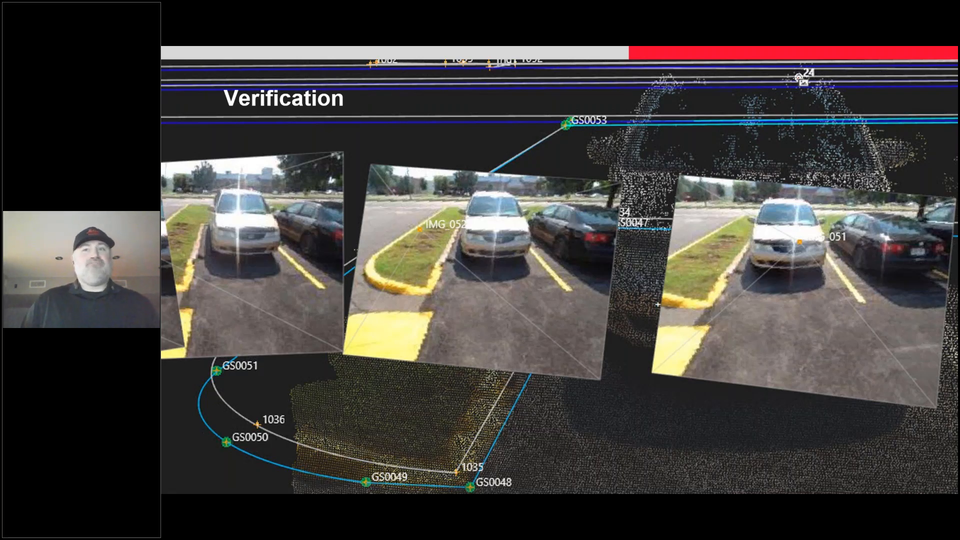
{"action": "key", "text": "Right"}
Step: Filter the Inspector's points list by the Averaged point role and look through the averaged points
{"action": "mouse_move", "coordinate": [326, 472]}
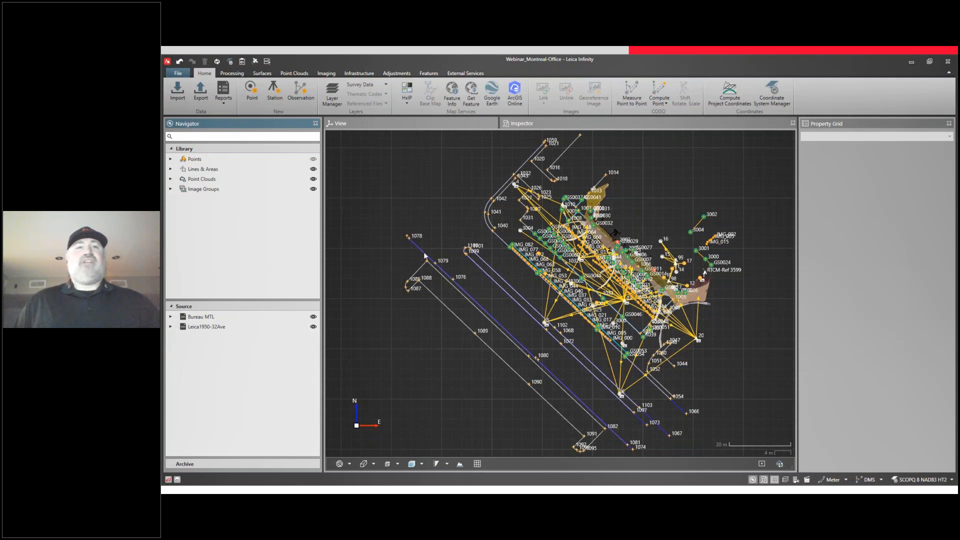
{"action": "left_click", "coordinate": [532, 124]}
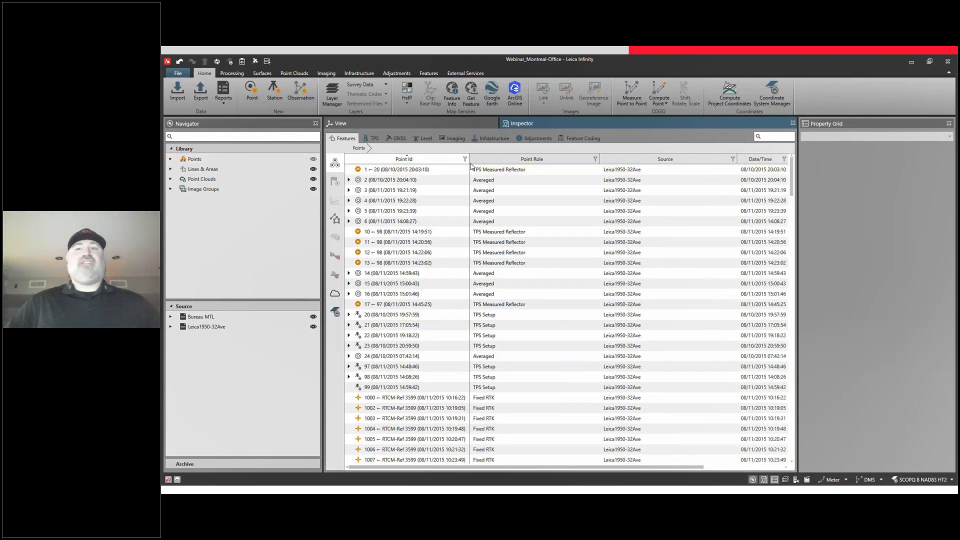
{"action": "left_click", "coordinate": [596, 160]}
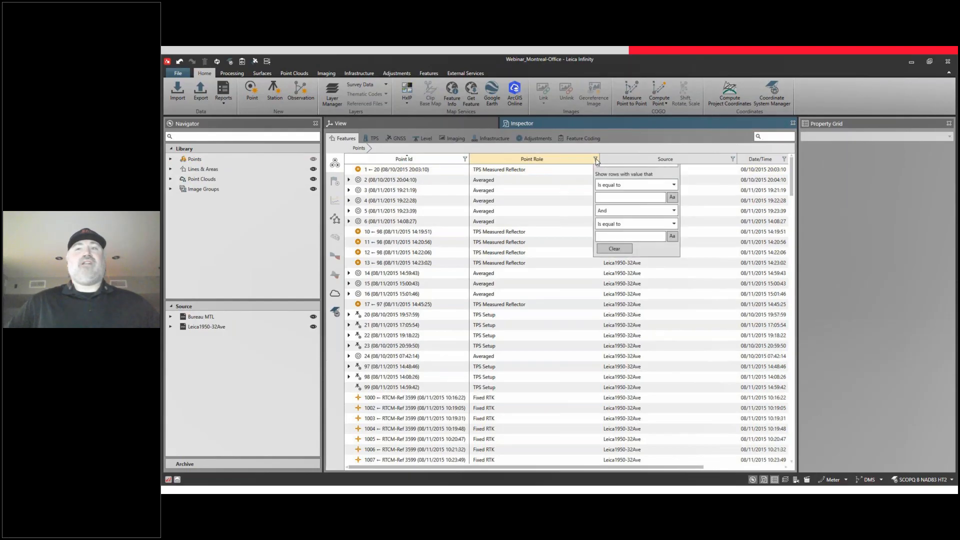
{"action": "left_click", "coordinate": [607, 234]}
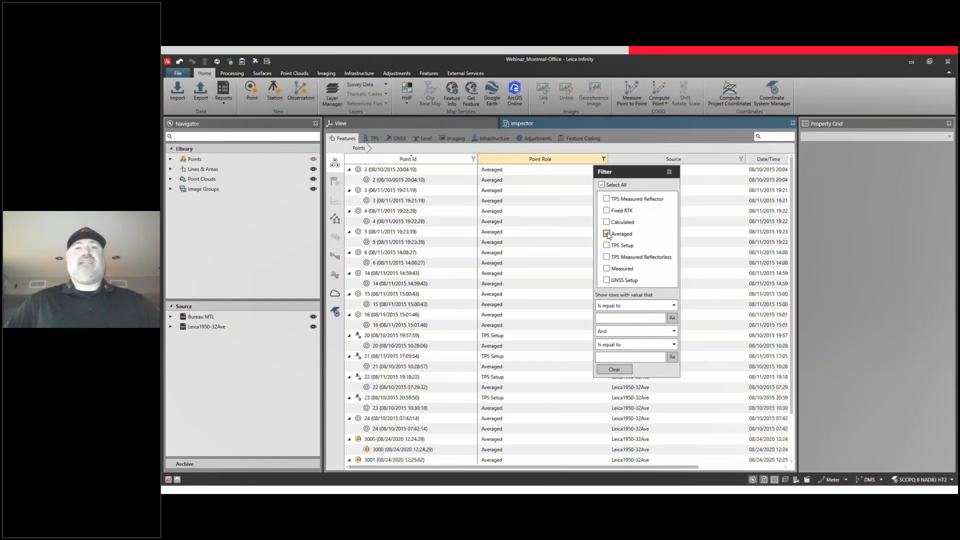
{"action": "left_click", "coordinate": [670, 172]}
{"action": "scroll", "coordinate": [556, 255], "scroll_direction": "down", "scroll_amount": 2}
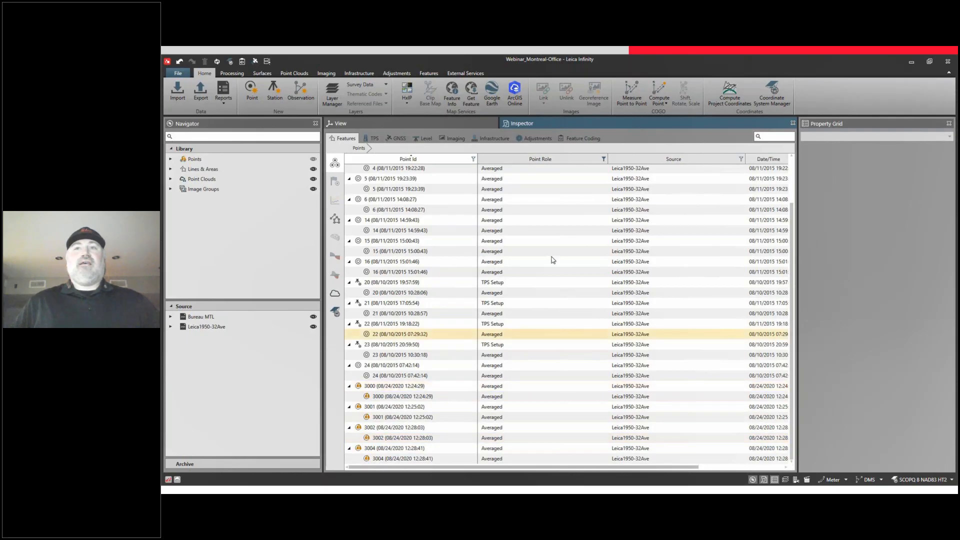
Step: Clear the Averaged filter on the point role and search the points list for 300
{"action": "left_click", "coordinate": [605, 159]}
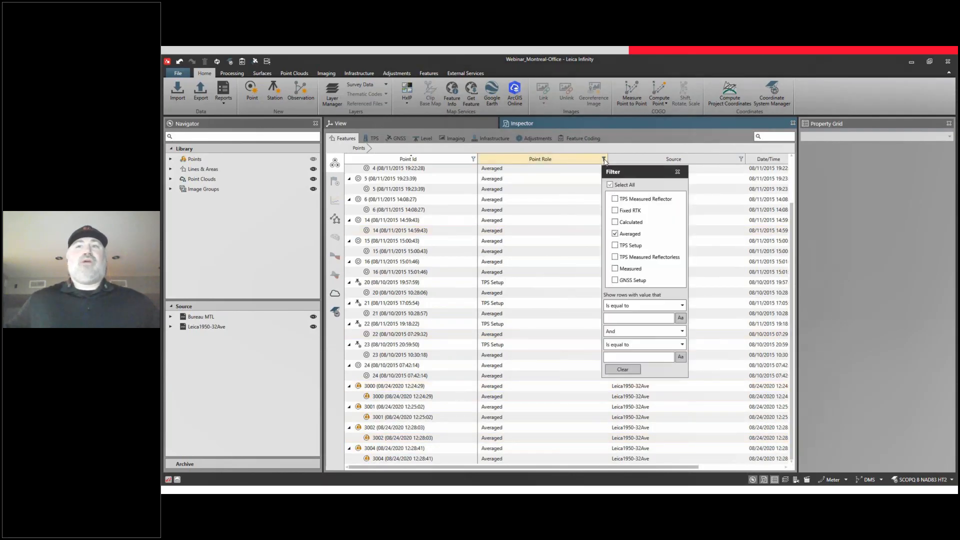
{"action": "left_click", "coordinate": [615, 233]}
{"action": "left_click", "coordinate": [678, 172]}
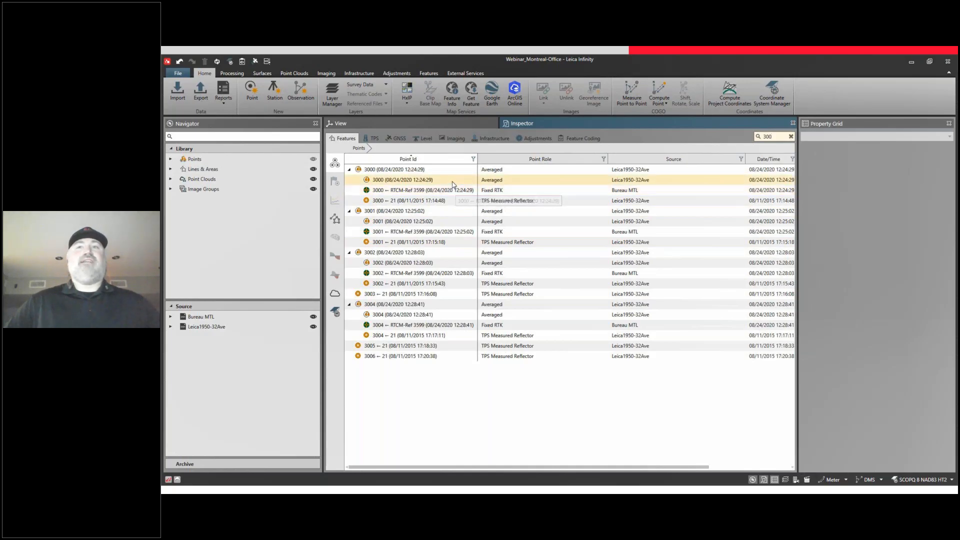
Step: Compare the TPS, RTK and averaged entries of point 3000 and examine the differences in its average computation
{"action": "left_click", "coordinate": [451, 201]}
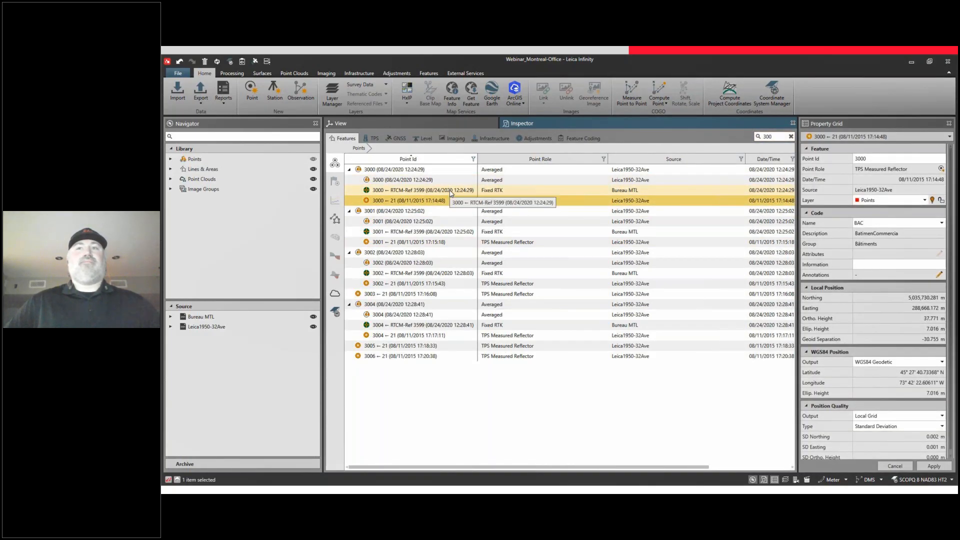
{"action": "left_click", "coordinate": [452, 192]}
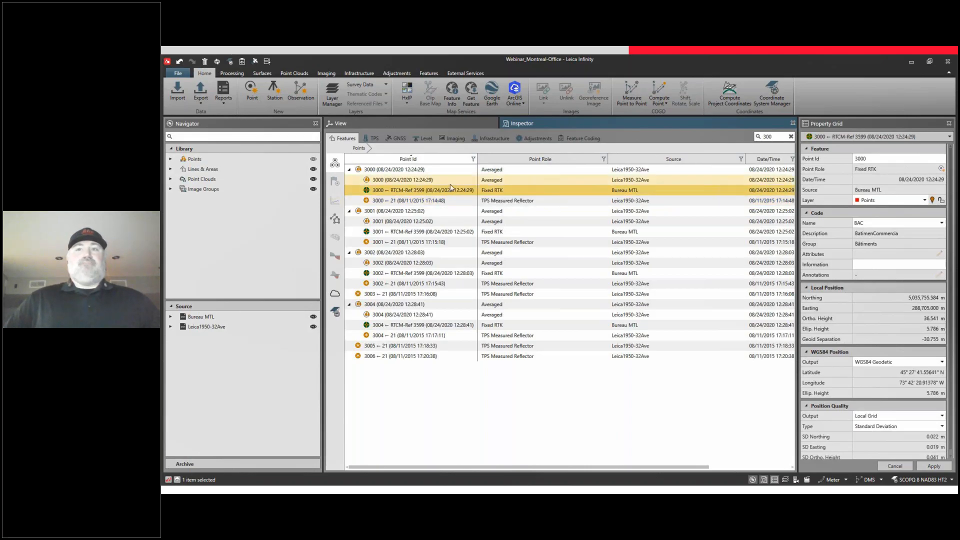
{"action": "left_click", "coordinate": [452, 181]}
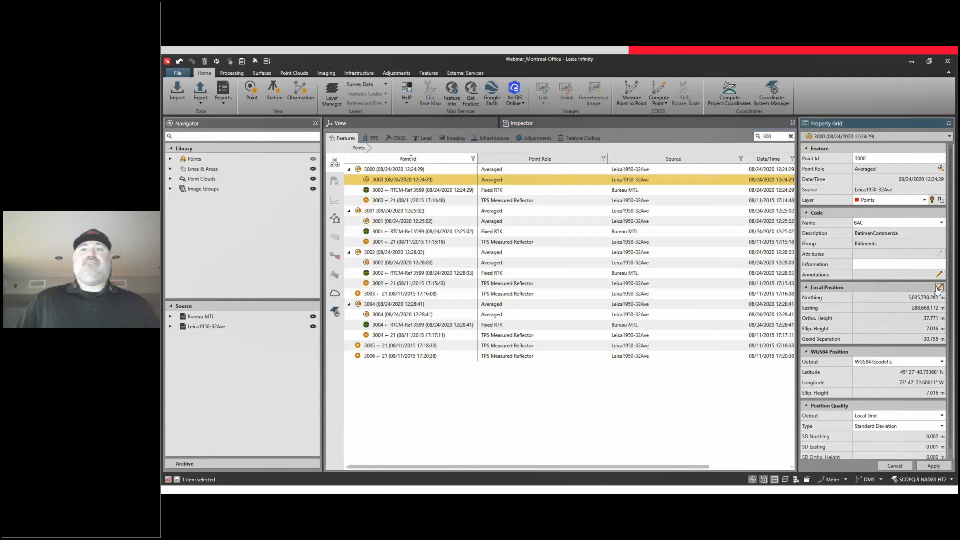
{"action": "left_click", "coordinate": [940, 288]}
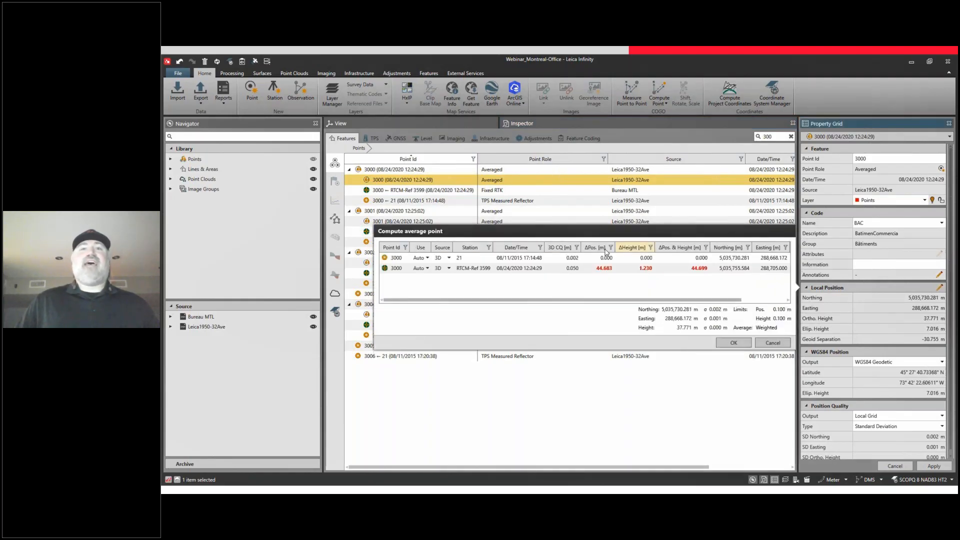
{"action": "left_click", "coordinate": [579, 269]}
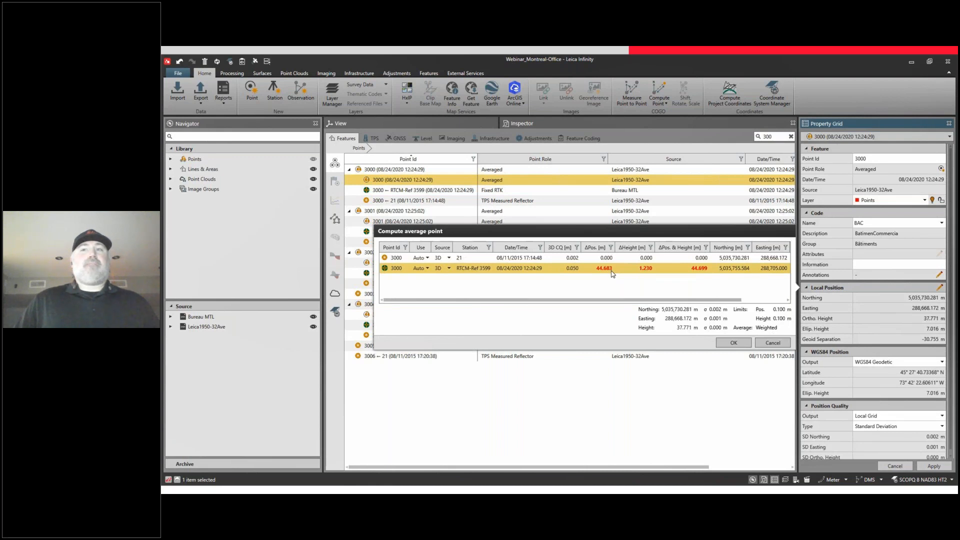
{"action": "left_click", "coordinate": [770, 343]}
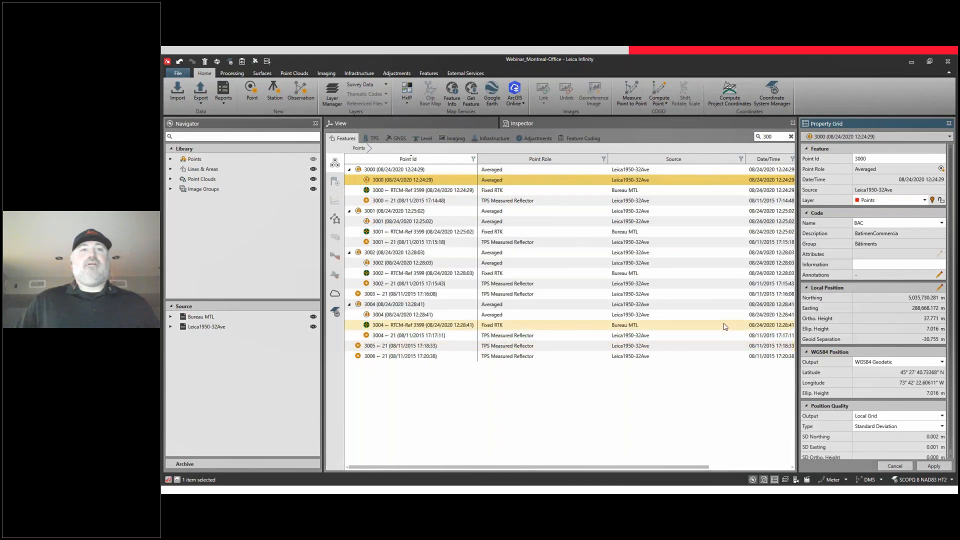
Step: Open the rename tool for the Bureau MTL fixed RTK points 3000, 3001, 3002 and 3004
{"action": "left_click", "coordinate": [450, 192]}
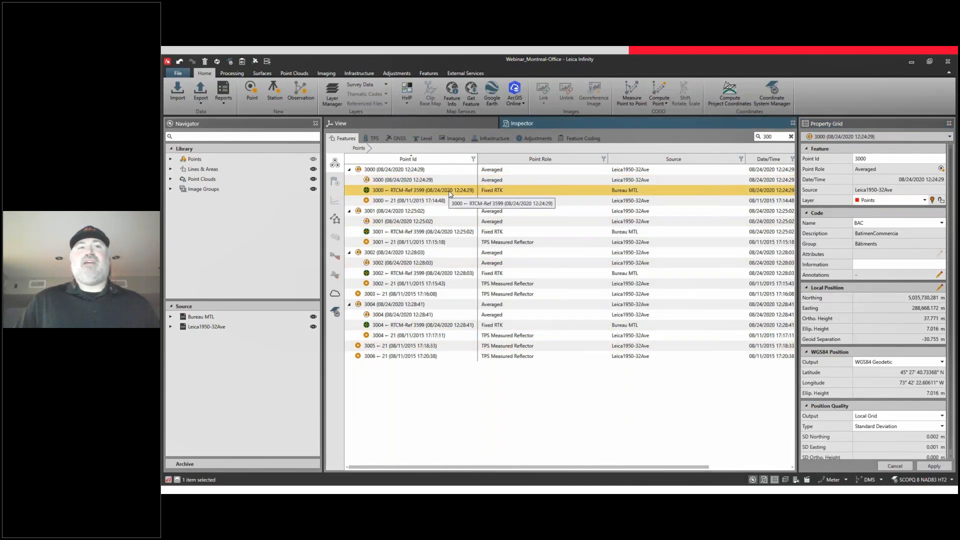
{"action": "left_click", "coordinate": [436, 235], "text": "ctrl"}
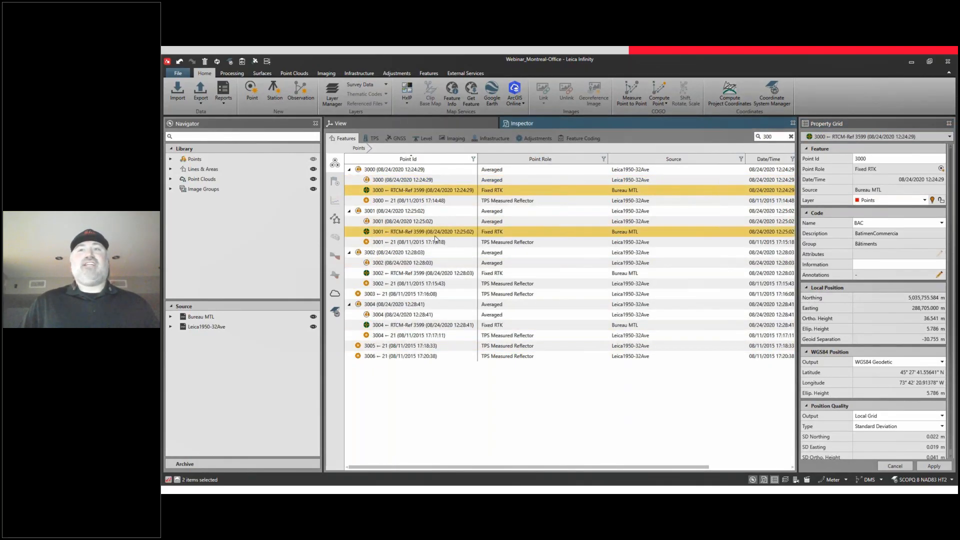
{"action": "left_click", "coordinate": [431, 274], "text": "ctrl"}
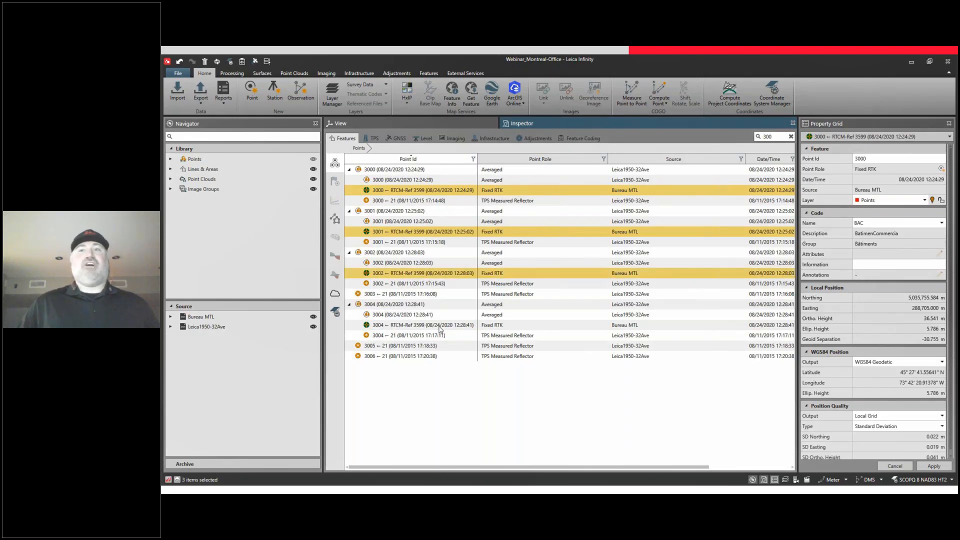
{"action": "left_click", "coordinate": [440, 326], "text": "ctrl"}
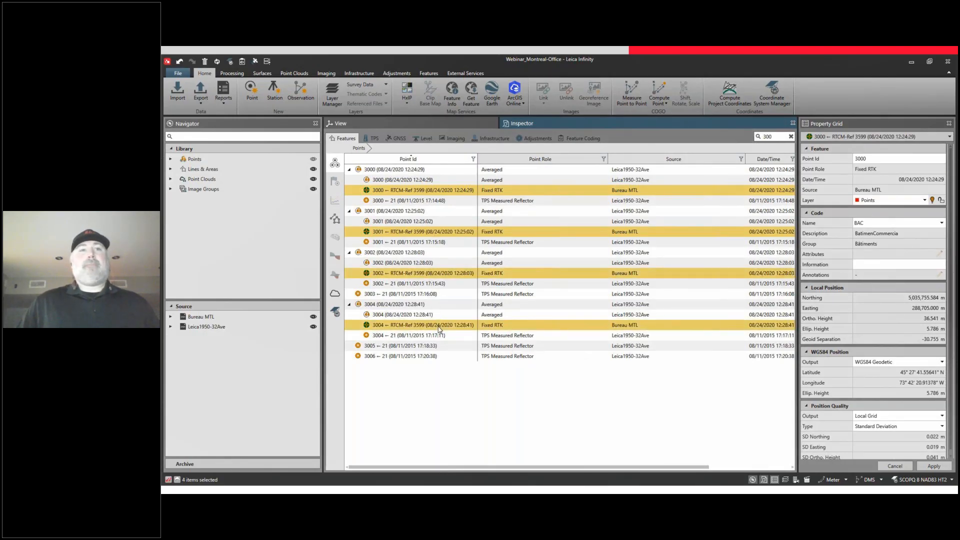
{"action": "right_click", "coordinate": [439, 328]}
{"action": "left_click", "coordinate": [468, 355]}
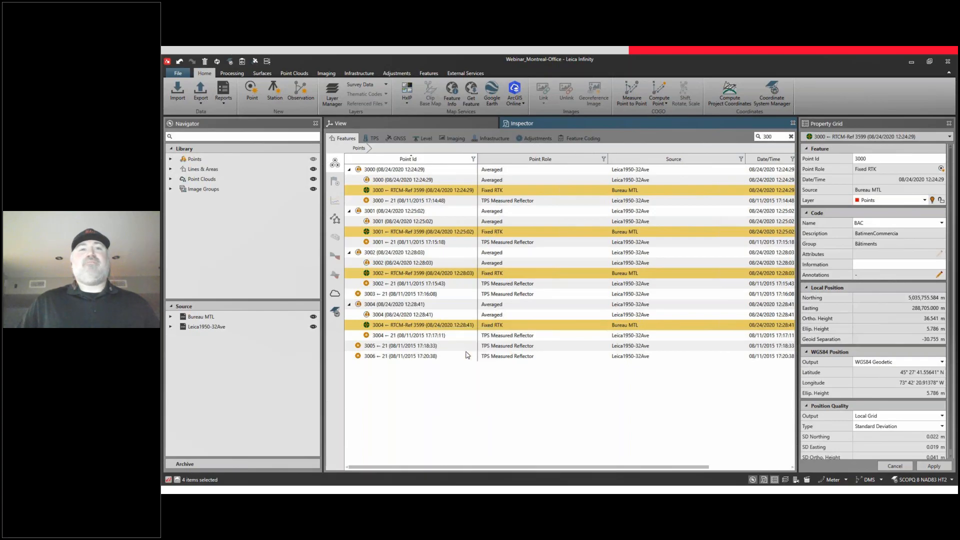
Step: Rename the selected RTK points with the expression 9[ID], prefixing each current ID with 9, and generate the rename report
{"action": "left_click", "coordinate": [858, 139]}
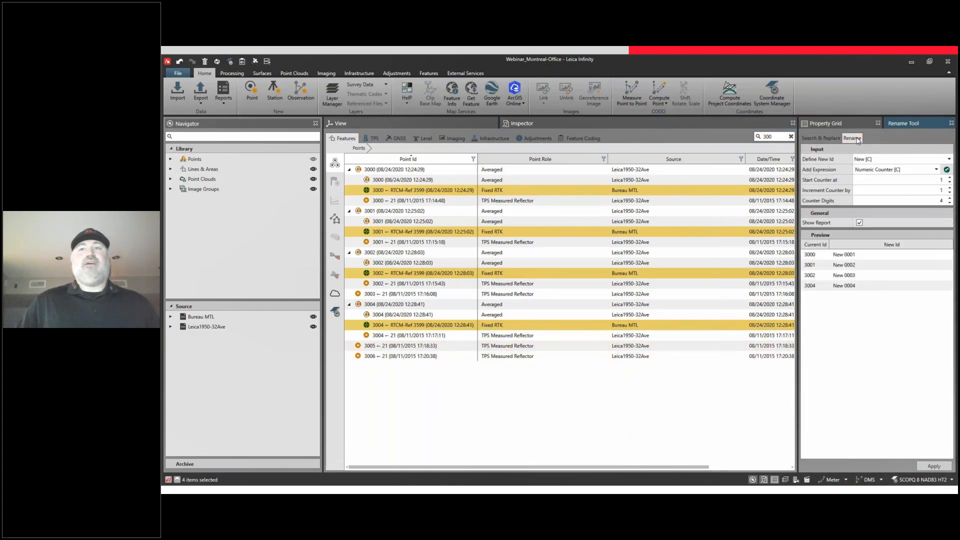
{"action": "left_click", "coordinate": [880, 160]}
{"action": "left_click_drag", "start_coordinate": [877, 160], "coordinate": [855, 159]}
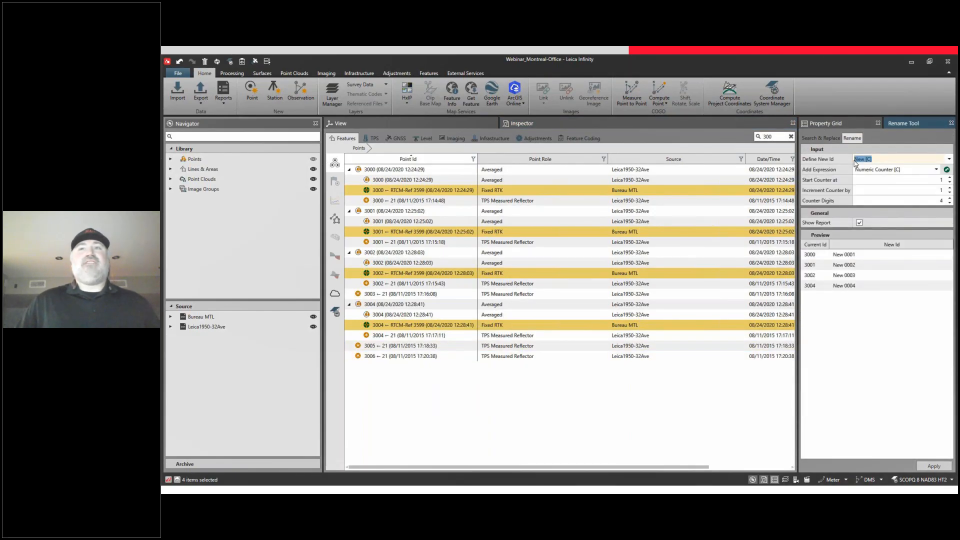
{"action": "key", "text": "BackSpace"}
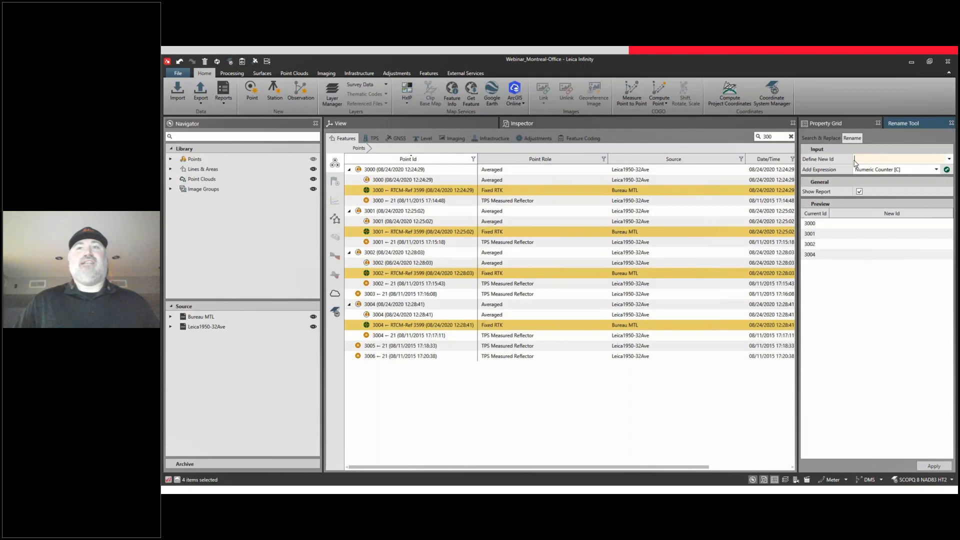
{"action": "left_click", "coordinate": [937, 170]}
{"action": "left_click", "coordinate": [908, 189]}
{"action": "left_click", "coordinate": [947, 170]}
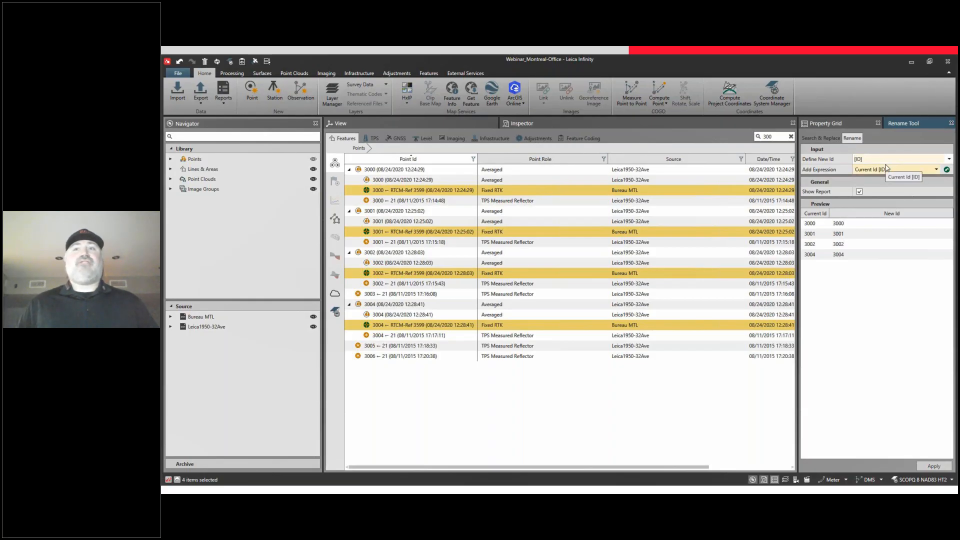
{"action": "type", "text": "9"}
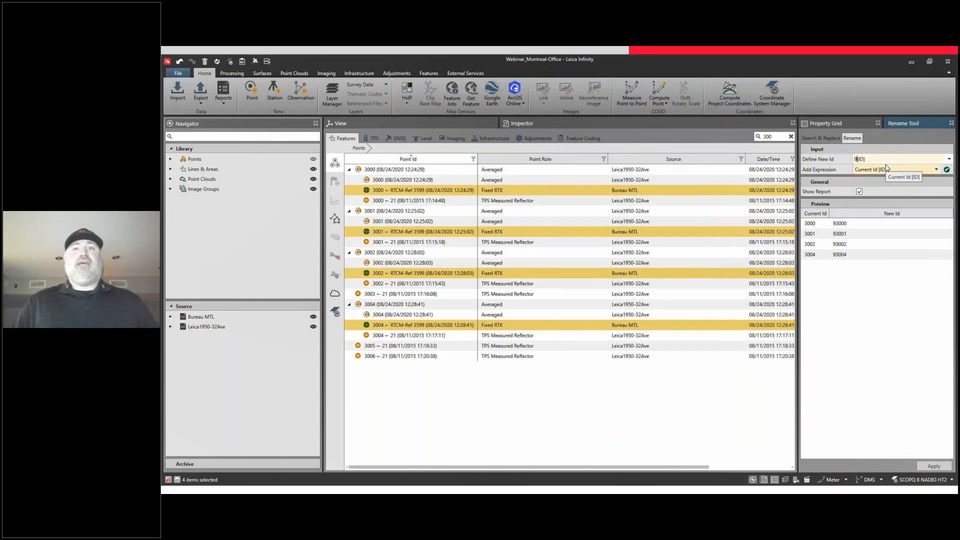
{"action": "left_click", "coordinate": [944, 469]}
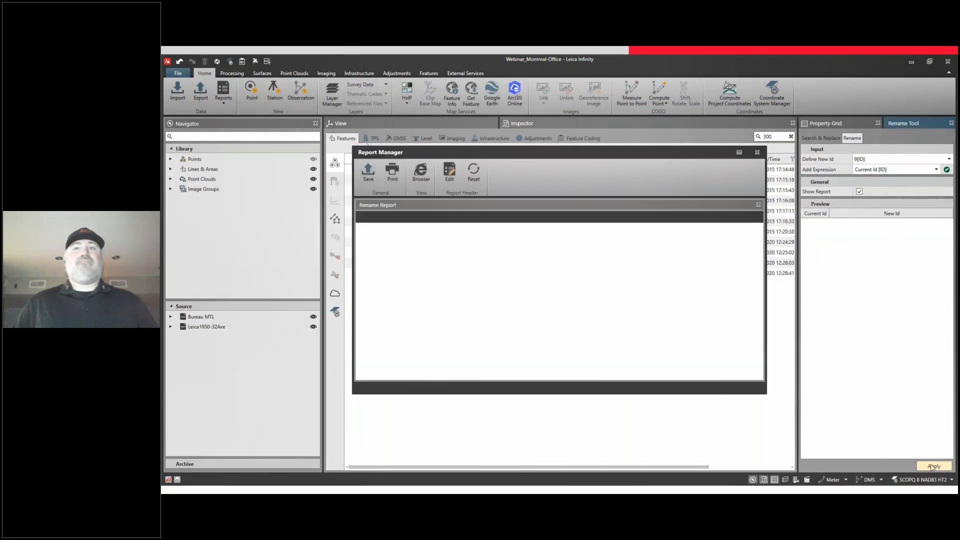
Step: Save the rename report as the PDF Wrong-PointID_3000 in the project's Reports folder and list it in the archive
{"action": "left_click_drag", "start_coordinate": [760, 297], "coordinate": [758, 356]}
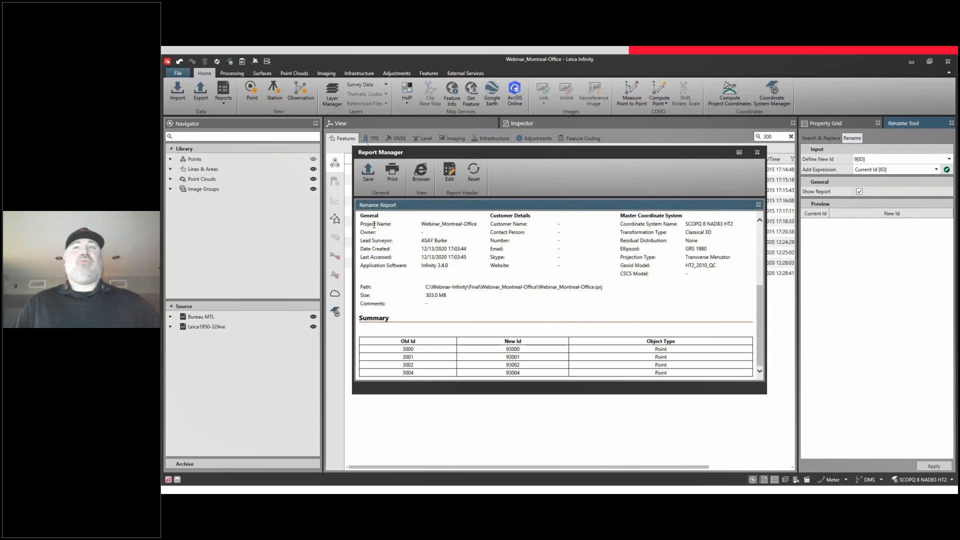
{"action": "left_click", "coordinate": [368, 175]}
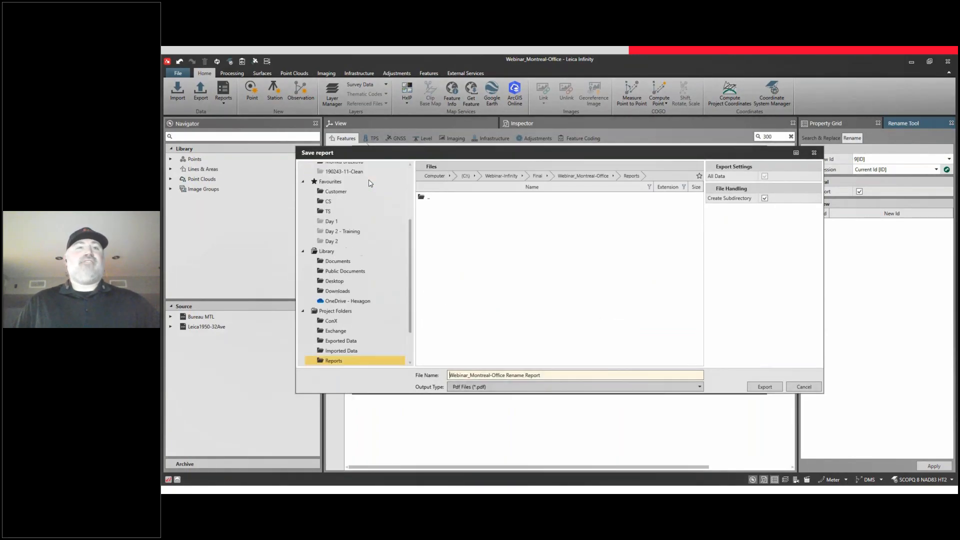
{"action": "left_click_drag", "start_coordinate": [543, 376], "coordinate": [439, 376]}
{"action": "type", "text": "Wrong-Poin"}
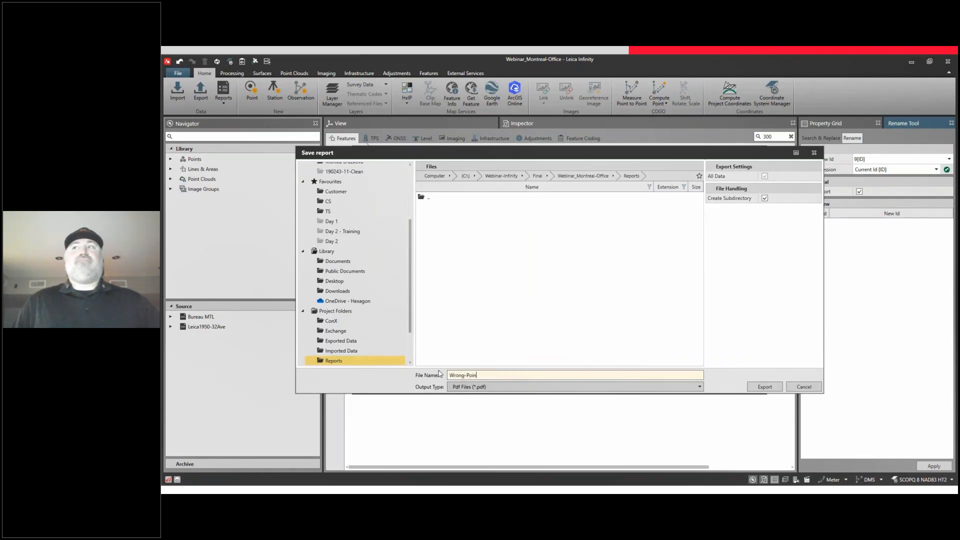
{"action": "type", "text": "tID_30"}
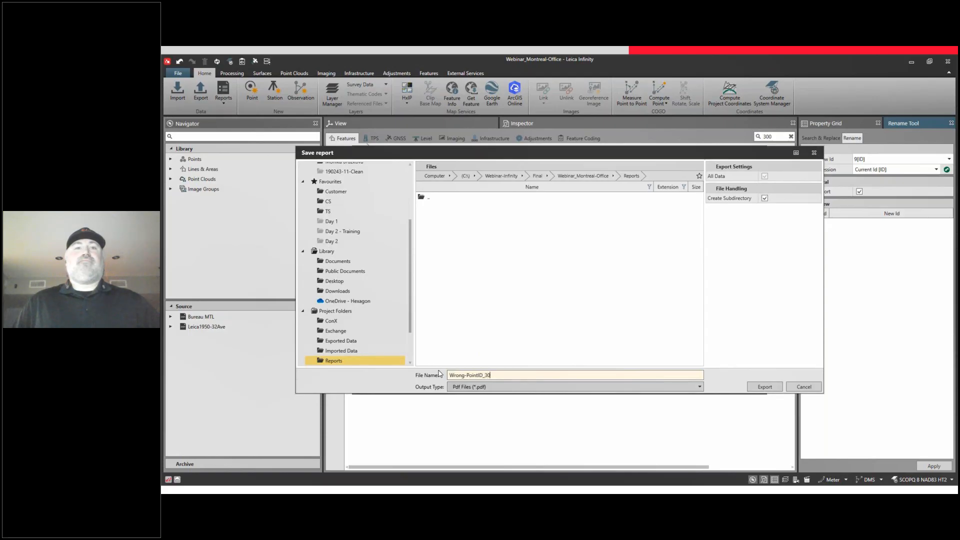
{"action": "left_click", "coordinate": [764, 387]}
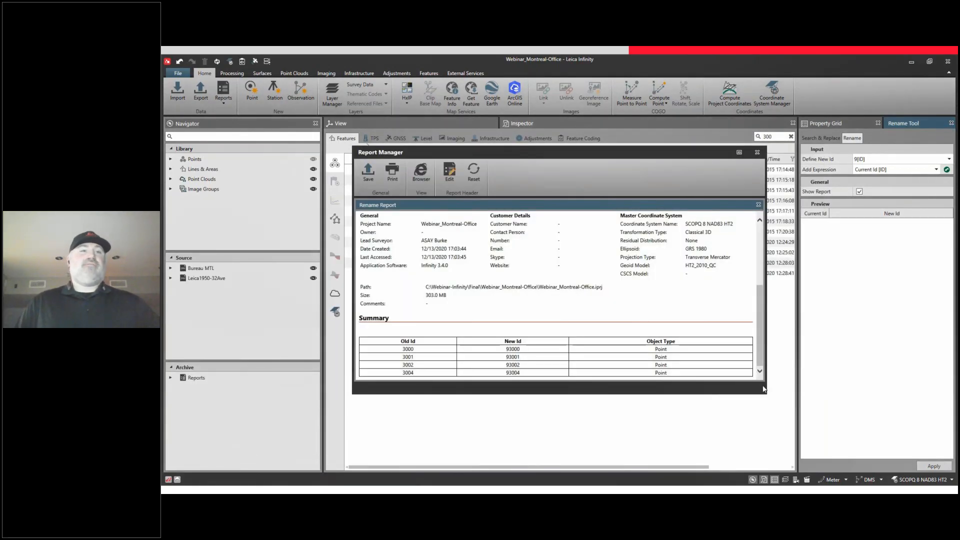
{"action": "left_click", "coordinate": [757, 153]}
{"action": "left_click", "coordinate": [171, 378]}
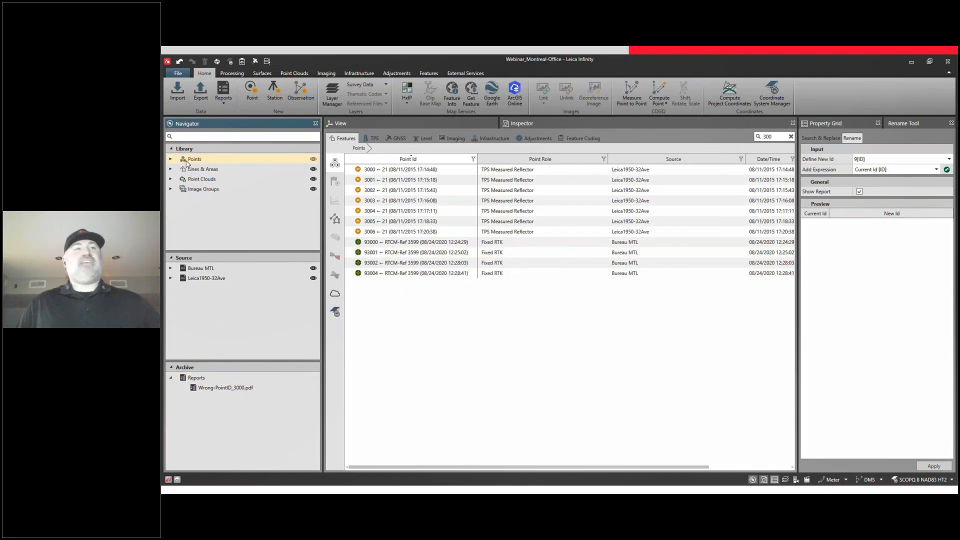
Step: Close the rename tool, clear the point search and return to the graphical view of the survey
{"action": "left_click", "coordinate": [952, 123]}
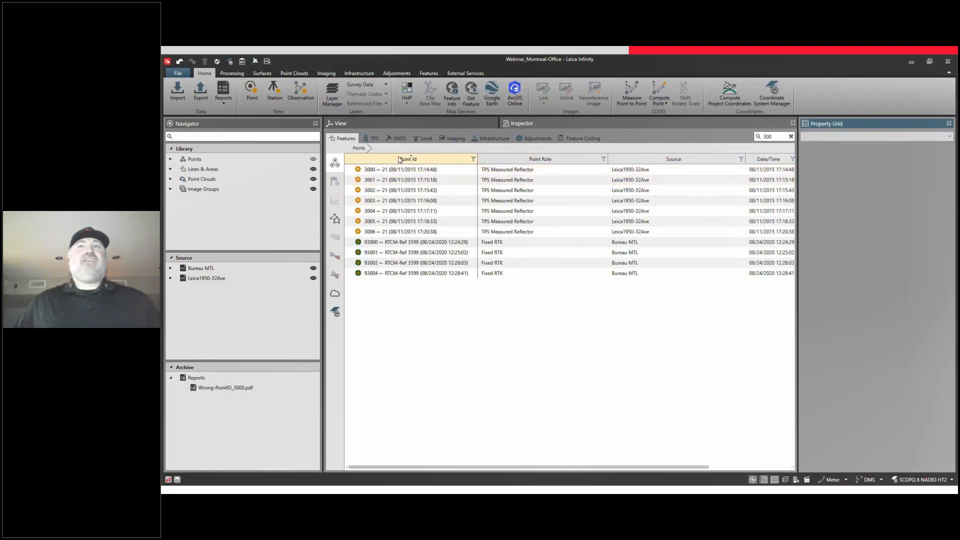
{"action": "left_click", "coordinate": [758, 136]}
{"action": "left_click", "coordinate": [792, 136]}
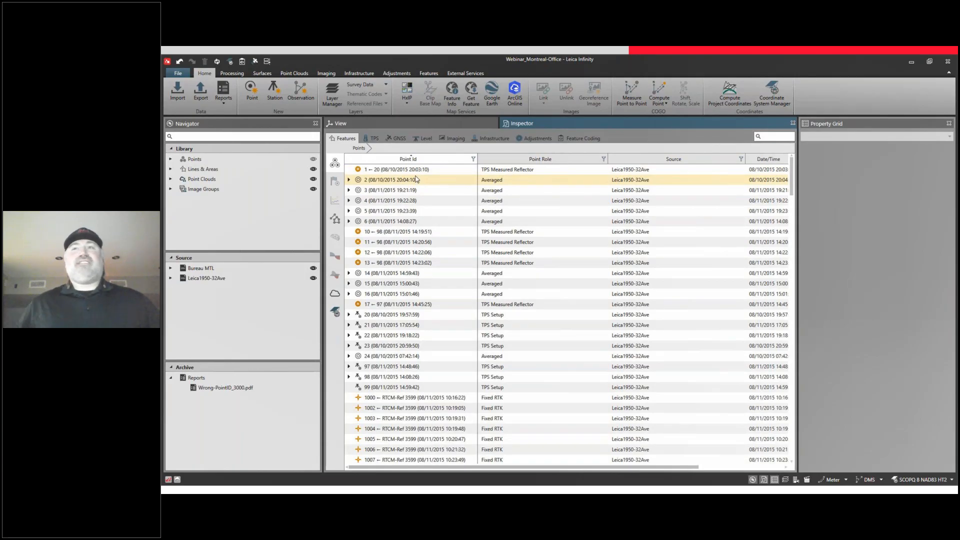
{"action": "left_click", "coordinate": [383, 122]}
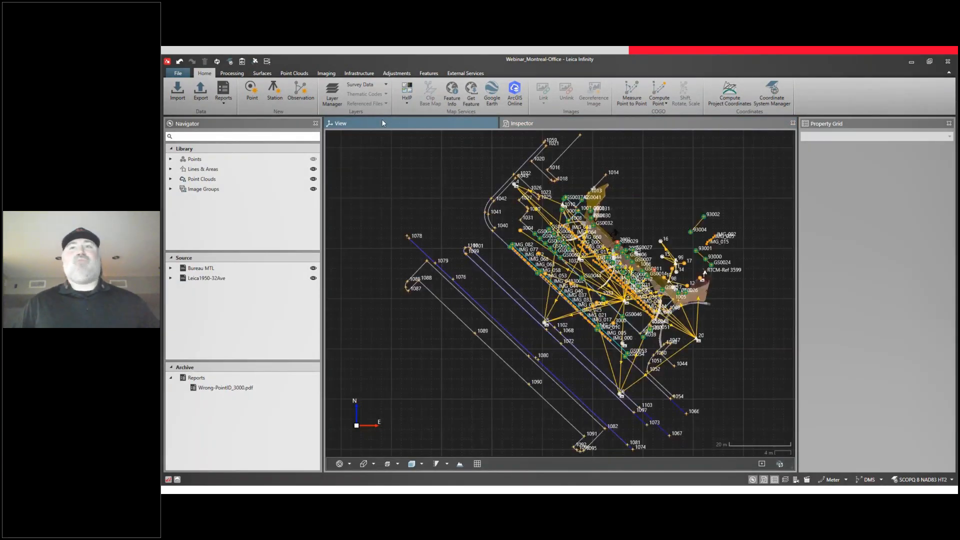
Step: Hide the TPS Observations layer in the graphical view of the survey
{"action": "middle_click_drag", "start_coordinate": [584, 241], "coordinate": [558, 238]}
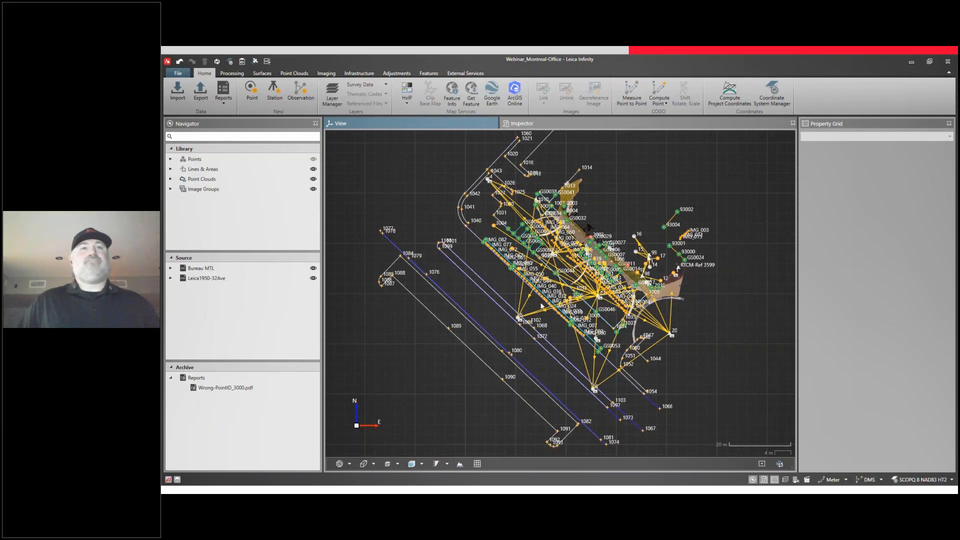
{"action": "left_click", "coordinate": [386, 85]}
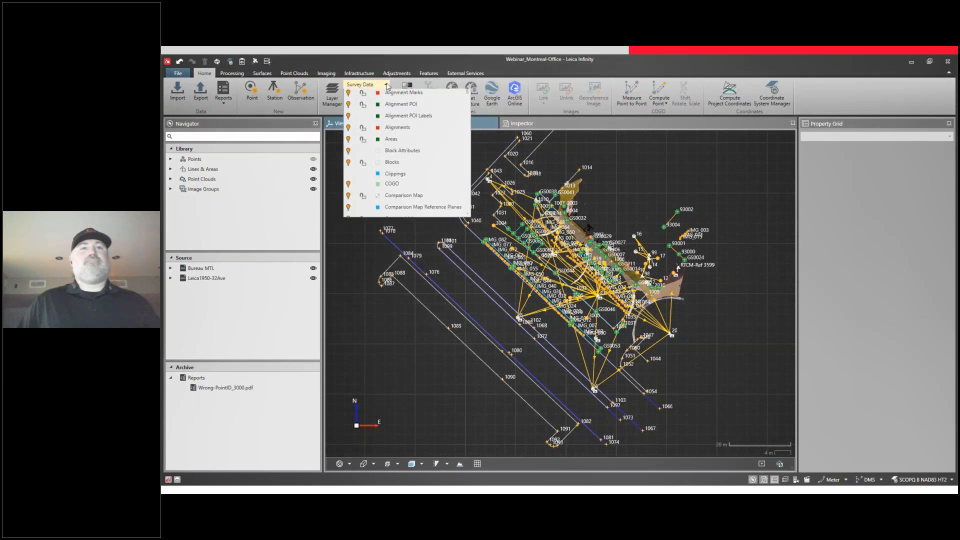
{"action": "scroll", "coordinate": [393, 139], "scroll_direction": "down", "scroll_amount": 6}
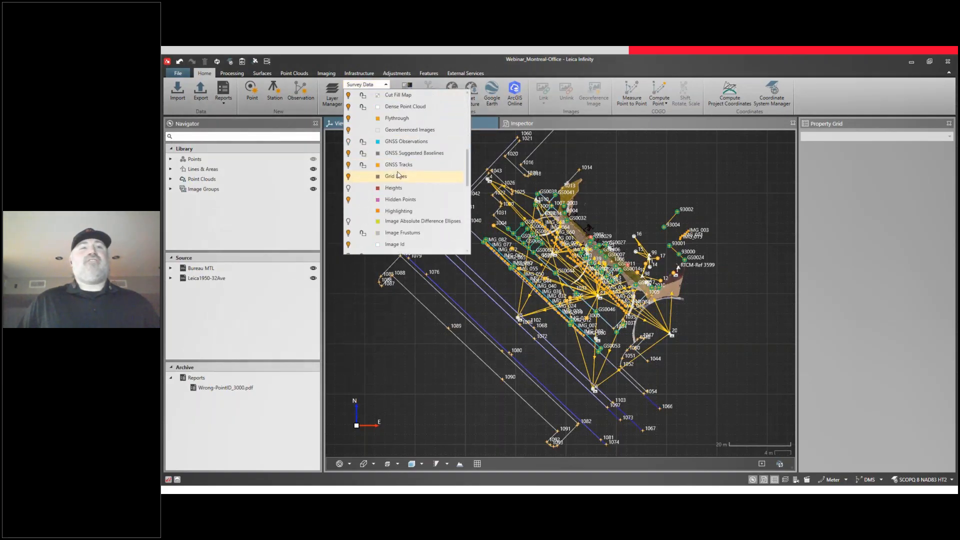
{"action": "scroll", "coordinate": [401, 179], "scroll_direction": "down", "scroll_amount": 2}
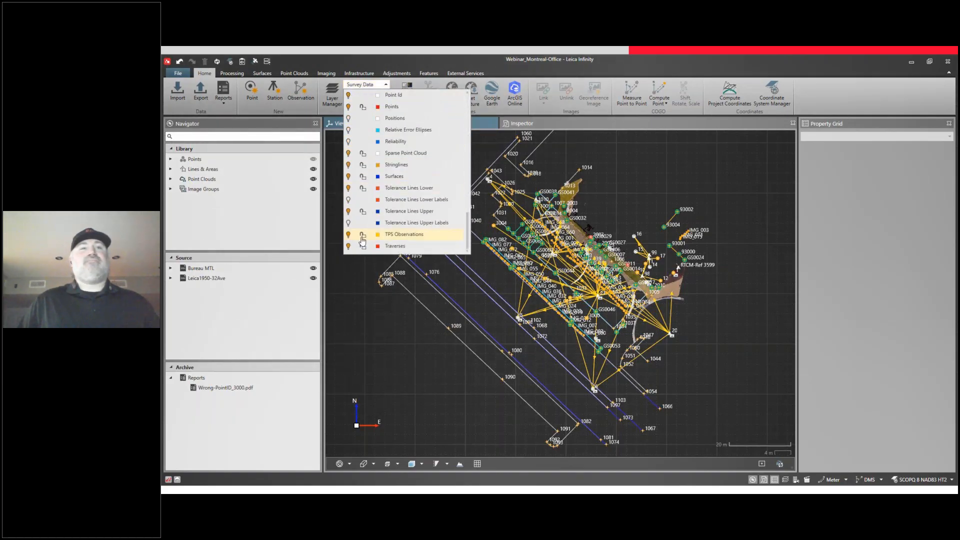
{"action": "left_click", "coordinate": [349, 234]}
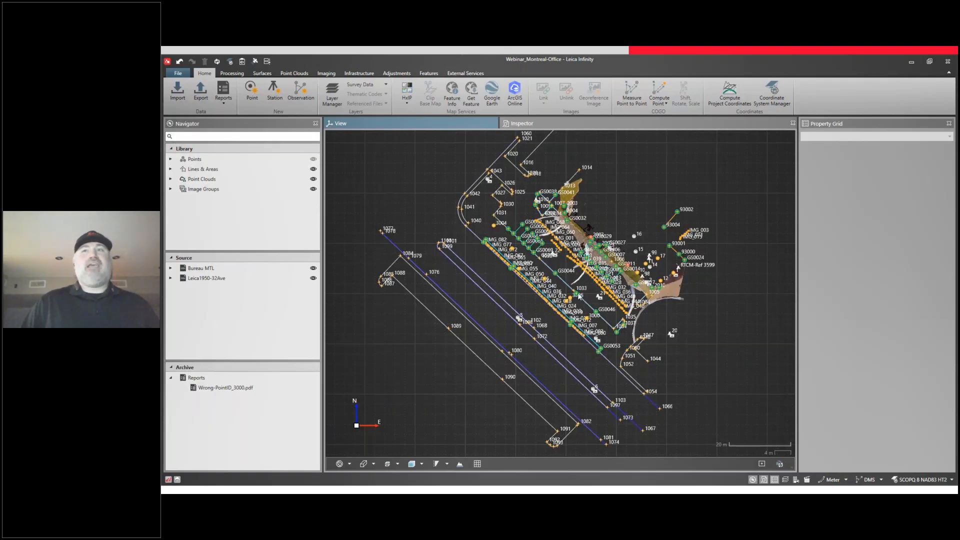
Step: Hide the Image Frustums layer in the graphical view of the survey
{"action": "left_click", "coordinate": [386, 85]}
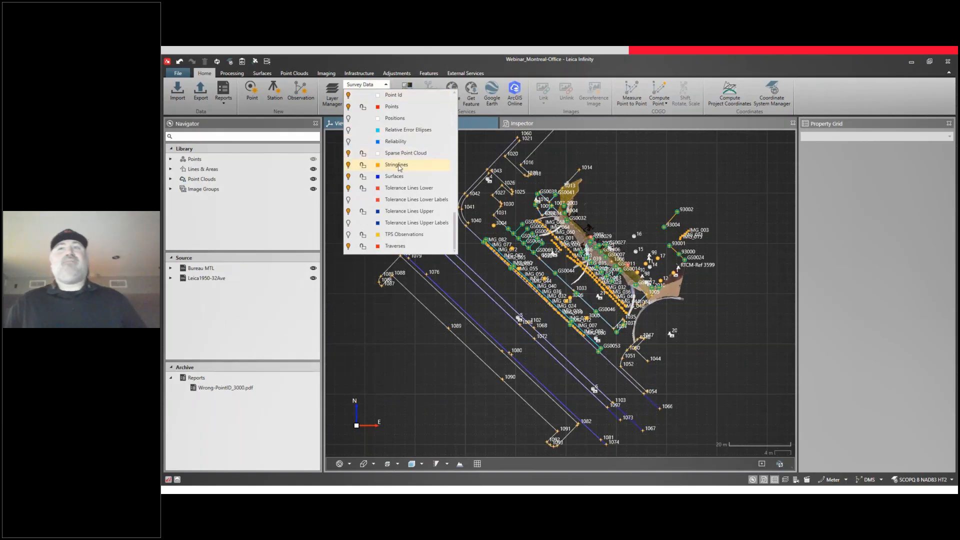
{"action": "scroll", "coordinate": [400, 181], "scroll_direction": "up", "scroll_amount": 1}
{"action": "scroll", "coordinate": [400, 177], "scroll_direction": "up", "scroll_amount": 4}
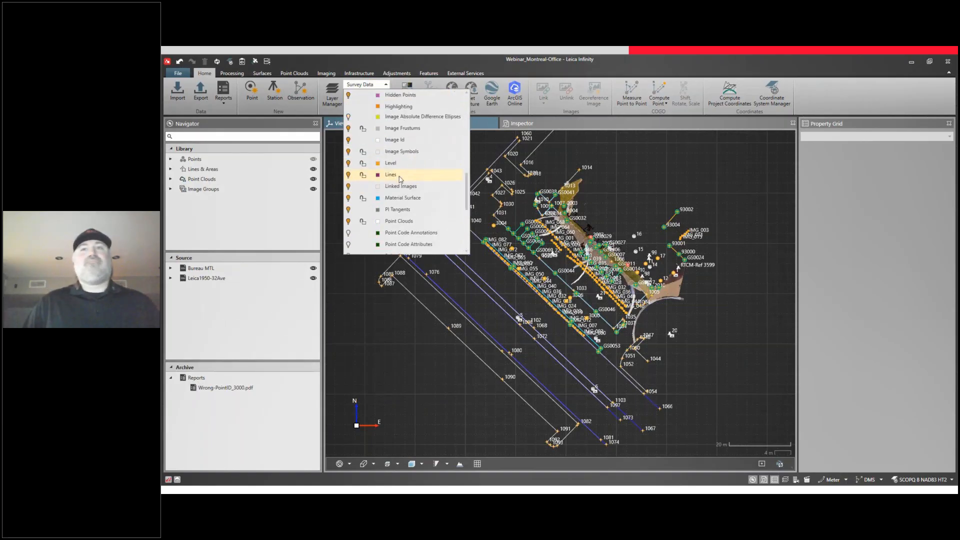
{"action": "left_click", "coordinate": [349, 129]}
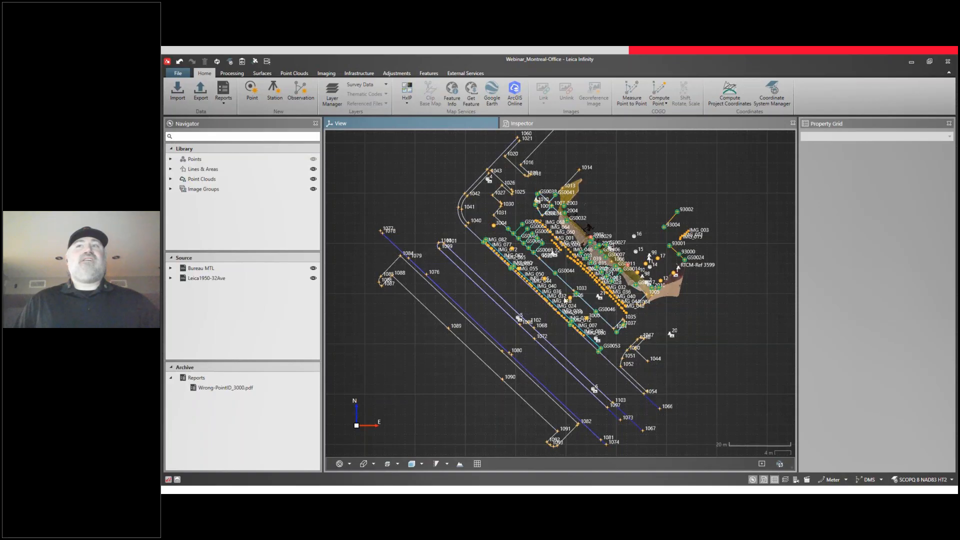
Step: Show the HxIP aerial imagery as the base map behind the survey data
{"action": "scroll", "coordinate": [564, 300], "scroll_direction": "up", "scroll_amount": 1}
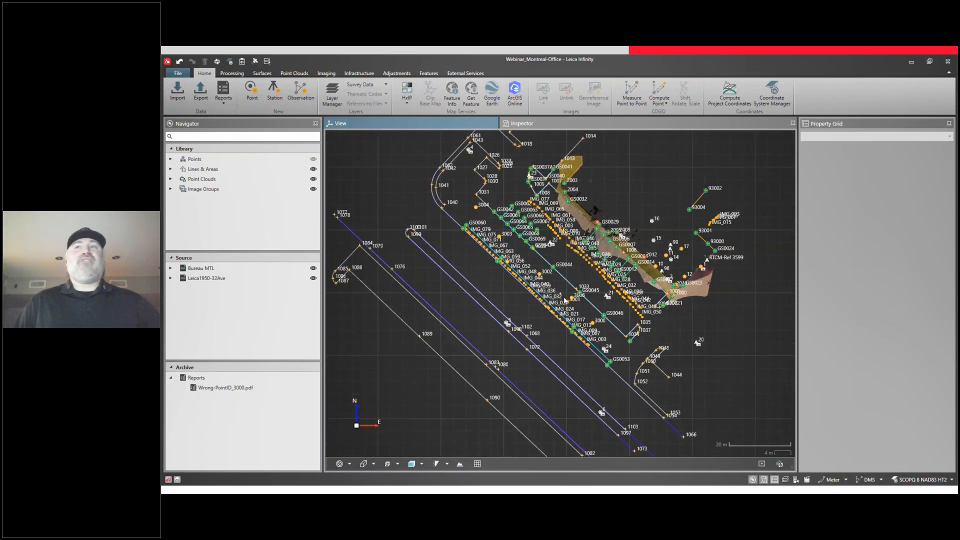
{"action": "scroll", "coordinate": [564, 301], "scroll_direction": "down", "scroll_amount": 4}
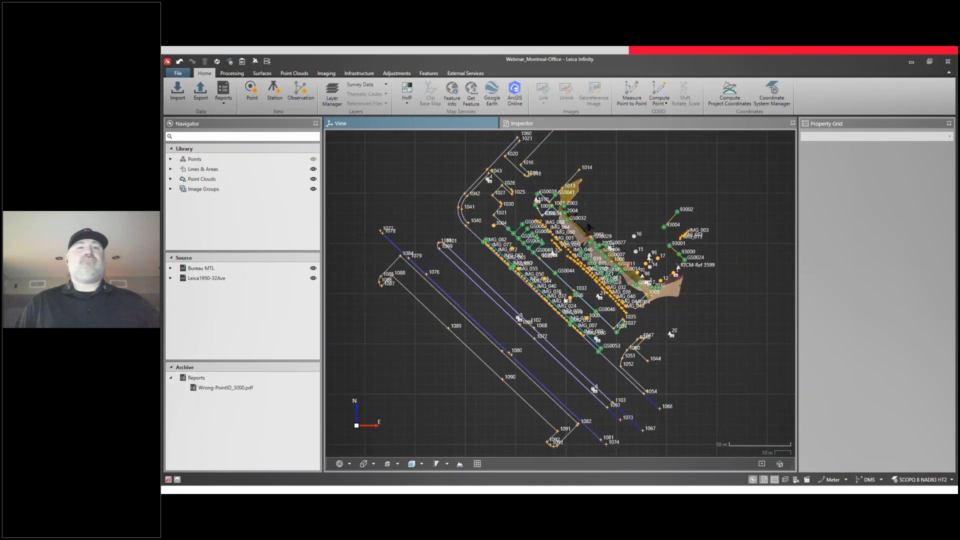
{"action": "left_click", "coordinate": [408, 91]}
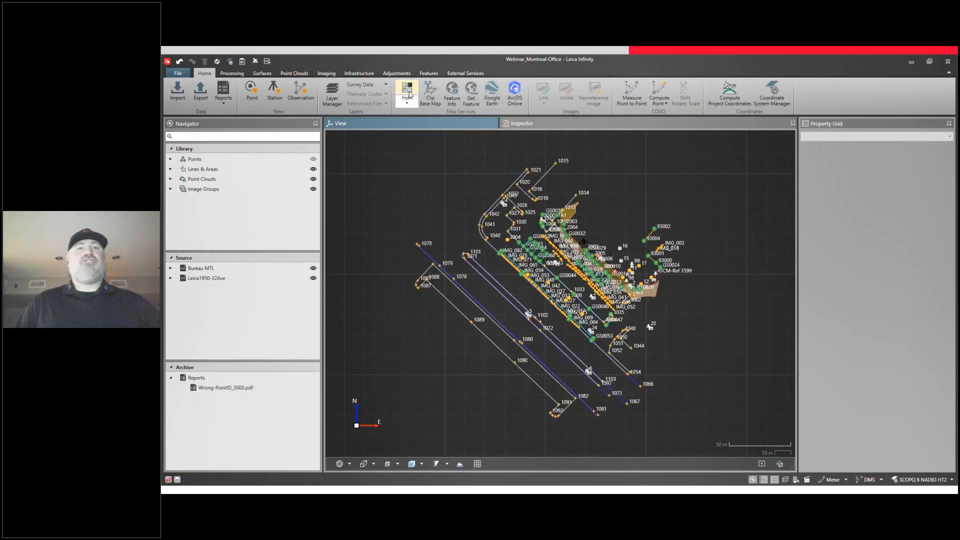
{"action": "scroll", "coordinate": [531, 250], "scroll_direction": "down", "scroll_amount": 1}
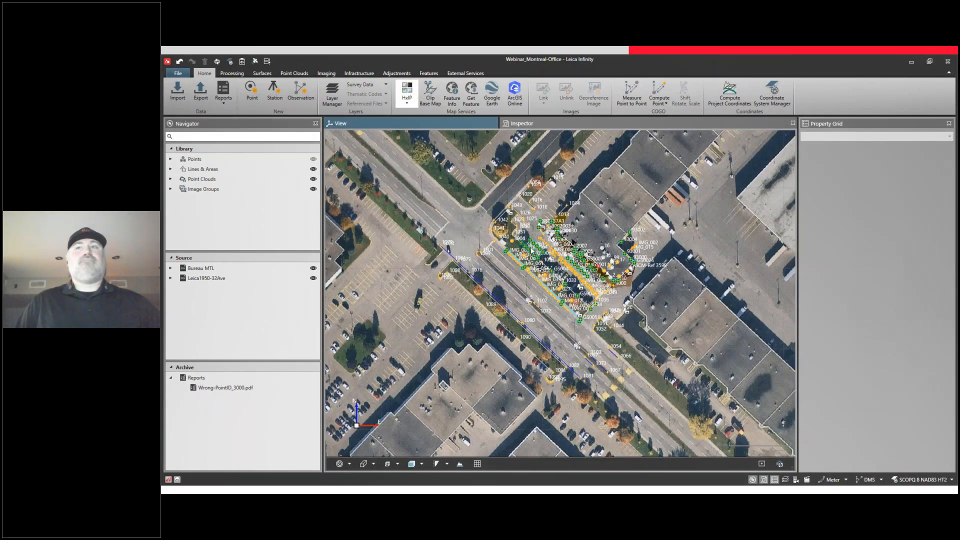
{"action": "scroll", "coordinate": [532, 250], "scroll_direction": "up", "scroll_amount": 1}
{"action": "scroll", "coordinate": [532, 250], "scroll_direction": "up", "scroll_amount": 2}
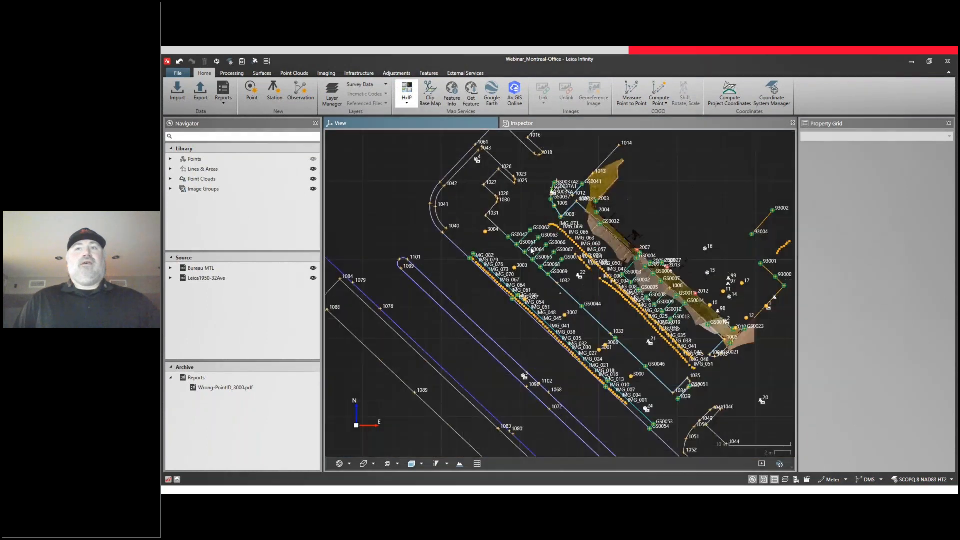
Step: Extend line EC_003 from point 1022 to point 1043, adding the point at the line's start, and end the line edit
{"action": "left_click_drag", "start_coordinate": [521, 227], "coordinate": [512, 279]}
{"action": "scroll", "coordinate": [453, 162], "scroll_direction": "up", "scroll_amount": 1}
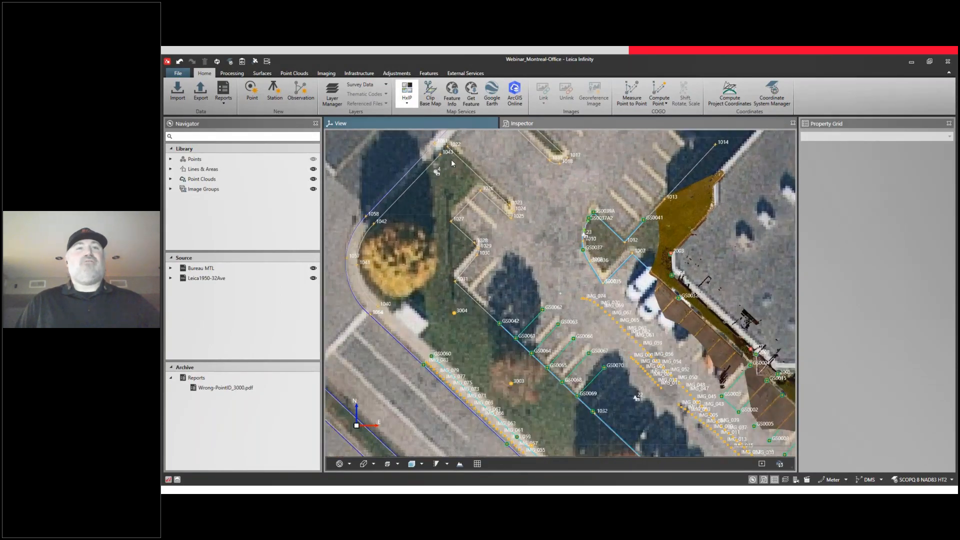
{"action": "scroll", "coordinate": [452, 164], "scroll_direction": "up", "scroll_amount": 3}
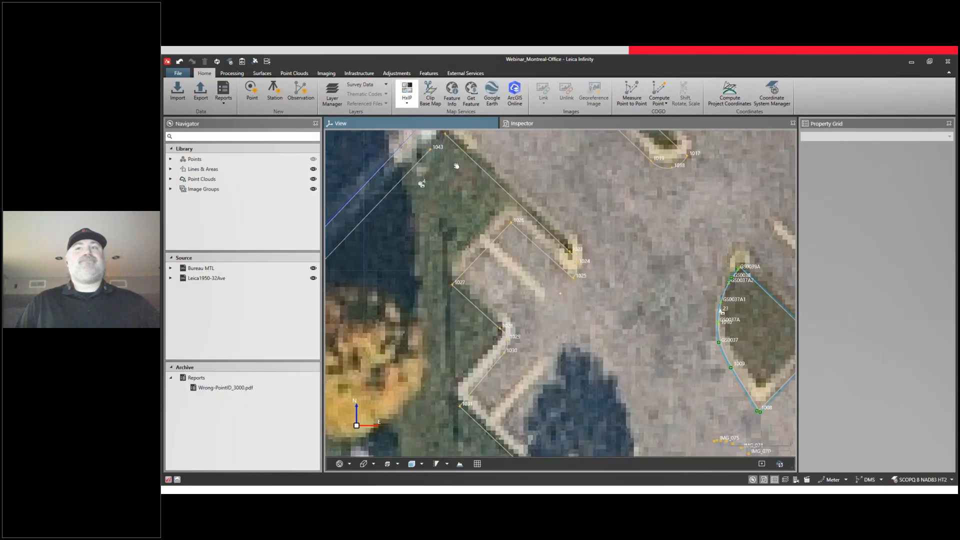
{"action": "left_click_drag", "start_coordinate": [457, 165], "coordinate": [520, 200]}
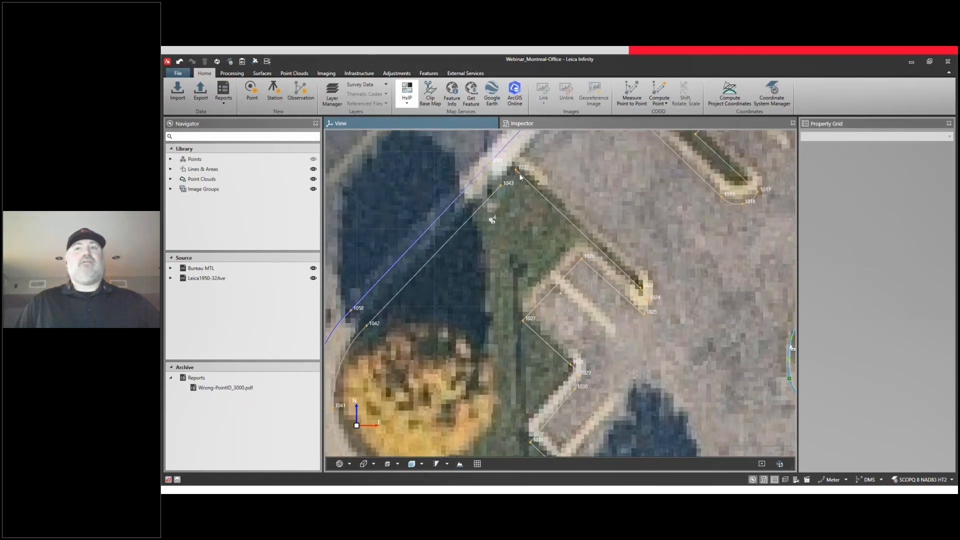
{"action": "left_click", "coordinate": [519, 173]}
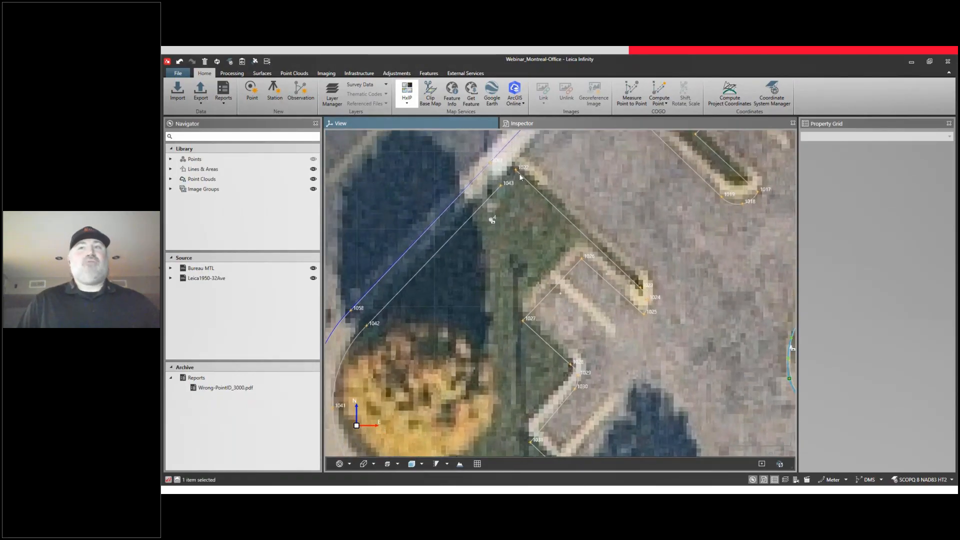
{"action": "right_click", "coordinate": [520, 176]}
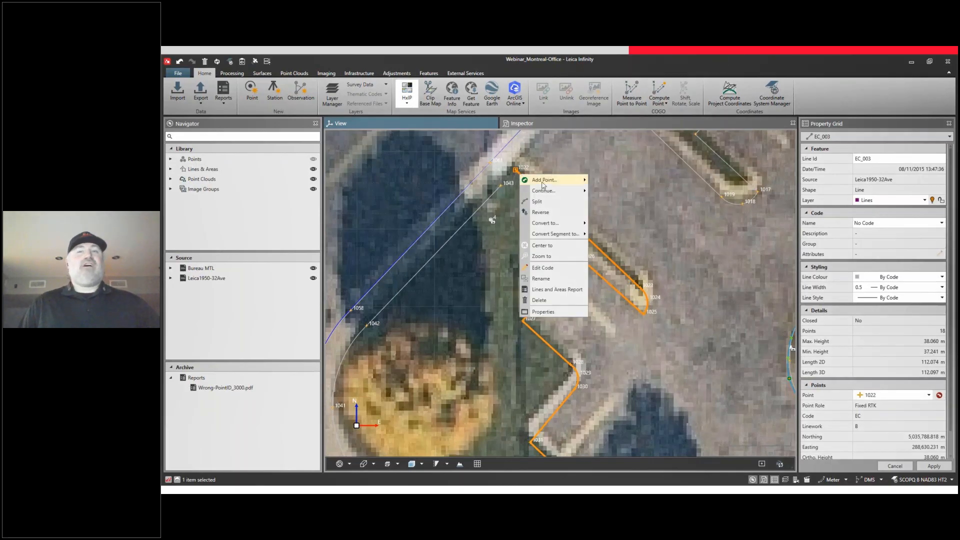
{"action": "mouse_move", "coordinate": [551, 181]}
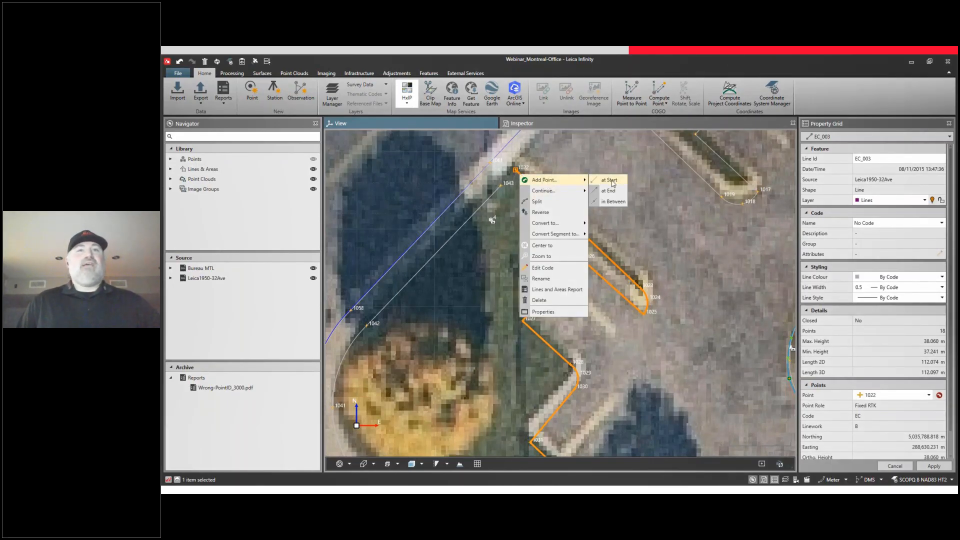
{"action": "left_click", "coordinate": [612, 183]}
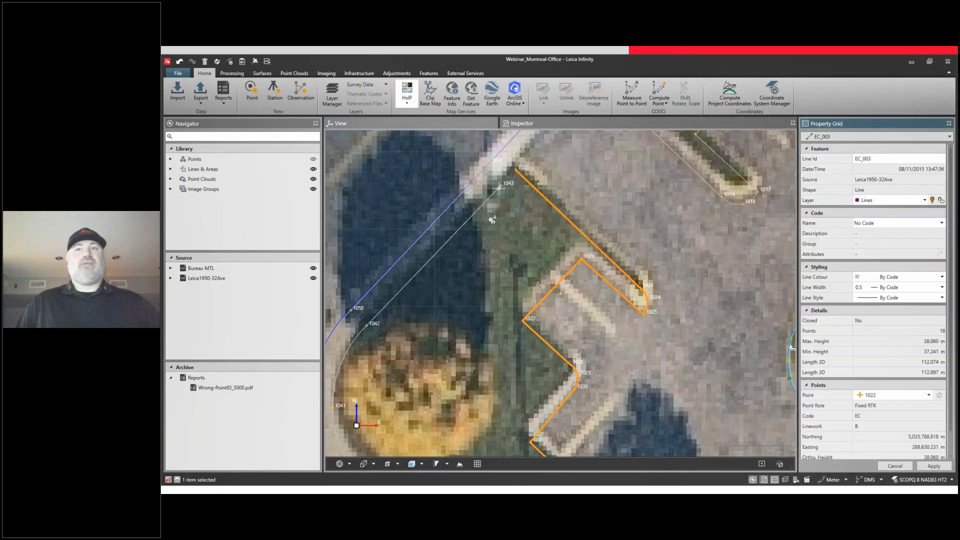
{"action": "right_click", "coordinate": [520, 190]}
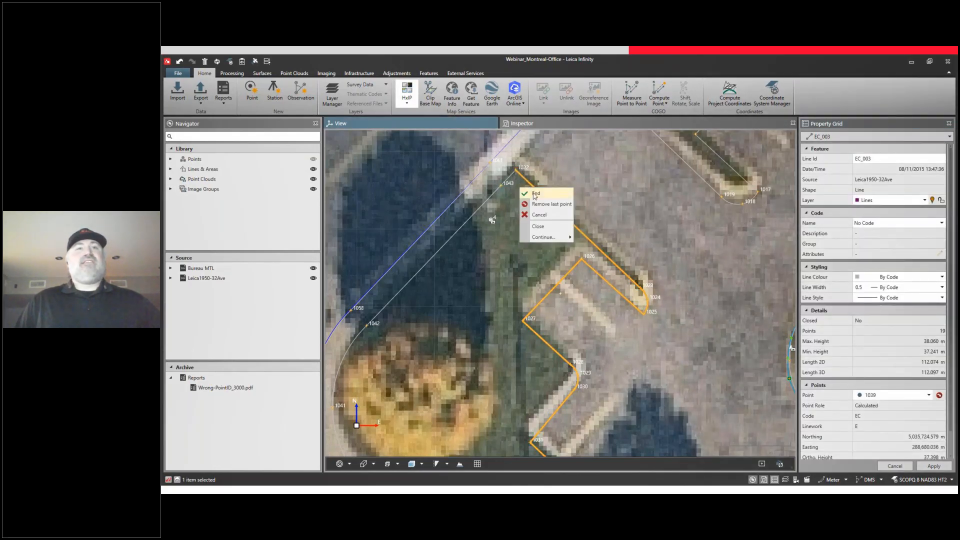
{"action": "left_click", "coordinate": [535, 194]}
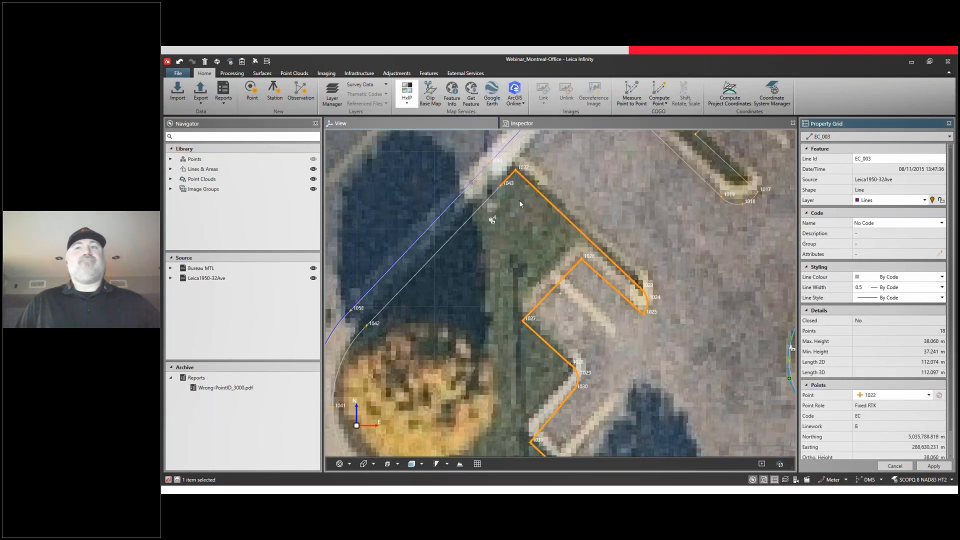
Step: Extend line EC_010 from point 1040 to point GS0060, adding the point at the line's start, and end the line edit
{"action": "middle_click_drag", "start_coordinate": [471, 300], "coordinate": [524, 197]}
{"action": "middle_click_drag", "start_coordinate": [527, 315], "coordinate": [509, 188]}
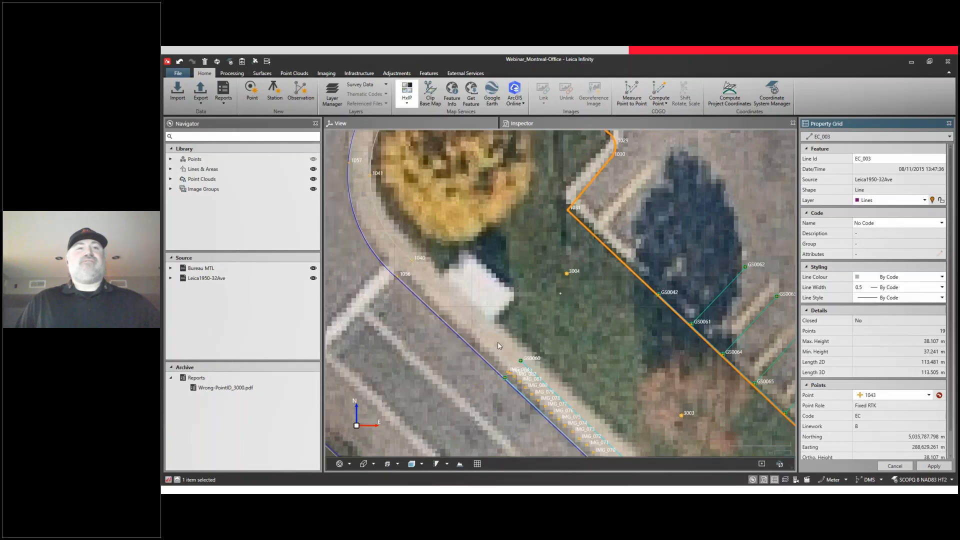
{"action": "left_click", "coordinate": [407, 255]}
{"action": "right_click", "coordinate": [409, 257]}
{"action": "mouse_move", "coordinate": [434, 264]}
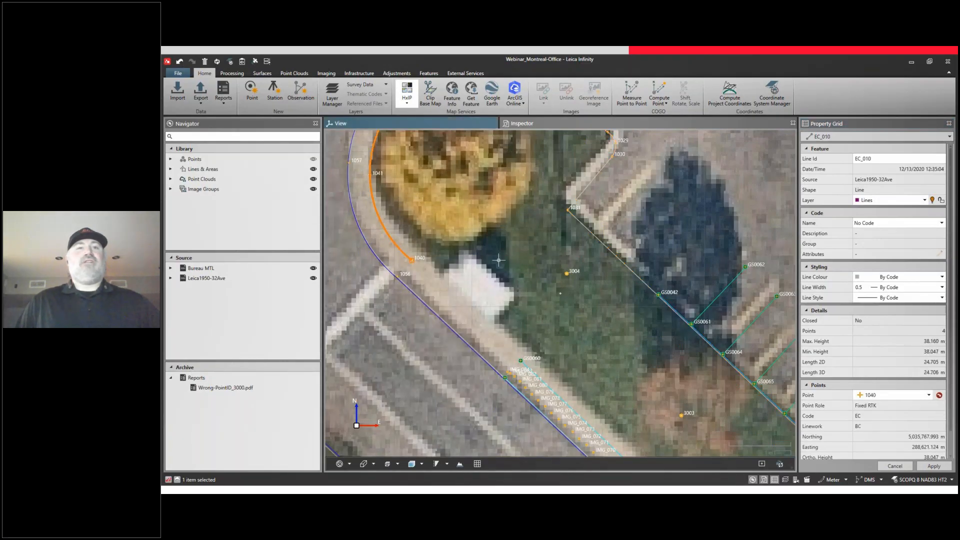
{"action": "left_click", "coordinate": [520, 361]}
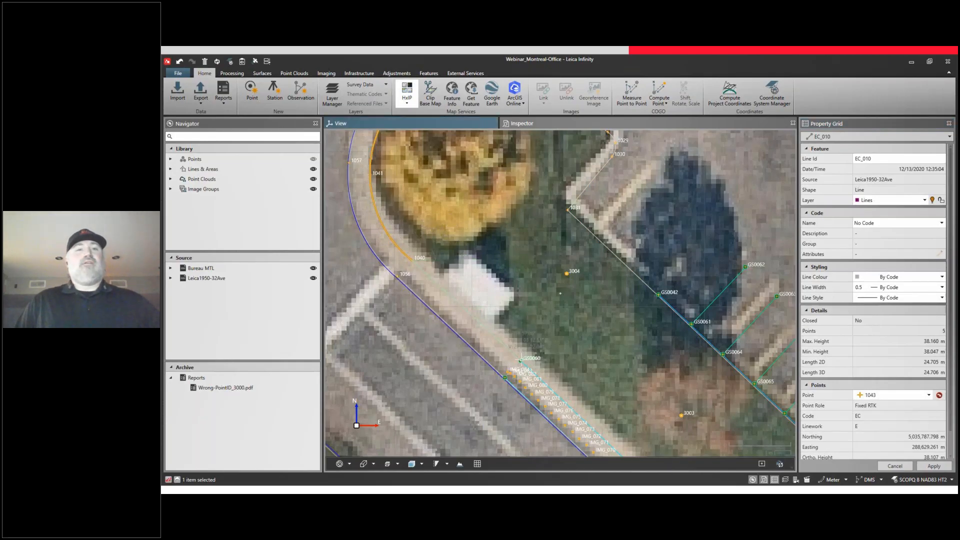
{"action": "right_click", "coordinate": [566, 345]}
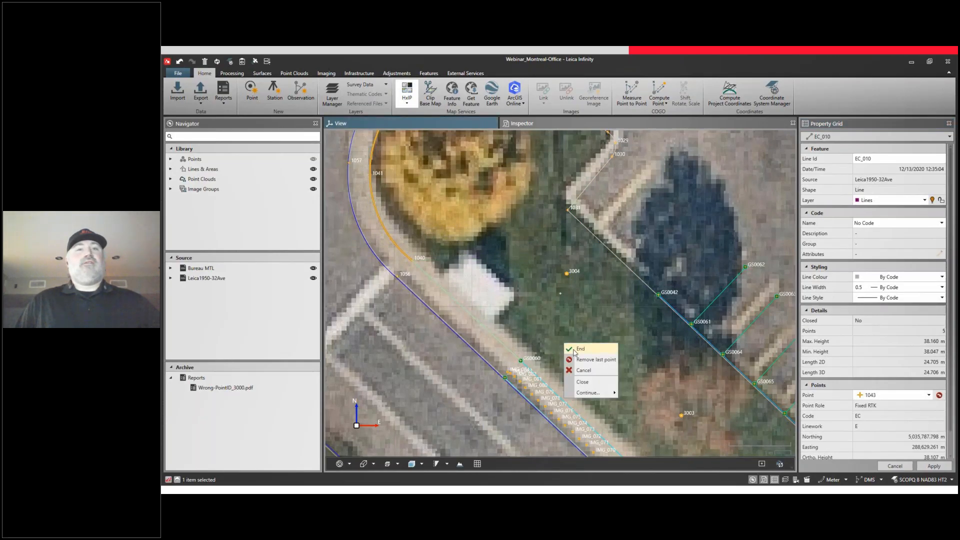
{"action": "left_click", "coordinate": [574, 350]}
Step: Add point GS0053 at the end of line EC_003 so the curb runs to the island's corner, and end the line edit
{"action": "middle_click_drag", "start_coordinate": [588, 323], "coordinate": [420, 204]}
{"action": "middle_click_drag", "start_coordinate": [597, 359], "coordinate": [528, 177]}
{"action": "middle_click_drag", "start_coordinate": [719, 389], "coordinate": [550, 238]}
{"action": "middle_click_drag", "start_coordinate": [657, 288], "coordinate": [632, 284]}
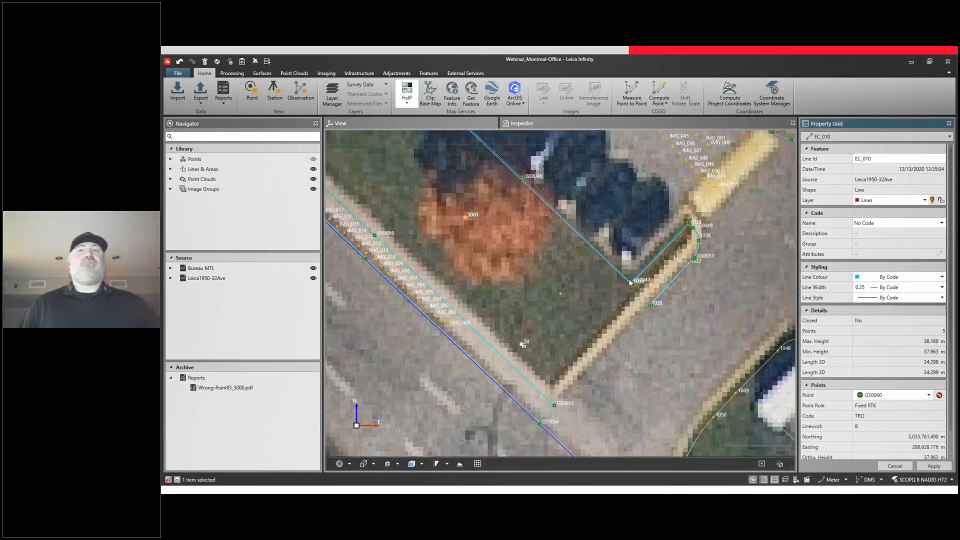
{"action": "left_click", "coordinate": [658, 297]}
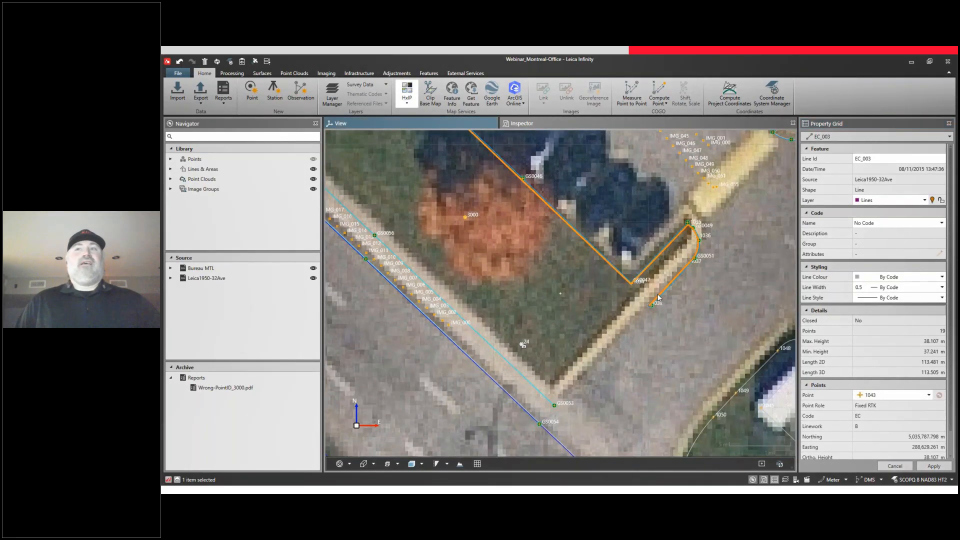
{"action": "right_click", "coordinate": [658, 297]}
{"action": "mouse_move", "coordinate": [672, 300]}
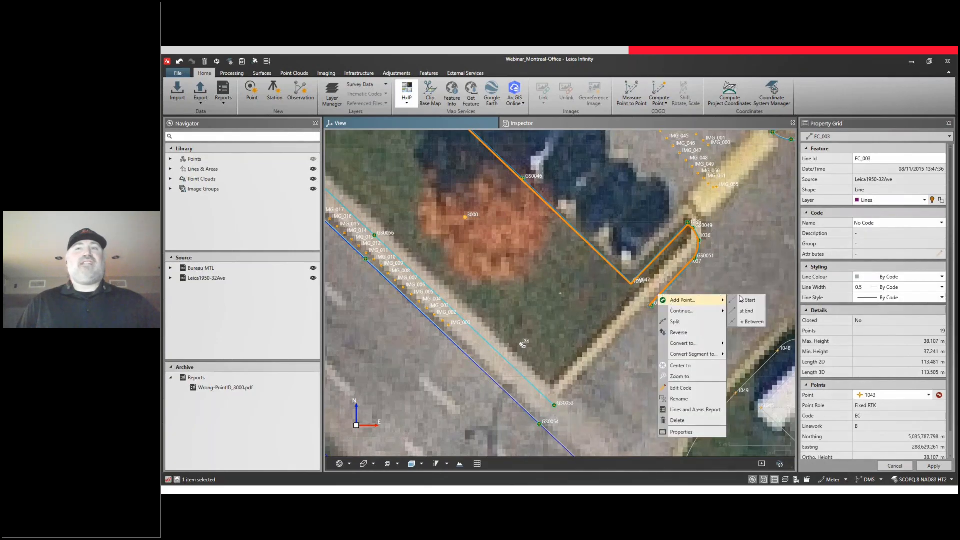
{"action": "left_click", "coordinate": [746, 311]}
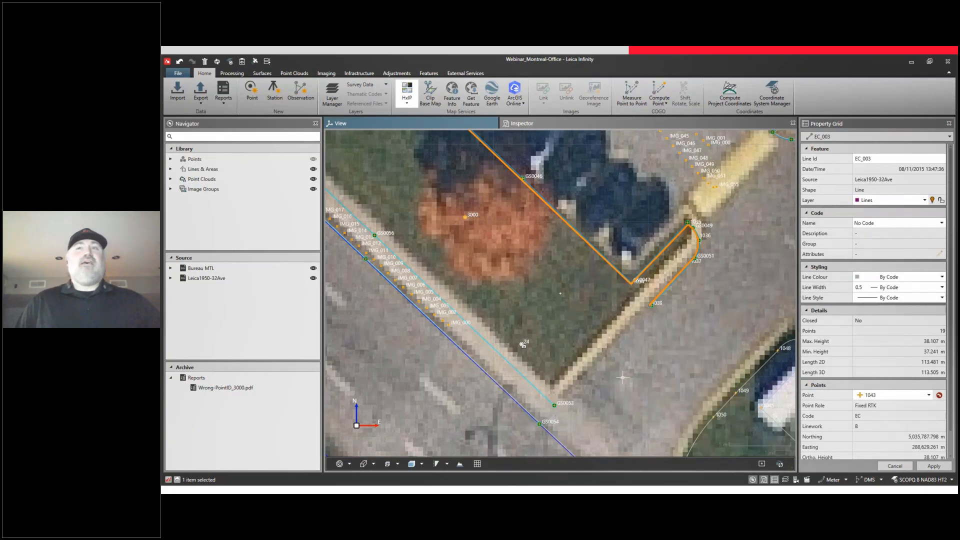
{"action": "left_click", "coordinate": [554, 406]}
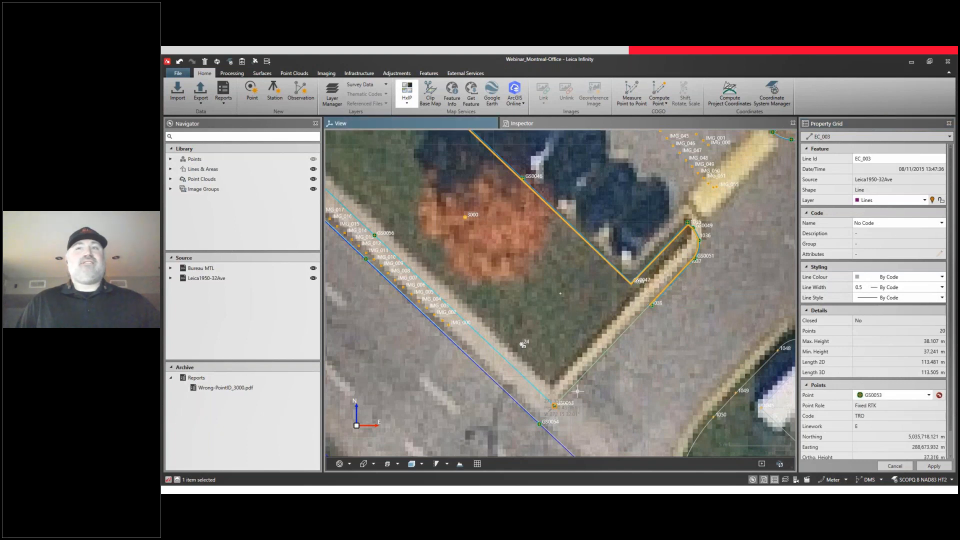
{"action": "right_click", "coordinate": [606, 381]}
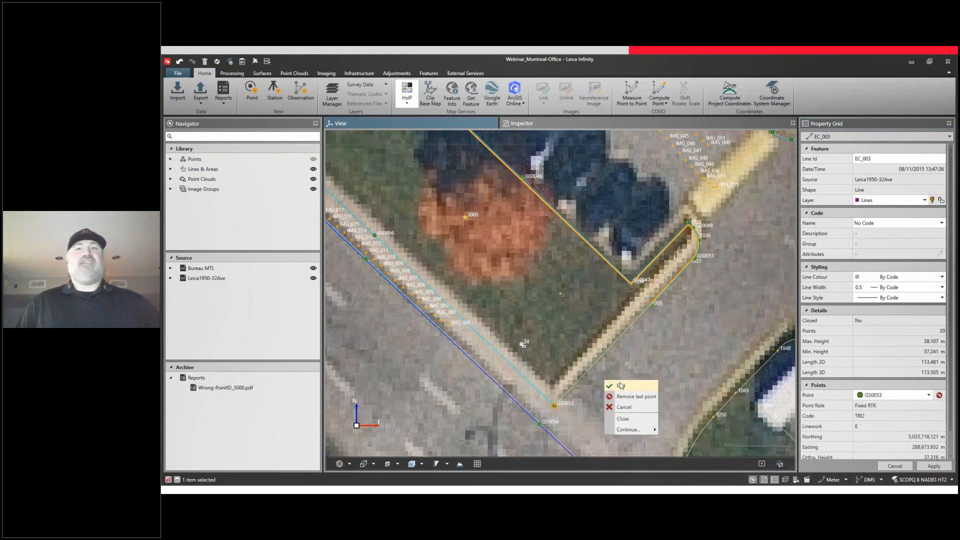
{"action": "left_click", "coordinate": [635, 396]}
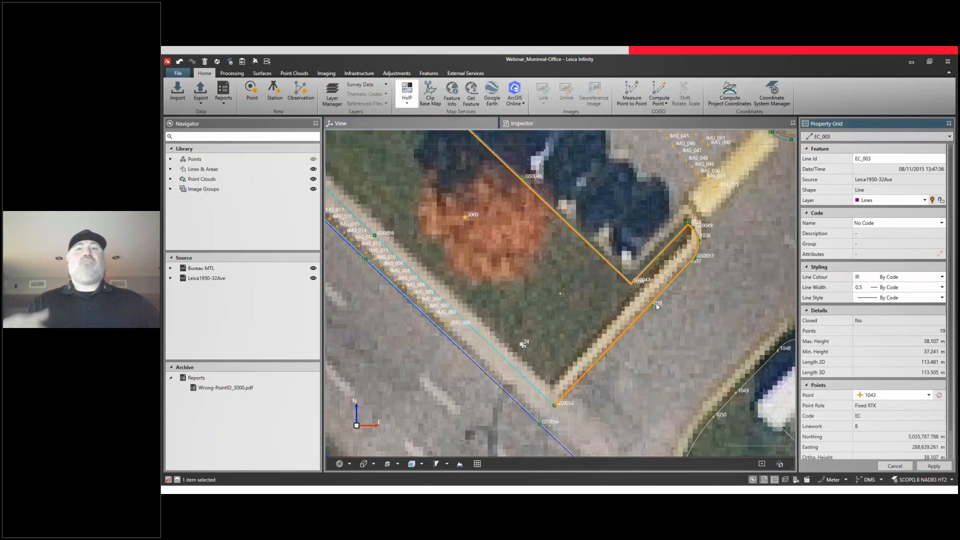
Step: Extend line BOR_002 from point GS0052 to point GS0054, adding the point at the line's end, and end the line edit
{"action": "left_click", "coordinate": [657, 306]}
{"action": "scroll", "coordinate": [660, 302], "scroll_direction": "up", "scroll_amount": 1}
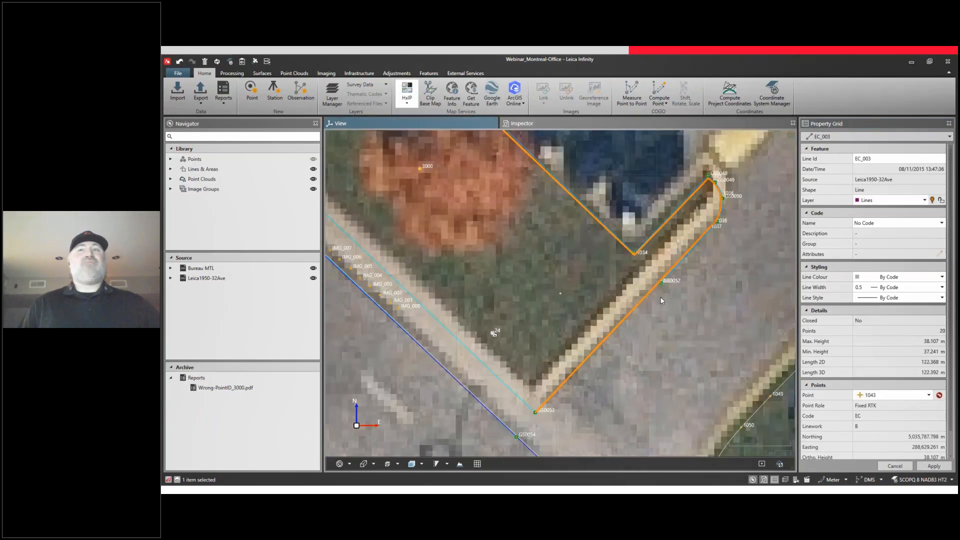
{"action": "right_click", "coordinate": [663, 280]}
{"action": "mouse_move", "coordinate": [707, 286]}
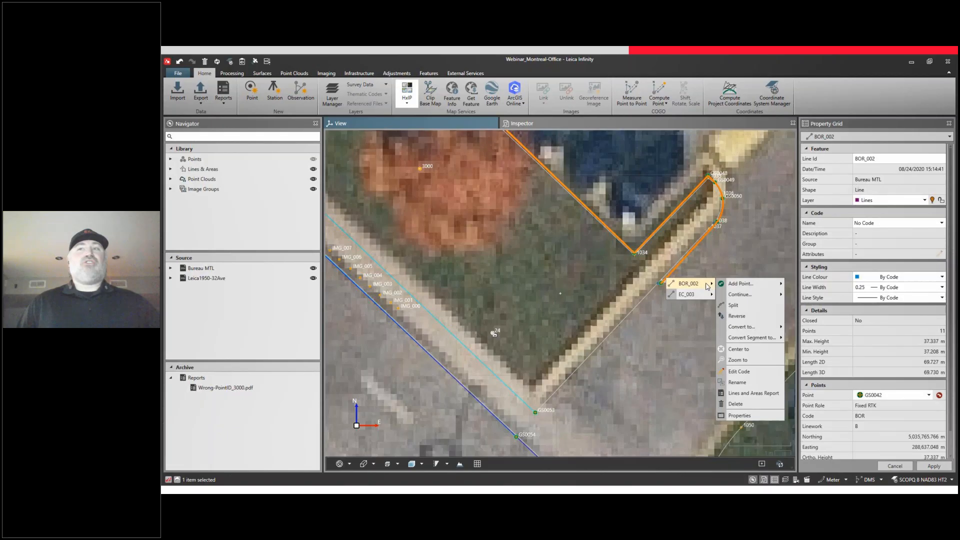
{"action": "mouse_move", "coordinate": [750, 284]}
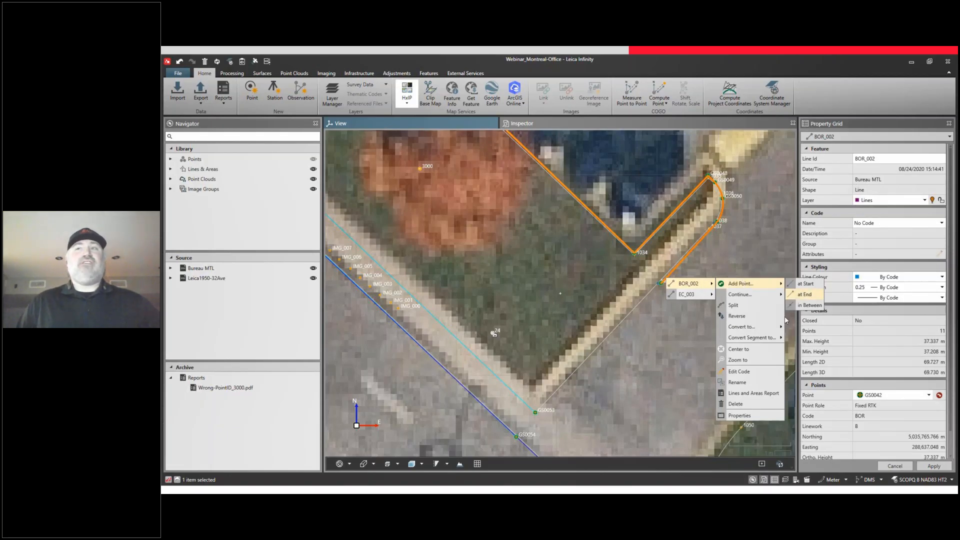
{"action": "left_click", "coordinate": [804, 294]}
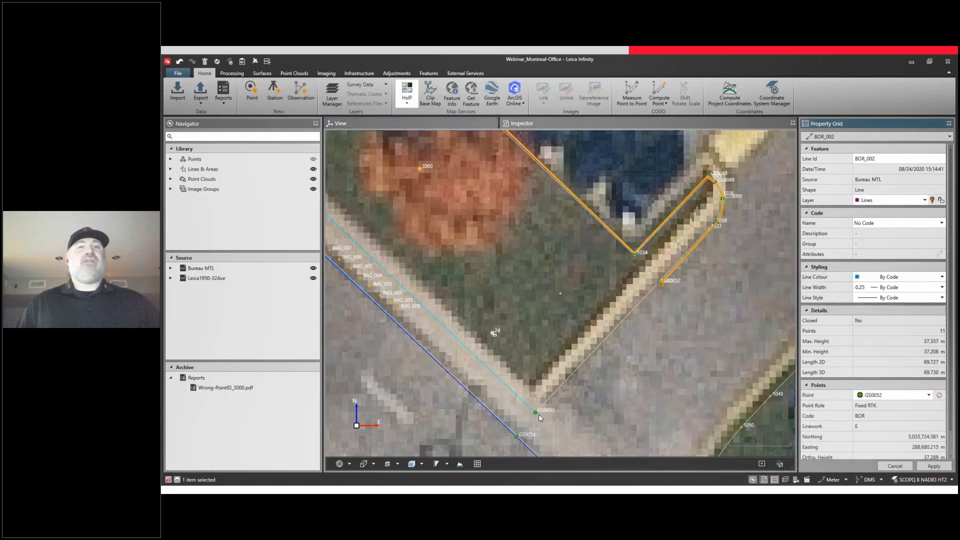
{"action": "left_click", "coordinate": [519, 437]}
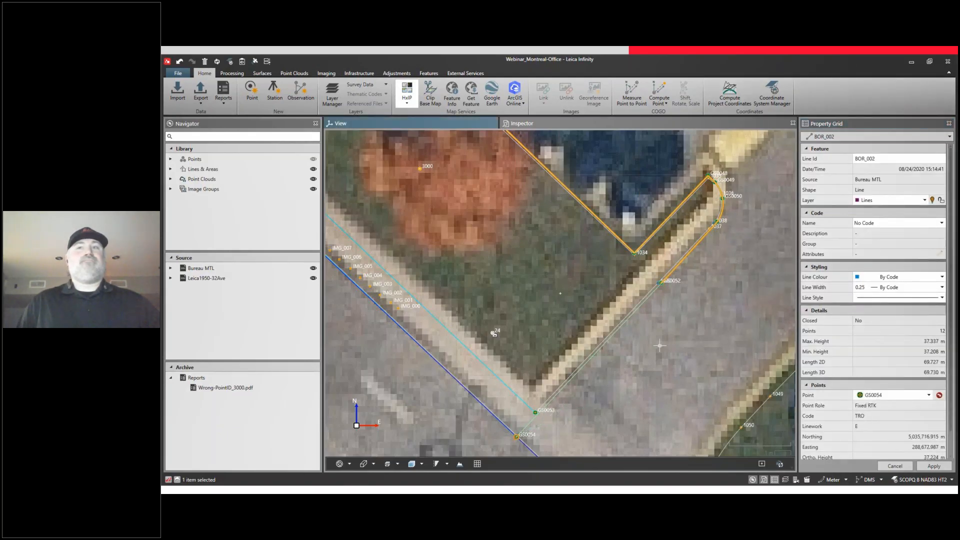
{"action": "right_click", "coordinate": [660, 345]}
{"action": "left_click", "coordinate": [672, 352]}
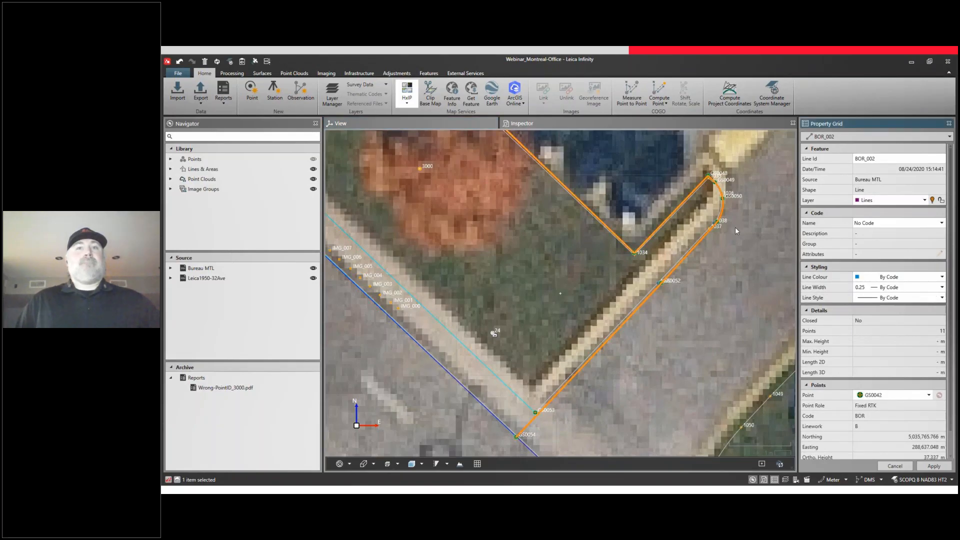
Step: Hide the HxIP aerial imagery and inspect the heights of the curb lines around points GS0019 to GS0021 in 3D
{"action": "middle_click_drag", "start_coordinate": [724, 244], "coordinate": [655, 300]}
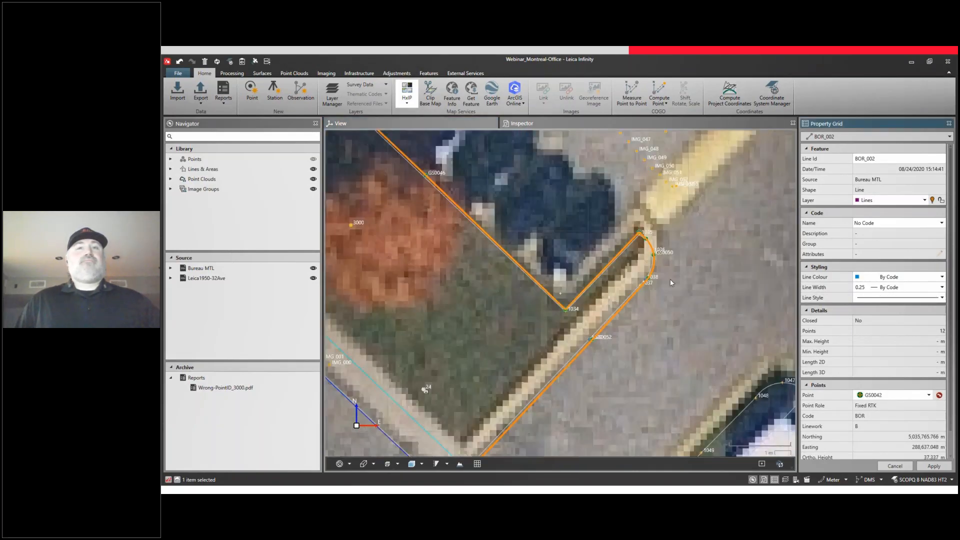
{"action": "middle_click_drag", "start_coordinate": [704, 251], "coordinate": [541, 352]}
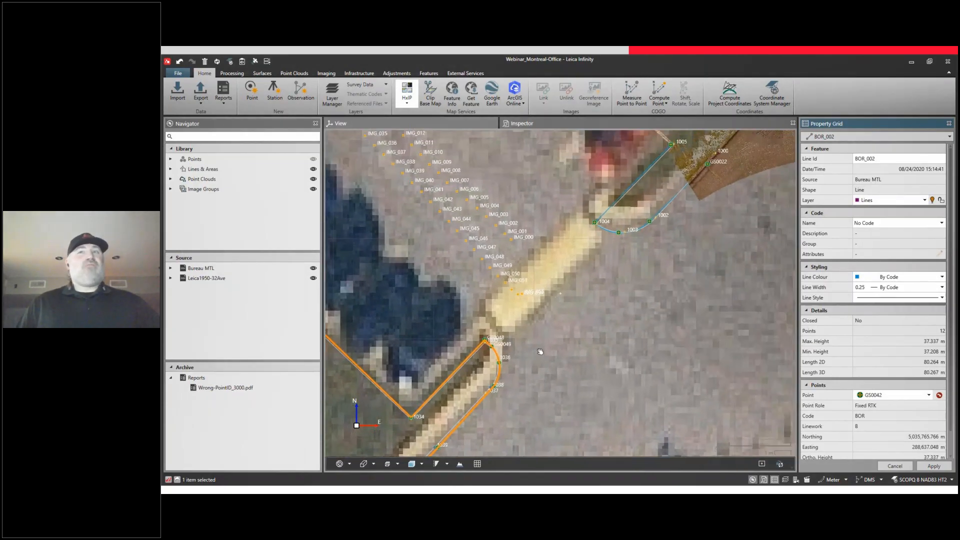
{"action": "left_click", "coordinate": [405, 89]}
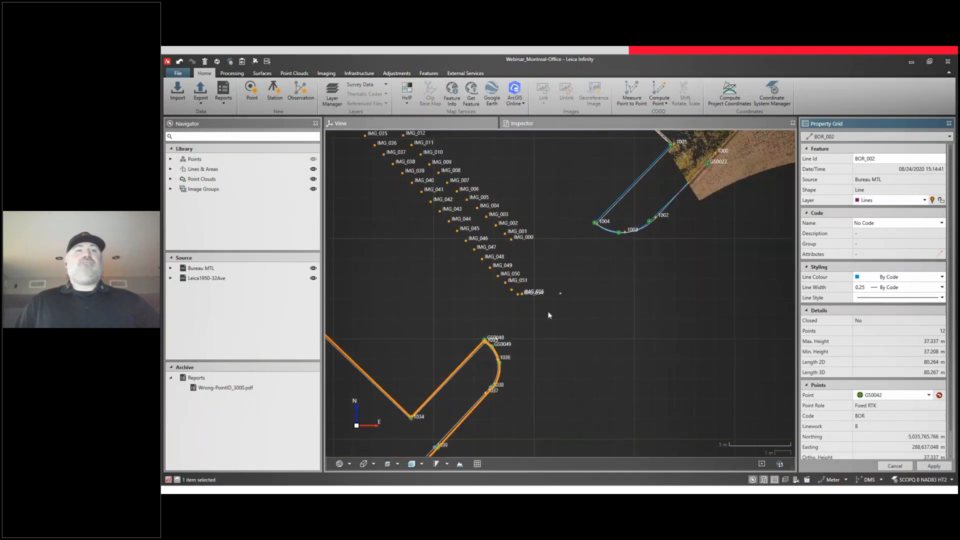
{"action": "middle_click_drag", "start_coordinate": [527, 378], "coordinate": [522, 372]}
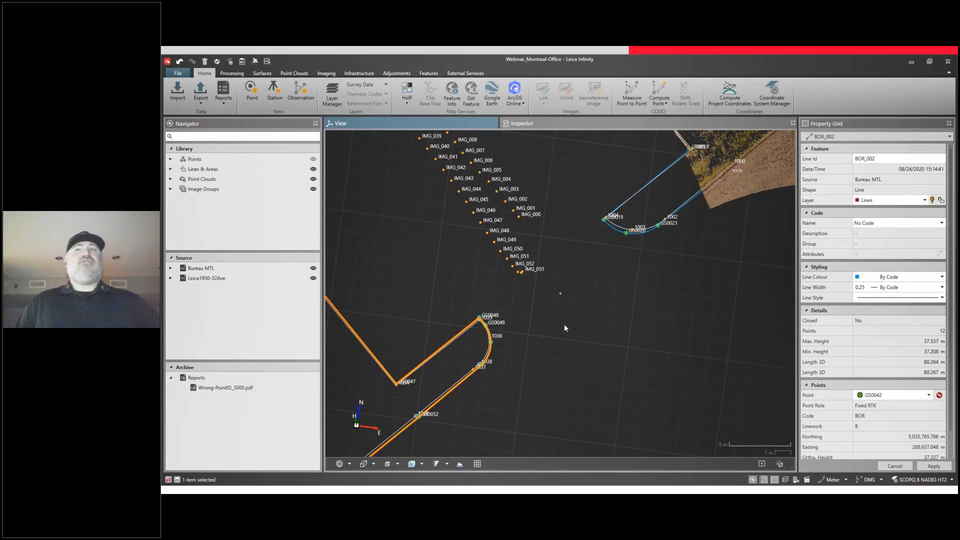
{"action": "middle_click_drag", "start_coordinate": [564, 323], "coordinate": [545, 265]}
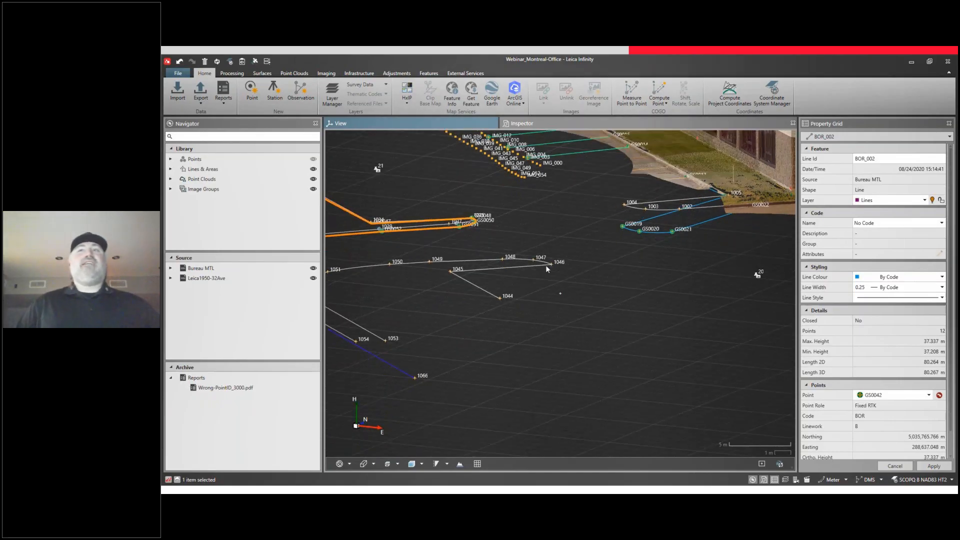
{"action": "left_click", "coordinate": [535, 228]}
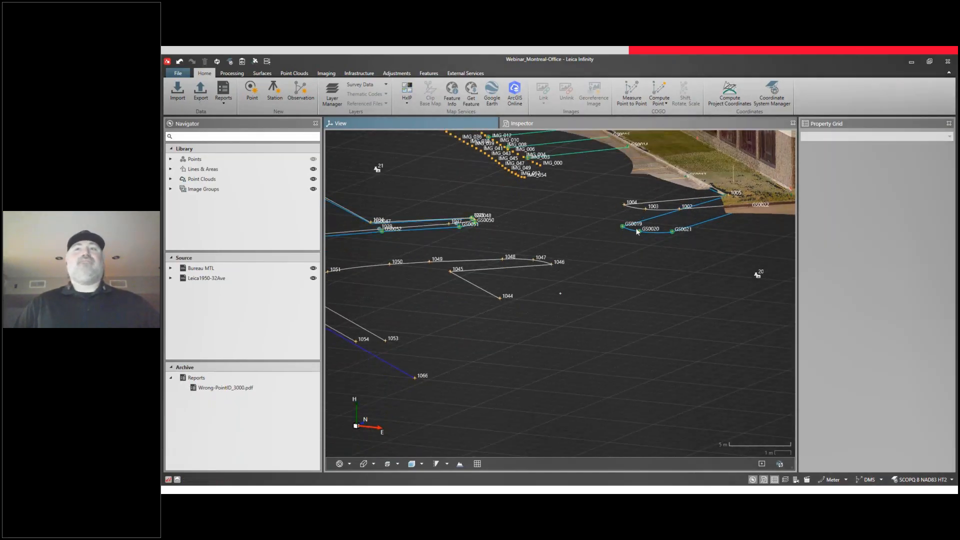
{"action": "middle_click_drag", "start_coordinate": [611, 232], "coordinate": [634, 223]}
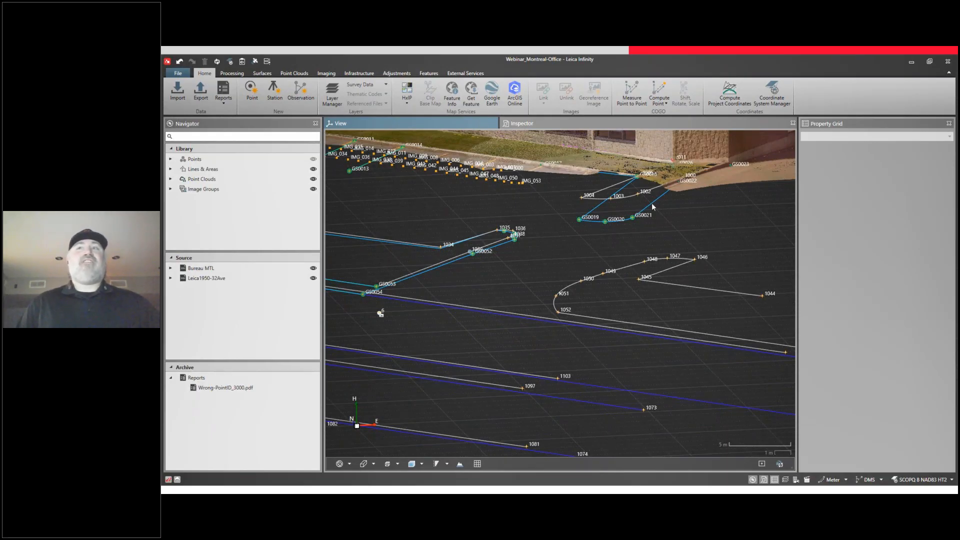
Step: Look through the GNSS observations and compare the antenna heights of GS0018 and GS0019
{"action": "left_click", "coordinate": [565, 125]}
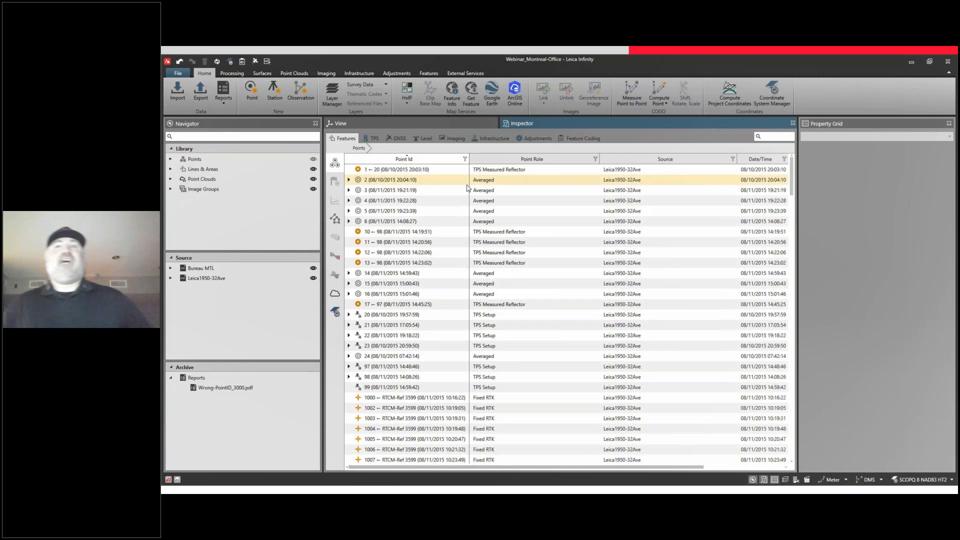
{"action": "left_click", "coordinate": [401, 139]}
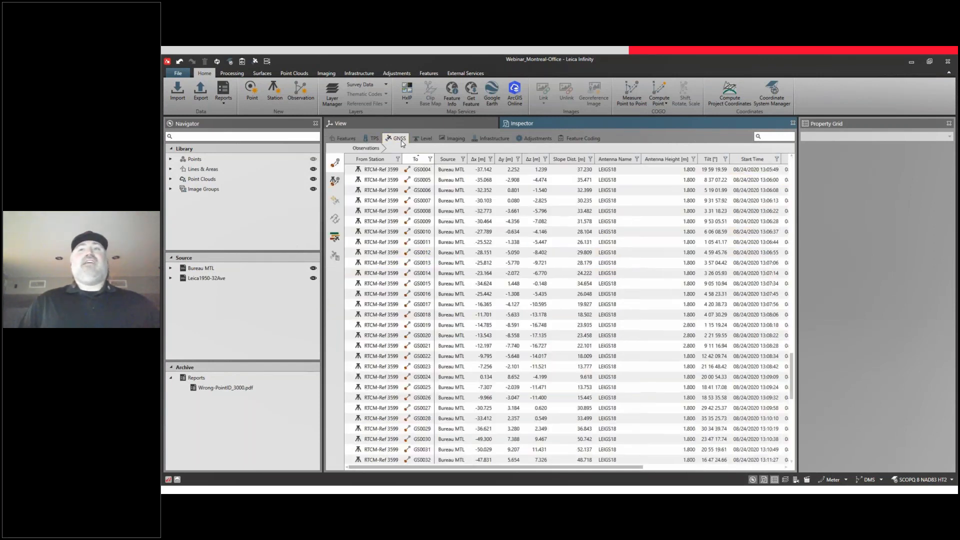
{"action": "scroll", "coordinate": [434, 204], "scroll_direction": "down", "scroll_amount": 5}
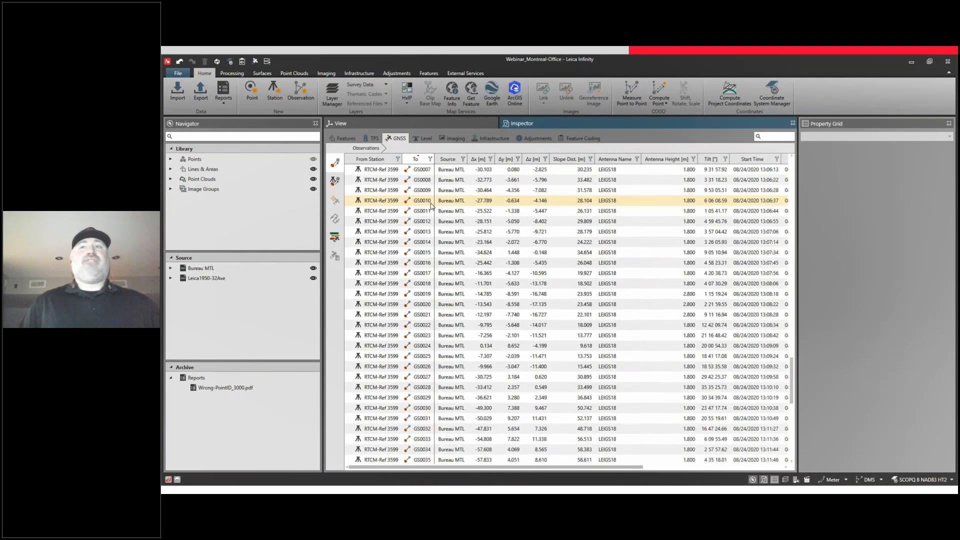
{"action": "scroll", "coordinate": [433, 204], "scroll_direction": "down", "scroll_amount": 3}
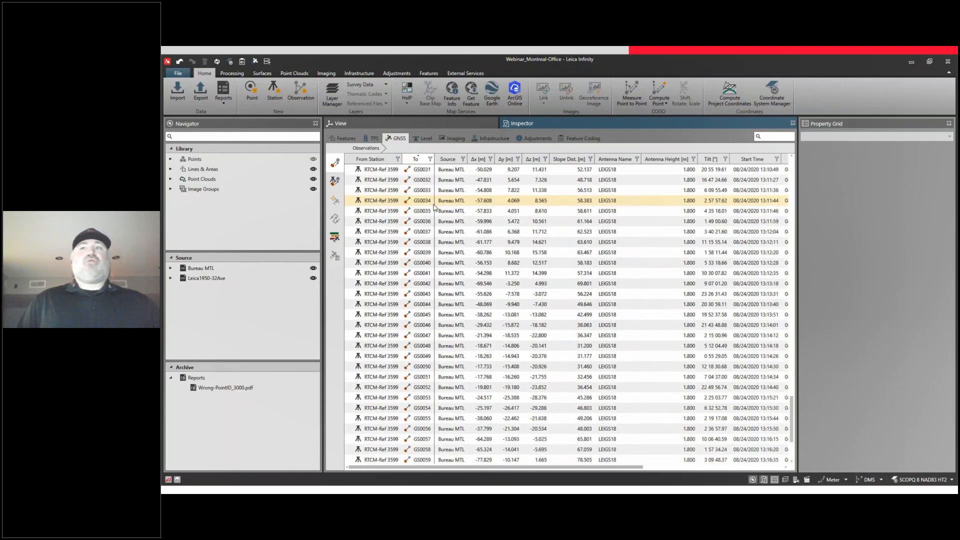
{"action": "scroll", "coordinate": [434, 205], "scroll_direction": "up", "scroll_amount": 2}
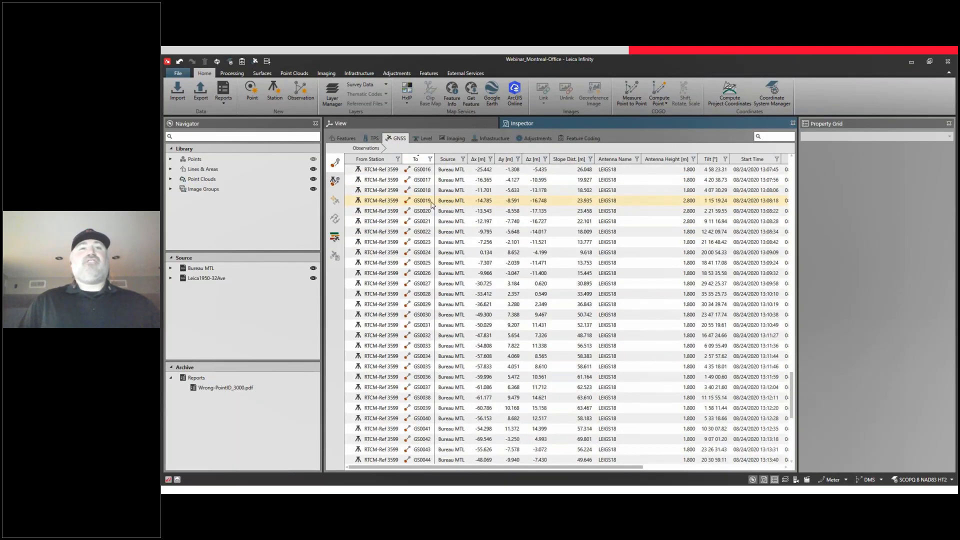
{"action": "left_click", "coordinate": [432, 202]}
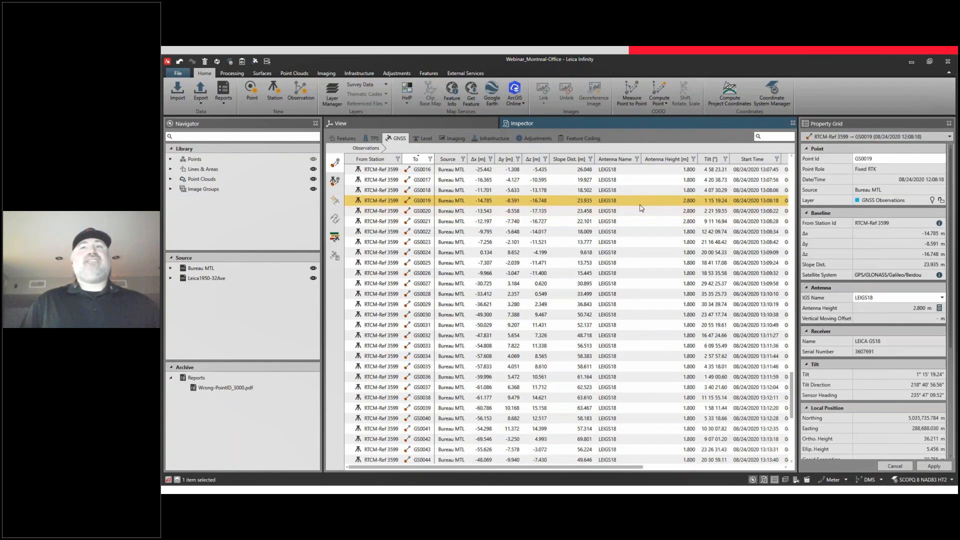
{"action": "left_click", "coordinate": [690, 192]}
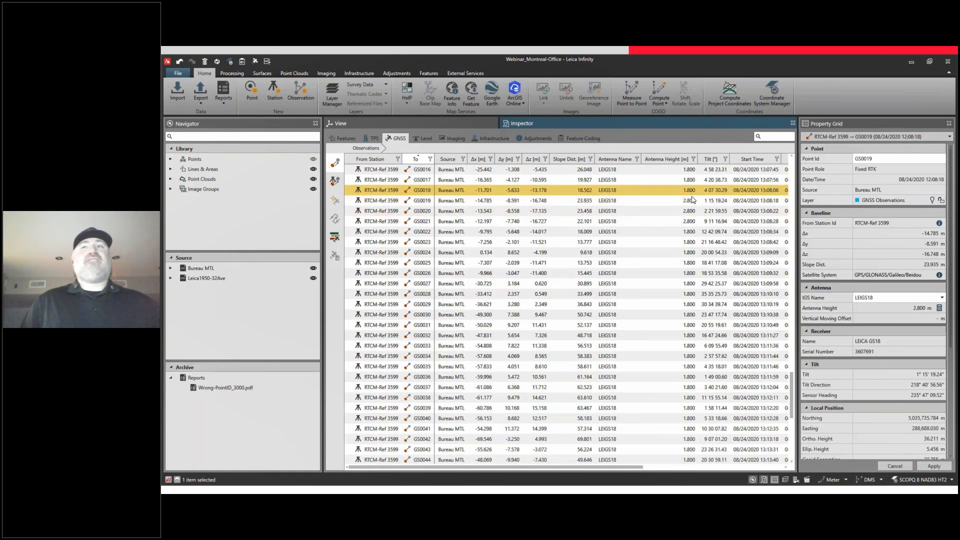
Step: Set the antenna height reading of the GNSS observations GS0019 to GS0021 to 1.800 m in one edit
{"action": "left_click", "coordinate": [694, 203]}
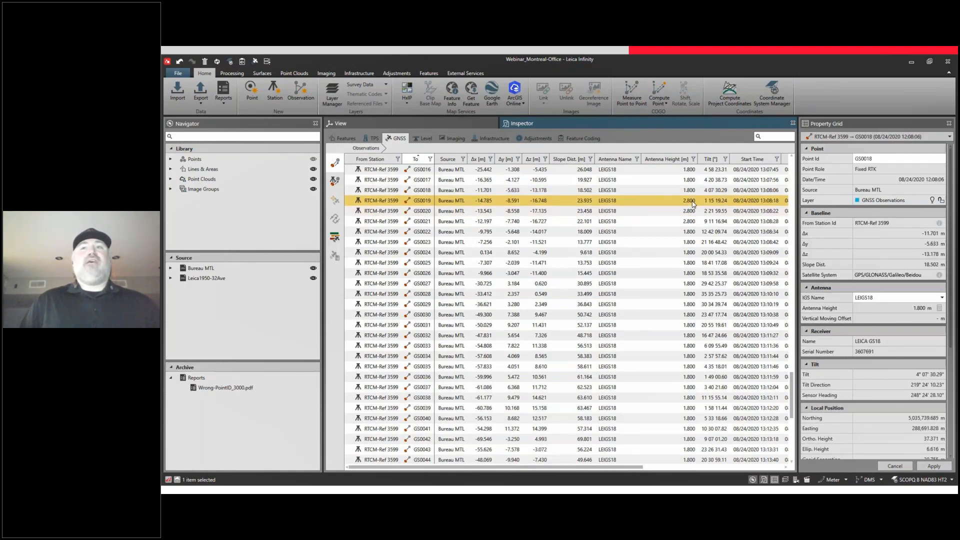
{"action": "left_click", "coordinate": [690, 223], "text": "shift"}
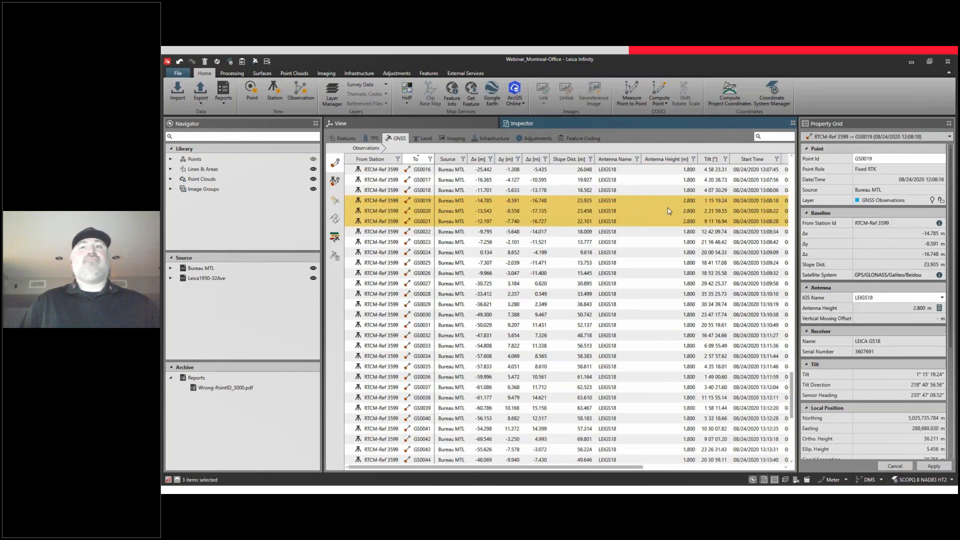
{"action": "right_click", "coordinate": [668, 208]}
{"action": "left_click", "coordinate": [690, 214]}
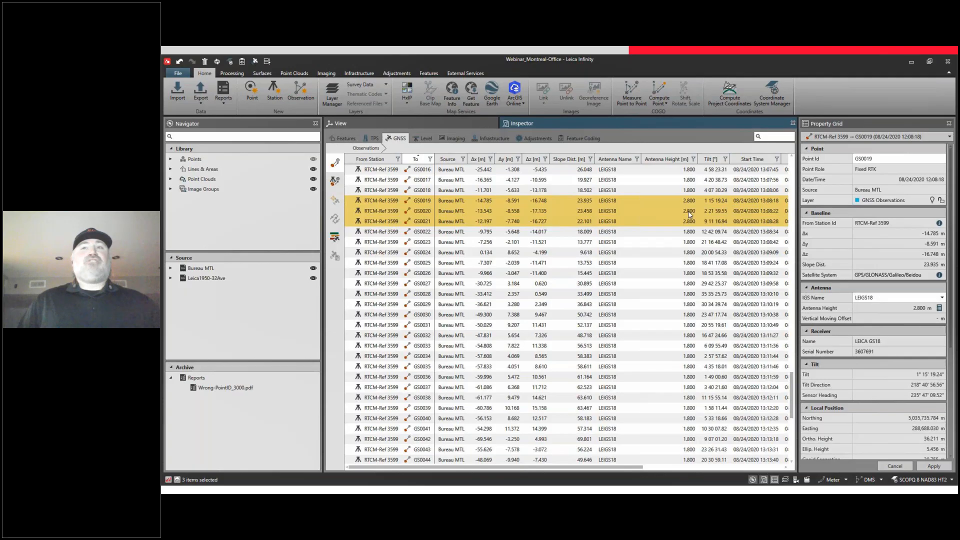
{"action": "double_click", "coordinate": [619, 259]}
{"action": "type", "text": "1.800"}
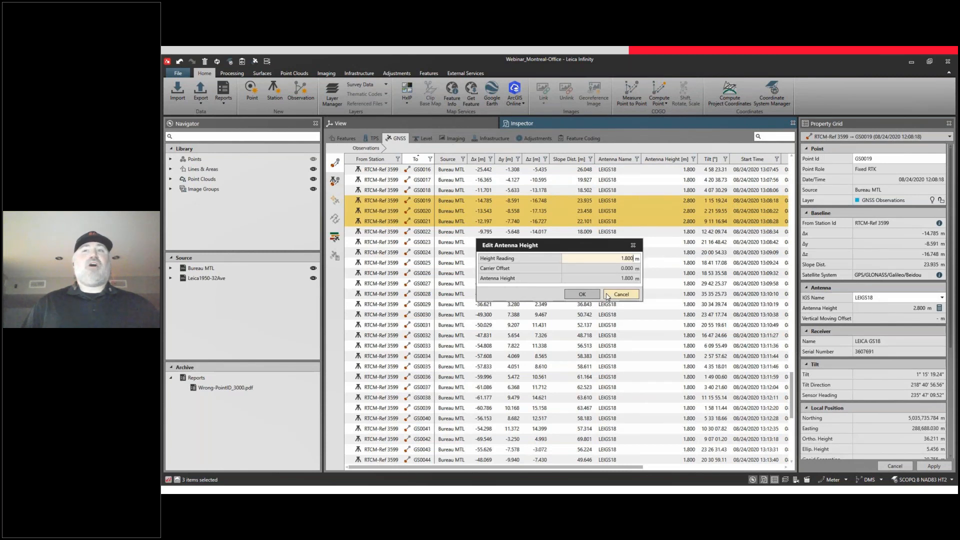
{"action": "left_click", "coordinate": [582, 295]}
{"action": "left_click", "coordinate": [588, 296]}
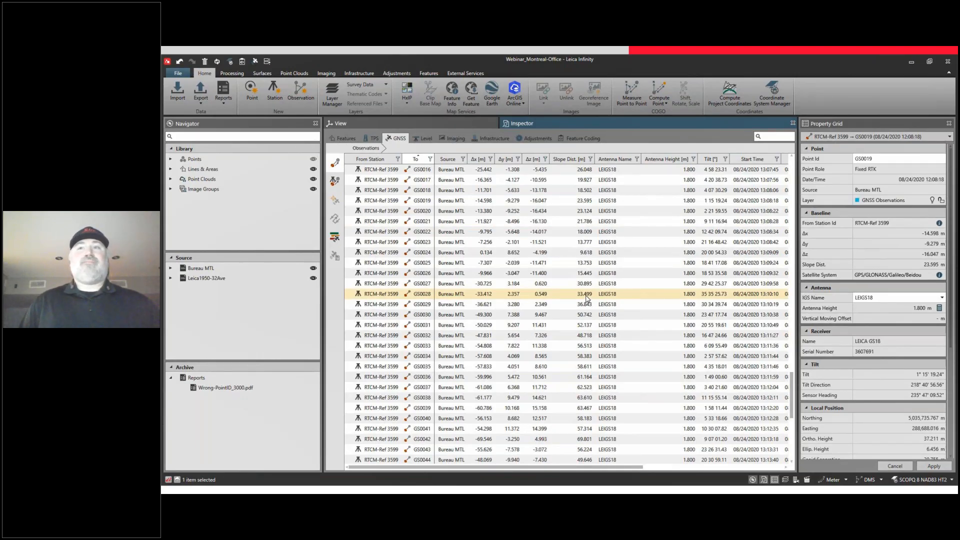
Step: Check curb points GS0019 to GS0021 against points 1002 to 1004 in the 3D view and clear the selection
{"action": "left_click", "coordinate": [460, 123]}
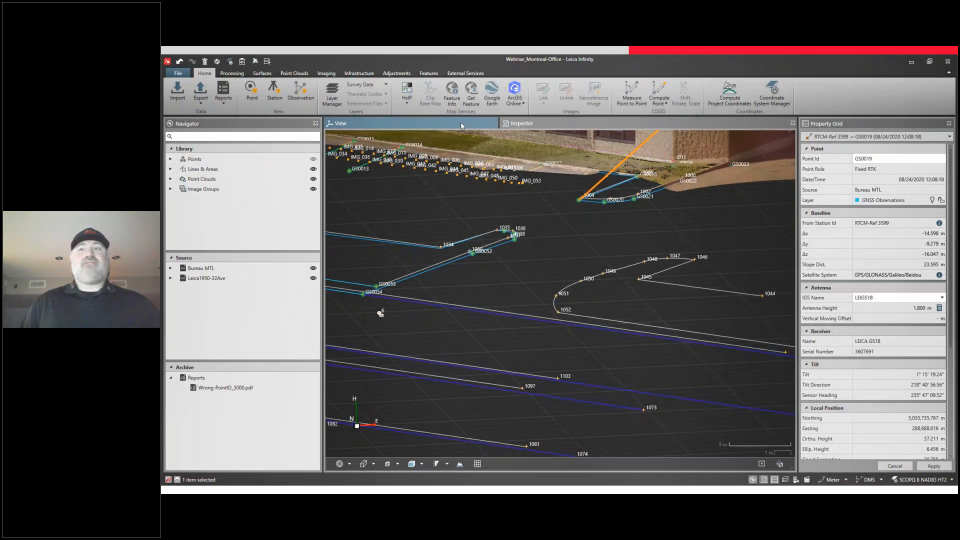
{"action": "middle_click_drag", "start_coordinate": [605, 199], "coordinate": [578, 241]}
{"action": "scroll", "coordinate": [607, 197], "scroll_direction": "up", "scroll_amount": 4}
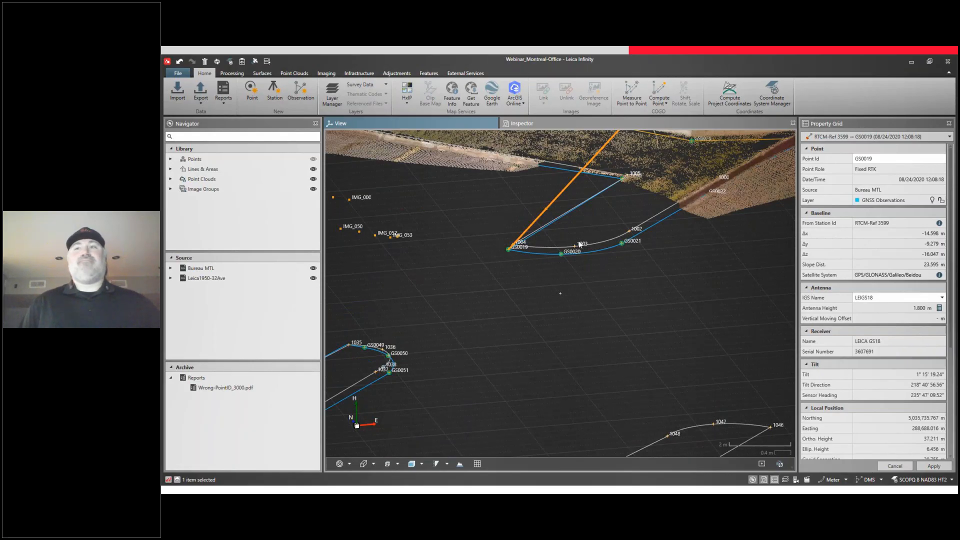
{"action": "left_click", "coordinate": [579, 244]}
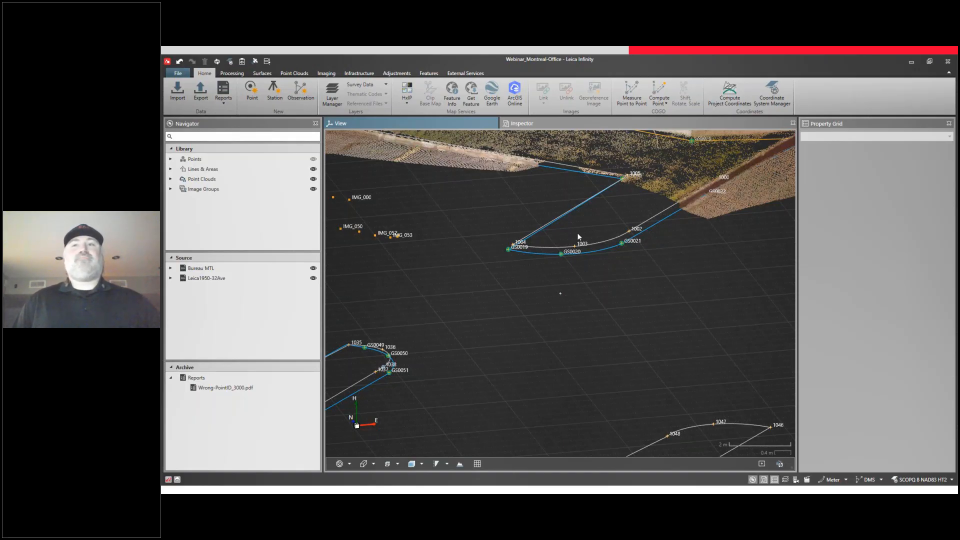
Step: Review the tilt value of the GNSS observation to GS0019 in the observations list, and return to the 3D view
{"action": "left_click", "coordinate": [583, 121]}
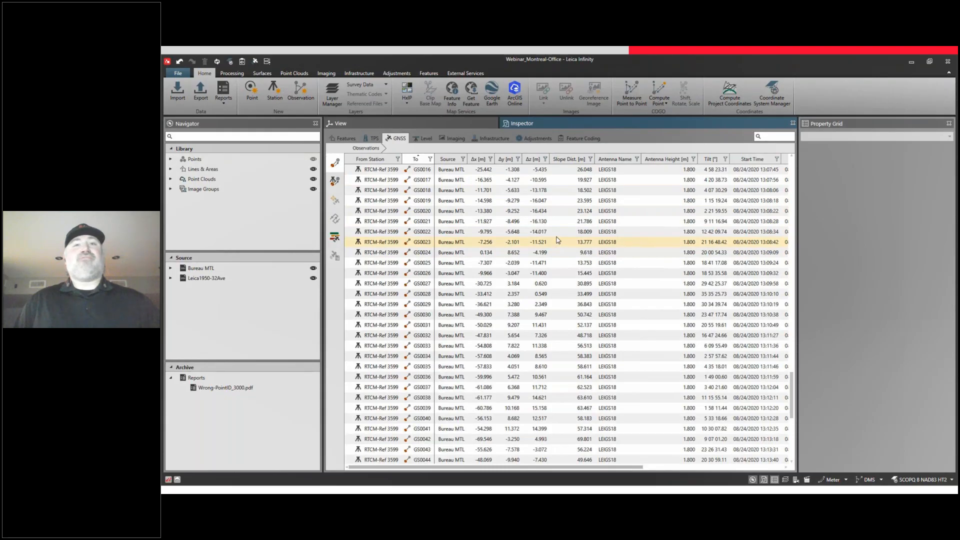
{"action": "left_click", "coordinate": [555, 201]}
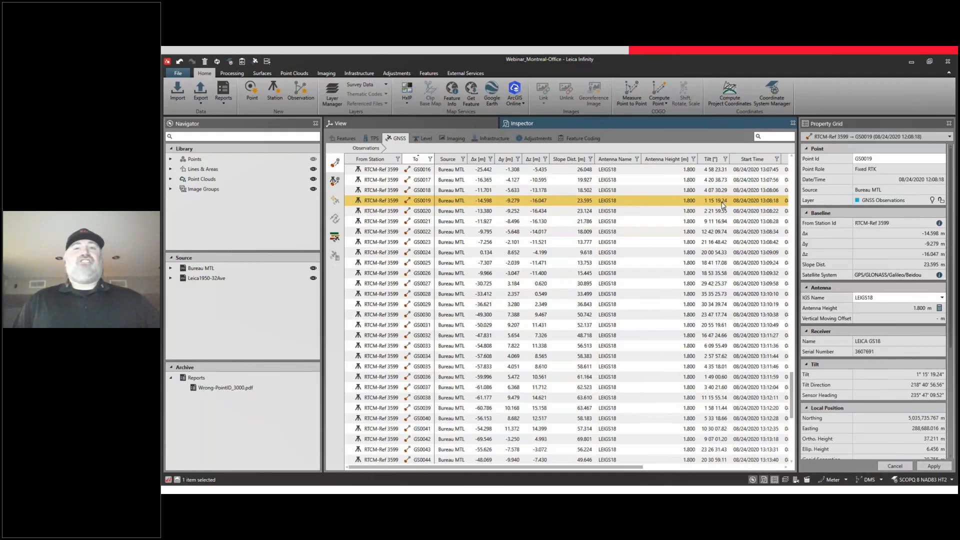
{"action": "left_click", "coordinate": [465, 123]}
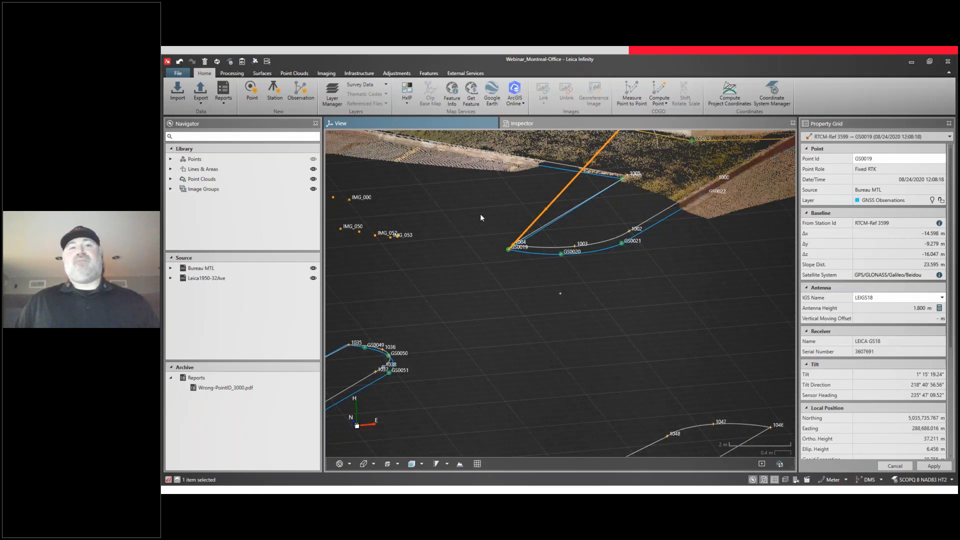
Step: Select curb line BOR_001 and examine its course along the building's point cloud in 3D
{"action": "left_click_drag", "start_coordinate": [481, 216], "coordinate": [609, 254]}
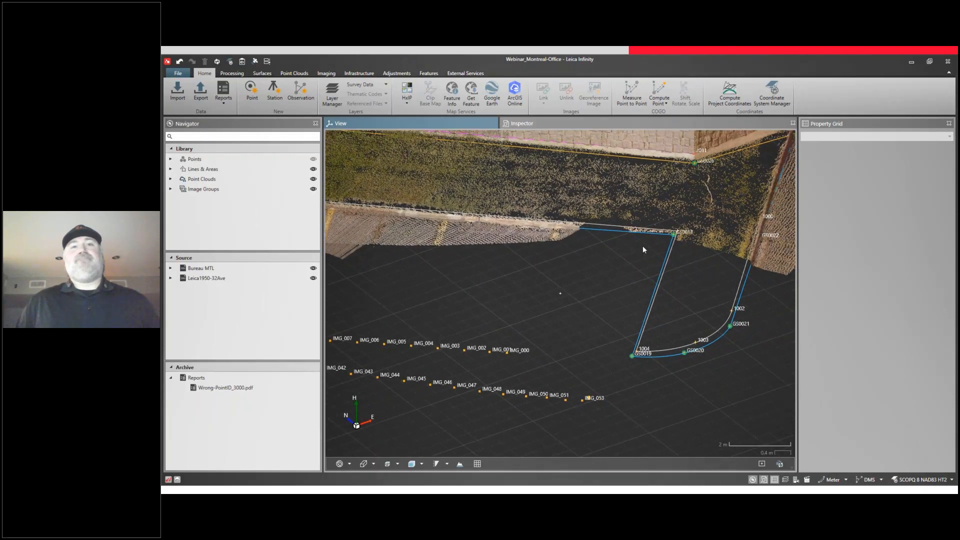
{"action": "left_click", "coordinate": [669, 253]}
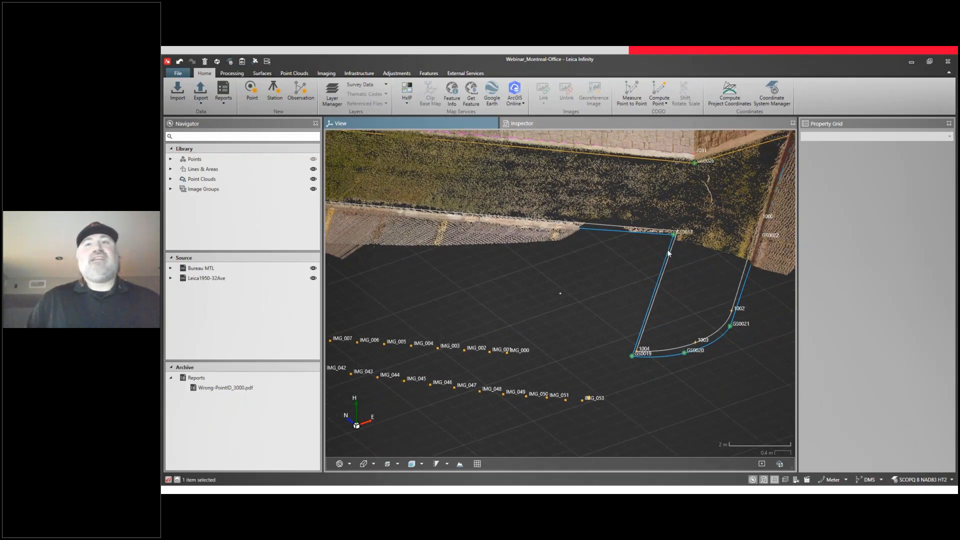
{"action": "middle_click_drag", "start_coordinate": [655, 200], "coordinate": [602, 249]}
{"action": "left_click_drag", "start_coordinate": [594, 251], "coordinate": [559, 233]}
{"action": "scroll", "coordinate": [641, 249], "scroll_direction": "down", "scroll_amount": 3}
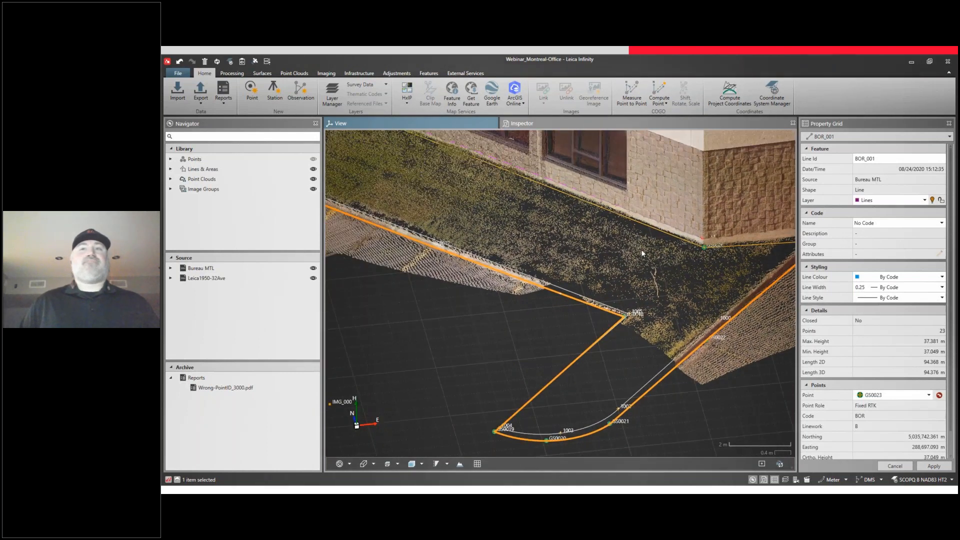
{"action": "middle_click_drag", "start_coordinate": [500, 216], "coordinate": [595, 262]}
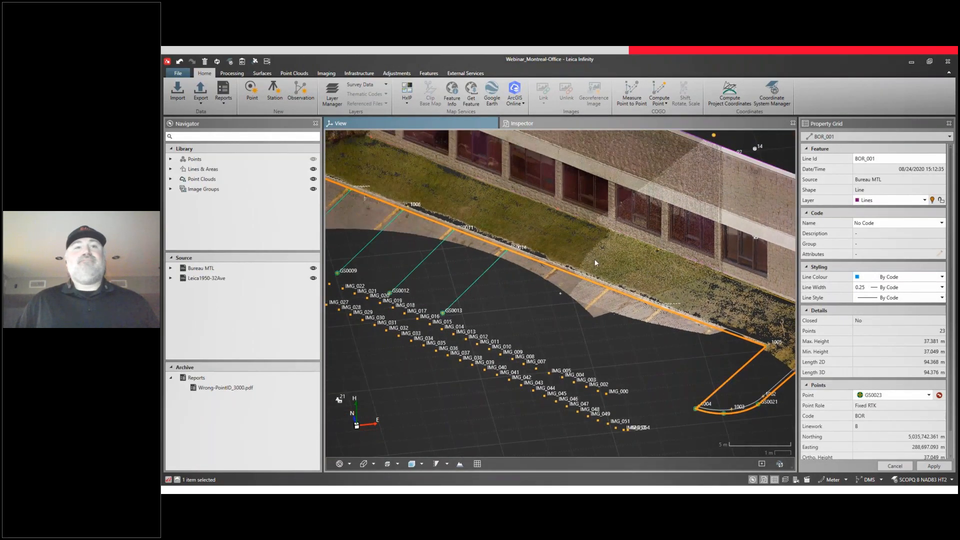
Step: Examine curb line BOR_001 against the scanned curb edge from the lawn to the shrubs beside the building entrance
{"action": "middle_click_drag", "start_coordinate": [465, 222], "coordinate": [612, 257]}
{"action": "middle_click_drag", "start_coordinate": [471, 201], "coordinate": [522, 223]}
{"action": "scroll", "coordinate": [490, 207], "scroll_direction": "up", "scroll_amount": 2}
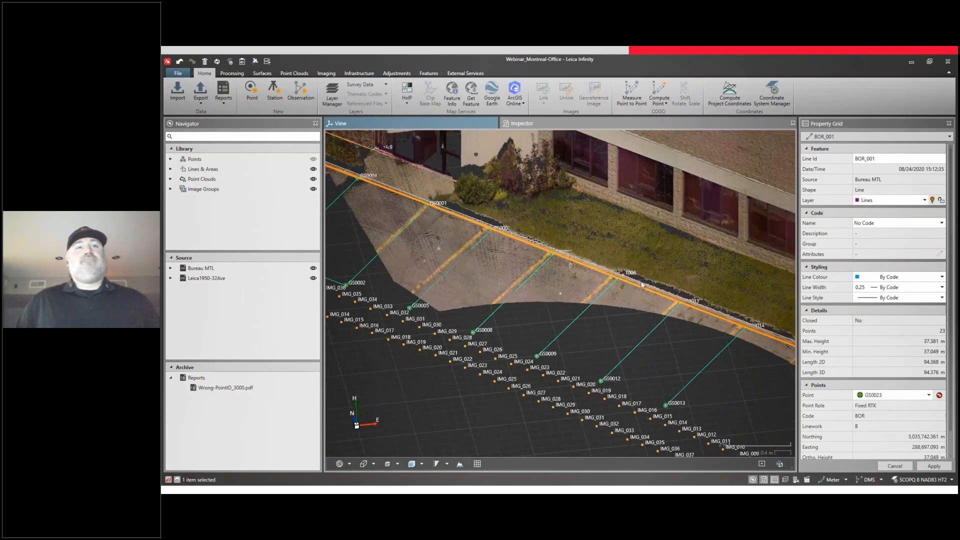
{"action": "scroll", "coordinate": [646, 287], "scroll_direction": "up", "scroll_amount": 2}
{"action": "scroll", "coordinate": [645, 287], "scroll_direction": "up", "scroll_amount": 1}
{"action": "middle_click_drag", "start_coordinate": [639, 268], "coordinate": [441, 202]}
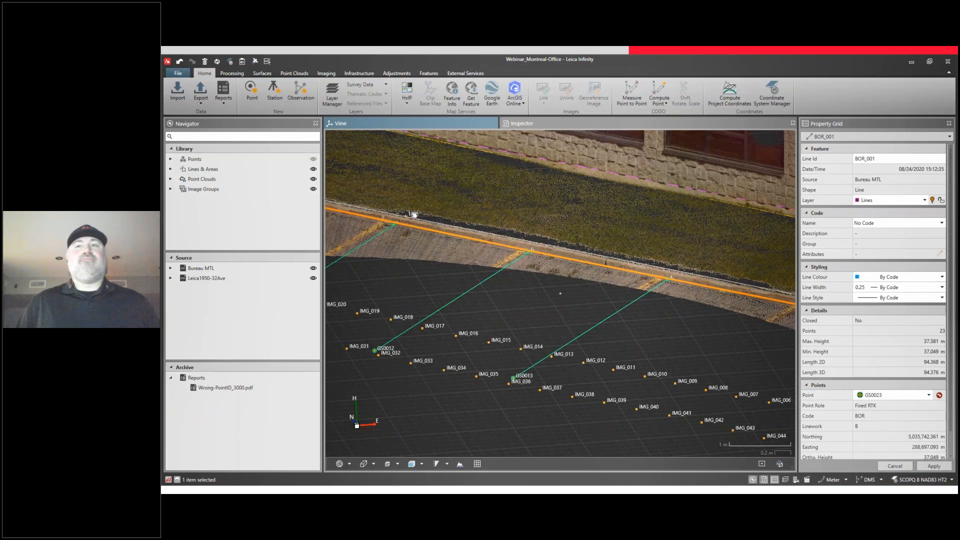
{"action": "middle_click_drag", "start_coordinate": [437, 216], "coordinate": [651, 268]}
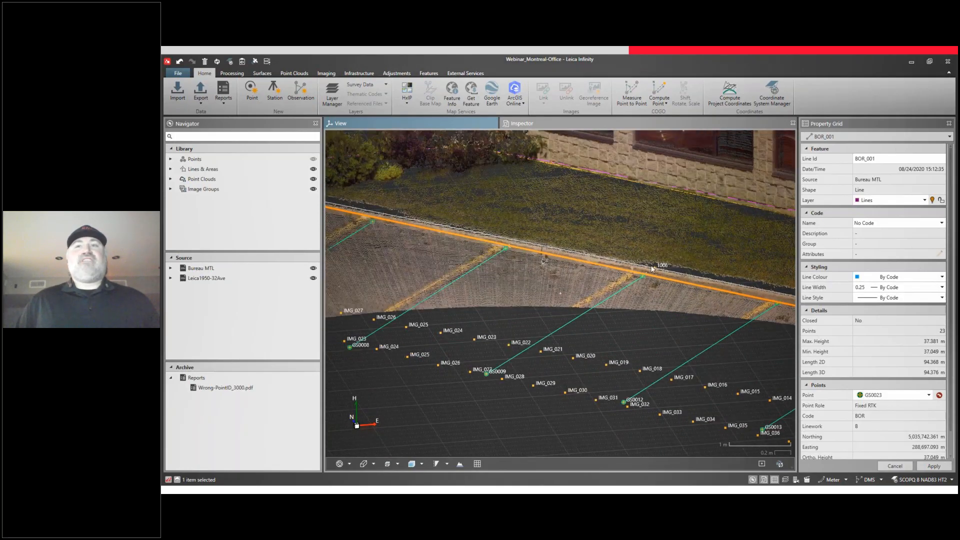
{"action": "middle_click_drag", "start_coordinate": [473, 239], "coordinate": [546, 249]}
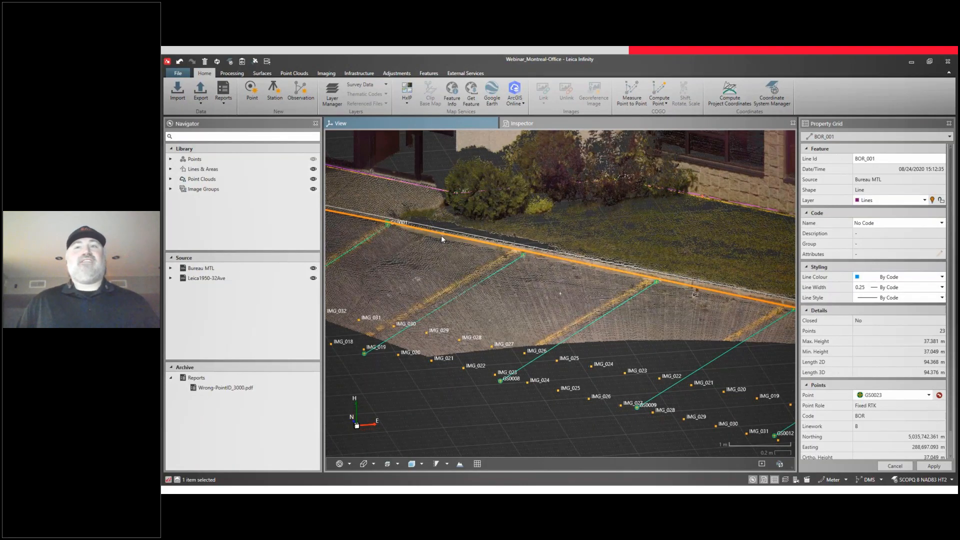
{"action": "scroll", "coordinate": [455, 249], "scroll_direction": "up", "scroll_amount": 5}
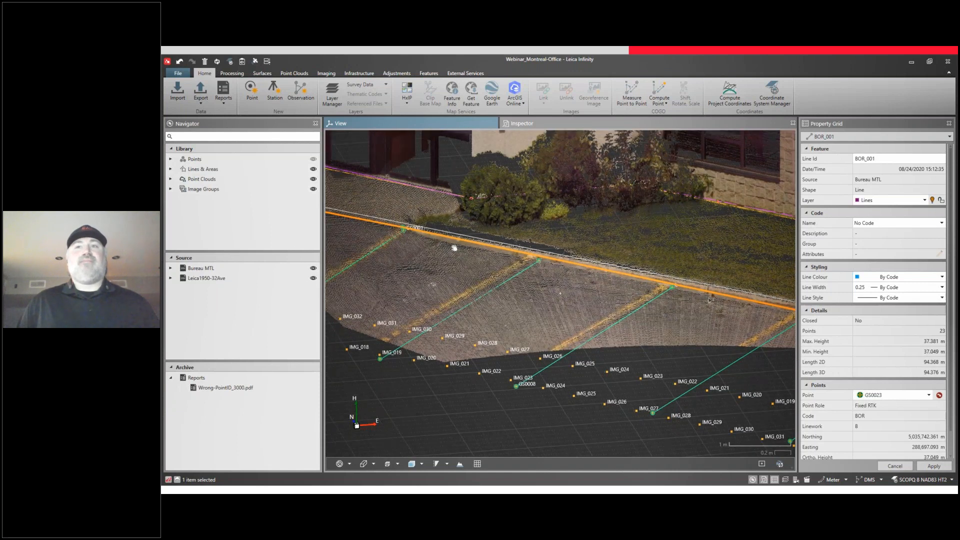
{"action": "scroll", "coordinate": [454, 249], "scroll_direction": "up", "scroll_amount": 1}
{"action": "mouse_move", "coordinate": [454, 249]}
{"action": "middle_mouse_down"}
{"action": "mouse_move", "coordinate": [460, 257]}
{"action": "mouse_move", "coordinate": [464, 246]}
{"action": "middle_mouse_up"}
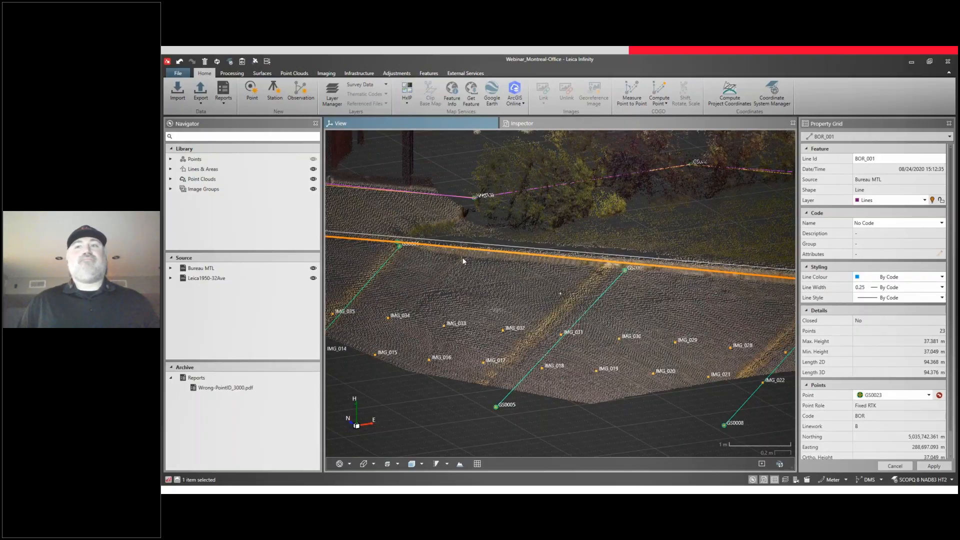
Step: Start a new control point from the face west-2 cloud point on the curb edge beside GS0001, with point ID CP-1
{"action": "left_click", "coordinate": [463, 257]}
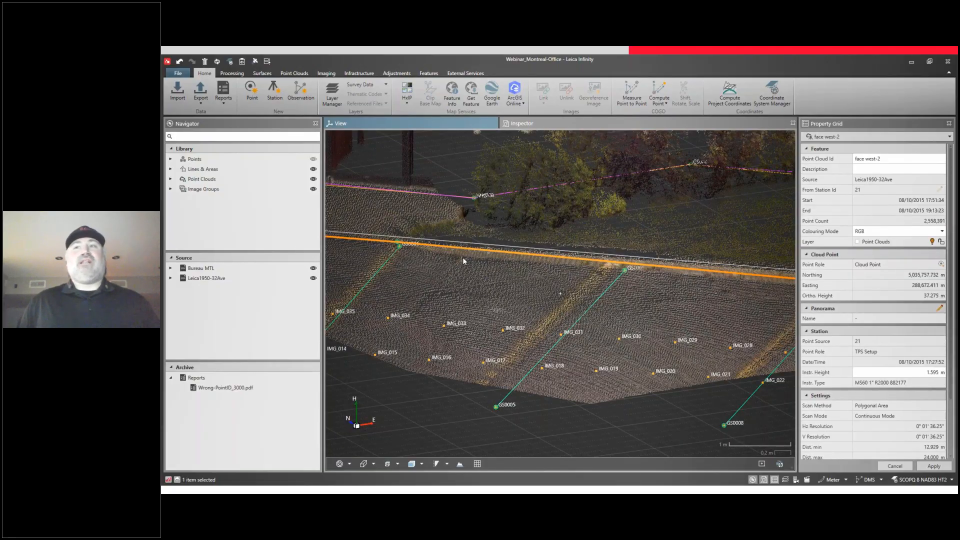
{"action": "left_click", "coordinate": [462, 257]}
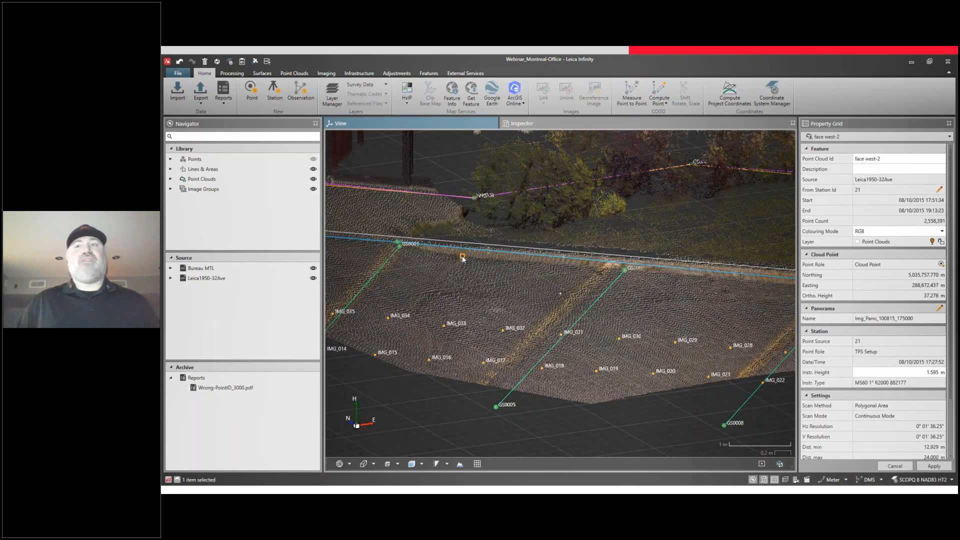
{"action": "left_click", "coordinate": [942, 266]}
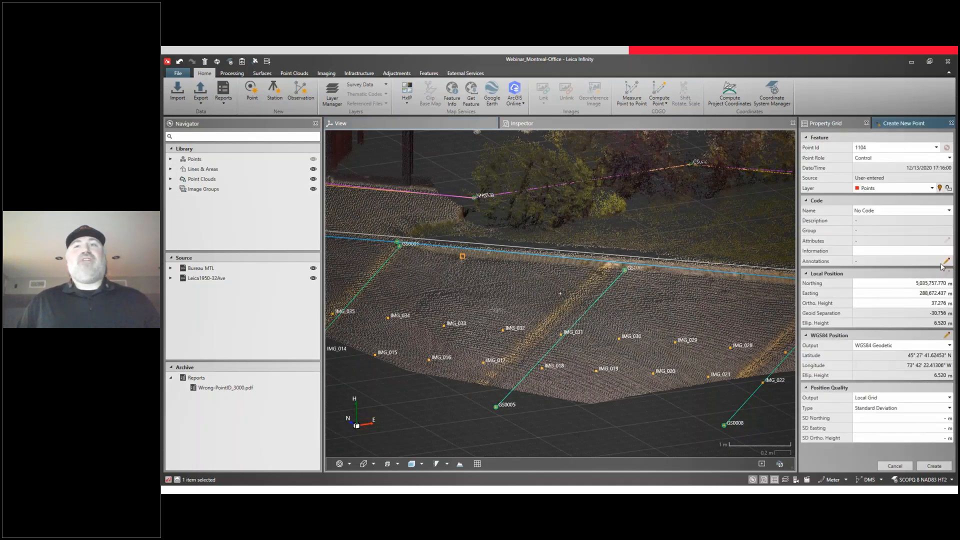
{"action": "double_click", "coordinate": [858, 147]}
{"action": "type", "text": "C"}
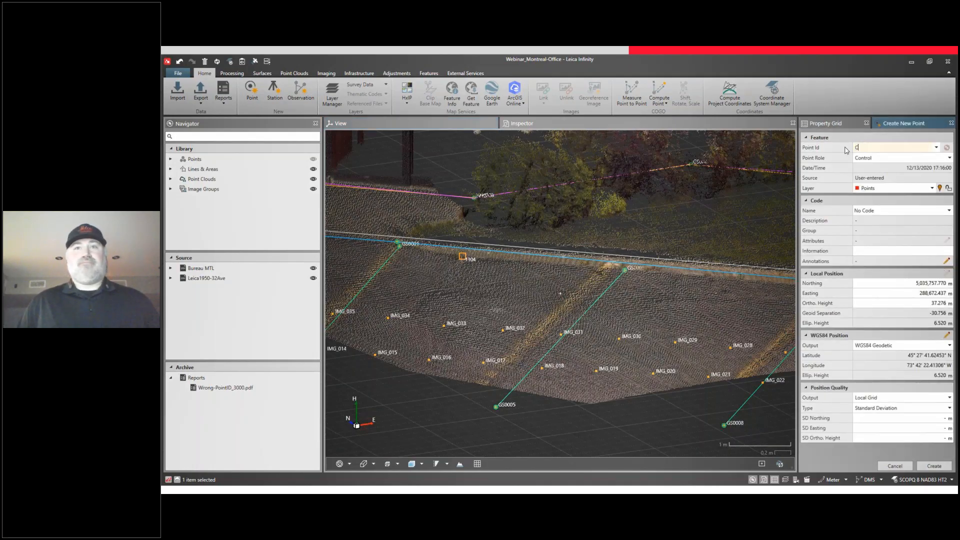
{"action": "type", "text": "P-1"}
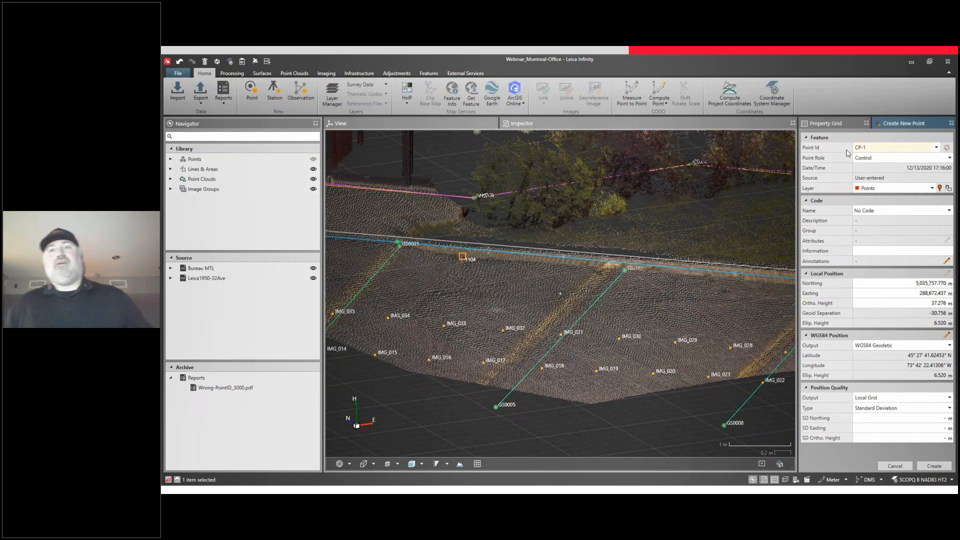
Step: Assign code BOR to new point CP-1 and create it
{"action": "left_click", "coordinate": [878, 210]}
{"action": "left_click_drag", "start_coordinate": [878, 210], "coordinate": [838, 212]}
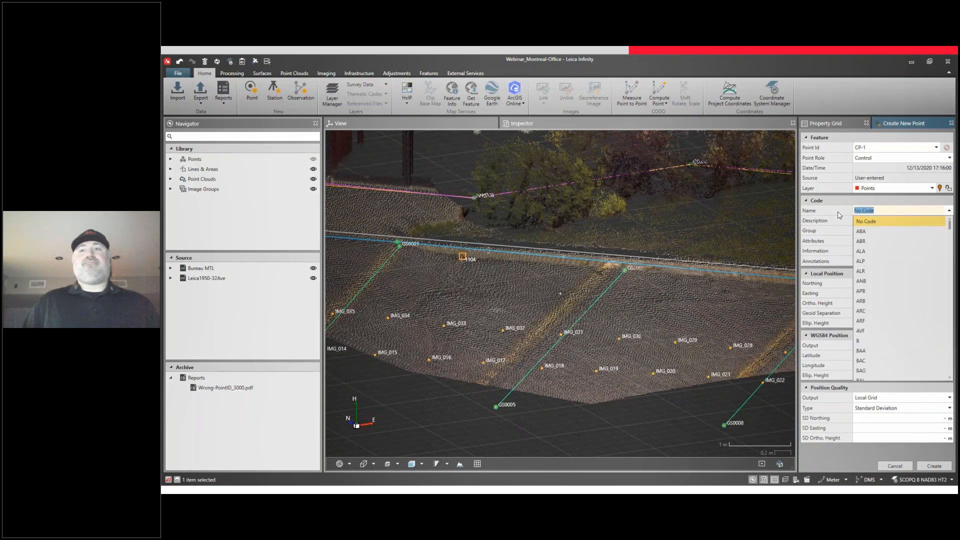
{"action": "type", "text": "BOR"}
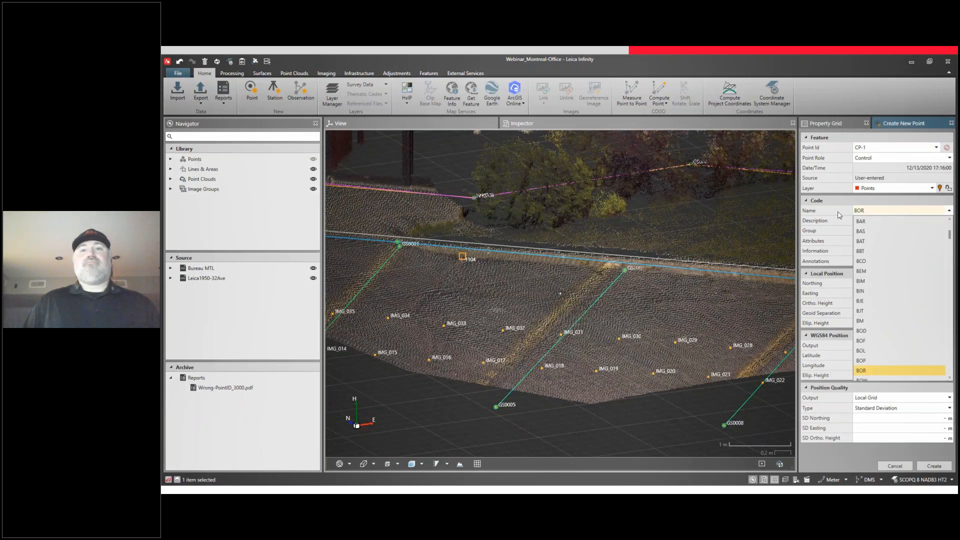
{"action": "key", "text": "Return"}
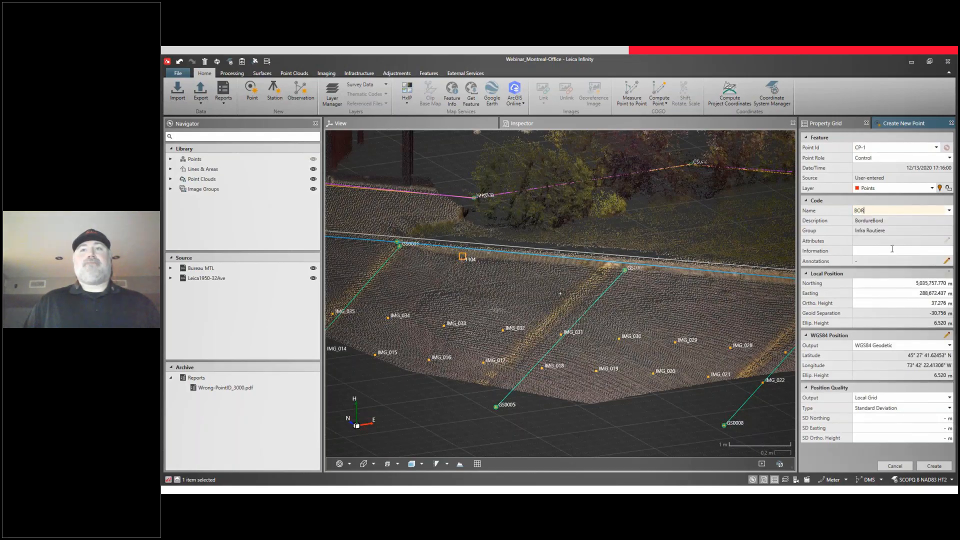
{"action": "left_click", "coordinate": [944, 466]}
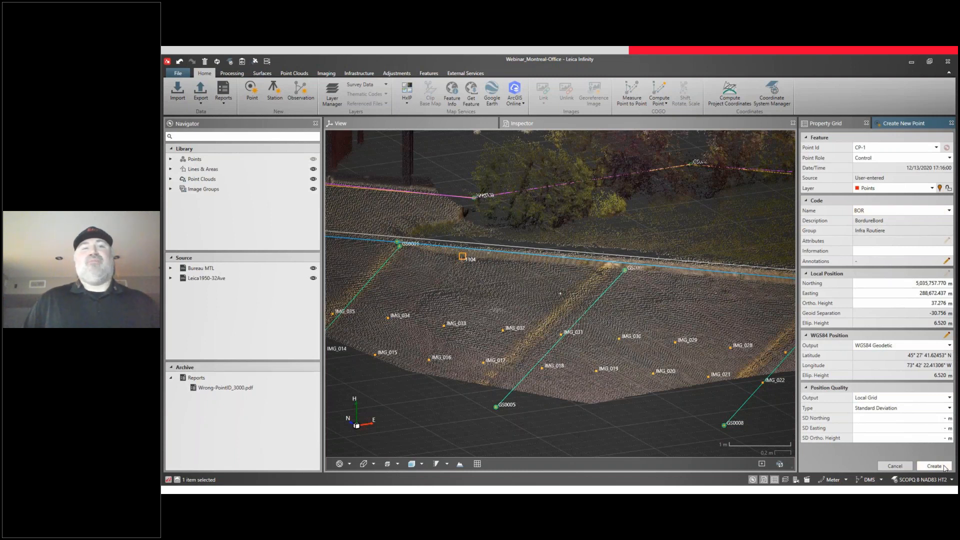
Step: Add point CP-1 to curb line BOR_001 as an in-between point and finish the line edit
{"action": "left_click", "coordinate": [462, 256]}
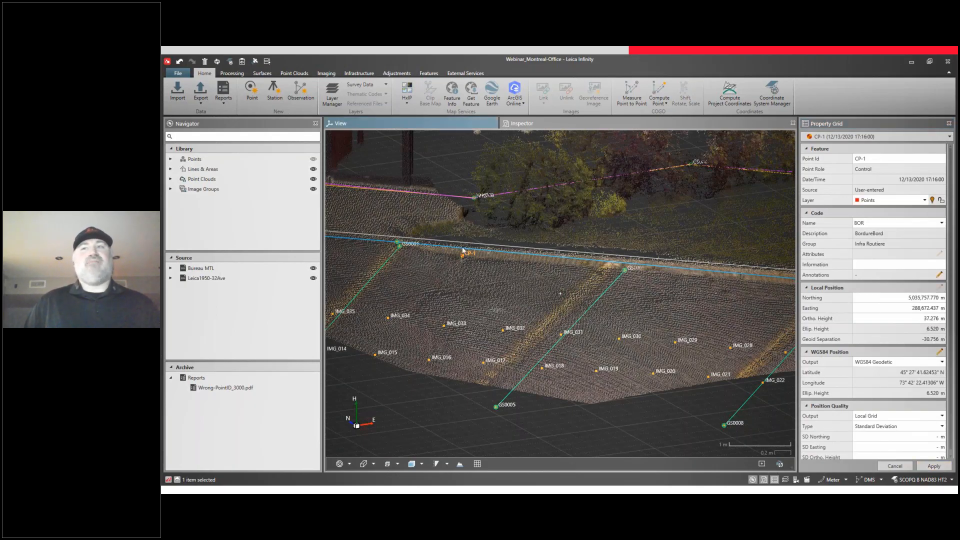
{"action": "left_click", "coordinate": [463, 250]}
{"action": "right_click", "coordinate": [462, 251]}
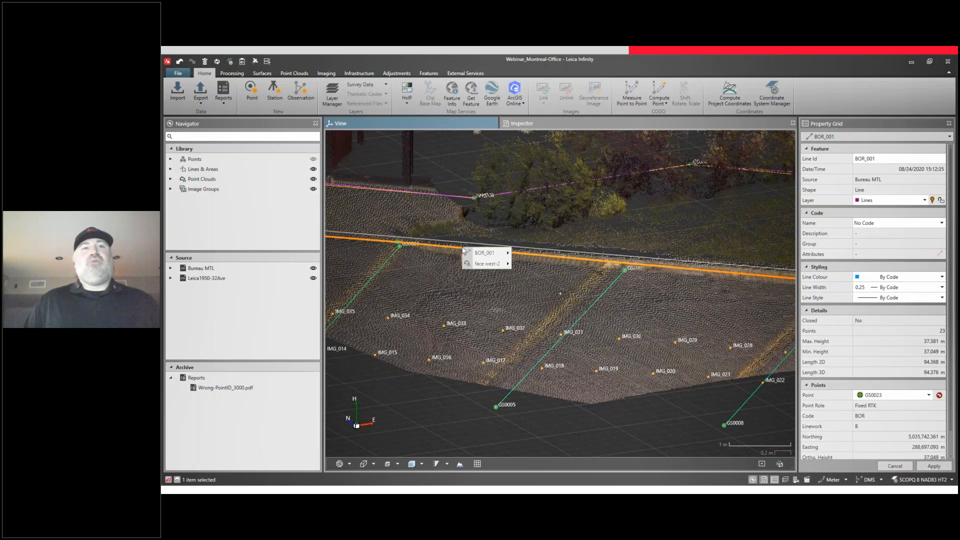
{"action": "mouse_move", "coordinate": [471, 252]}
{"action": "mouse_move", "coordinate": [541, 253]}
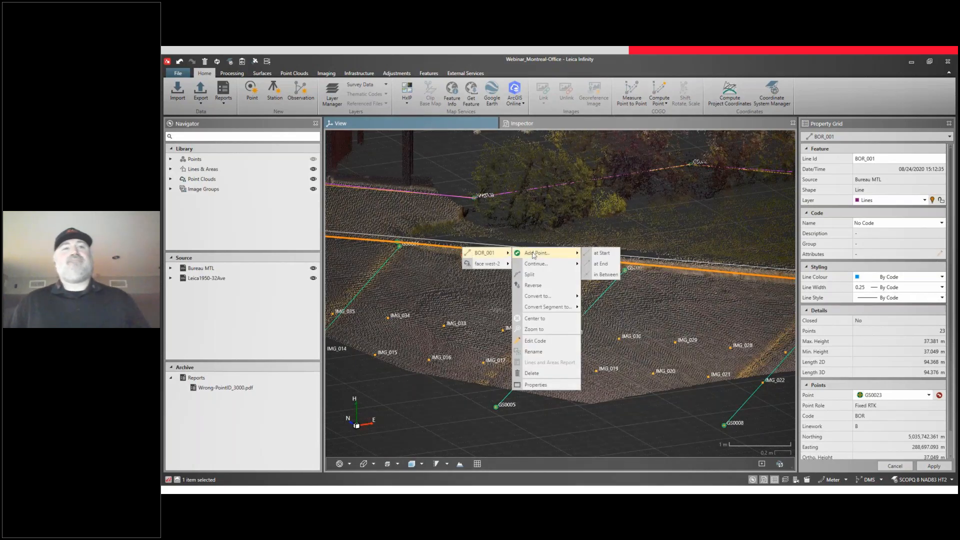
{"action": "left_click", "coordinate": [609, 275]}
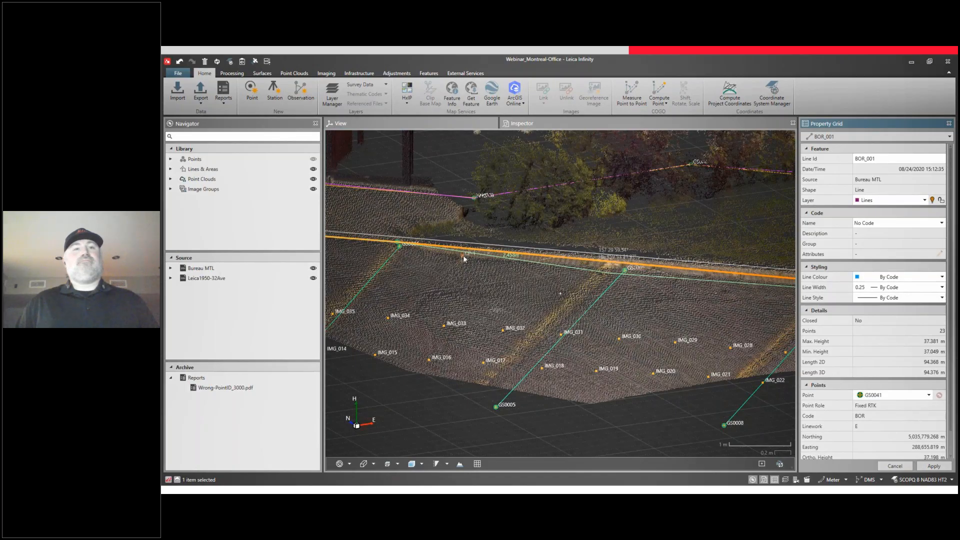
{"action": "left_click", "coordinate": [463, 255]}
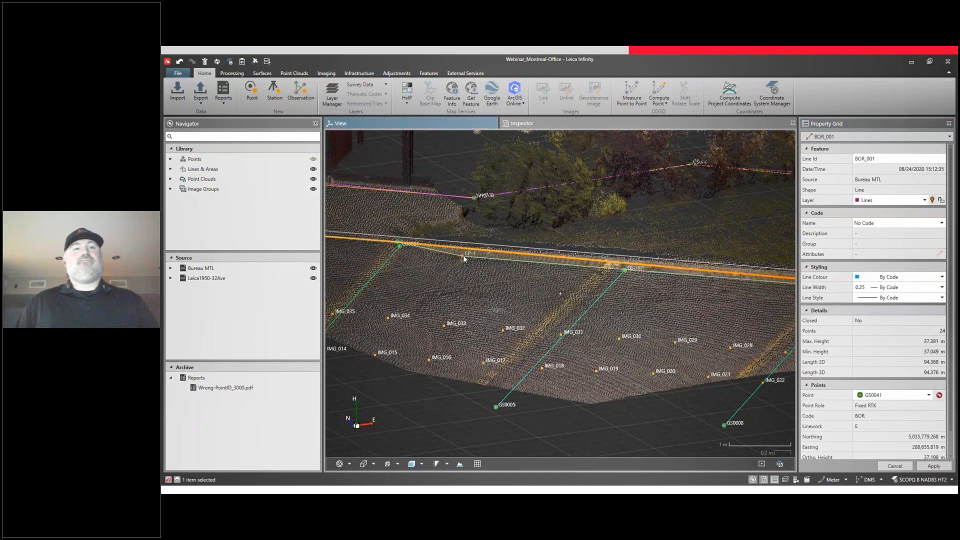
{"action": "right_click", "coordinate": [518, 273]}
{"action": "left_click", "coordinate": [533, 276]}
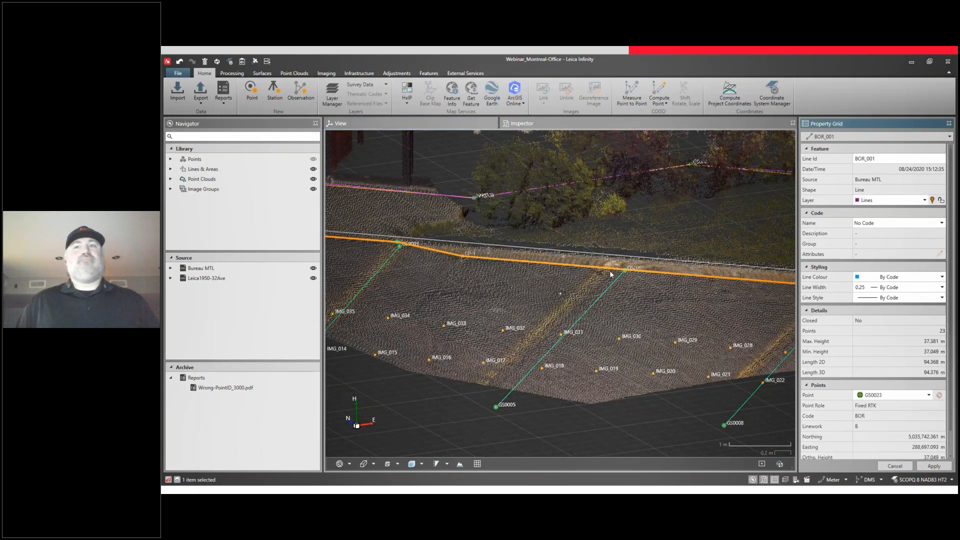
Step: Check the edited curb line BOR_001 against the scanned curb from CP-1 past the segments near GS0009, GS0012 and GS0013
{"action": "left_click_drag", "start_coordinate": [656, 284], "coordinate": [480, 257]}
{"action": "left_click_drag", "start_coordinate": [698, 278], "coordinate": [530, 261]}
{"action": "left_click_drag", "start_coordinate": [722, 278], "coordinate": [551, 270]}
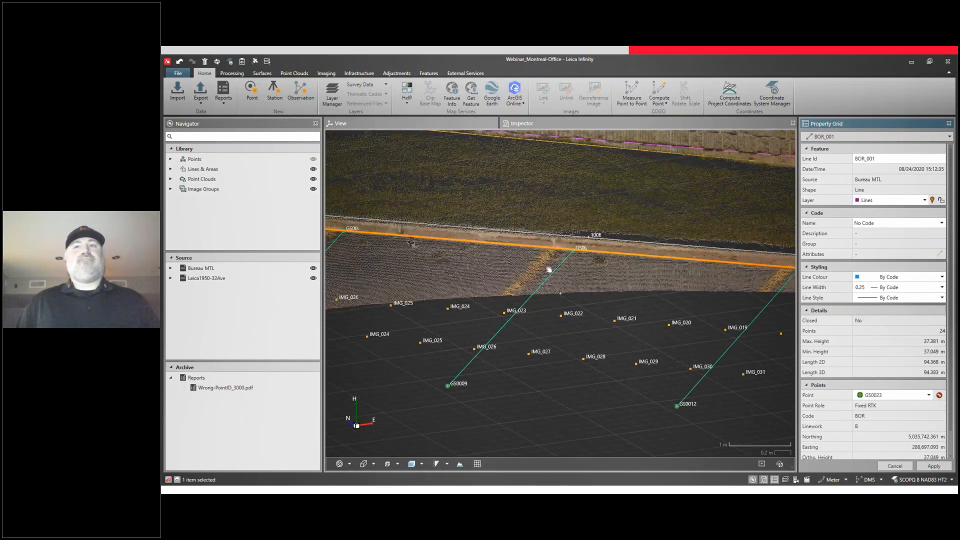
{"action": "left_click_drag", "start_coordinate": [686, 275], "coordinate": [551, 259]}
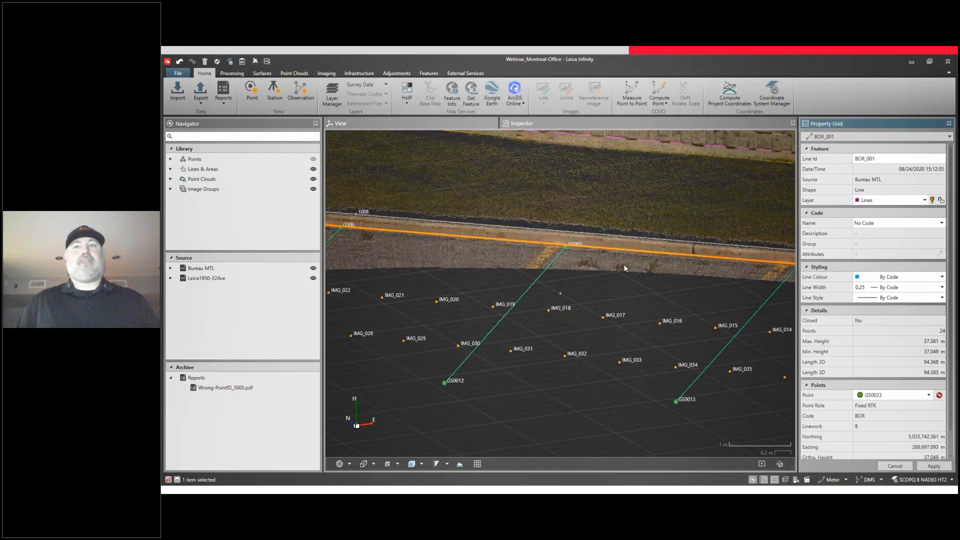
{"action": "left_click_drag", "start_coordinate": [640, 268], "coordinate": [615, 270]}
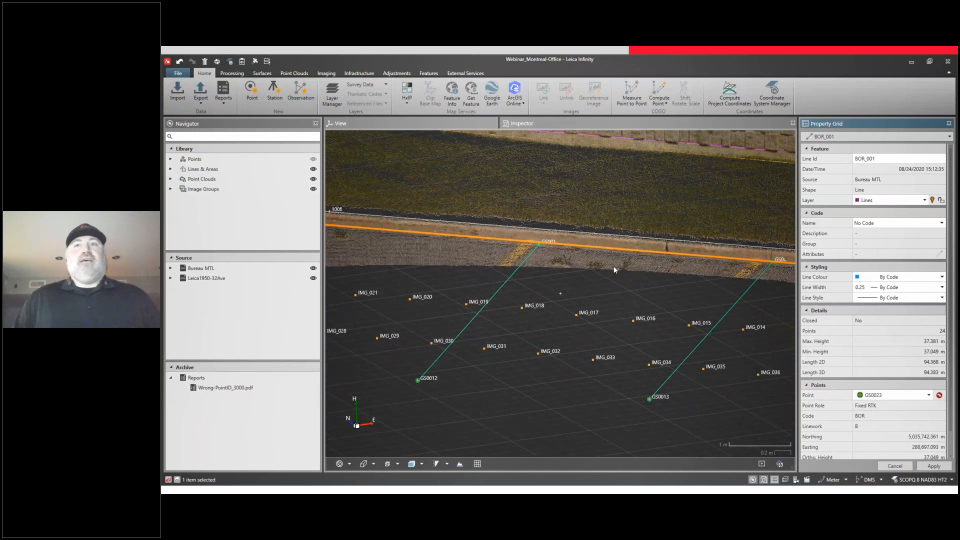
{"action": "scroll", "coordinate": [615, 270], "scroll_direction": "down", "scroll_amount": 4}
{"action": "scroll", "coordinate": [614, 266], "scroll_direction": "down", "scroll_amount": 1}
{"action": "left_click_drag", "start_coordinate": [614, 267], "coordinate": [439, 250]}
{"action": "scroll", "coordinate": [439, 249], "scroll_direction": "down", "scroll_amount": 4}
Step: Compare curb points GS0047 to GS0052 with points 1034 to 1039 at the rounded curb island from a low 3D angle
{"action": "left_click", "coordinate": [376, 465]}
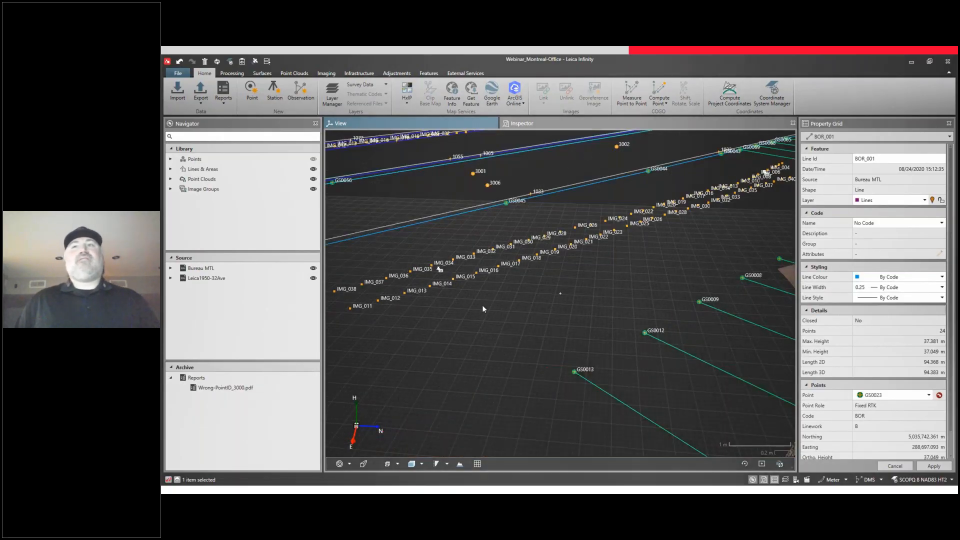
{"action": "scroll", "coordinate": [447, 286], "scroll_direction": "up", "scroll_amount": 3}
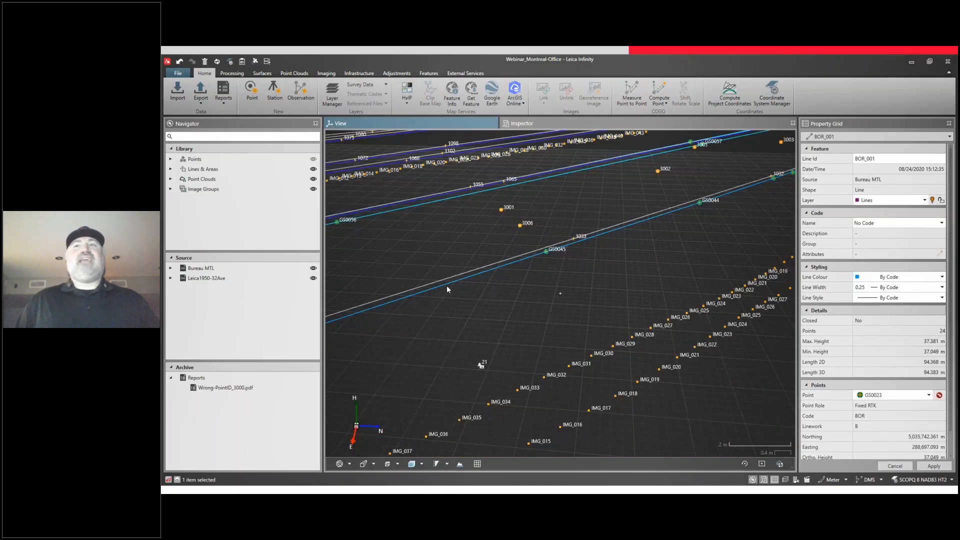
{"action": "middle_click_drag", "start_coordinate": [449, 304], "coordinate": [618, 271]}
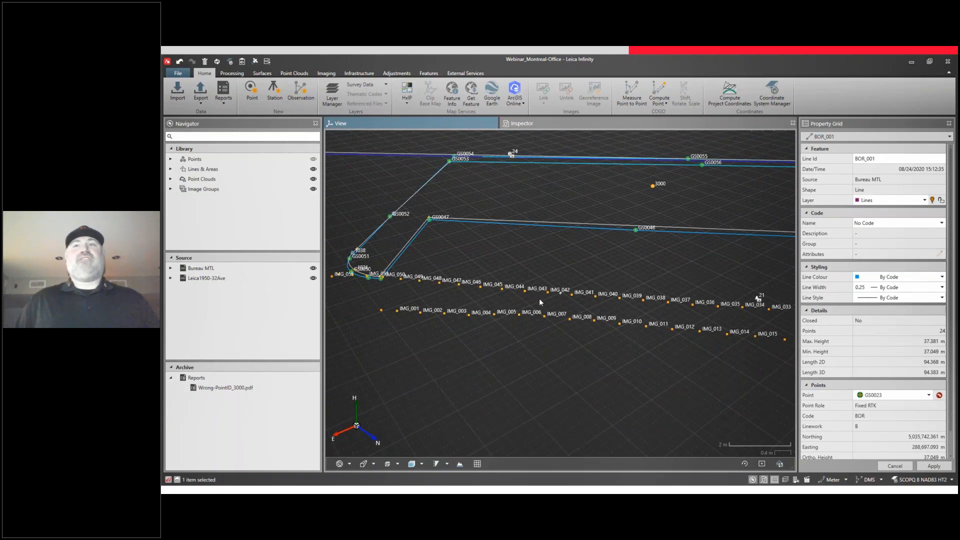
{"action": "scroll", "coordinate": [390, 274], "scroll_direction": "up", "scroll_amount": 1}
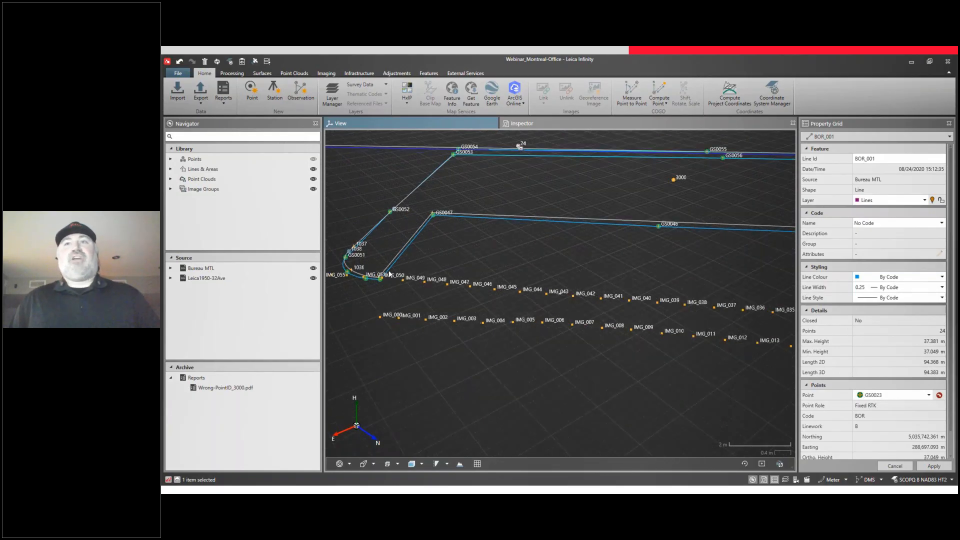
{"action": "scroll", "coordinate": [389, 275], "scroll_direction": "up", "scroll_amount": 5}
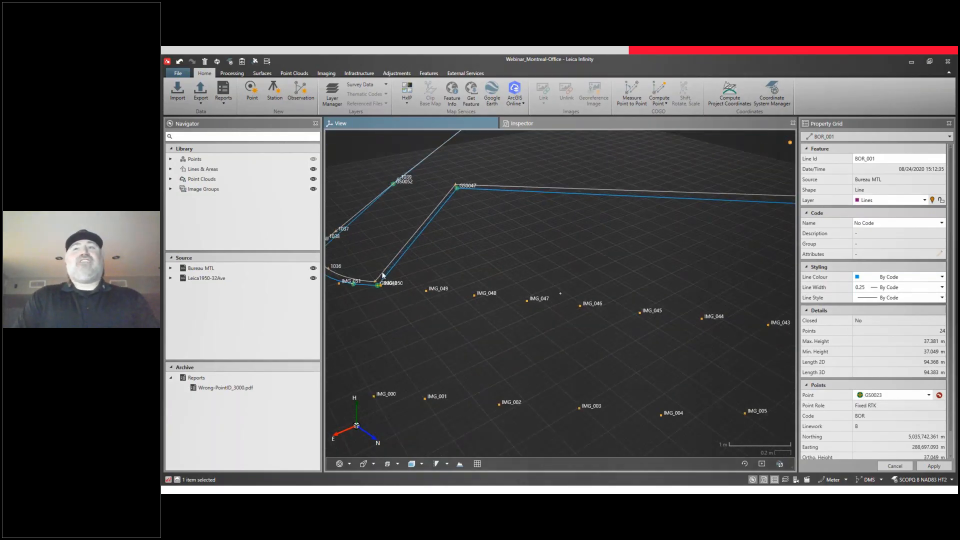
{"action": "scroll", "coordinate": [382, 272], "scroll_direction": "up", "scroll_amount": 1}
{"action": "middle_click_drag", "start_coordinate": [383, 273], "coordinate": [427, 136]}
{"action": "middle_click_drag", "start_coordinate": [416, 260], "coordinate": [416, 262]}
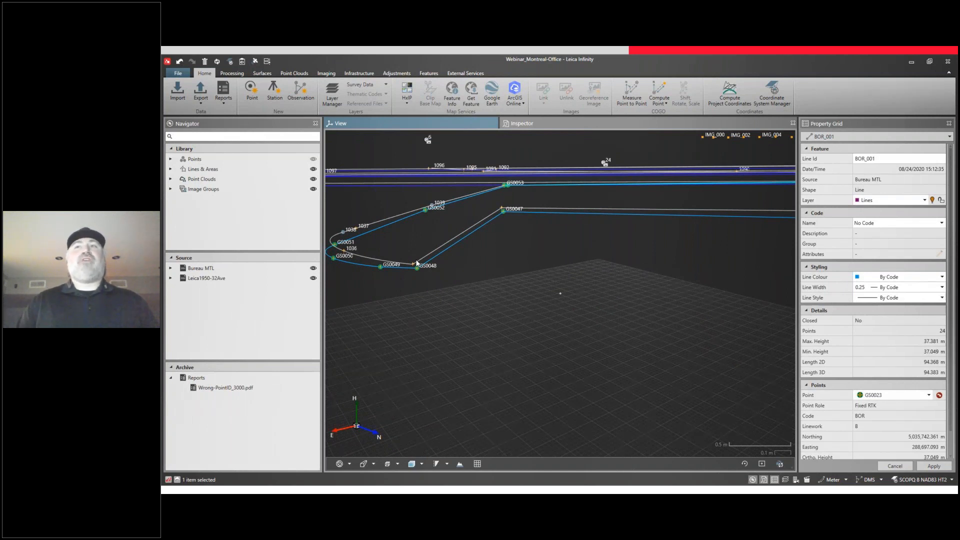
{"action": "scroll", "coordinate": [417, 264], "scroll_direction": "up", "scroll_amount": 2}
{"action": "mouse_move", "coordinate": [417, 264]}
{"action": "middle_mouse_down"}
{"action": "mouse_move", "coordinate": [425, 253]}
{"action": "mouse_move", "coordinate": [445, 273]}
{"action": "mouse_move", "coordinate": [449, 263]}
{"action": "middle_mouse_up"}
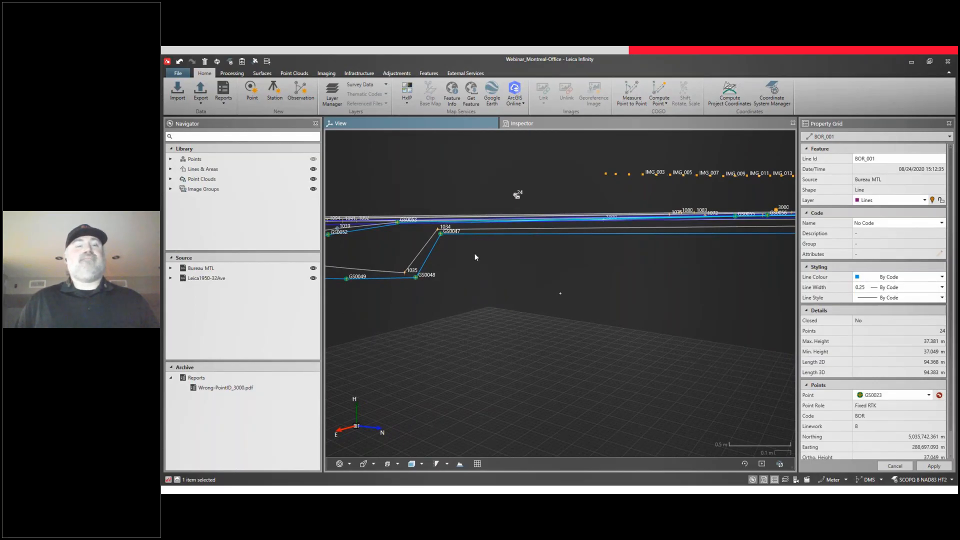
{"action": "scroll", "coordinate": [475, 258], "scroll_direction": "down", "scroll_amount": 3}
{"action": "scroll", "coordinate": [472, 255], "scroll_direction": "up", "scroll_amount": 2}
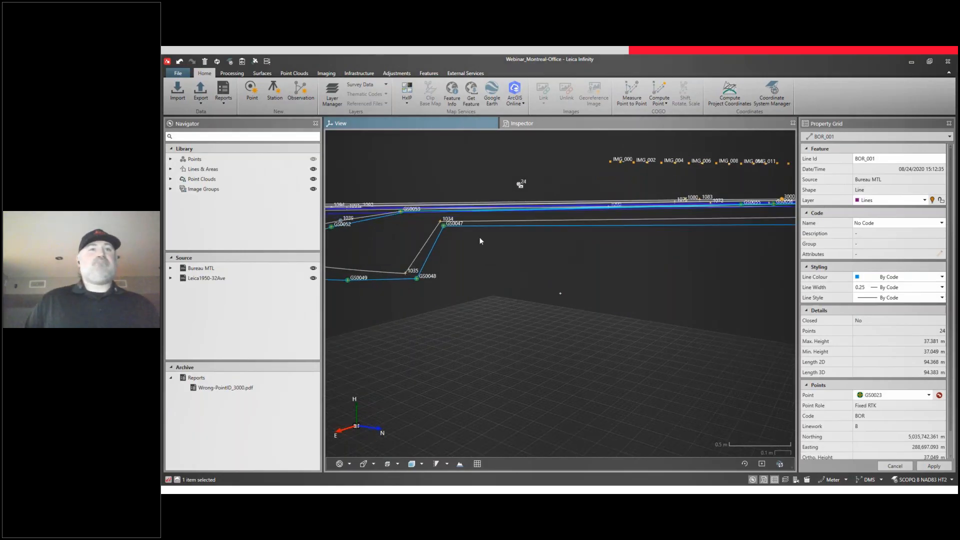
Step: Turn on the image frustums layer and view the site photos around curb points GS0048 to GS0053 in 3D
{"action": "left_click_drag", "start_coordinate": [496, 211], "coordinate": [494, 243]}
{"action": "left_click", "coordinate": [384, 85]}
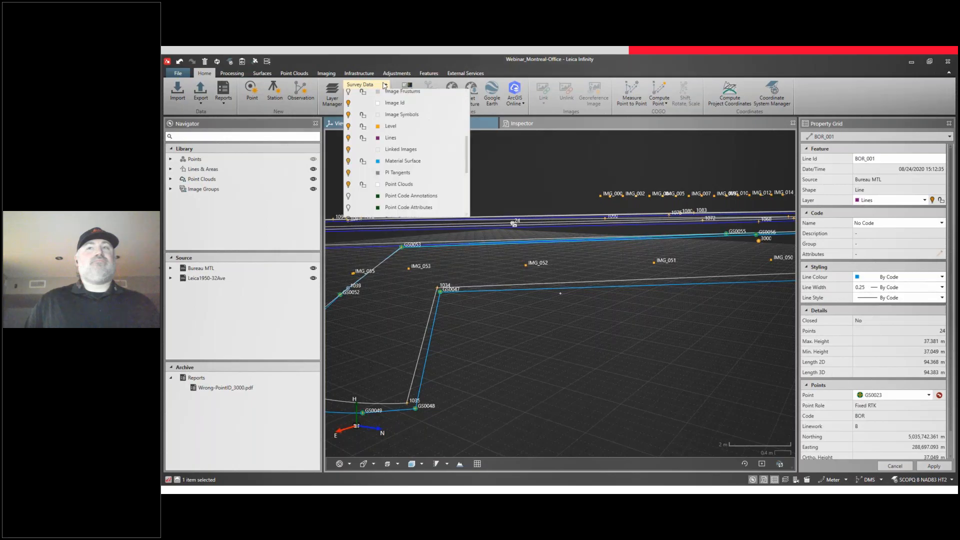
{"action": "left_click", "coordinate": [351, 132]}
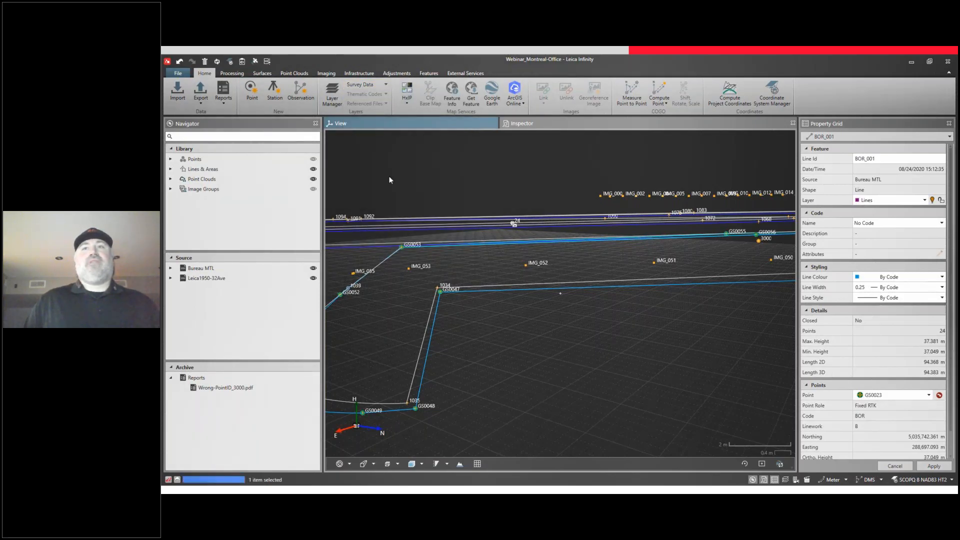
{"action": "middle_click_drag", "start_coordinate": [433, 275], "coordinate": [463, 265]}
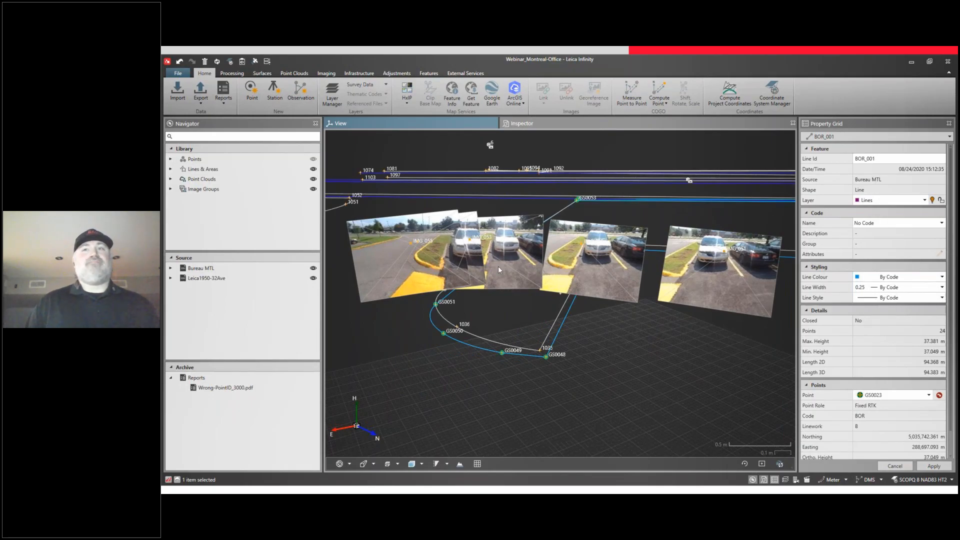
Step: Examine the site photos around curb points GS0048 to GS0050 in 3D and select image IMG_054
{"action": "scroll", "coordinate": [498, 266], "scroll_direction": "up", "scroll_amount": 5}
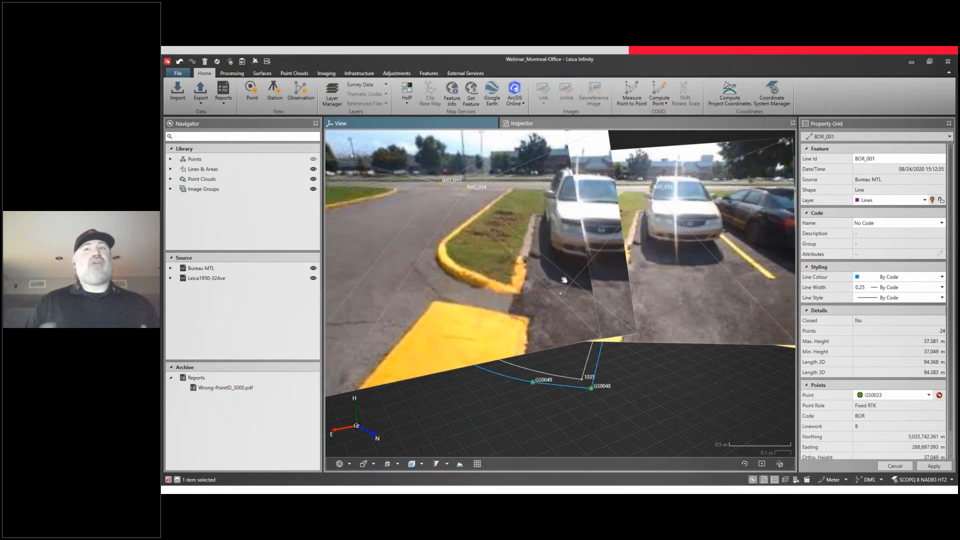
{"action": "middle_click_drag", "start_coordinate": [564, 280], "coordinate": [508, 281]}
{"action": "middle_click_drag", "start_coordinate": [651, 275], "coordinate": [516, 260]}
{"action": "middle_click_drag", "start_coordinate": [647, 263], "coordinate": [734, 287]}
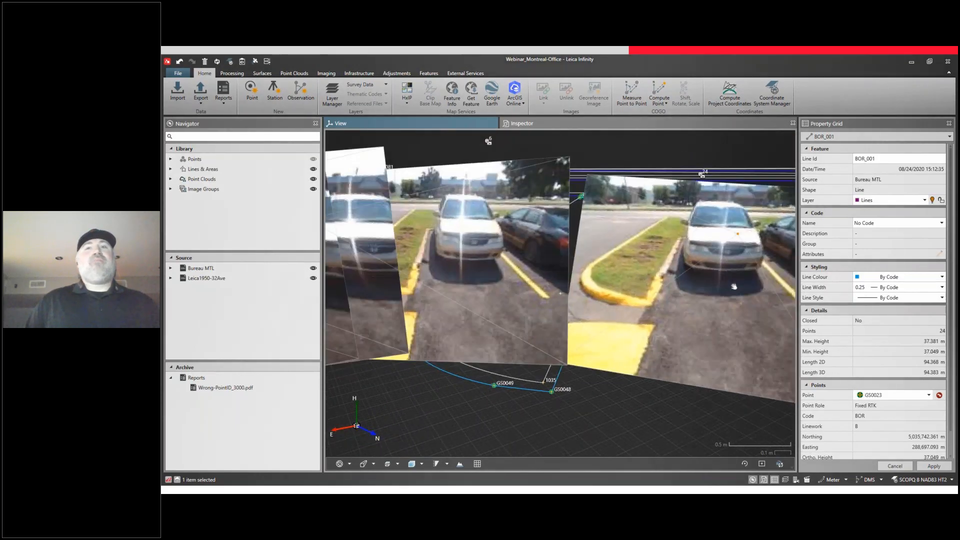
{"action": "scroll", "coordinate": [614, 257], "scroll_direction": "down", "scroll_amount": 3}
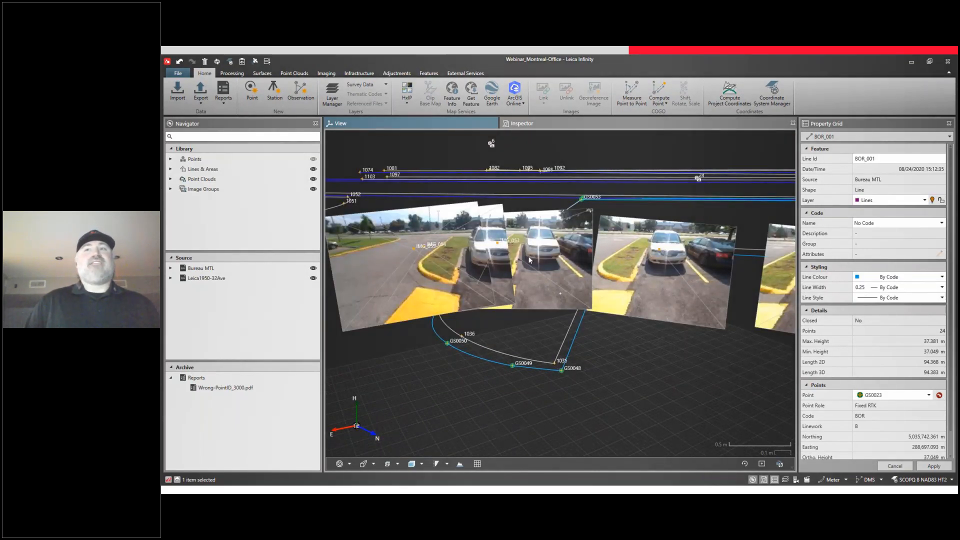
{"action": "middle_click_drag", "start_coordinate": [424, 249], "coordinate": [424, 253]}
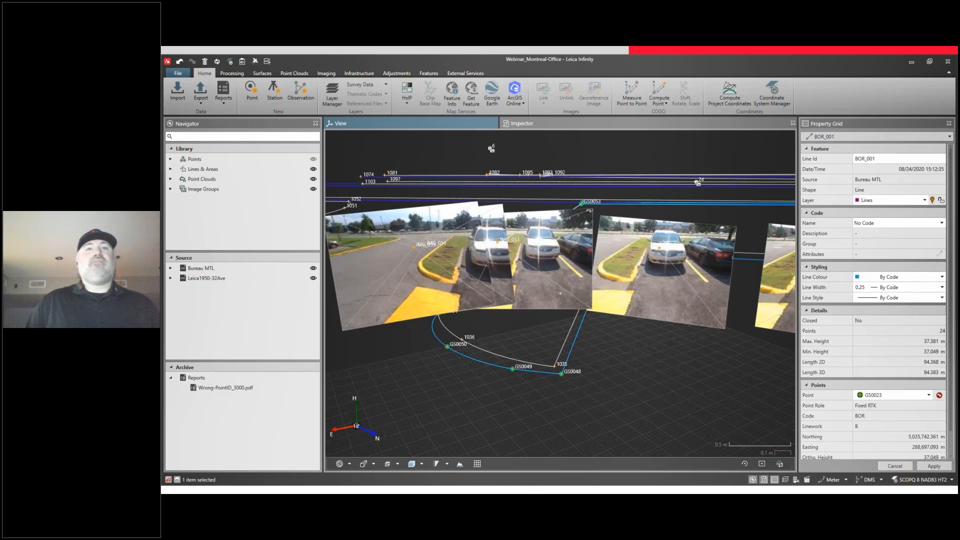
{"action": "left_click", "coordinate": [424, 247]}
{"action": "left_click", "coordinate": [430, 248]}
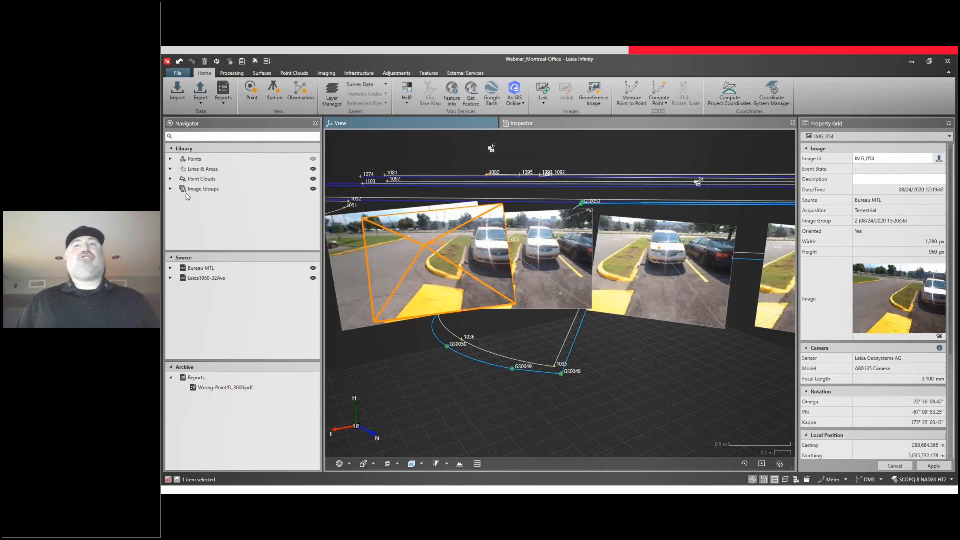
Step: Open image group 2 in the image viewer and display IMG_054 close up at the yellow curb corner
{"action": "left_click", "coordinate": [170, 189]}
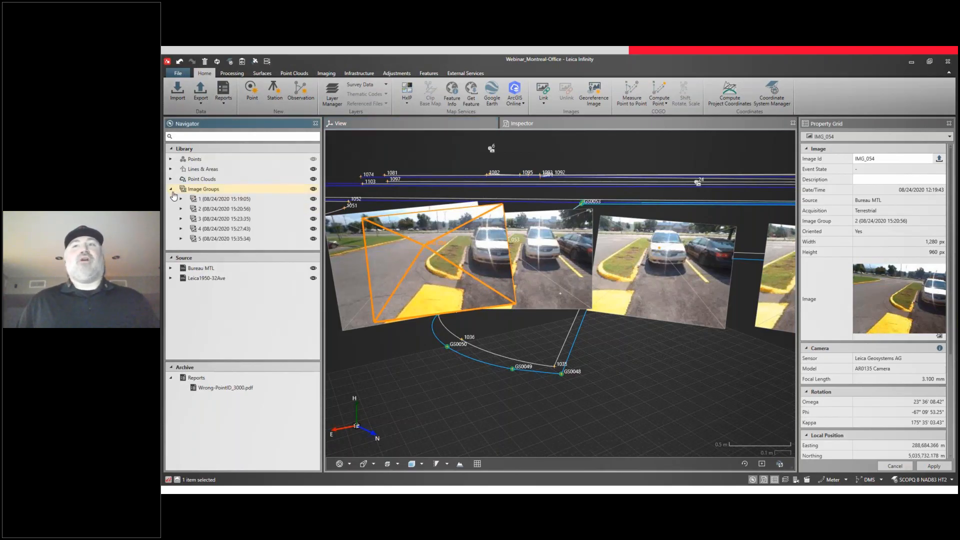
{"action": "right_click", "coordinate": [235, 209]}
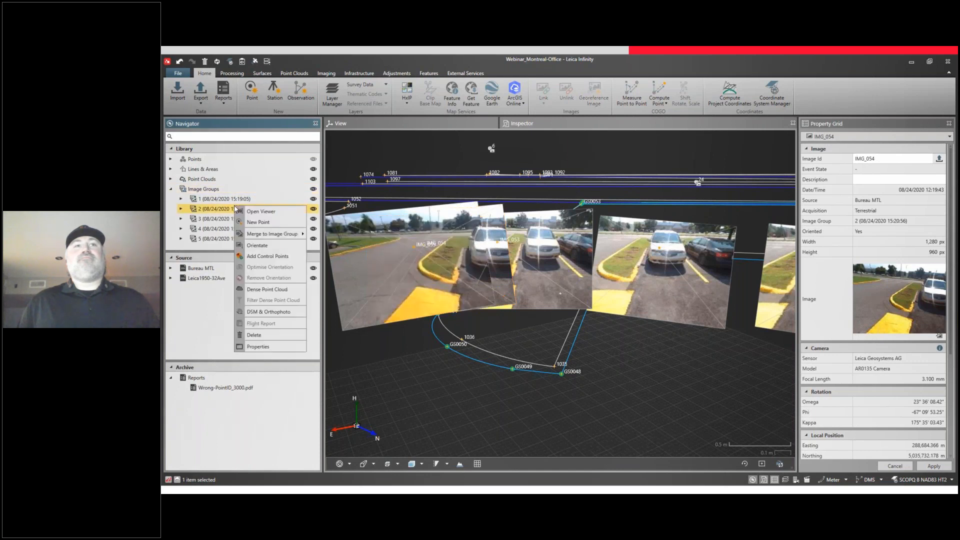
{"action": "left_click", "coordinate": [268, 213]}
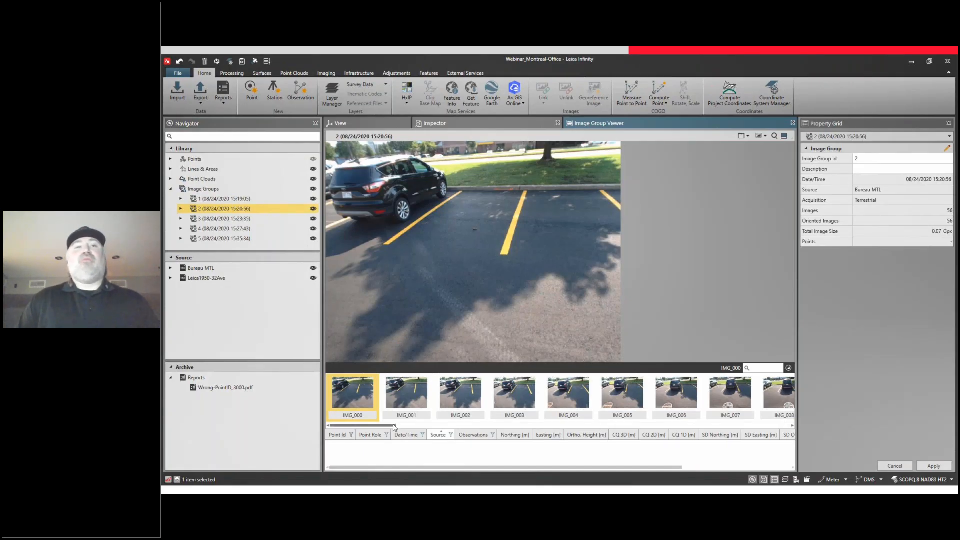
{"action": "left_click_drag", "start_coordinate": [399, 426], "coordinate": [785, 424]}
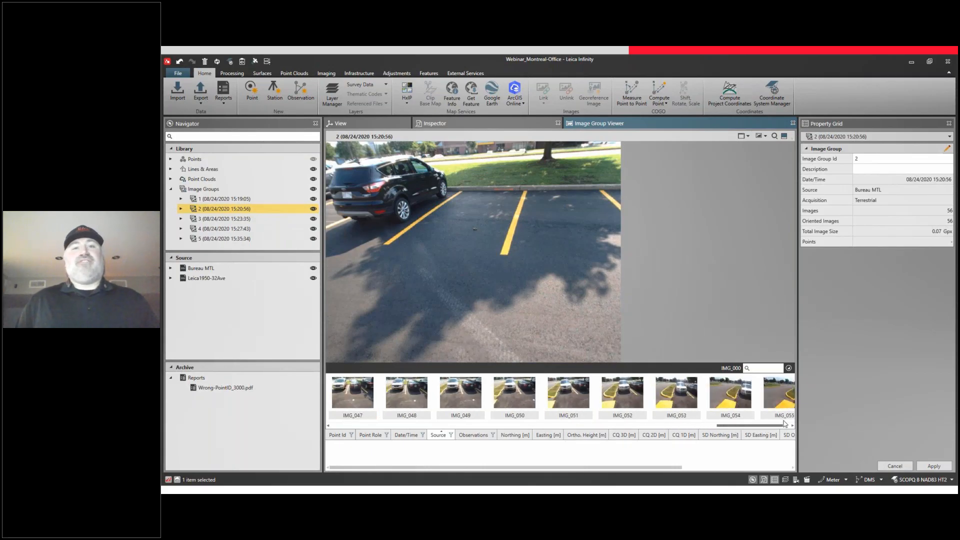
{"action": "left_click", "coordinate": [725, 406]}
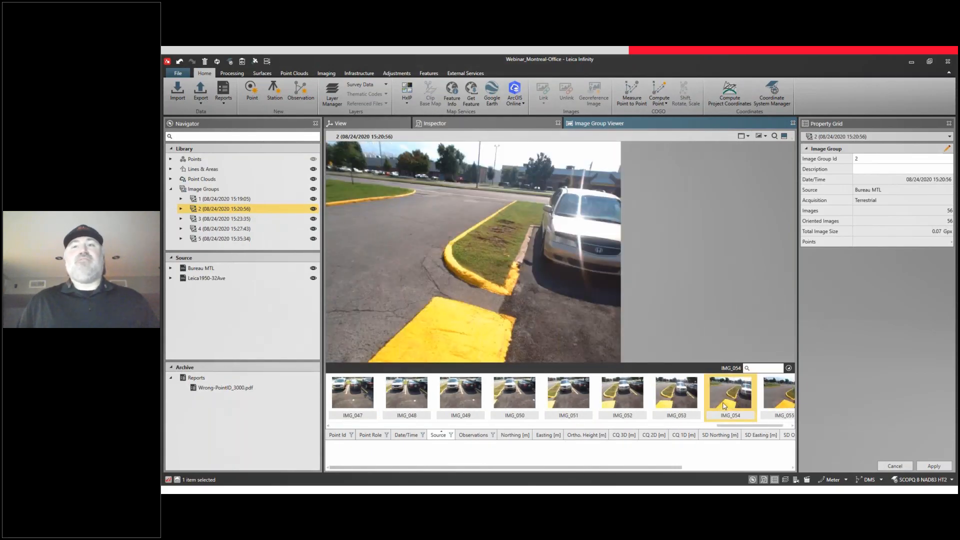
{"action": "scroll", "coordinate": [506, 293], "scroll_direction": "up", "scroll_amount": 3}
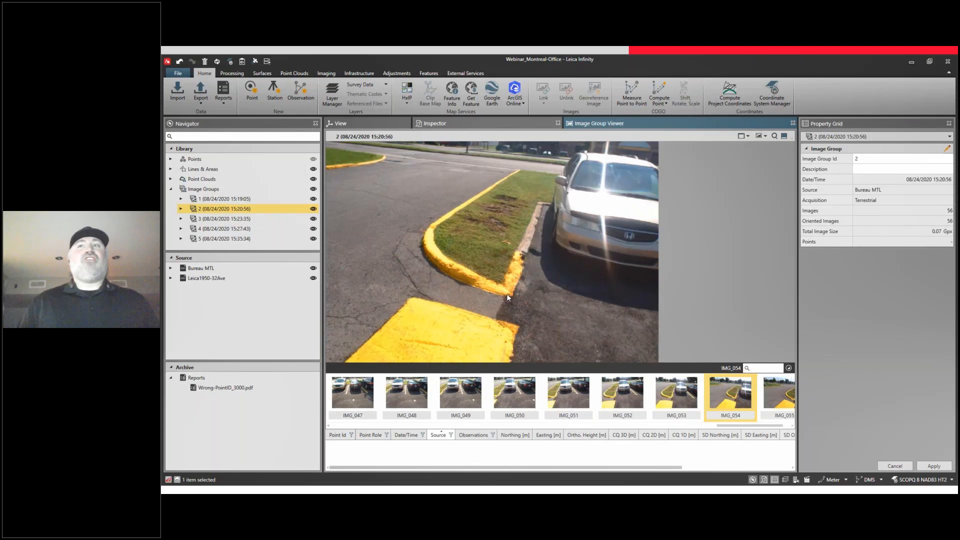
Step: Compare points 1035 and GS0048 in the 3D view with the curb corner in IMG_054
{"action": "left_click", "coordinate": [384, 125]}
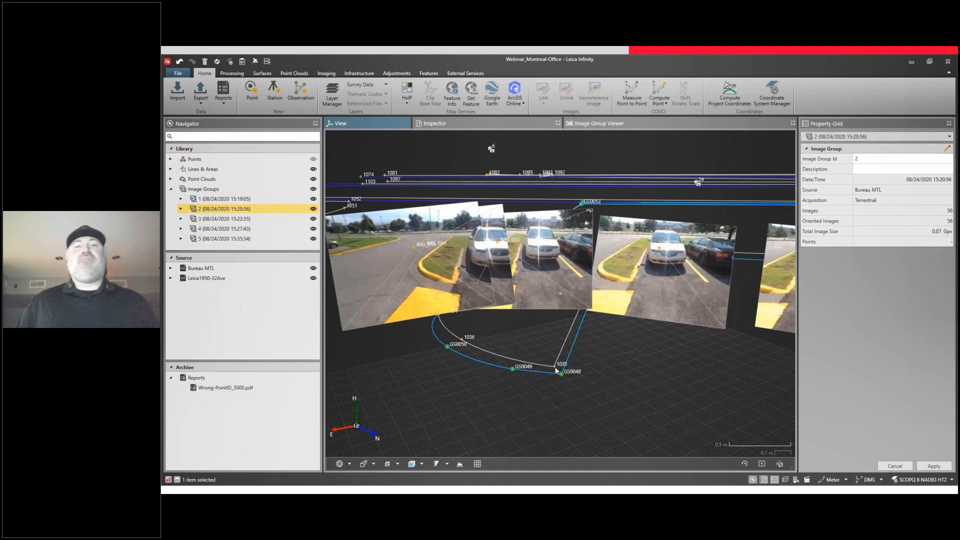
{"action": "left_click", "coordinate": [605, 124]}
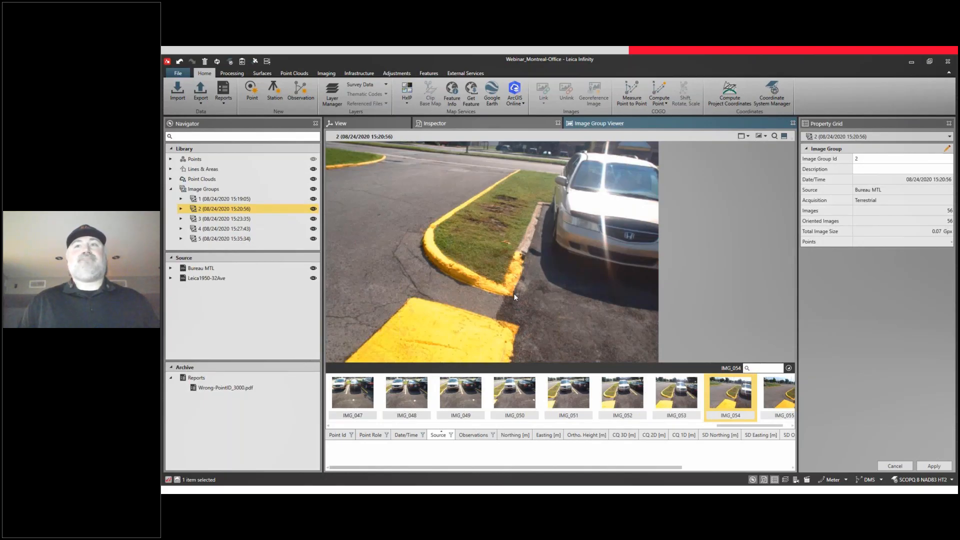
{"action": "scroll", "coordinate": [514, 293], "scroll_direction": "up", "scroll_amount": 4}
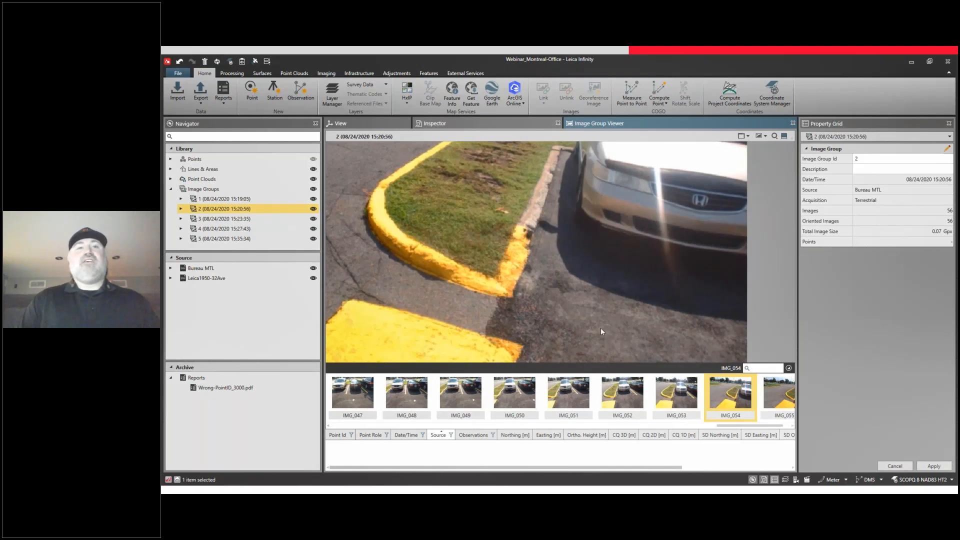
Step: Start a new point from image group 2 and mark the base of the curb corner in IMG_053
{"action": "left_click", "coordinate": [685, 391]}
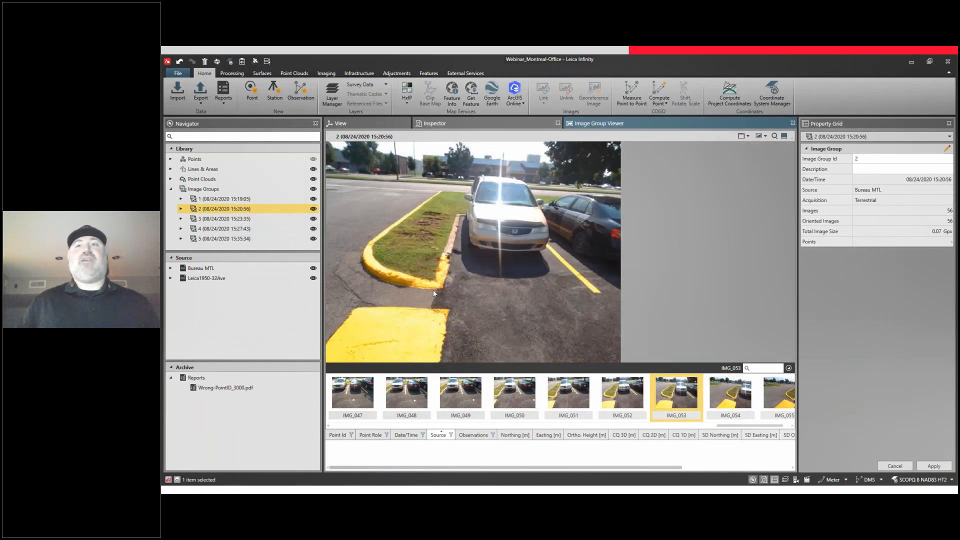
{"action": "right_click", "coordinate": [451, 270]}
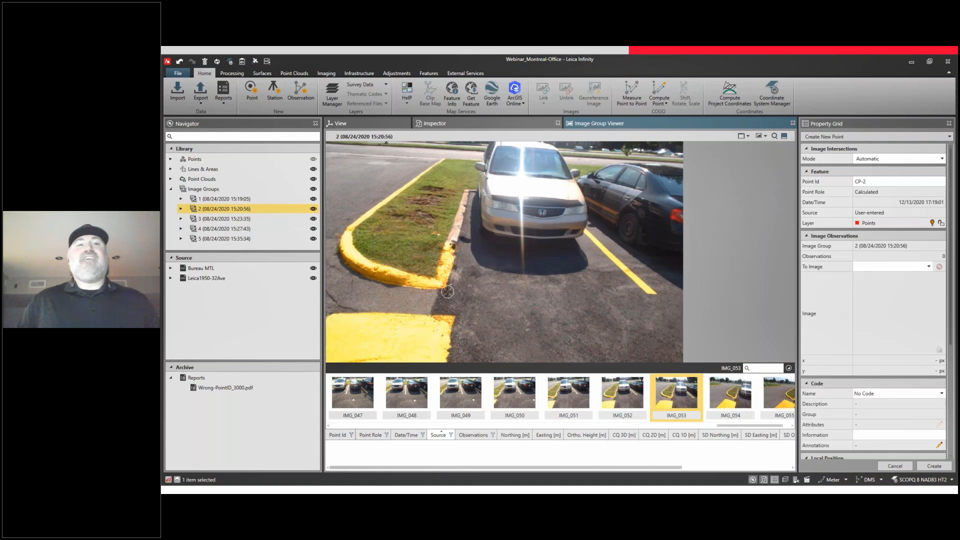
{"action": "scroll", "coordinate": [448, 292], "scroll_direction": "up", "scroll_amount": 5}
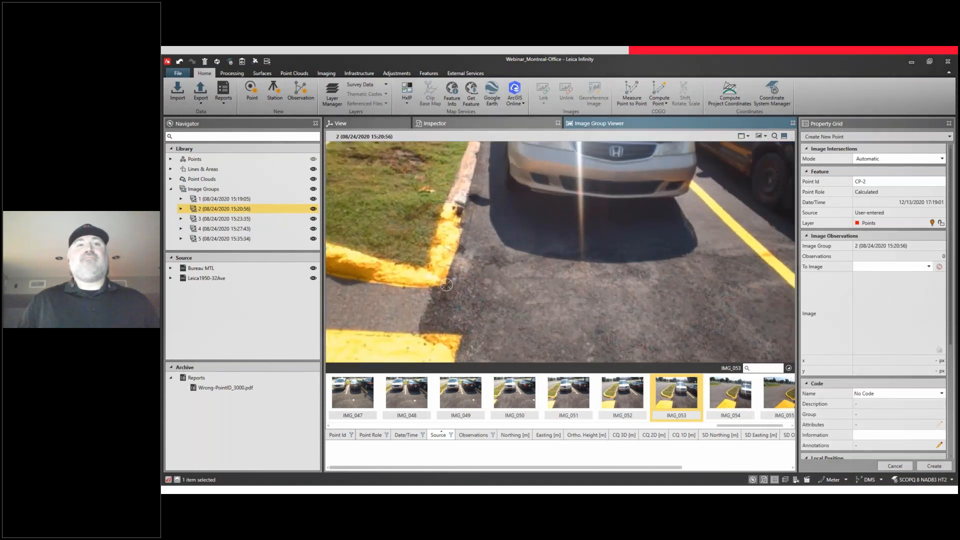
{"action": "left_click", "coordinate": [446, 284]}
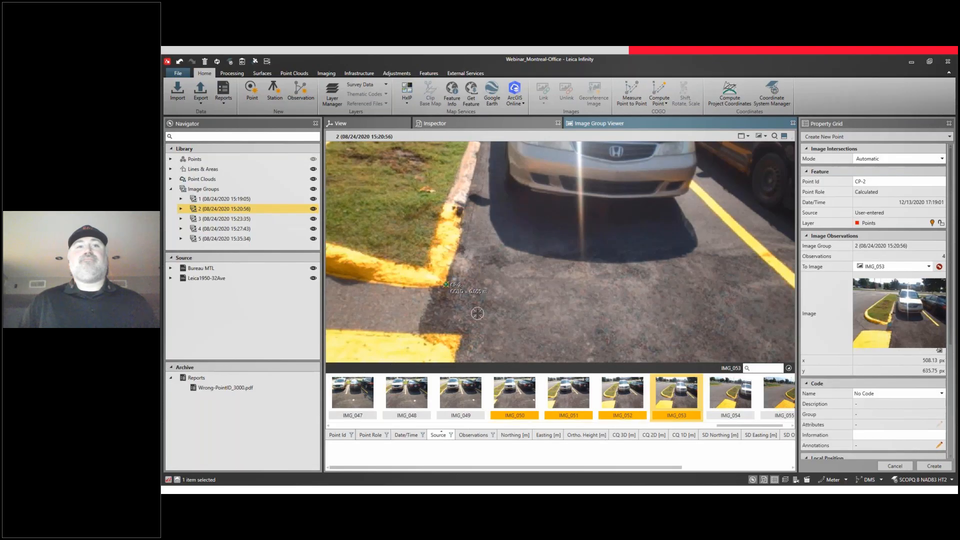
Step: Check the new point's position in IMG_054 and add an observation at the curb corner in IMG_055
{"action": "left_click", "coordinate": [738, 395]}
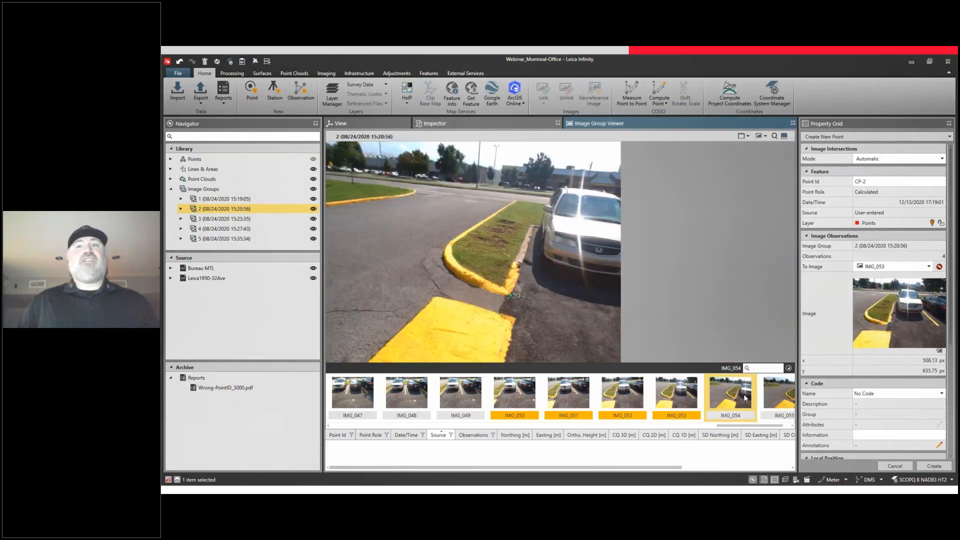
{"action": "left_click", "coordinate": [788, 405]}
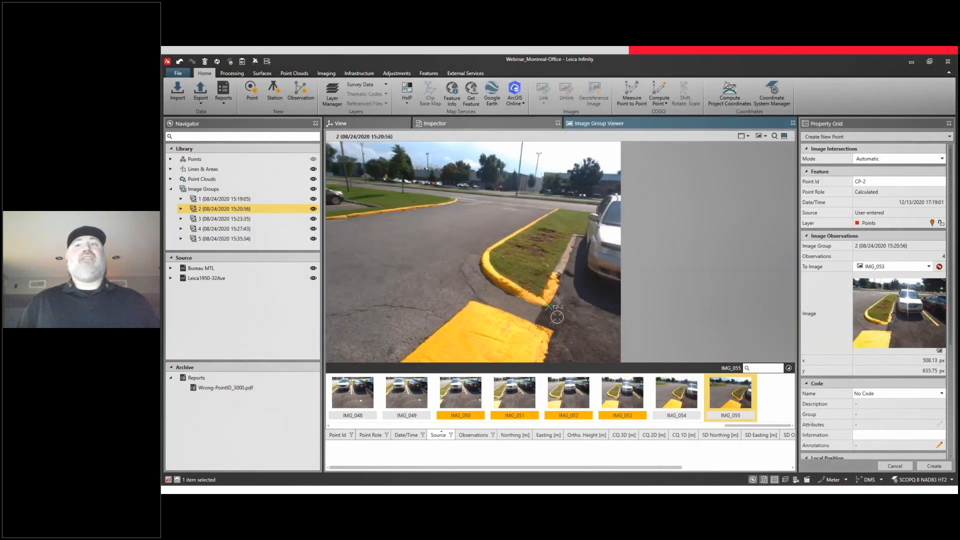
{"action": "scroll", "coordinate": [548, 305], "scroll_direction": "up", "scroll_amount": 4}
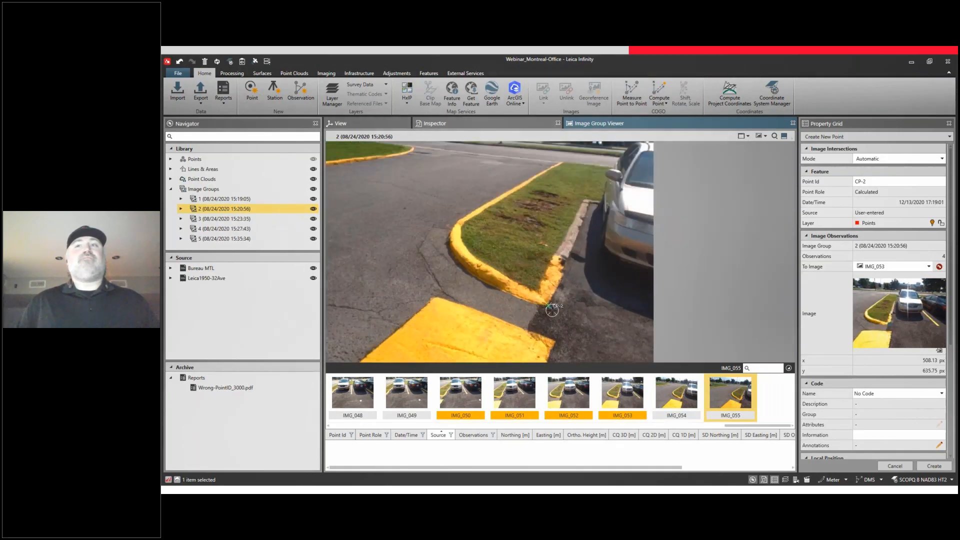
{"action": "left_click", "coordinate": [548, 304]}
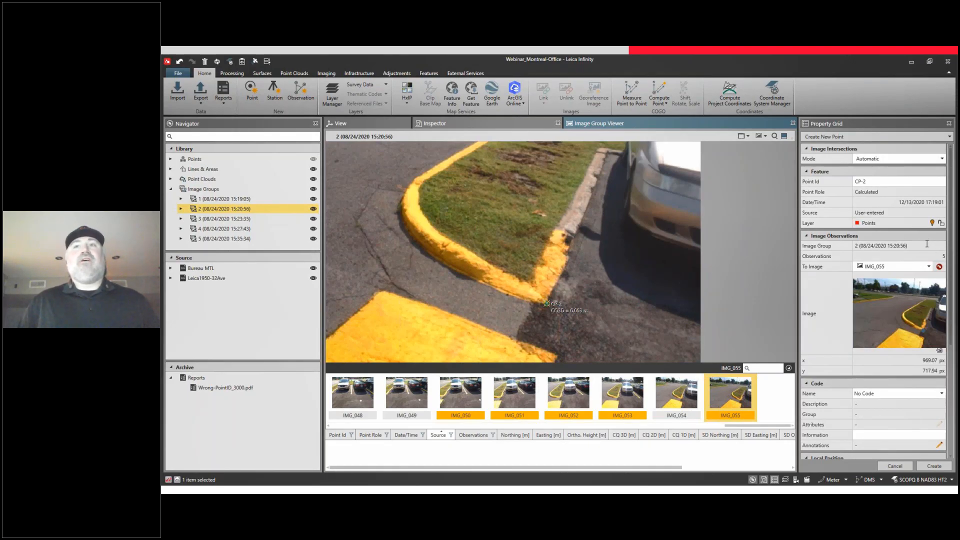
Step: Assign code BOR to the new image point and create it as CP-2
{"action": "left_click", "coordinate": [933, 394]}
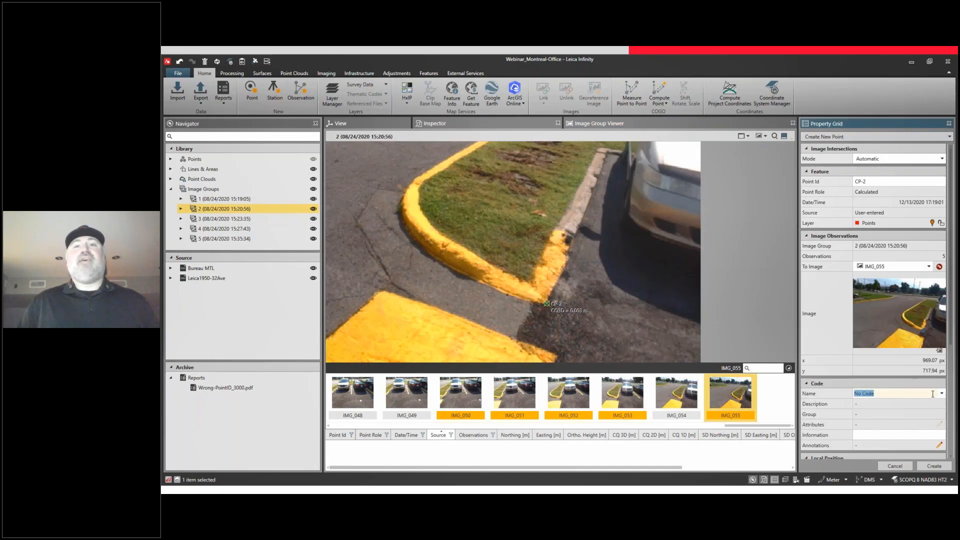
{"action": "type", "text": "BOR"}
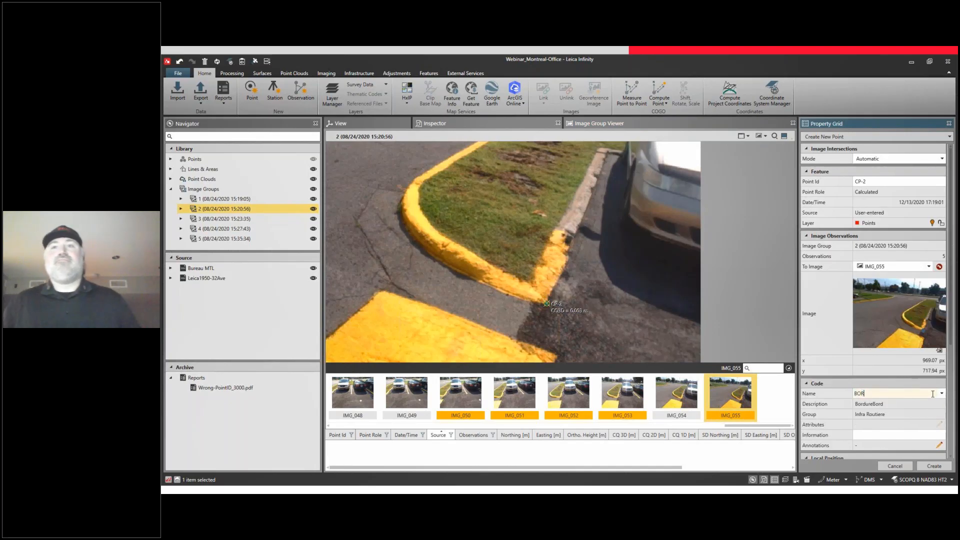
{"action": "left_click", "coordinate": [935, 466]}
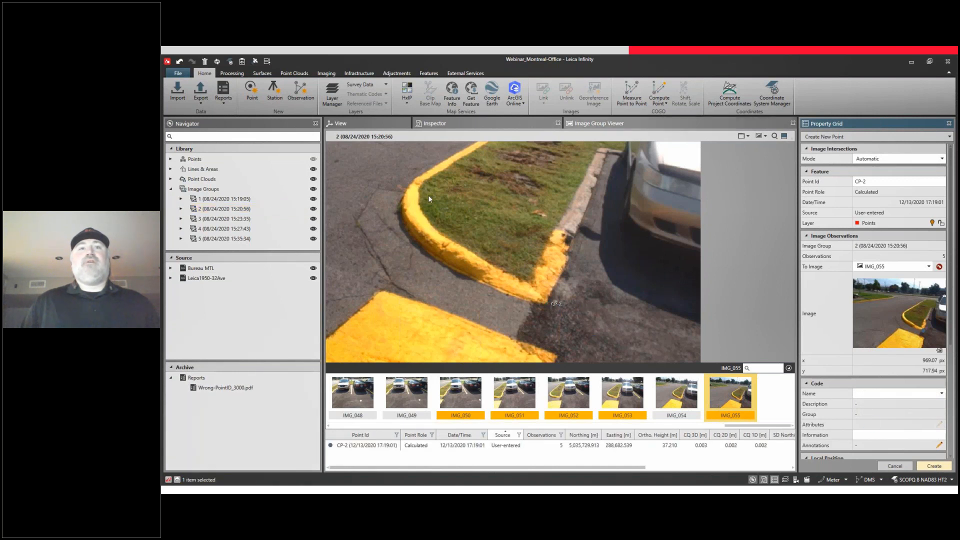
Step: Compare CP-2 with GS0048 in 3D and measure point to point between them
{"action": "left_click", "coordinate": [378, 128]}
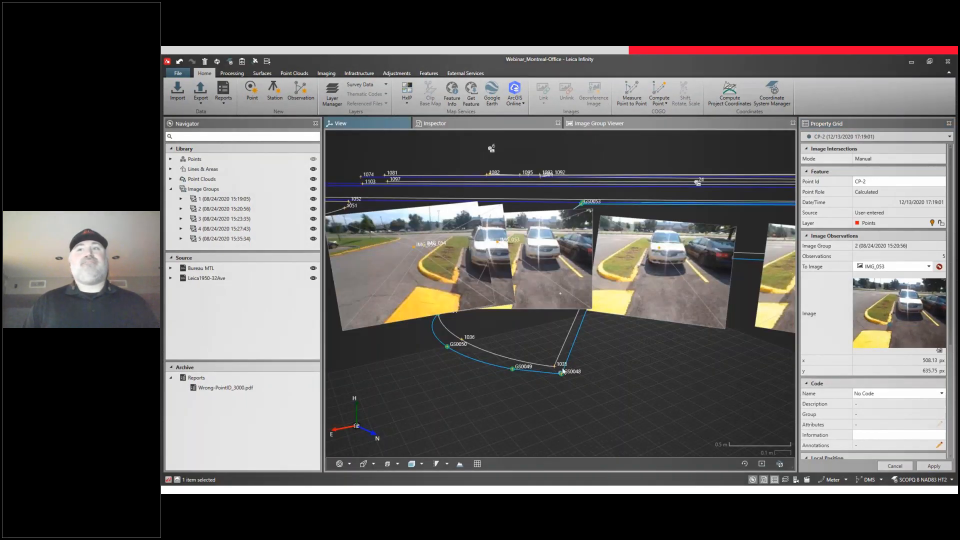
{"action": "scroll", "coordinate": [562, 369], "scroll_direction": "up", "scroll_amount": 5}
{"action": "middle_click_drag", "start_coordinate": [560, 389], "coordinate": [562, 385]}
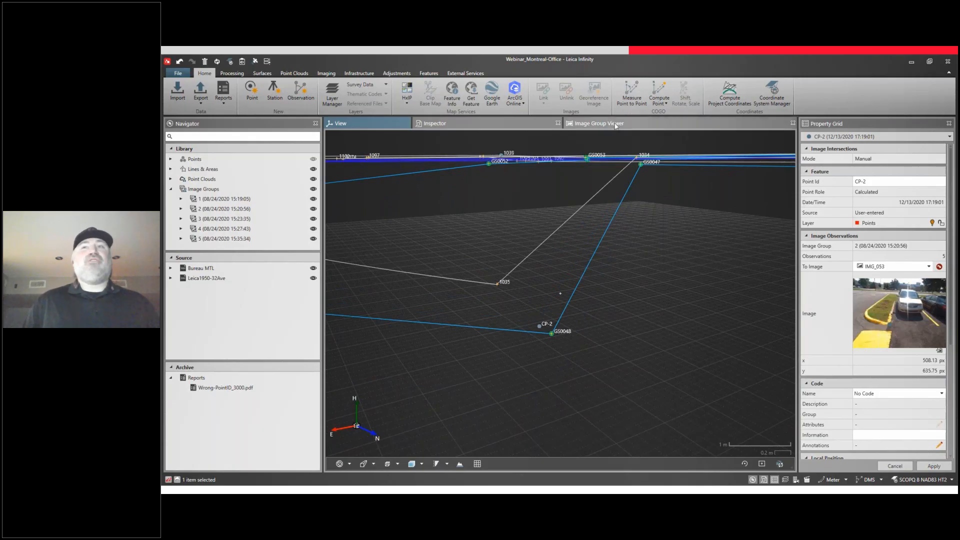
{"action": "left_click", "coordinate": [631, 104]}
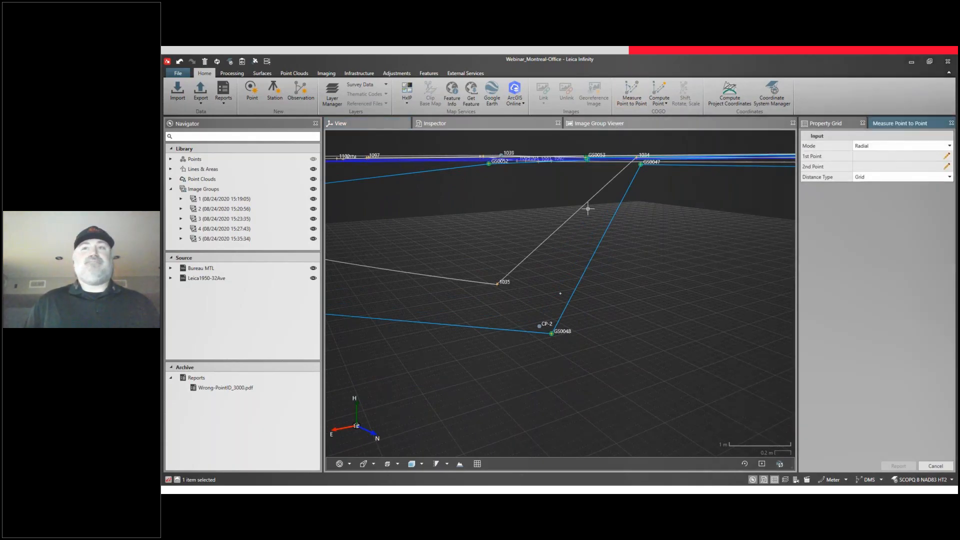
{"action": "left_click", "coordinate": [540, 325]}
{"action": "left_click", "coordinate": [552, 334]}
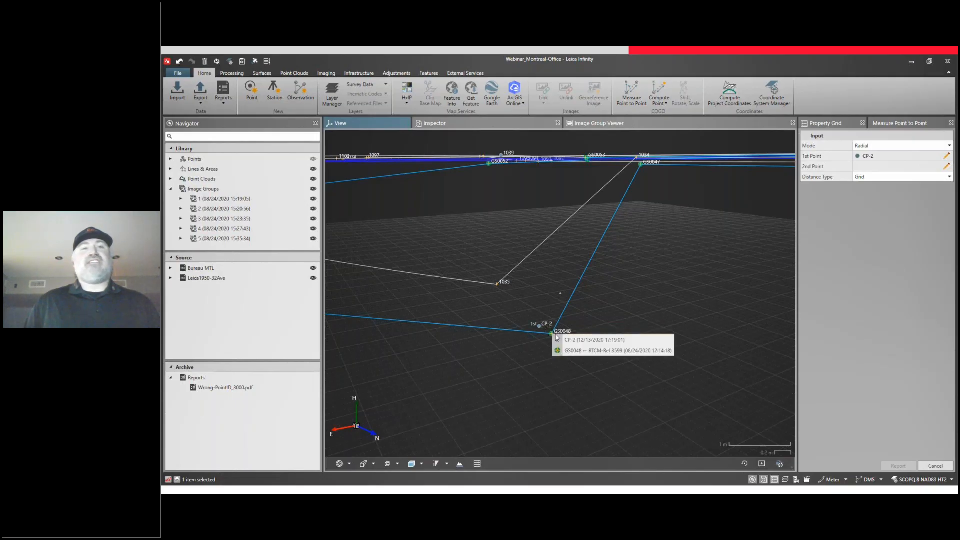
{"action": "left_click", "coordinate": [584, 347]}
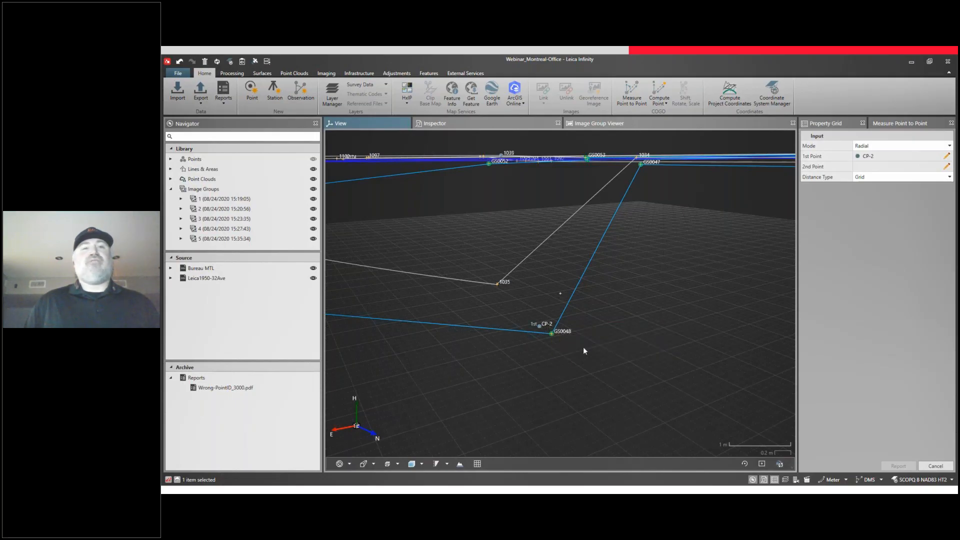
{"action": "left_click", "coordinate": [936, 466]}
{"action": "left_click", "coordinate": [937, 467]}
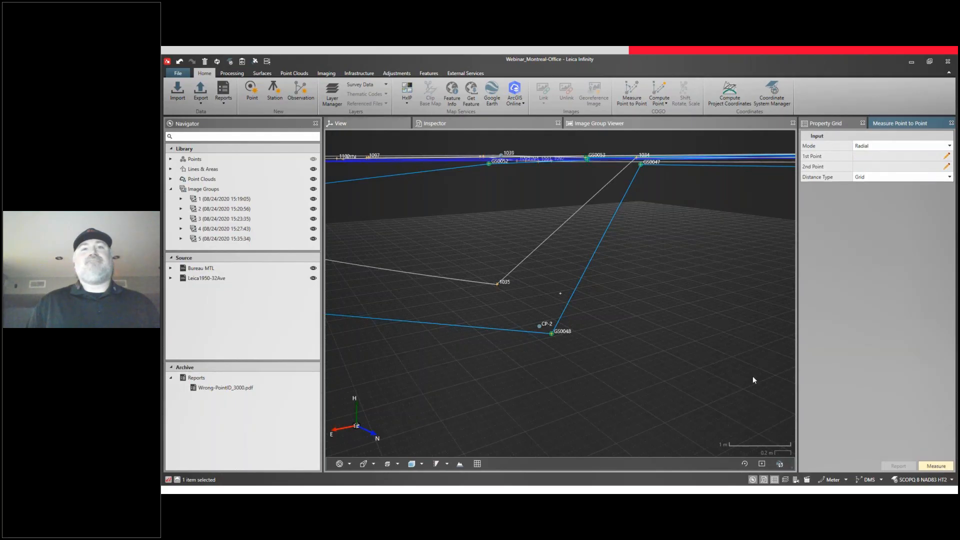
Step: Turn off the Image Frustums layer in the 3D view of the curb island
{"action": "scroll", "coordinate": [666, 296], "scroll_direction": "down", "scroll_amount": 5}
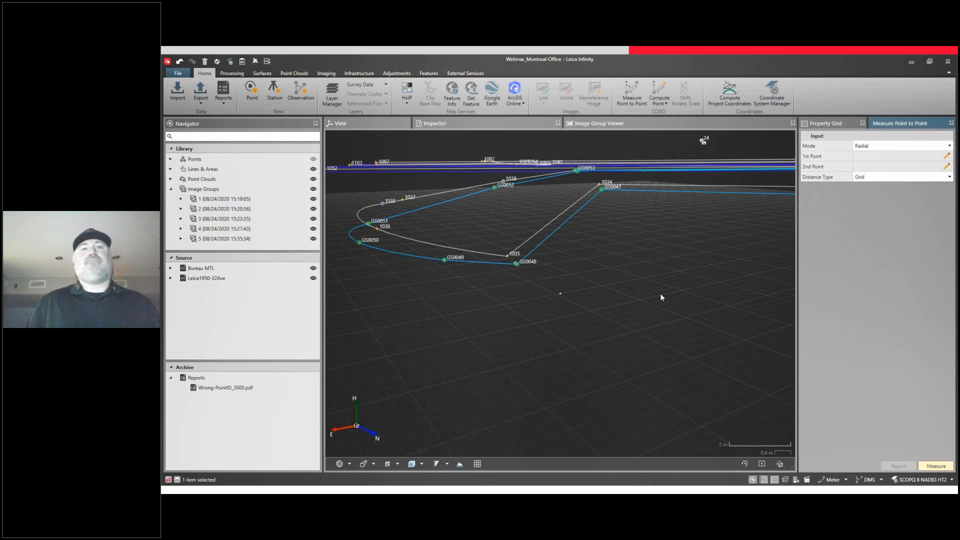
{"action": "scroll", "coordinate": [661, 293], "scroll_direction": "down", "scroll_amount": 3}
{"action": "middle_click_drag", "start_coordinate": [660, 293], "coordinate": [655, 295]}
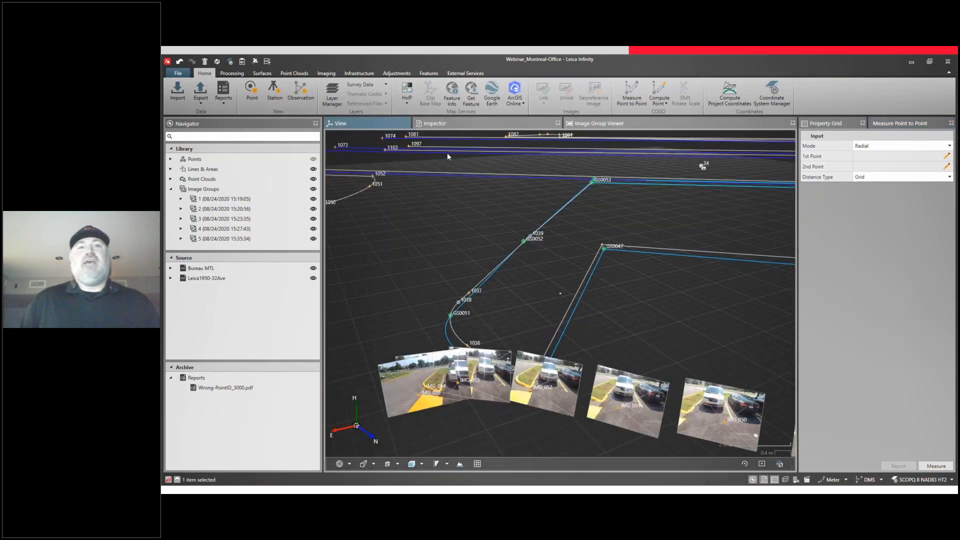
{"action": "left_click", "coordinate": [385, 85]}
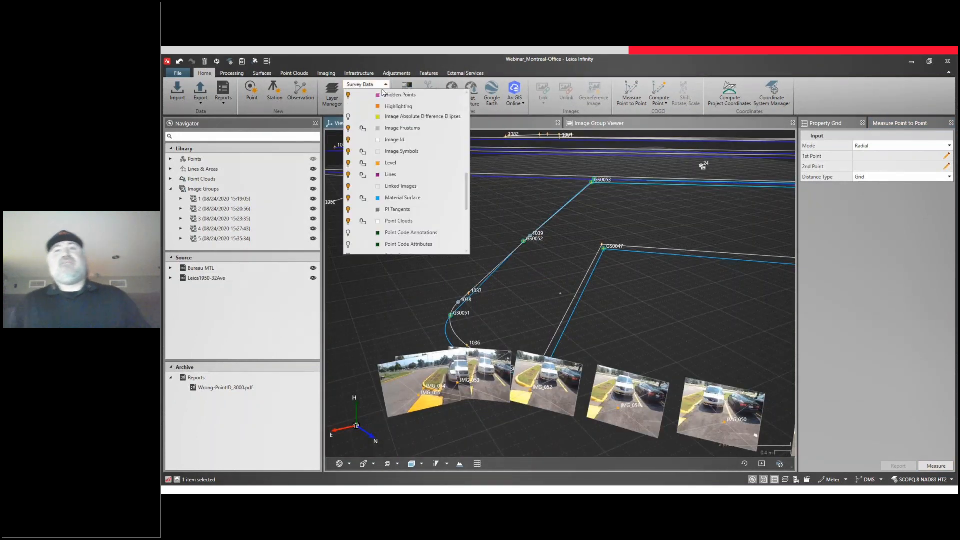
{"action": "left_click", "coordinate": [353, 130]}
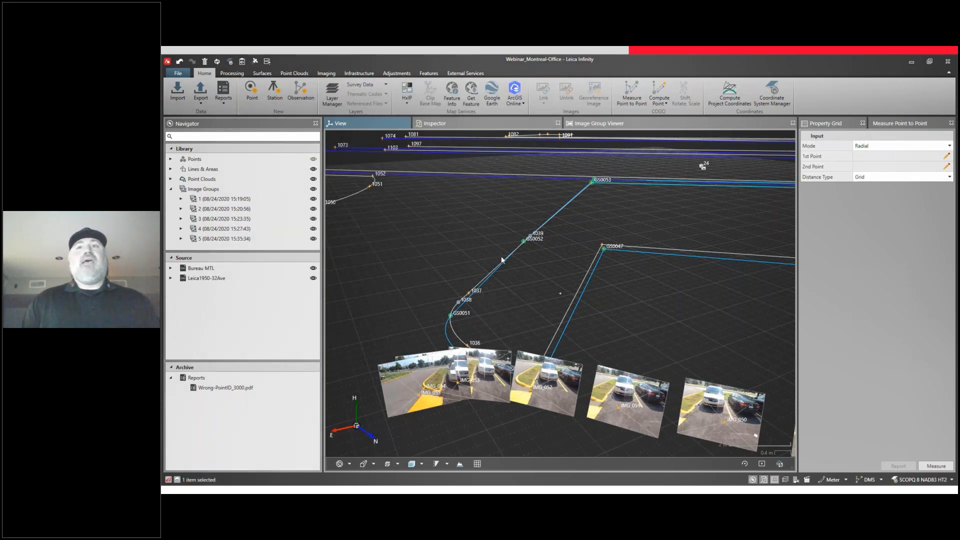
{"action": "middle_click_drag", "start_coordinate": [502, 260], "coordinate": [556, 271]}
{"action": "scroll", "coordinate": [636, 257], "scroll_direction": "down", "scroll_amount": 1}
{"action": "scroll", "coordinate": [636, 261], "scroll_direction": "down", "scroll_amount": 2}
{"action": "scroll", "coordinate": [548, 273], "scroll_direction": "down", "scroll_amount": 4}
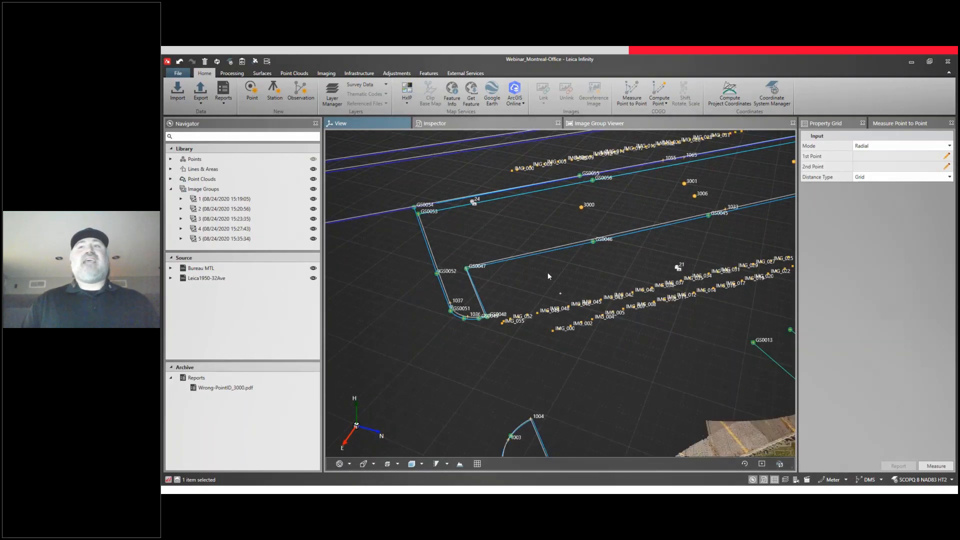
{"action": "middle_click_drag", "start_coordinate": [548, 272], "coordinate": [629, 292]}
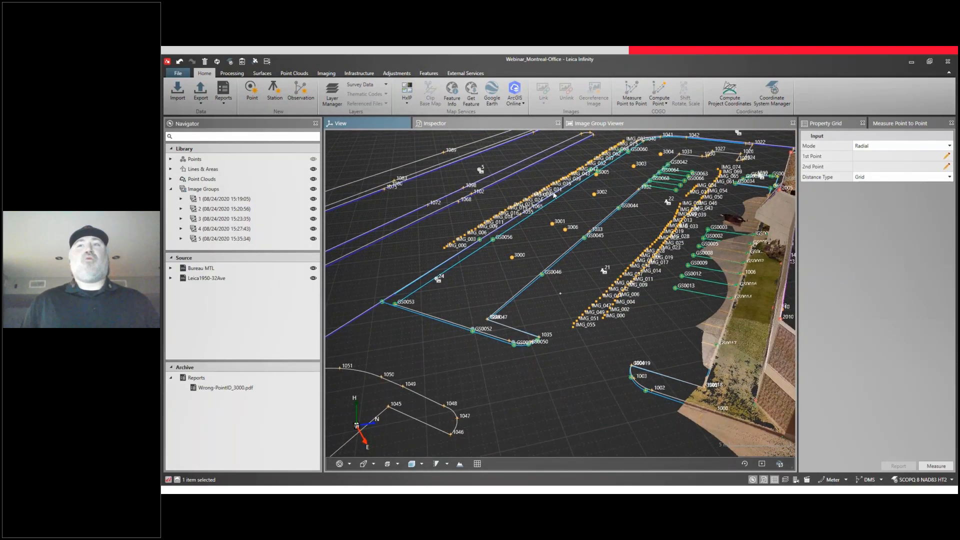
Step: Set the processing resolution to Full in the image processing settings
{"action": "left_click", "coordinate": [326, 74]}
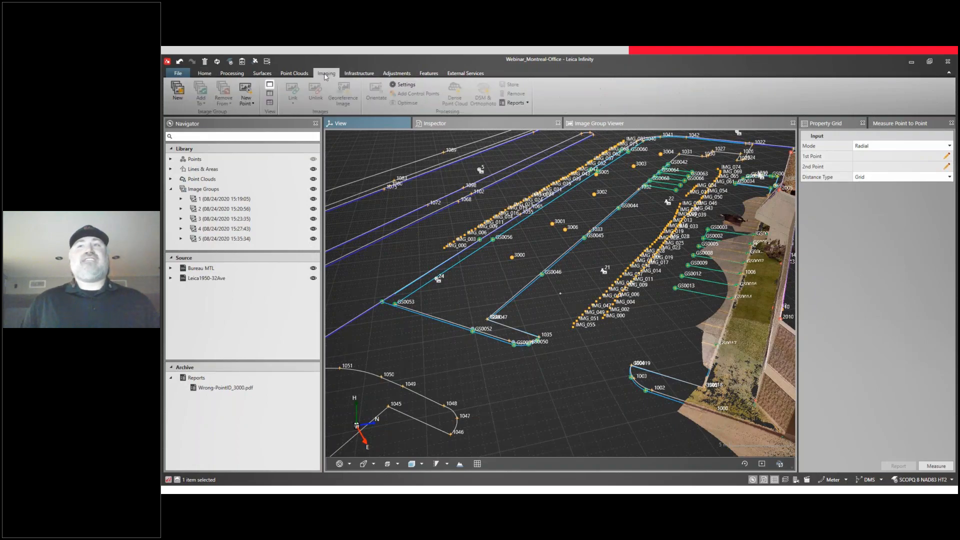
{"action": "left_click", "coordinate": [402, 85]}
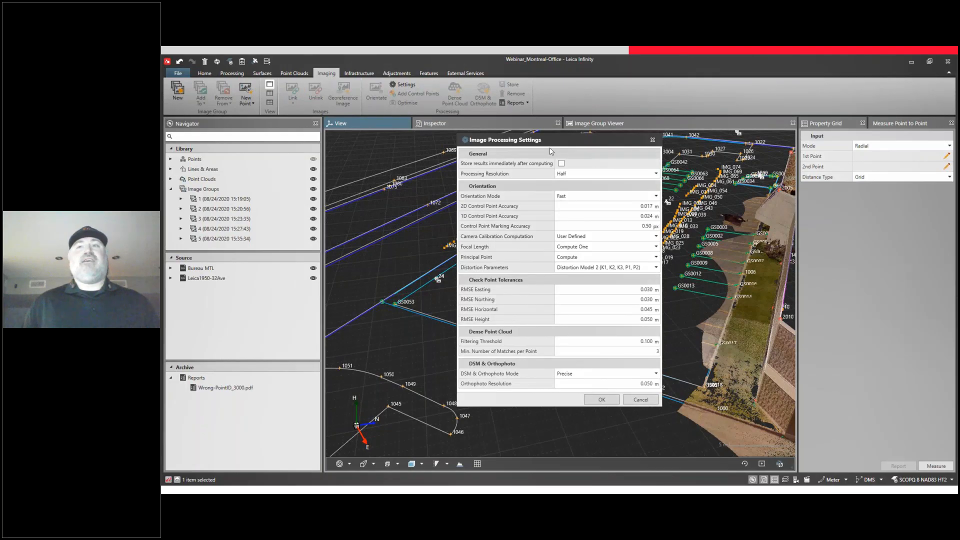
{"action": "mouse_move", "coordinate": [591, 178]}
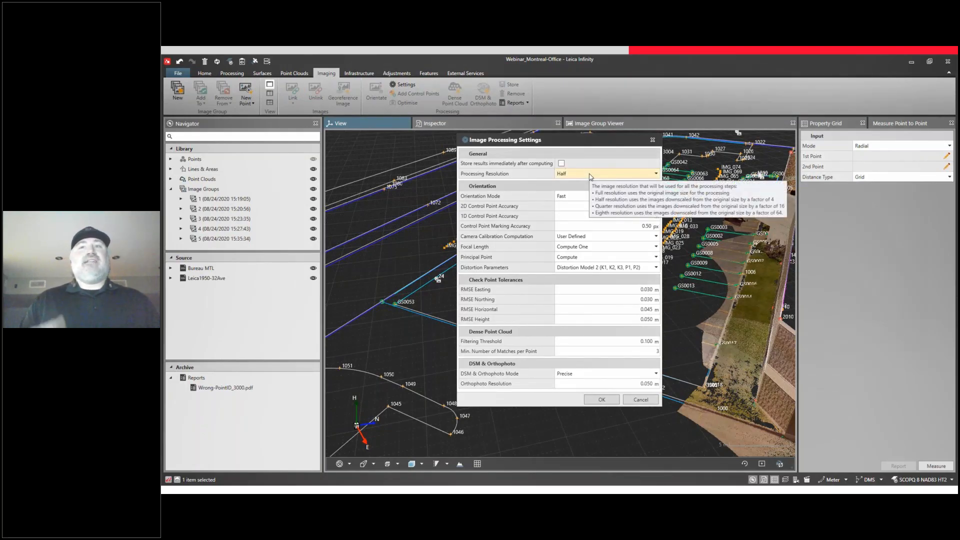
{"action": "left_click", "coordinate": [590, 175]}
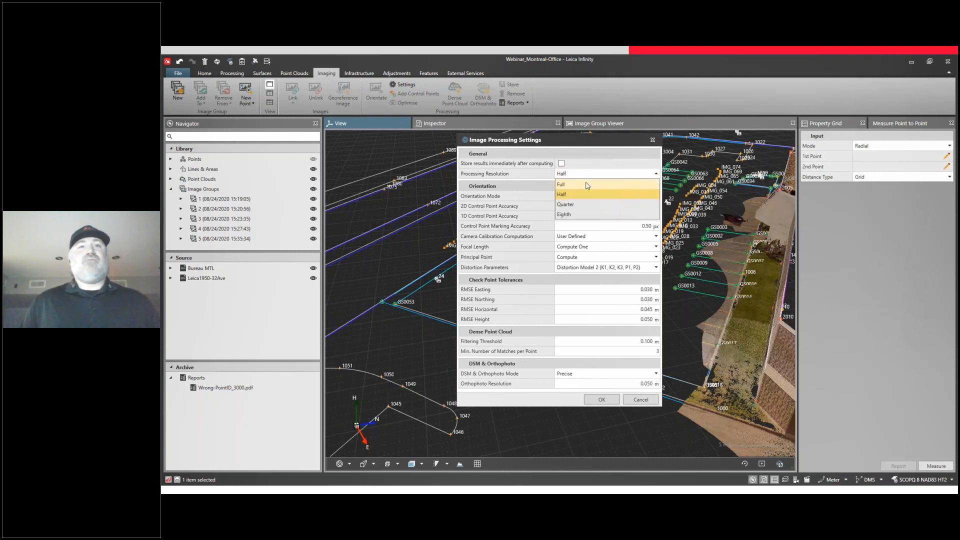
{"action": "left_click", "coordinate": [588, 185]}
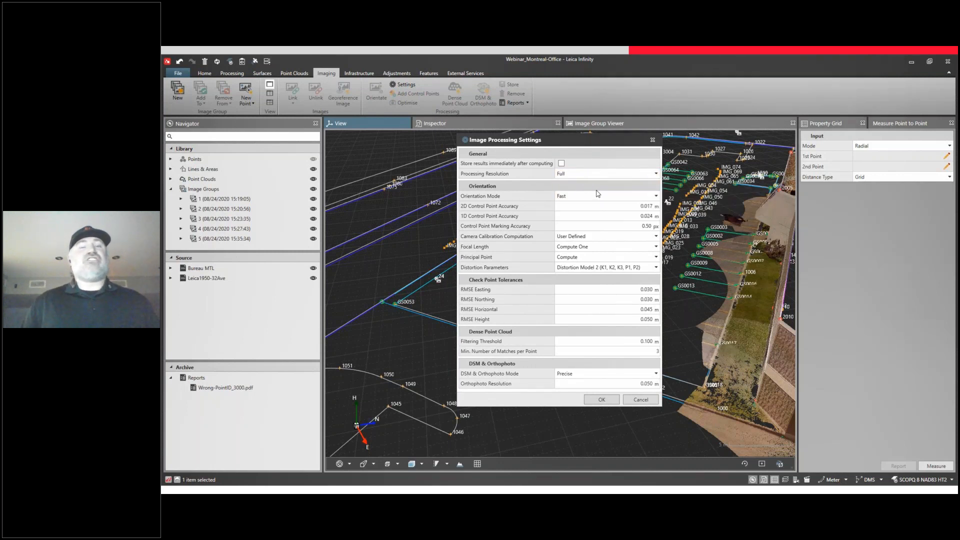
Step: Set the dense point cloud filtering threshold to 0.03 m and the minimum number of matches per point to 4, and accept the settings
{"action": "left_click", "coordinate": [643, 341]}
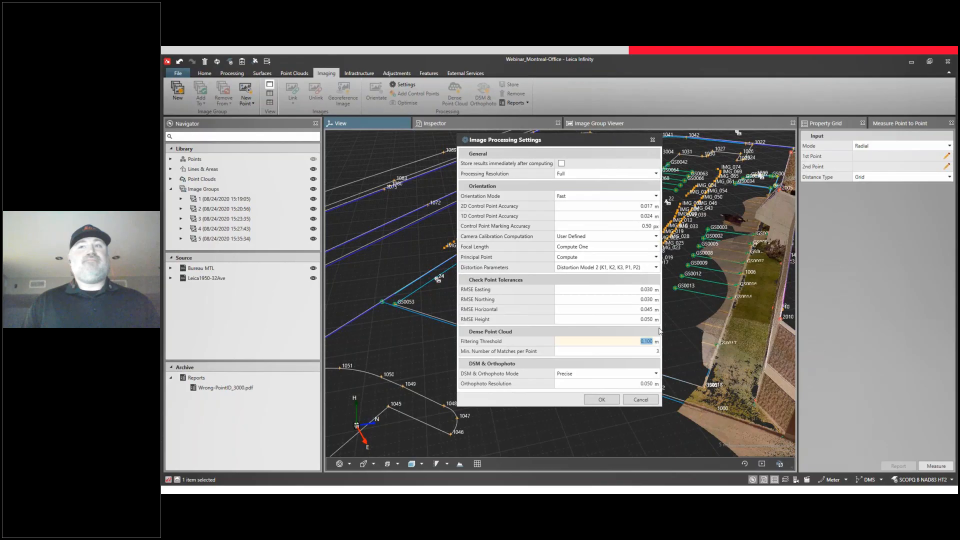
{"action": "type", "text": "0.03"}
{"action": "left_click", "coordinate": [659, 351]}
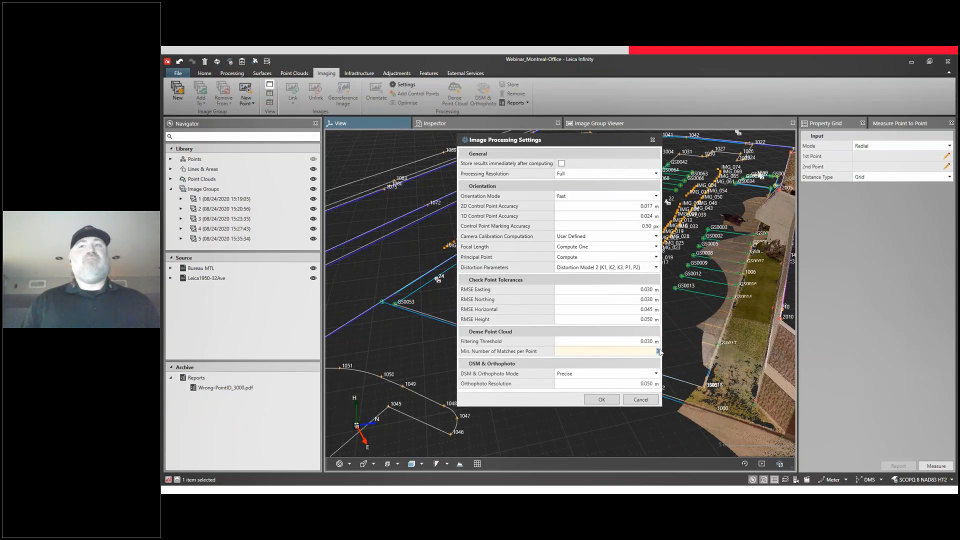
{"action": "type", "text": "4"}
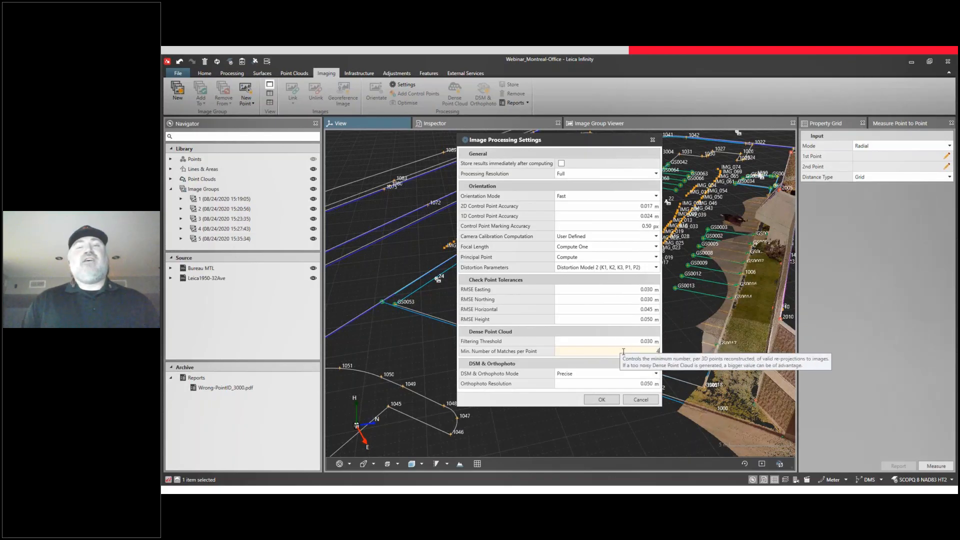
{"action": "left_click", "coordinate": [614, 400]}
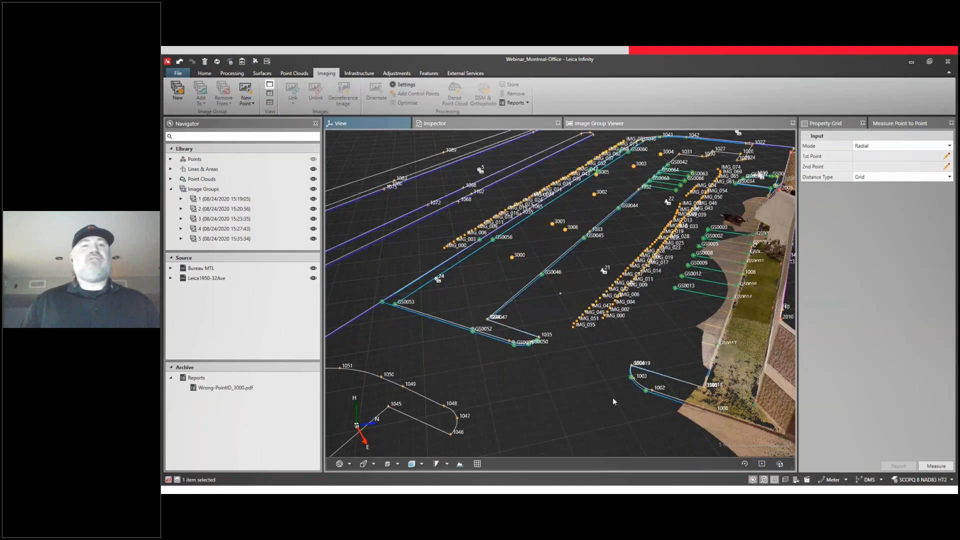
Step: Compute dense point clouds for all five image groups
{"action": "left_click", "coordinate": [247, 200]}
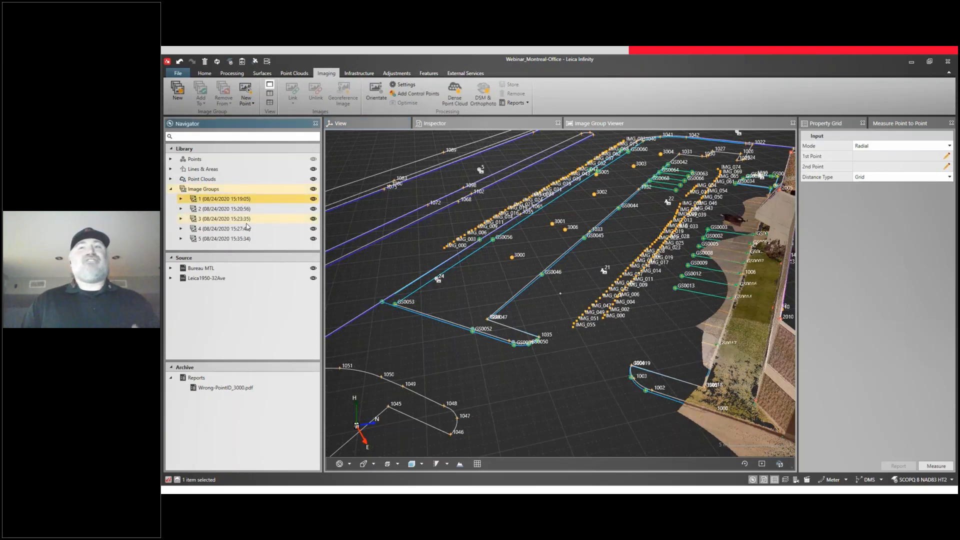
{"action": "left_click", "coordinate": [247, 239], "text": "shift"}
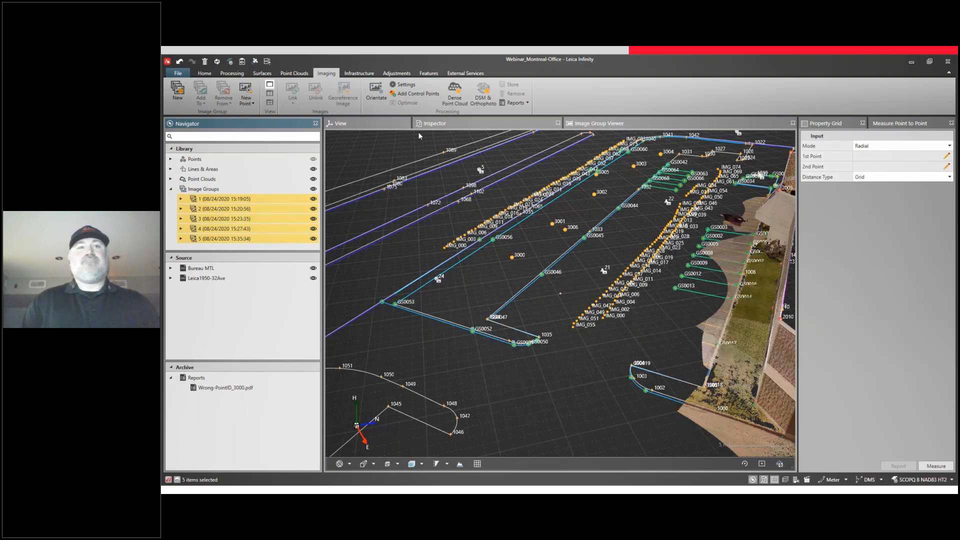
{"action": "left_click", "coordinate": [460, 96]}
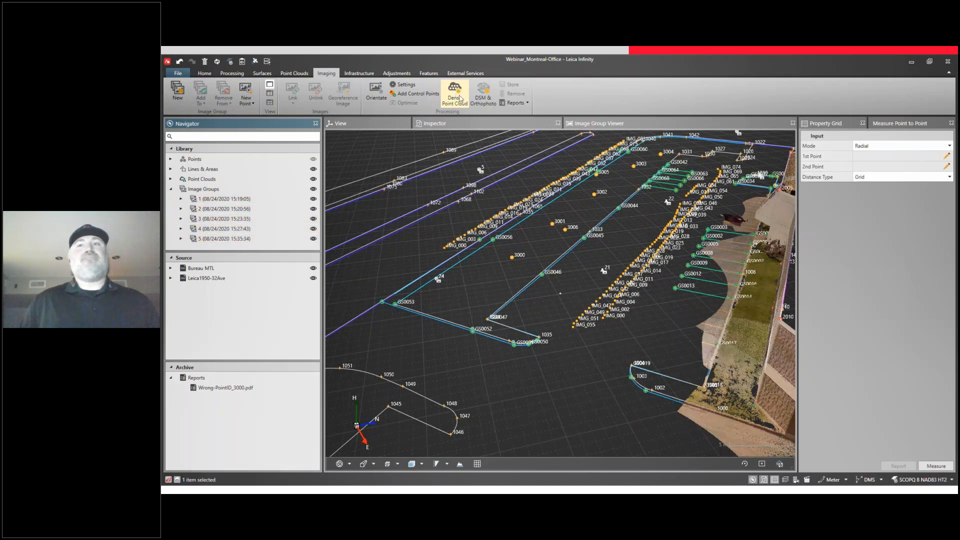
Step: Check the progress of the dense point cloud tasks in the imaging results and the Task Manager
{"action": "left_click", "coordinate": [538, 122]}
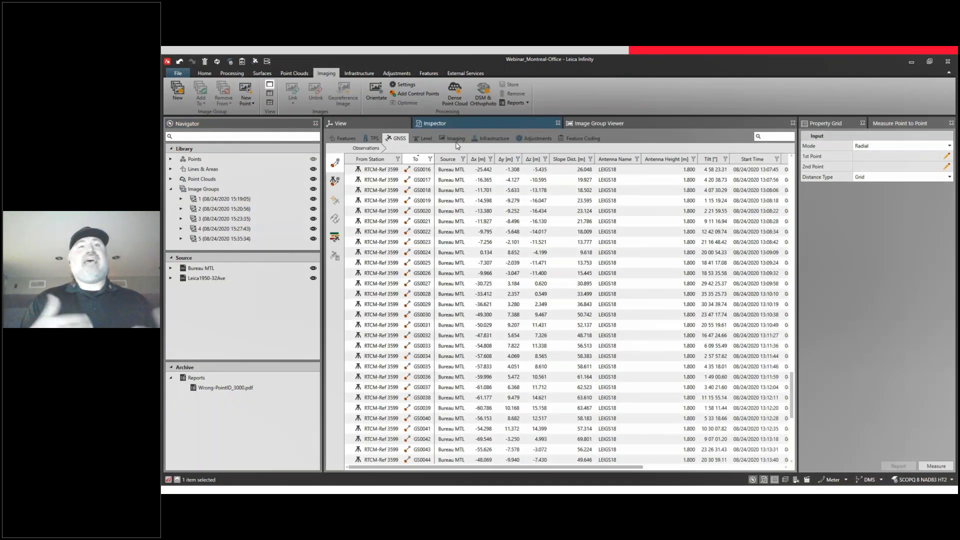
{"action": "left_click", "coordinate": [455, 139]}
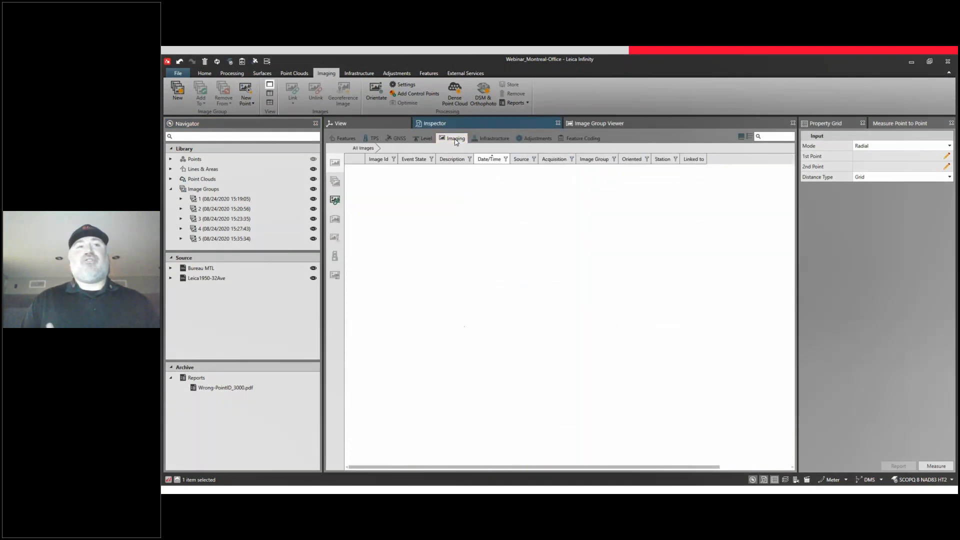
{"action": "left_click", "coordinate": [335, 276]}
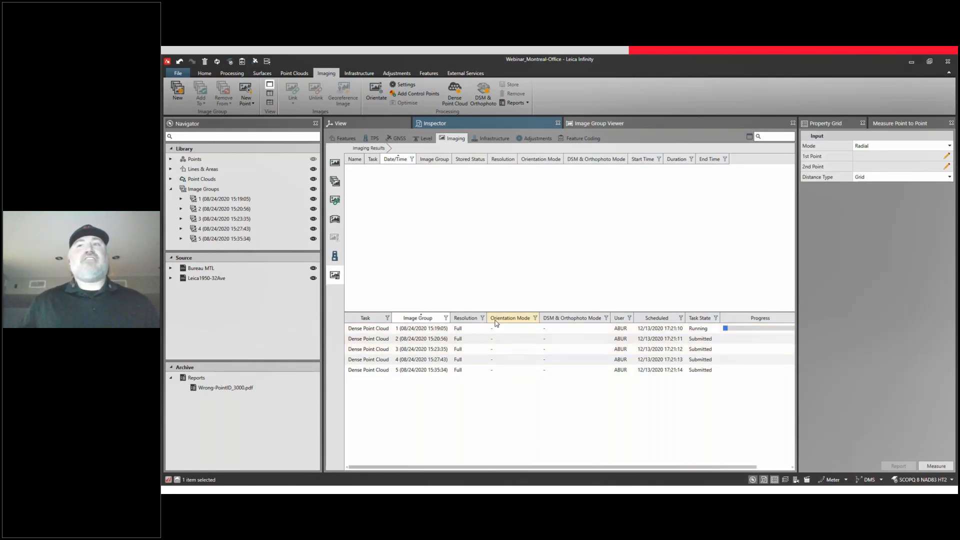
{"action": "left_click", "coordinate": [267, 62]}
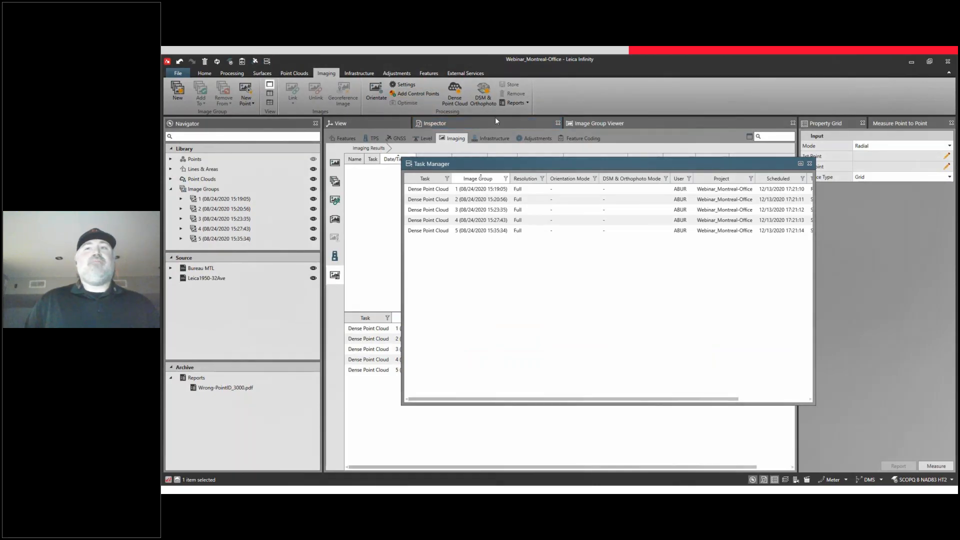
{"action": "left_click_drag", "start_coordinate": [533, 163], "coordinate": [516, 154]}
{"action": "left_click_drag", "start_coordinate": [614, 394], "coordinate": [566, 392]}
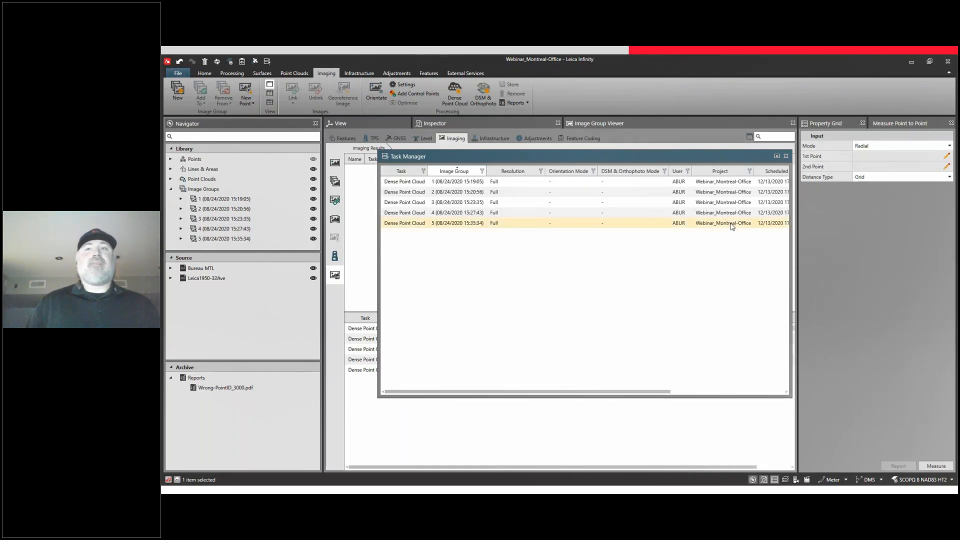
{"action": "left_click", "coordinate": [786, 157]}
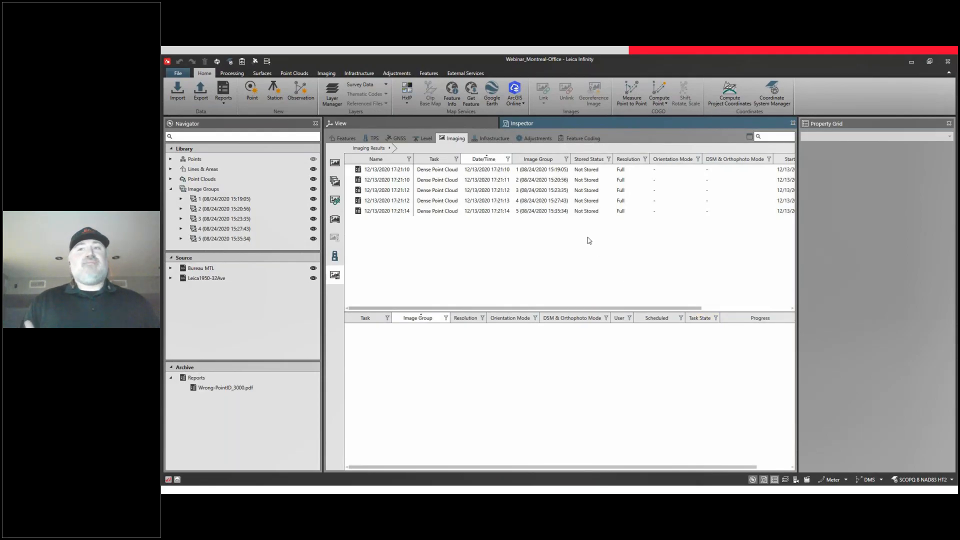
Step: Store the dense point cloud results of all five image groups
{"action": "left_click", "coordinate": [565, 171]}
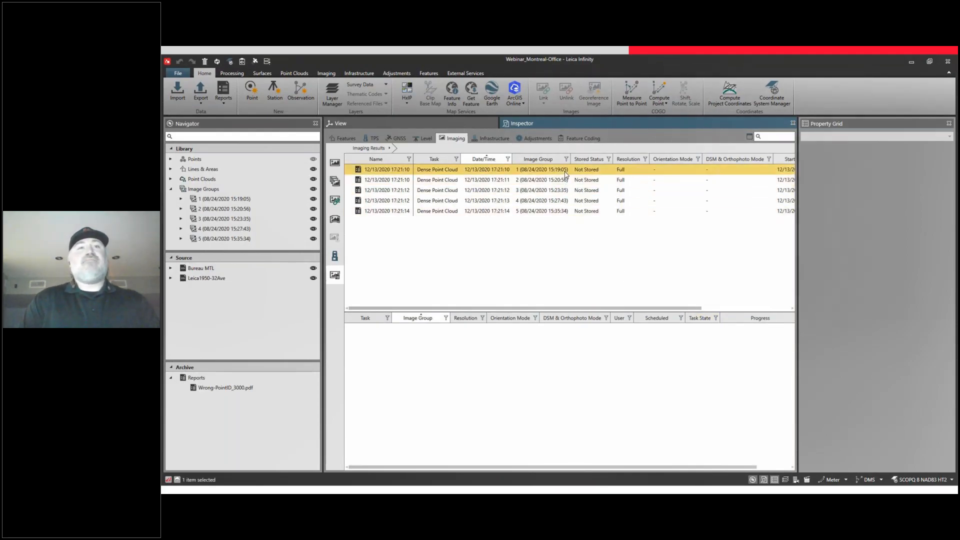
{"action": "left_click", "coordinate": [565, 211], "text": "shift"}
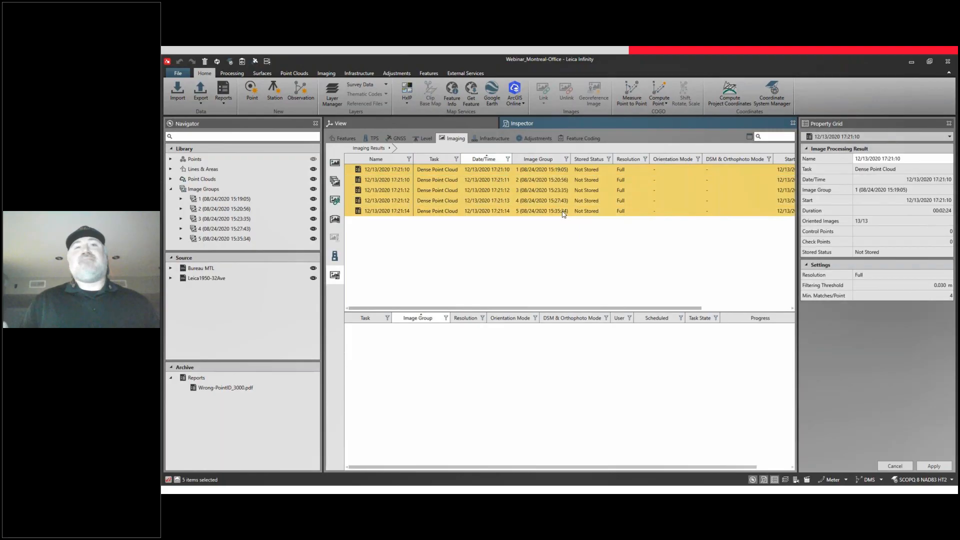
{"action": "right_click", "coordinate": [579, 184]}
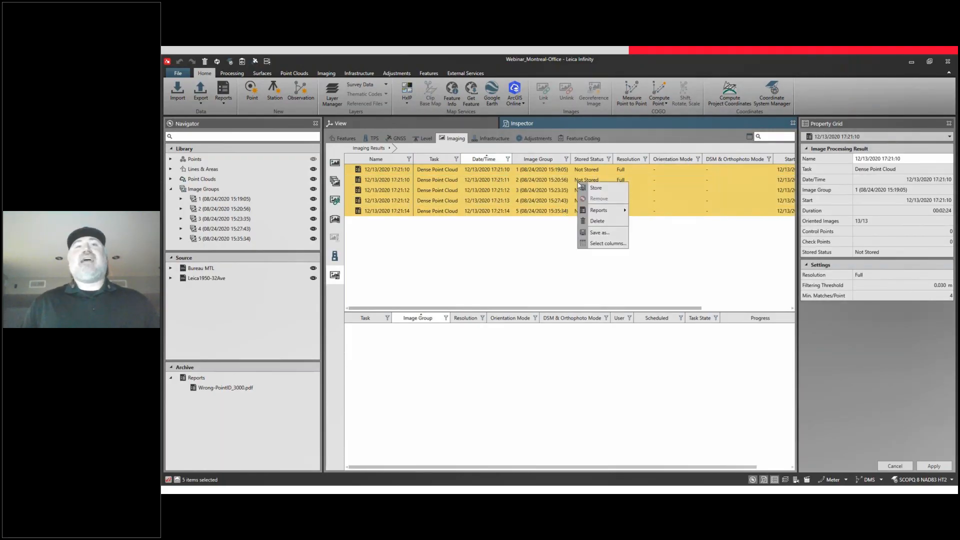
{"action": "left_click", "coordinate": [600, 189]}
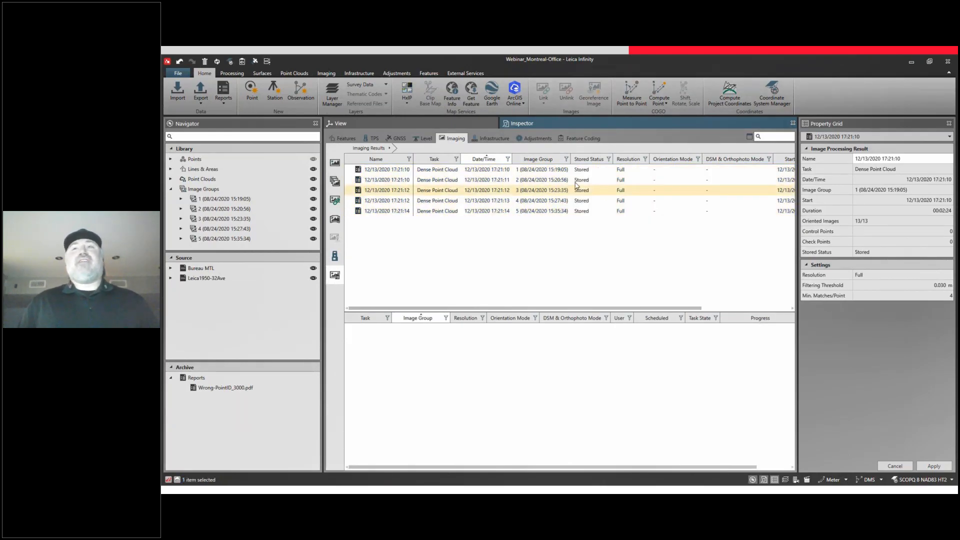
Step: Examine the stored dense point clouds of the site up close in the 3D view
{"action": "left_click", "coordinate": [452, 122]}
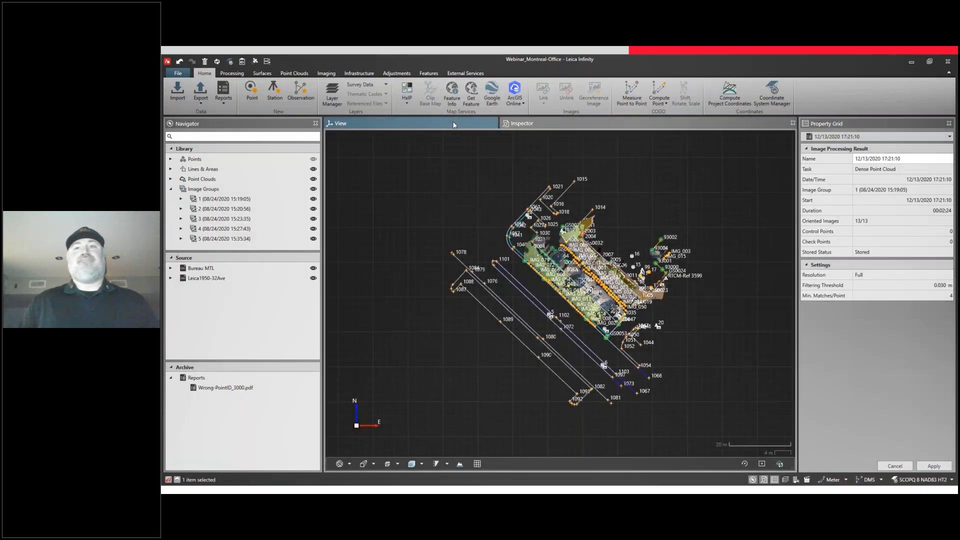
{"action": "middle_click_drag", "start_coordinate": [590, 289], "coordinate": [609, 322]}
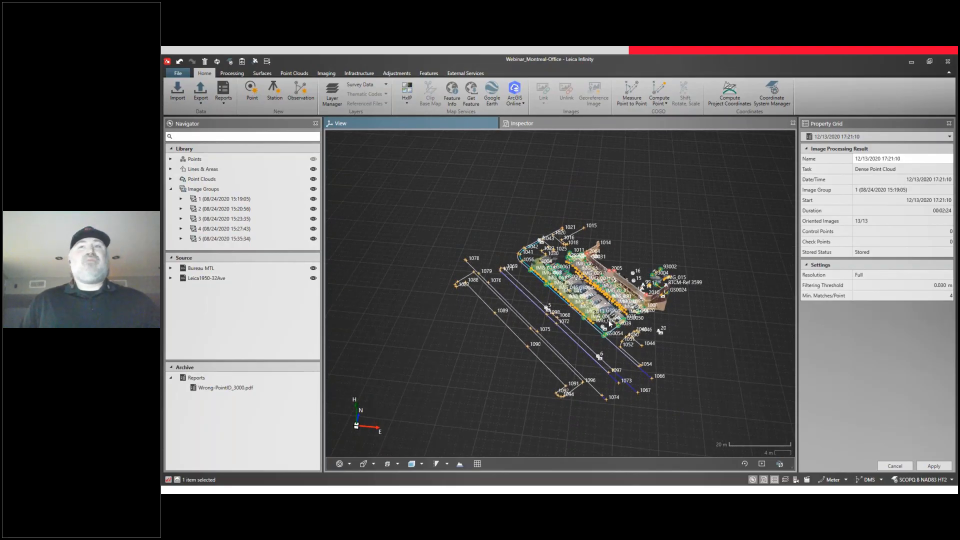
{"action": "scroll", "coordinate": [610, 324], "scroll_direction": "up", "scroll_amount": 5}
{"action": "scroll", "coordinate": [610, 324], "scroll_direction": "up", "scroll_amount": 5}
{"action": "scroll", "coordinate": [608, 323], "scroll_direction": "up", "scroll_amount": 3}
Step: Advance past the Visualization slide and switch to the Webinar_HBG_UAV project in Infinity
{"action": "mouse_move", "coordinate": [498, 480]}
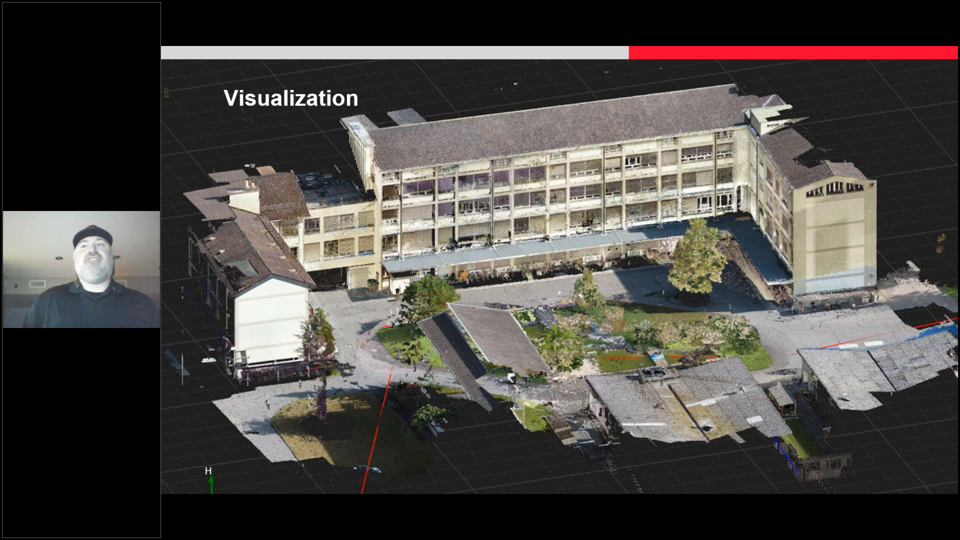
{"action": "key", "text": "Right"}
{"action": "left_click", "coordinate": [325, 472]}
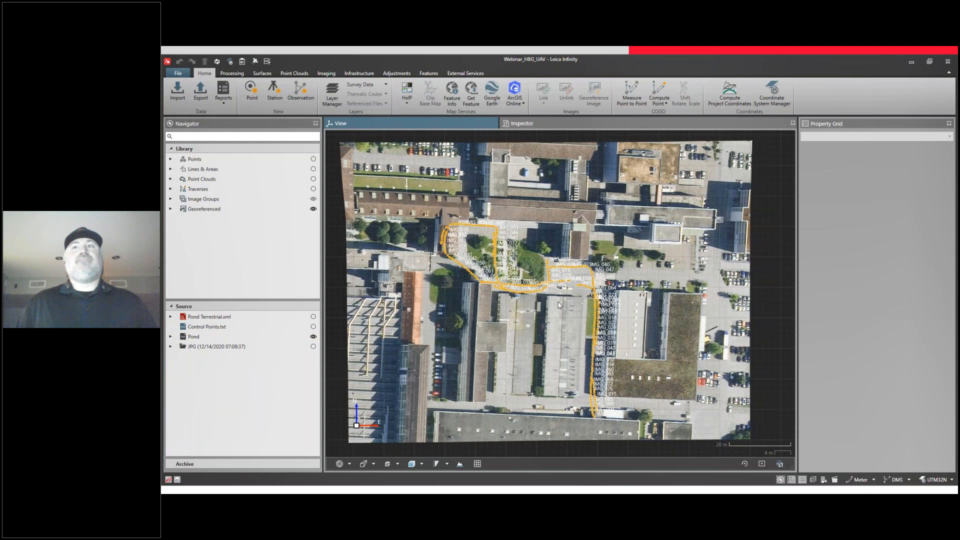
Step: Hide the georeferenced imagery and select IMG_010 on the terrestrial image path to see which image group it belongs to
{"action": "scroll", "coordinate": [561, 267], "scroll_direction": "up", "scroll_amount": 6}
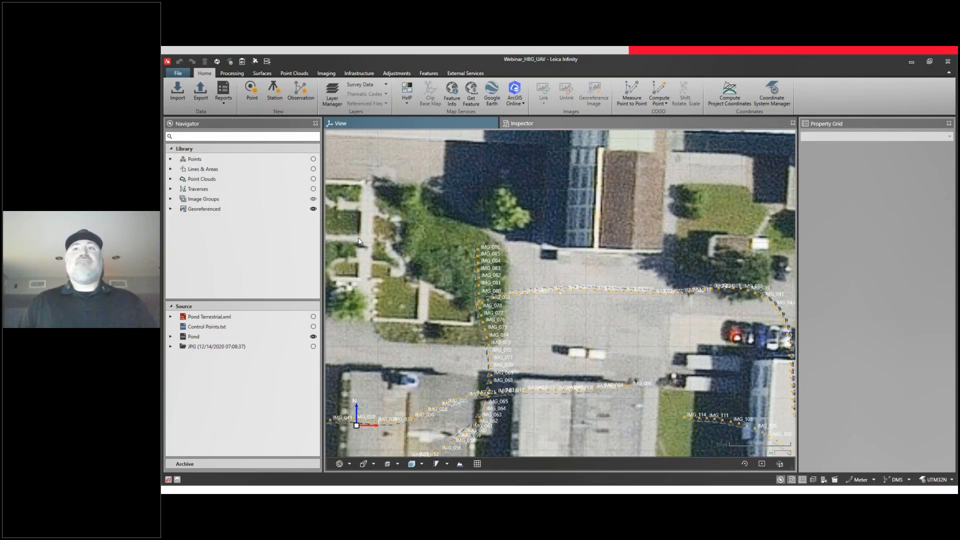
{"action": "left_click", "coordinate": [313, 209]}
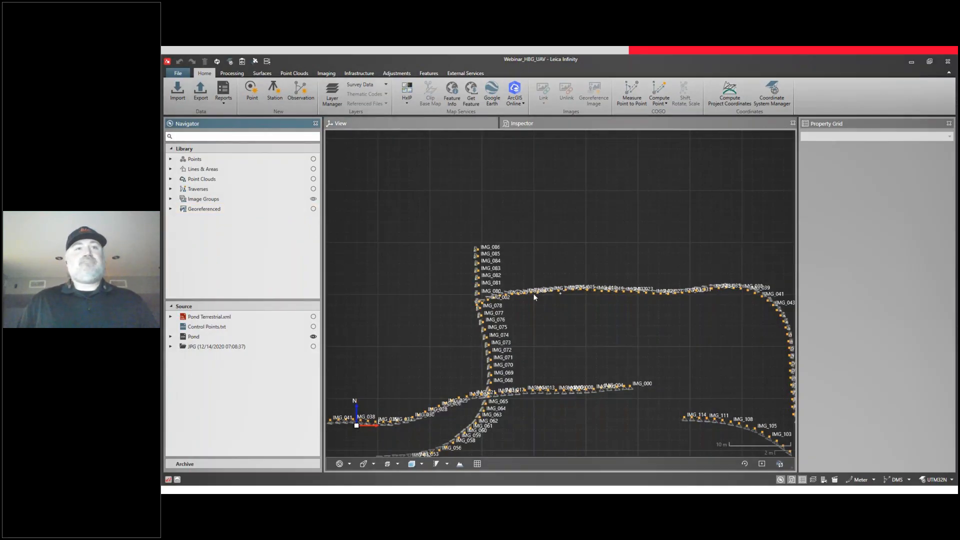
{"action": "scroll", "coordinate": [533, 294], "scroll_direction": "up", "scroll_amount": 5}
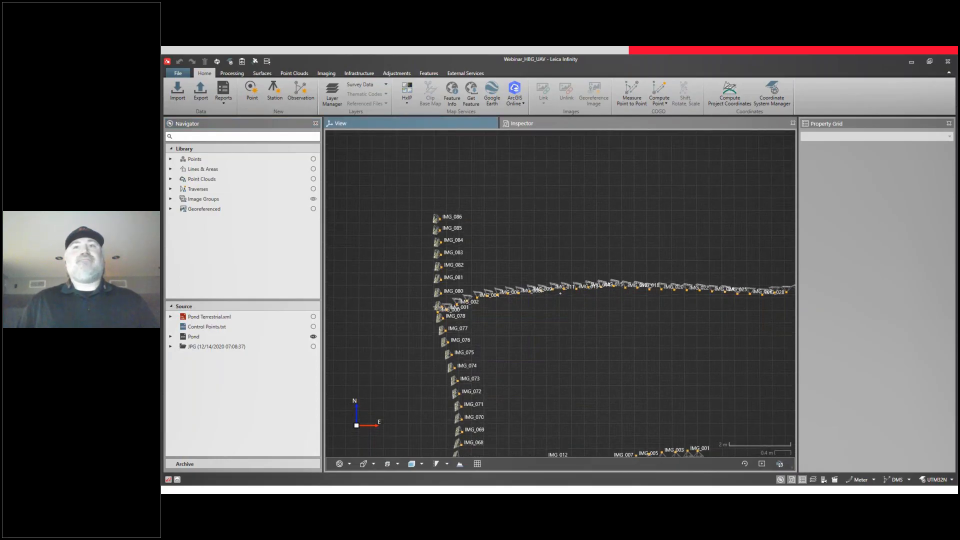
{"action": "left_click", "coordinate": [540, 293]}
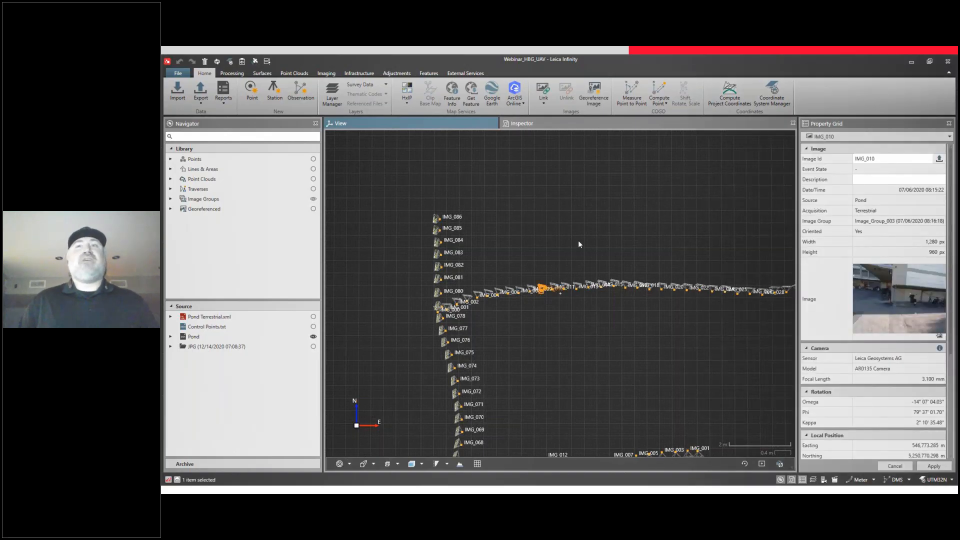
Step: Open Image_Group_003 in the Image Group Viewer
{"action": "left_click", "coordinate": [170, 199]}
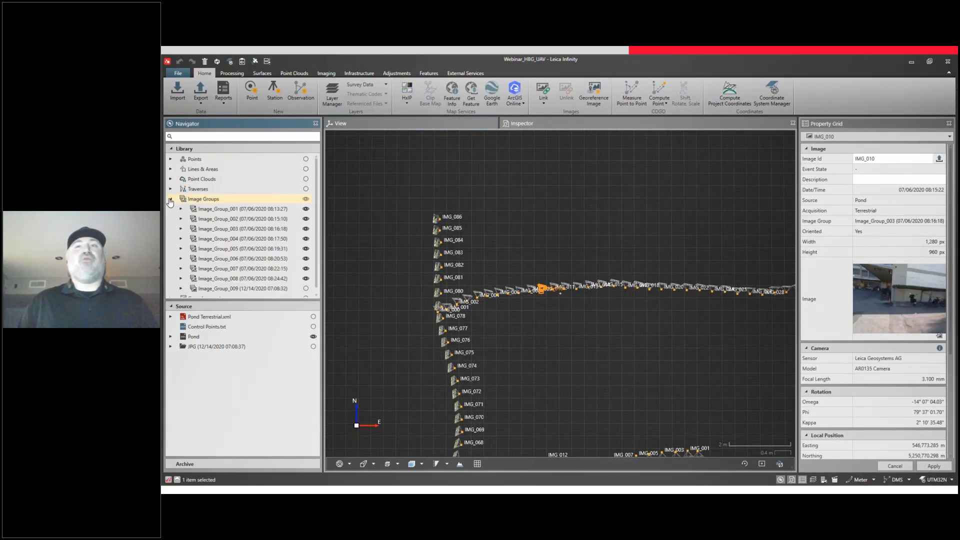
{"action": "left_click", "coordinate": [235, 230]}
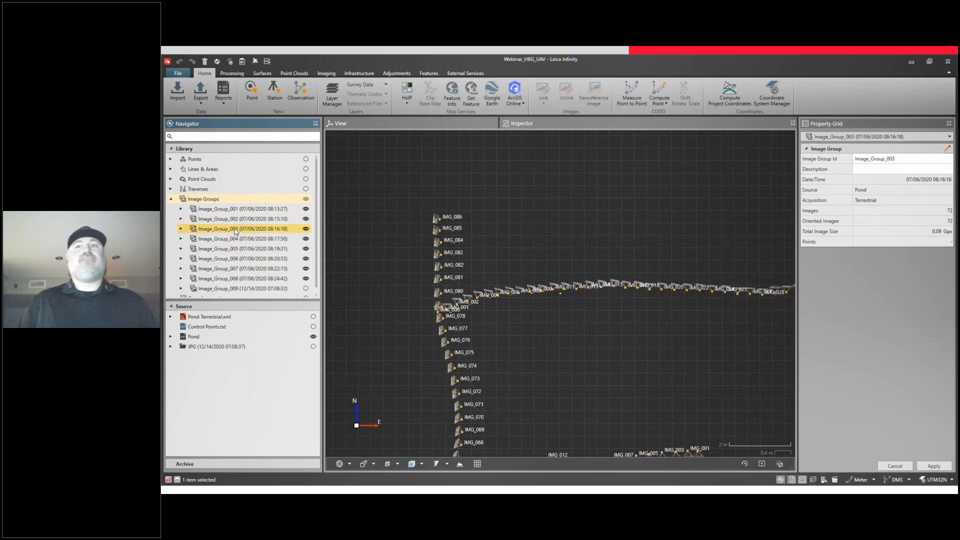
{"action": "right_click", "coordinate": [237, 230]}
{"action": "left_click", "coordinate": [261, 235]}
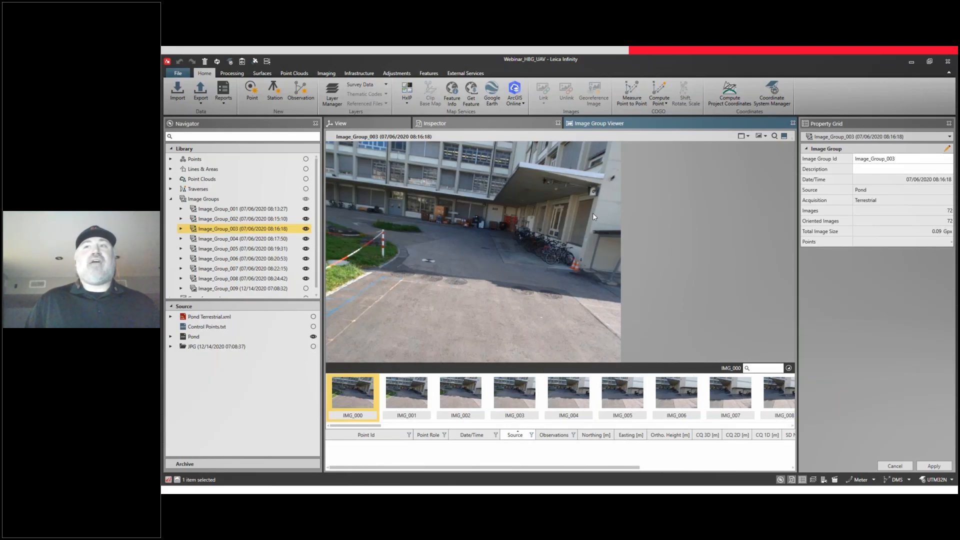
Step: Browse the group's images, start a new point in IMG_003, and mark the centre of the round target at the building corner
{"action": "left_click", "coordinate": [515, 389]}
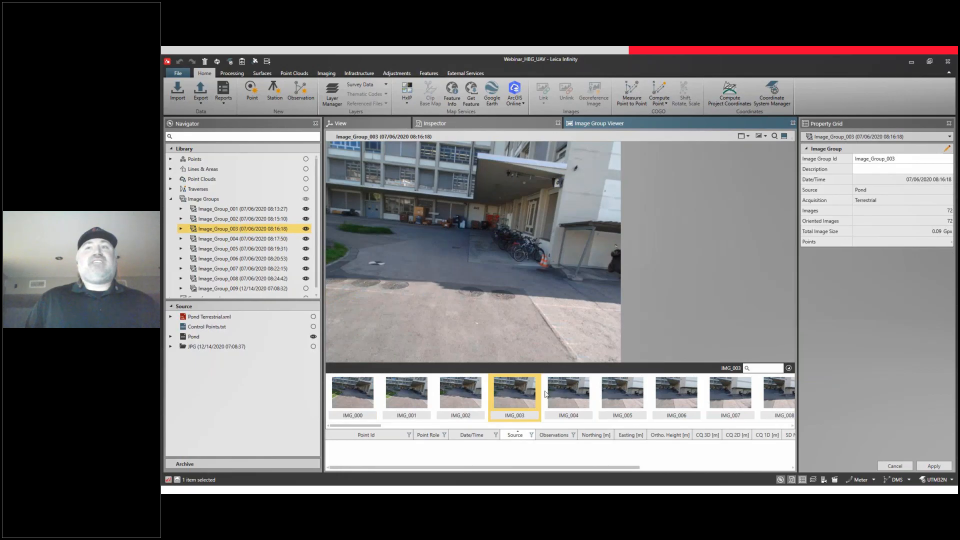
{"action": "left_click", "coordinate": [574, 395]}
{"action": "left_click", "coordinate": [620, 398]}
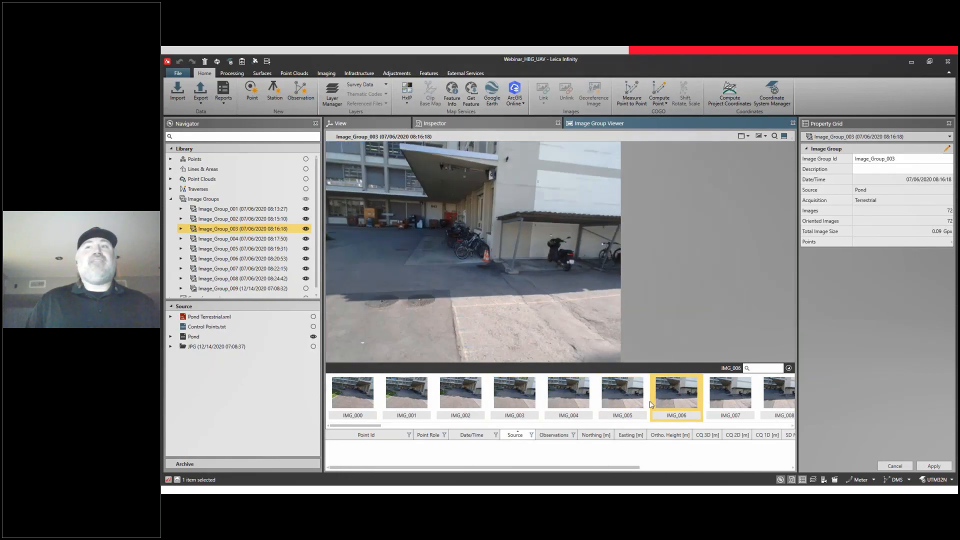
{"action": "left_click", "coordinate": [518, 397]}
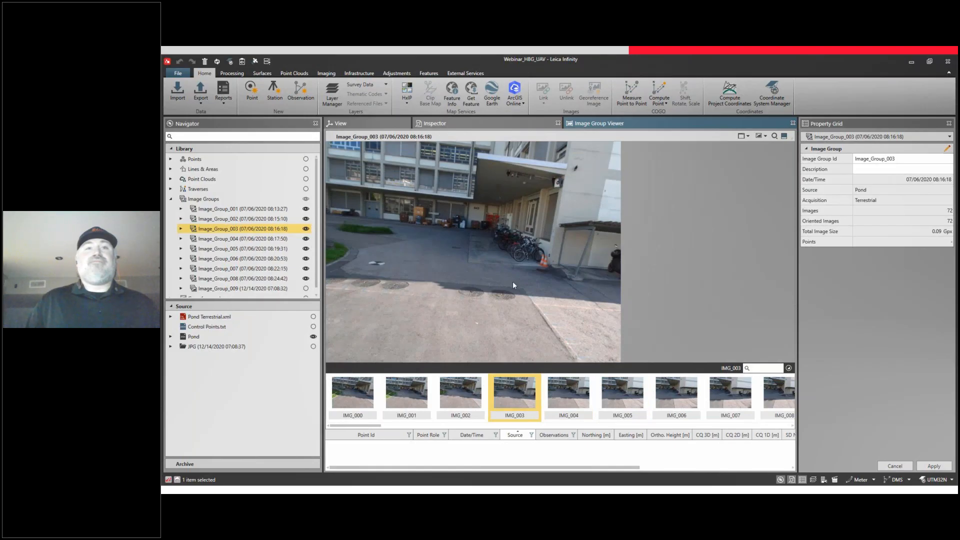
{"action": "right_click", "coordinate": [524, 235]}
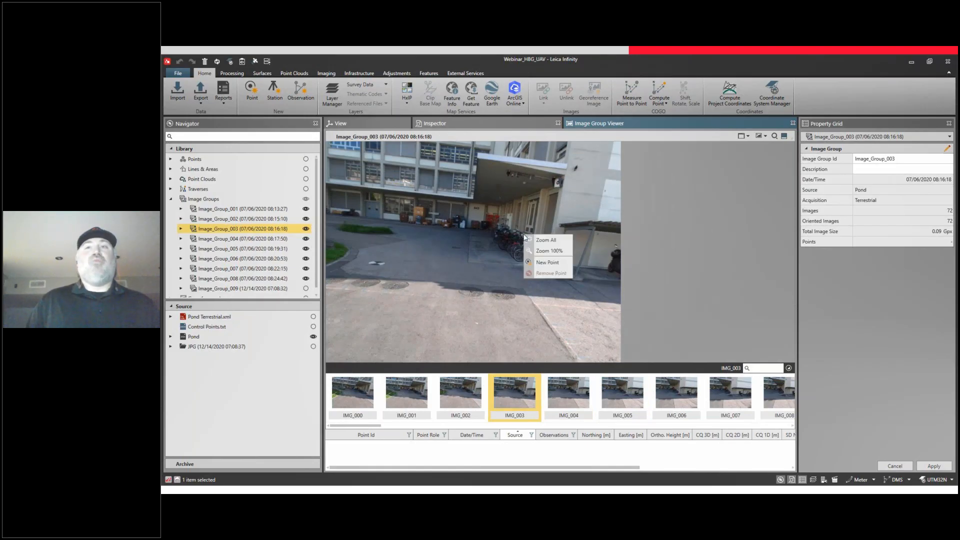
{"action": "left_click", "coordinate": [548, 263]}
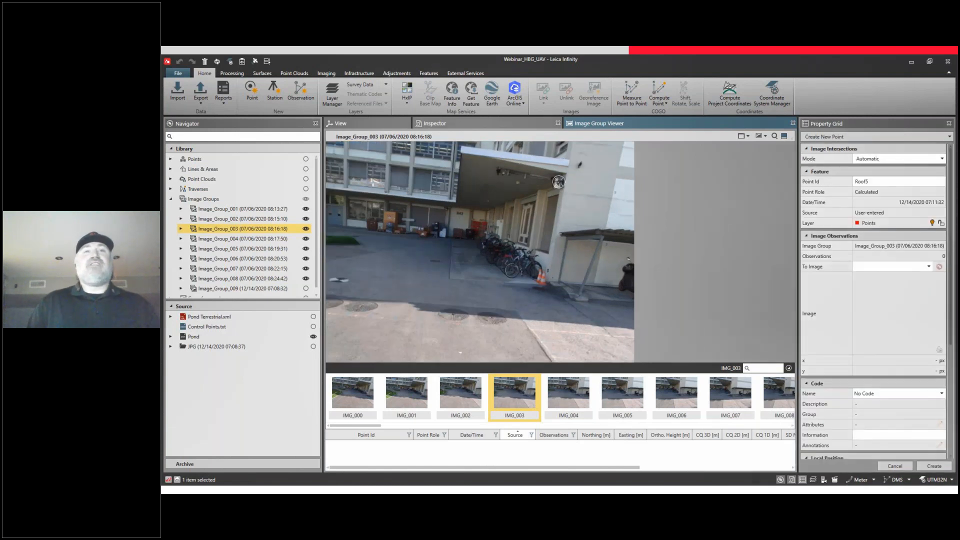
{"action": "scroll", "coordinate": [559, 182], "scroll_direction": "up", "scroll_amount": 2}
{"action": "scroll", "coordinate": [559, 181], "scroll_direction": "up", "scroll_amount": 4}
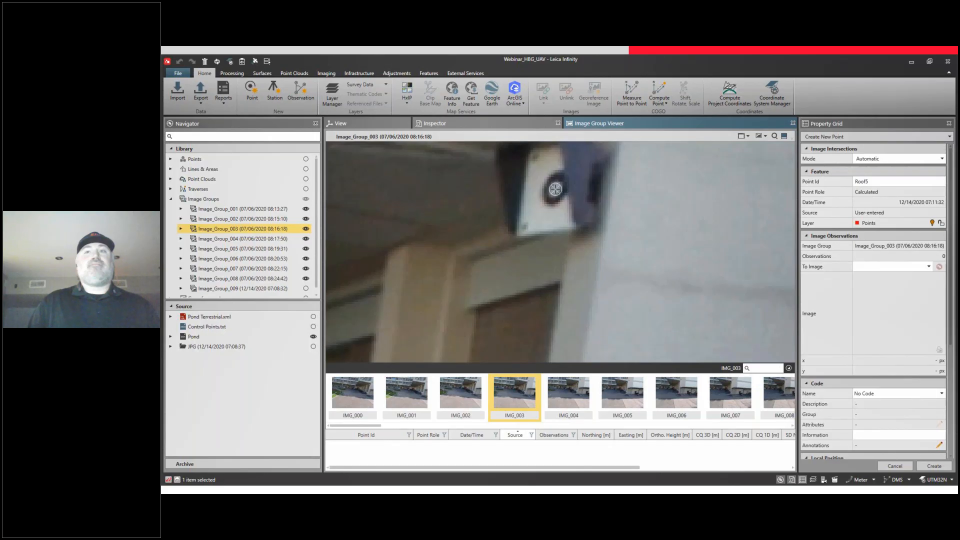
{"action": "left_click", "coordinate": [555, 190]}
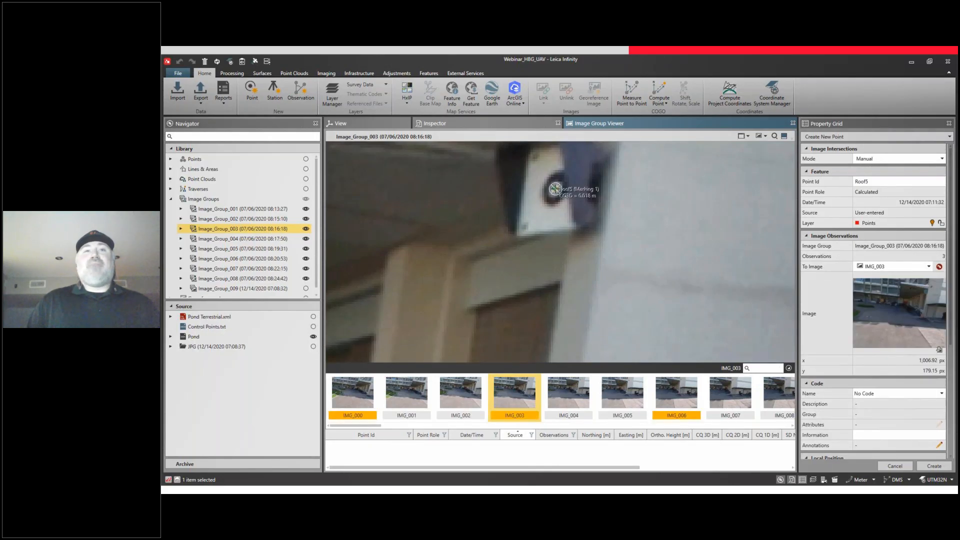
Step: Add a manual image observation of the new point at the round target's centre in IMG_001
{"action": "left_click", "coordinate": [574, 403]}
{"action": "left_click", "coordinate": [451, 400]}
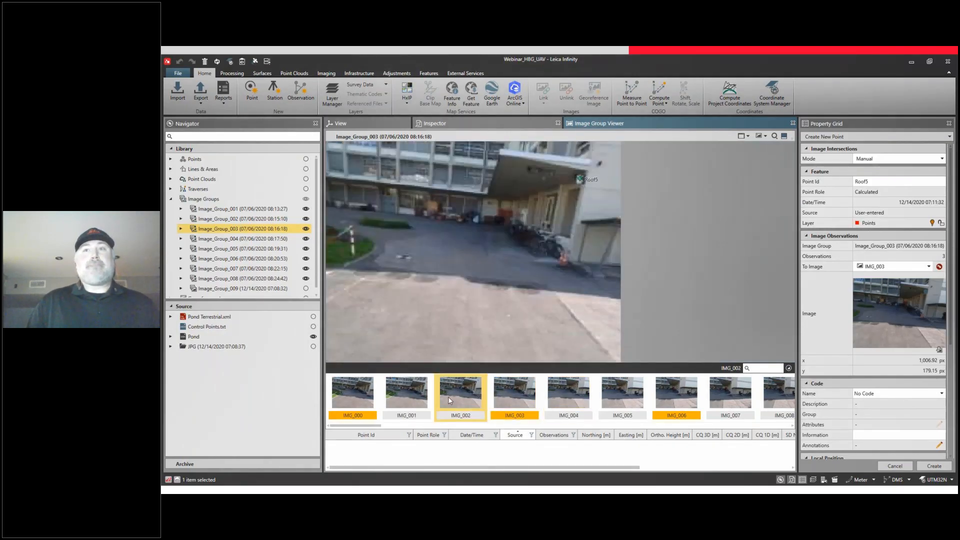
{"action": "left_click", "coordinate": [421, 397]}
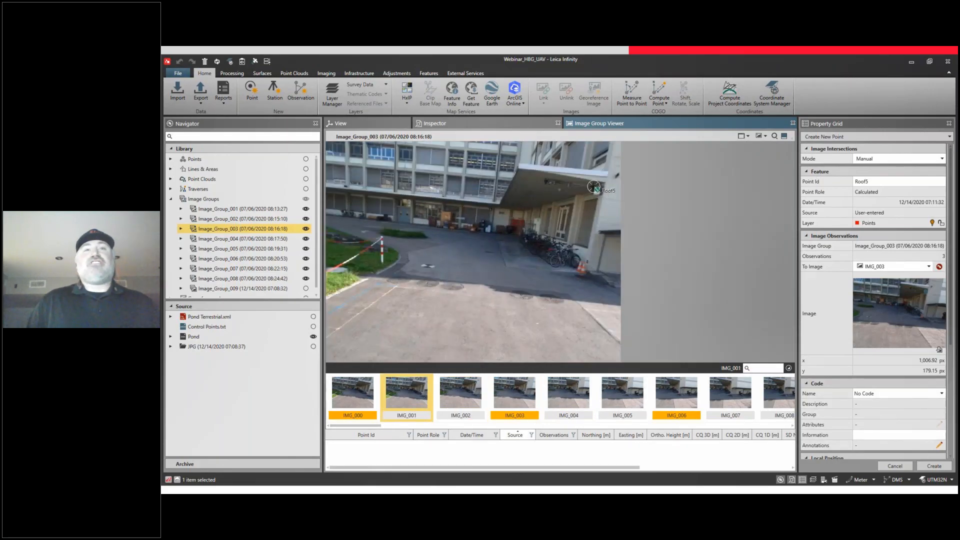
{"action": "scroll", "coordinate": [600, 191], "scroll_direction": "up", "scroll_amount": 5}
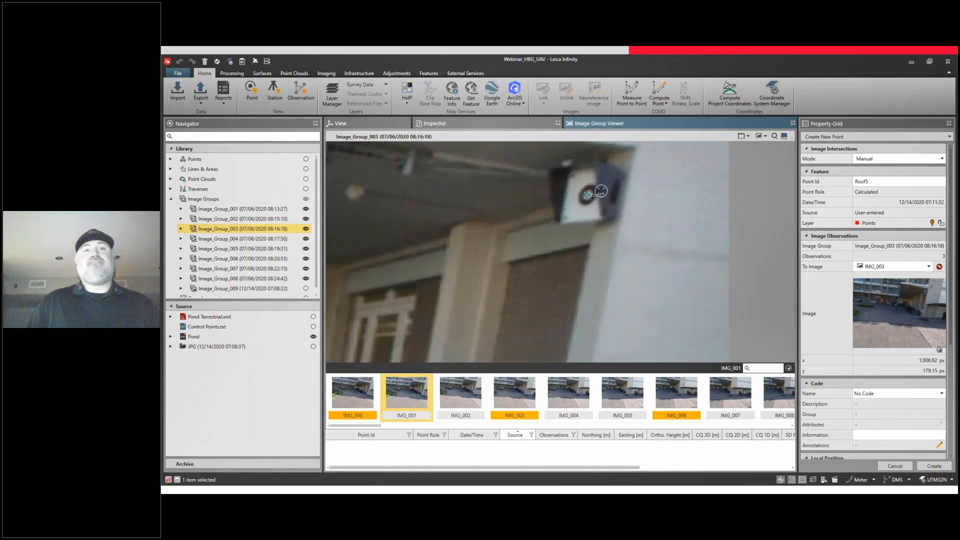
{"action": "left_click", "coordinate": [576, 196]}
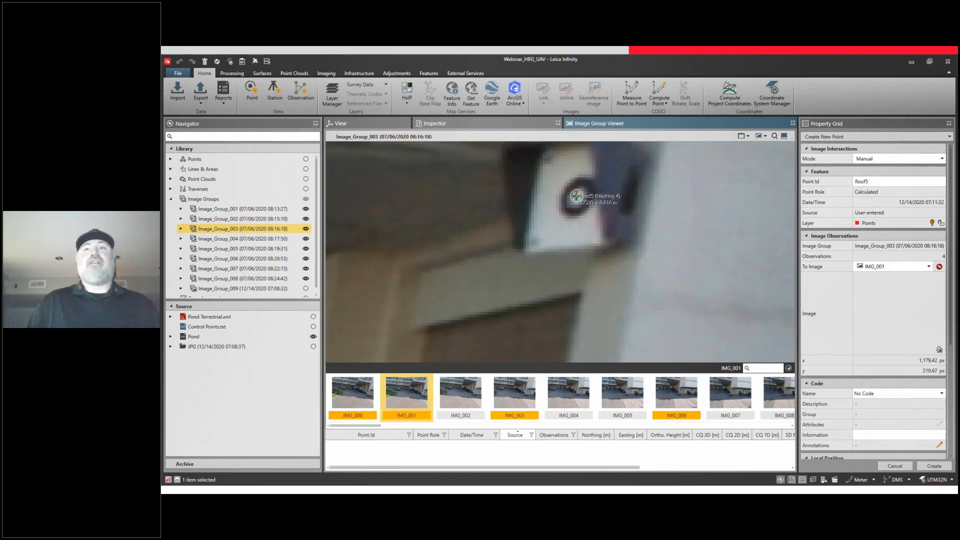
{"action": "left_click", "coordinate": [577, 197]}
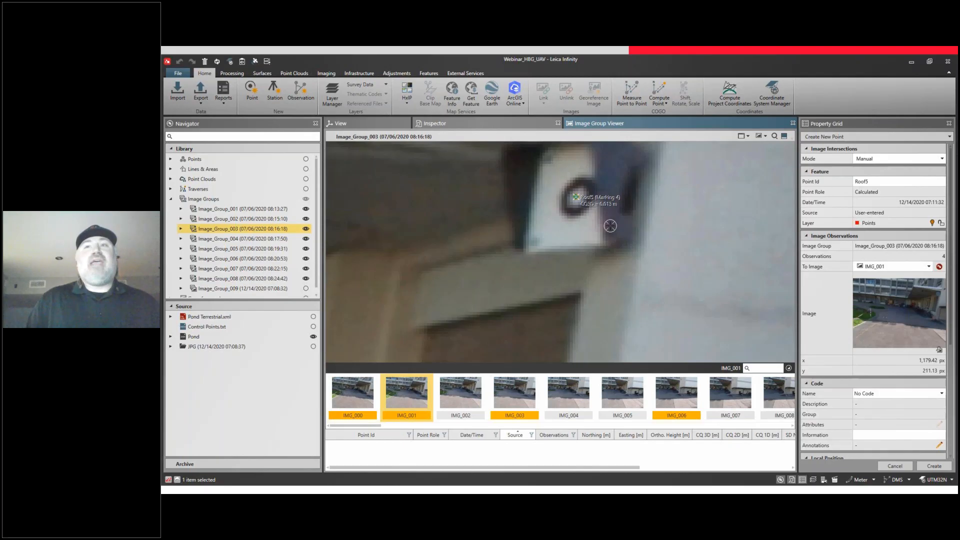
Step: Name the new point CP-Target, create it, and check its marker in the image
{"action": "left_click", "coordinate": [849, 180]}
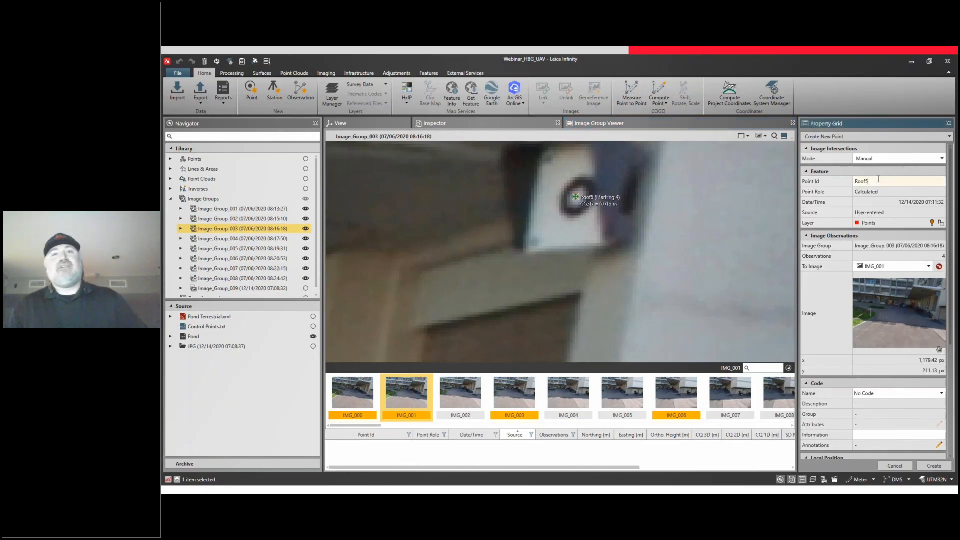
{"action": "key", "text": "ctrl+a"}
{"action": "type", "text": "CP-Ta"}
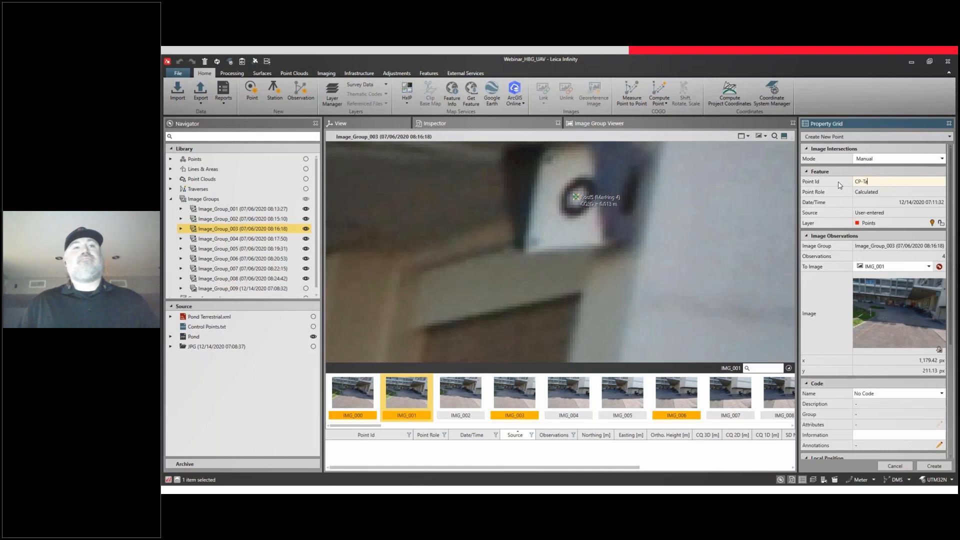
{"action": "type", "text": "rget"}
{"action": "left_click", "coordinate": [934, 466]}
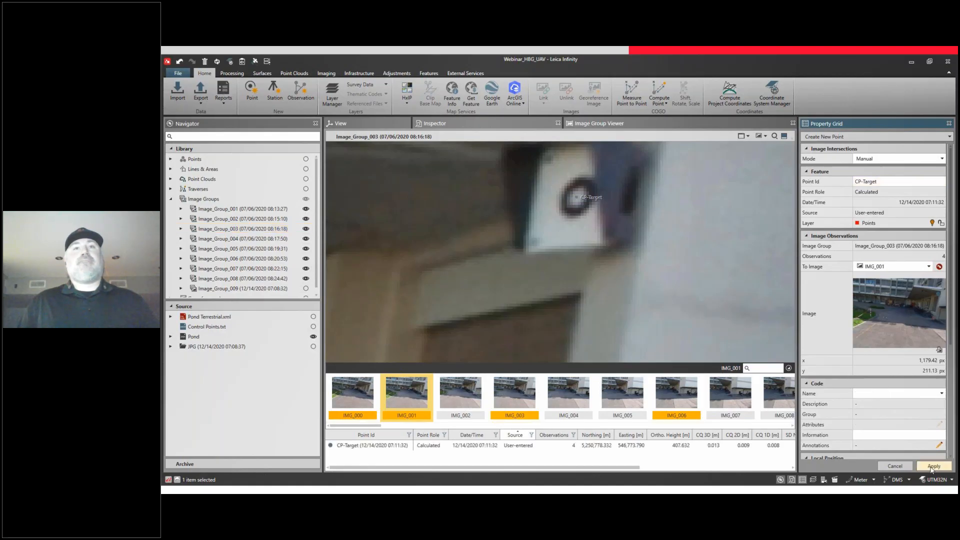
{"action": "left_click", "coordinate": [578, 199]}
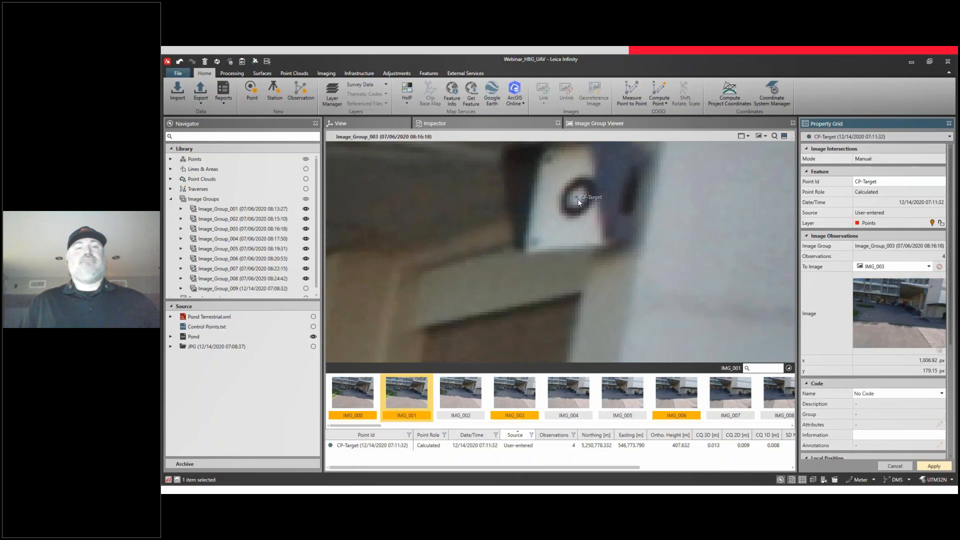
Step: Return to the 3D view and hide the Image Frustums layer
{"action": "left_click", "coordinate": [391, 123]}
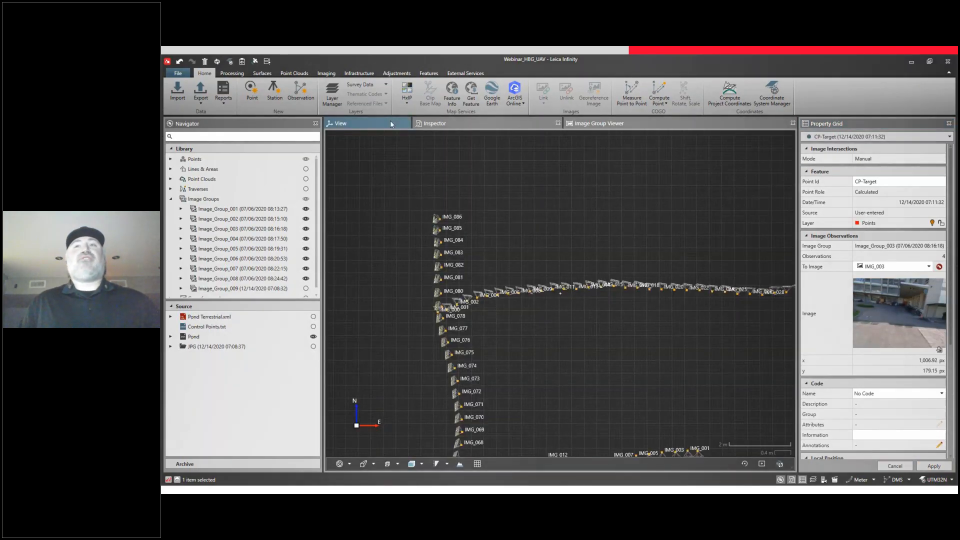
{"action": "scroll", "coordinate": [483, 217], "scroll_direction": "down", "scroll_amount": 1}
{"action": "scroll", "coordinate": [484, 218], "scroll_direction": "down", "scroll_amount": 1}
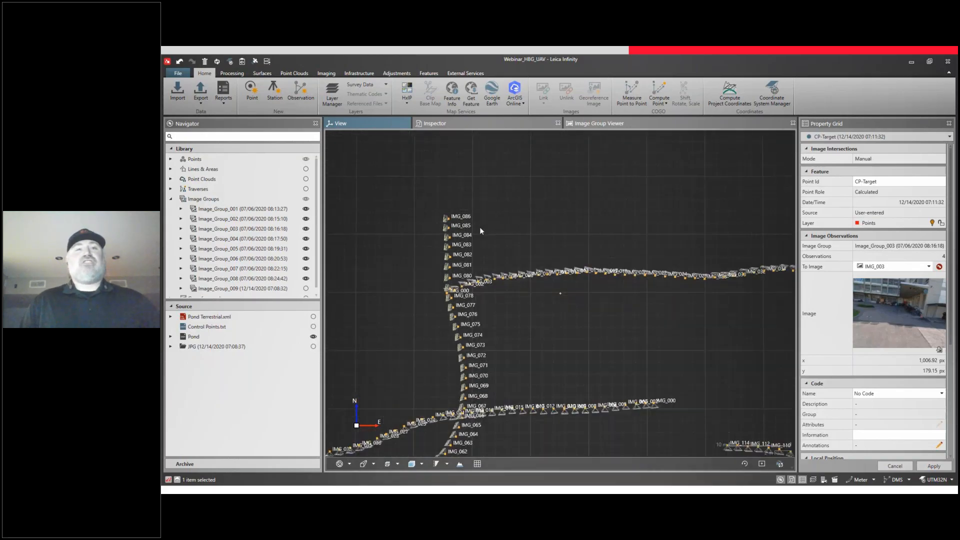
{"action": "left_click", "coordinate": [381, 87]}
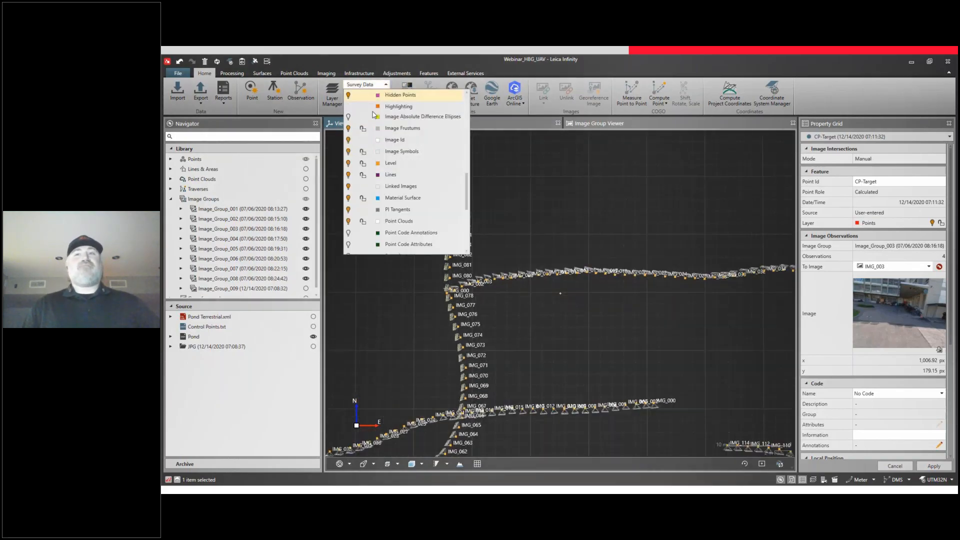
{"action": "left_click", "coordinate": [350, 130]}
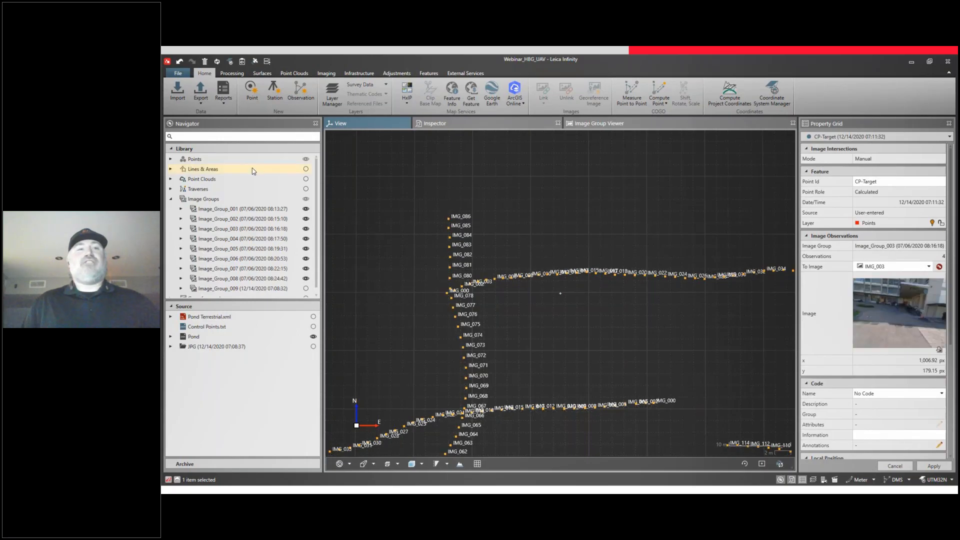
Step: Collapse the image groups, show the Pond Terrestrial.xml data, and orbit to a perspective of the building corner
{"action": "left_click", "coordinate": [171, 199]}
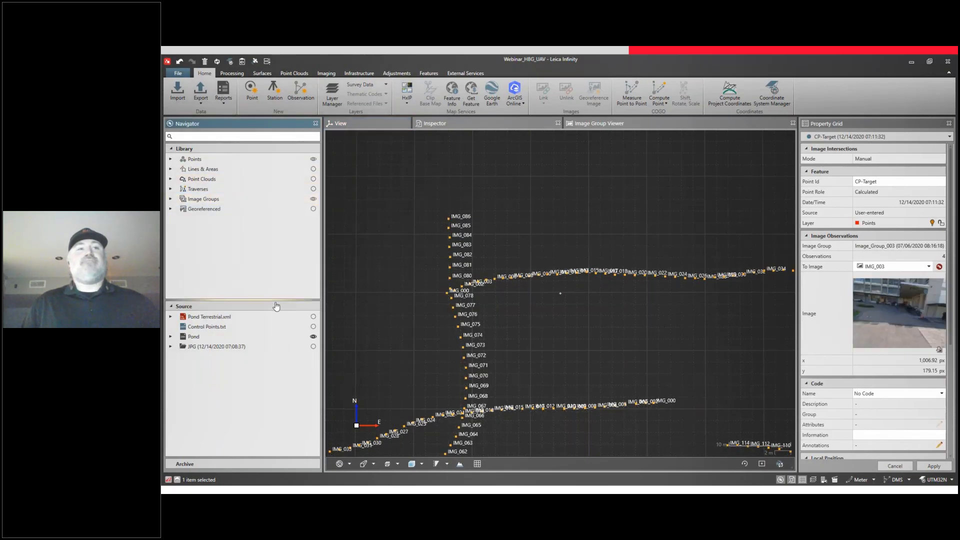
{"action": "left_click", "coordinate": [313, 317]}
{"action": "left_click_drag", "start_coordinate": [478, 236], "coordinate": [478, 286]}
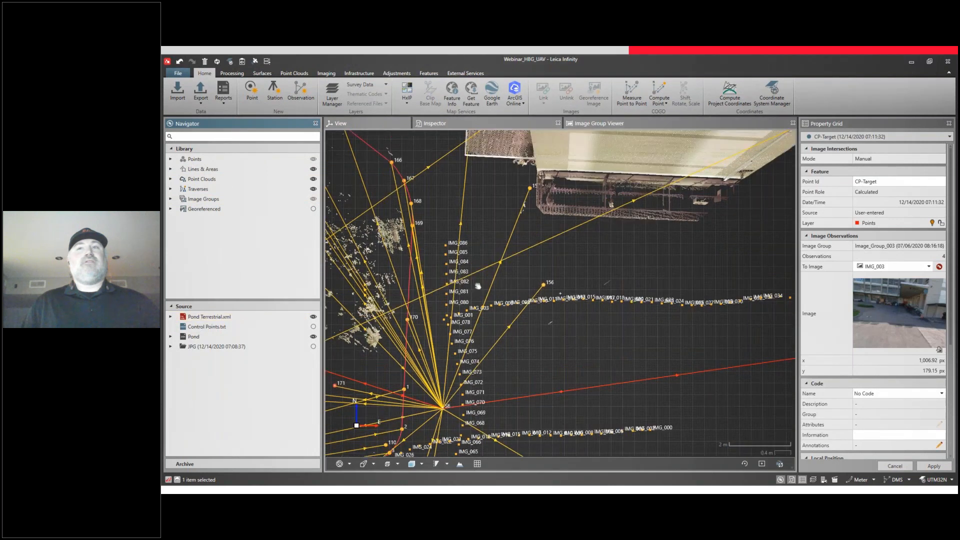
{"action": "middle_click_drag", "start_coordinate": [478, 286], "coordinate": [479, 291]}
{"action": "left_click_drag", "start_coordinate": [479, 291], "coordinate": [505, 268]}
{"action": "left_click_drag", "start_coordinate": [561, 294], "coordinate": [530, 250]}
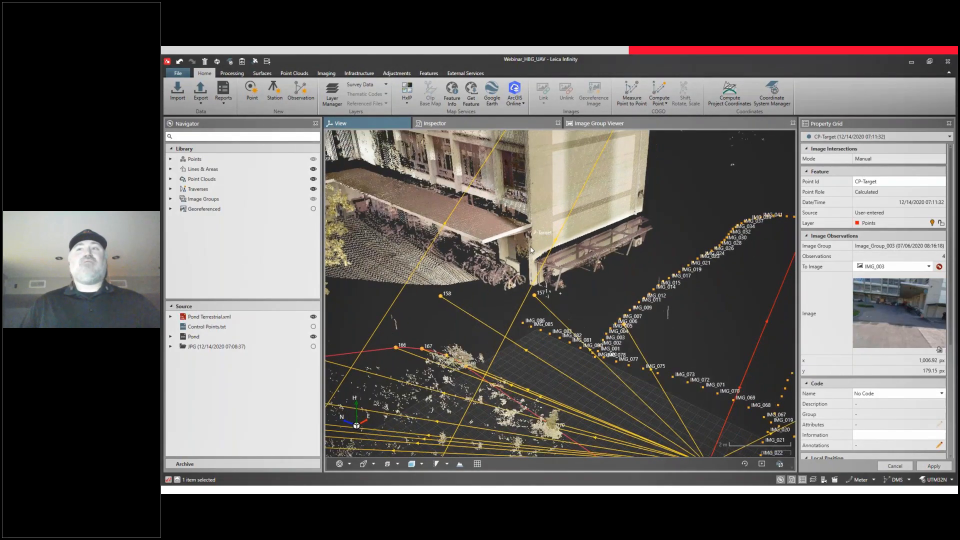
Step: Select CP-Target in the 3D view and inspect its location and coordinates against the building corner's point cloud
{"action": "scroll", "coordinate": [531, 250], "scroll_direction": "up", "scroll_amount": 5}
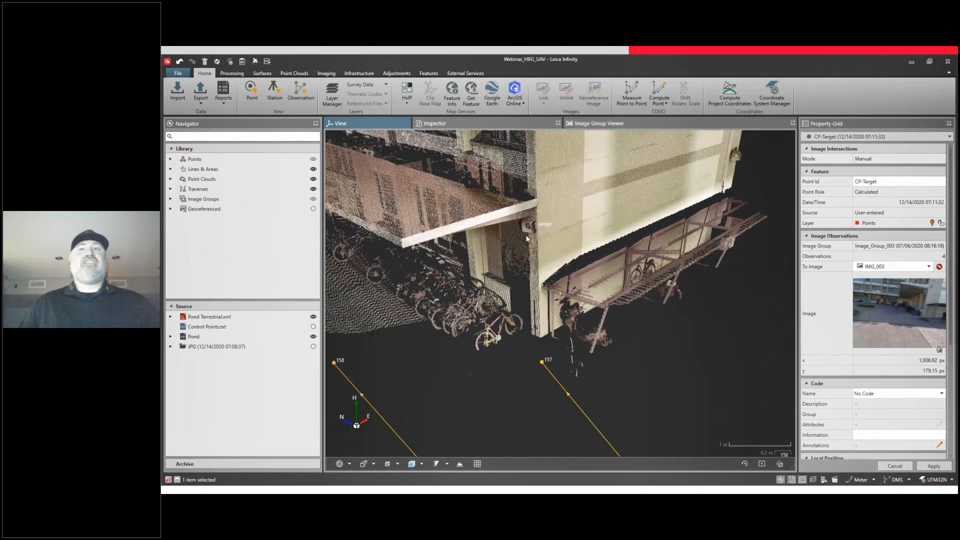
{"action": "scroll", "coordinate": [526, 239], "scroll_direction": "up", "scroll_amount": 2}
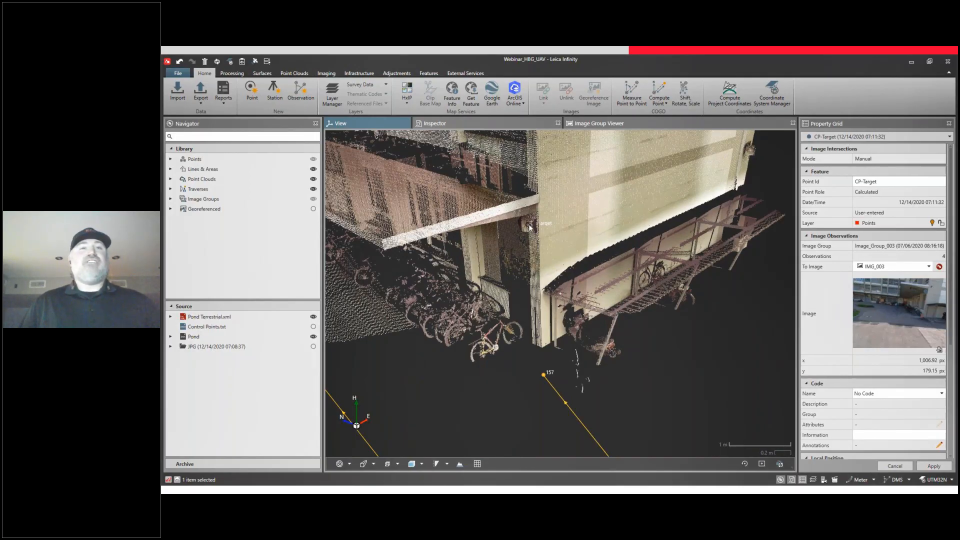
{"action": "left_click", "coordinate": [530, 227]}
{"action": "scroll", "coordinate": [530, 230], "scroll_direction": "up", "scroll_amount": 3}
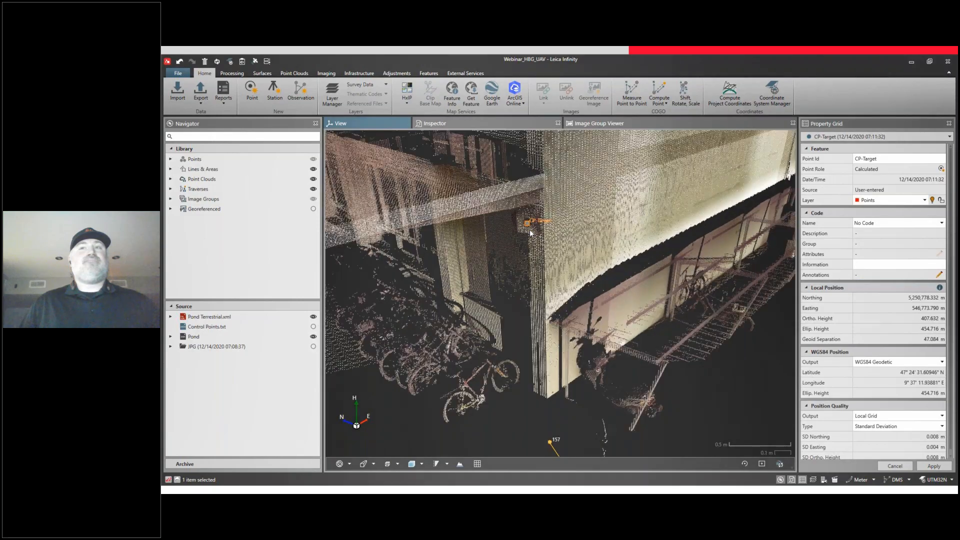
{"action": "scroll", "coordinate": [531, 233], "scroll_direction": "up", "scroll_amount": 3}
{"action": "mouse_move", "coordinate": [532, 233]}
{"action": "middle_mouse_down"}
{"action": "mouse_move", "coordinate": [502, 235]}
{"action": "mouse_move", "coordinate": [526, 233]}
{"action": "middle_mouse_up"}
{"action": "scroll", "coordinate": [526, 232], "scroll_direction": "down", "scroll_amount": 3}
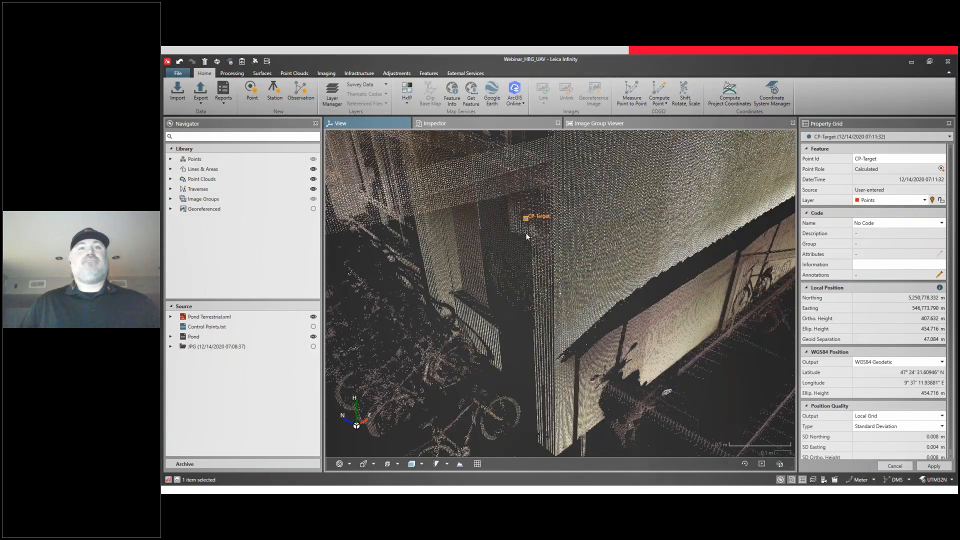
{"action": "scroll", "coordinate": [527, 235], "scroll_direction": "down", "scroll_amount": 3}
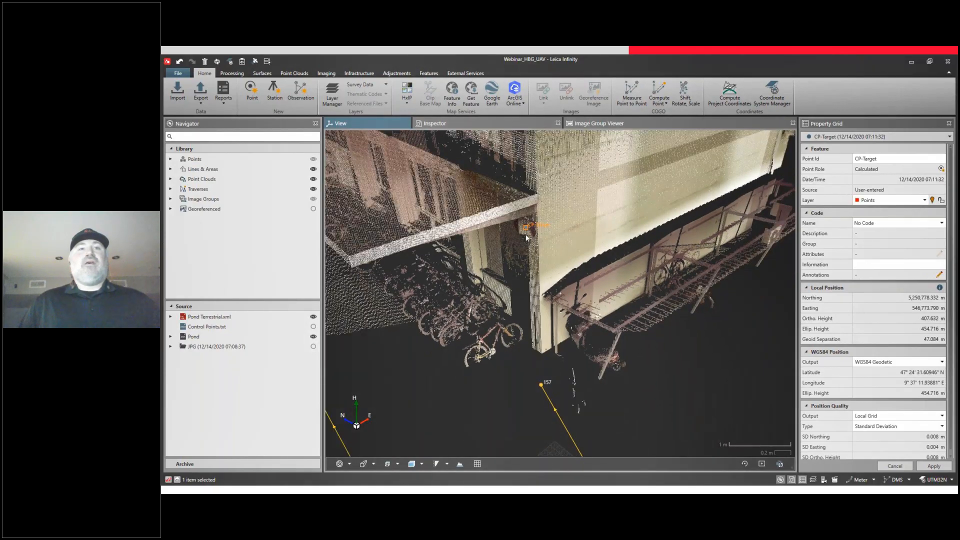
Step: Increase the point cloud's display point size by two steps and inspect the cloud around CP-Target
{"action": "left_click", "coordinate": [300, 74]}
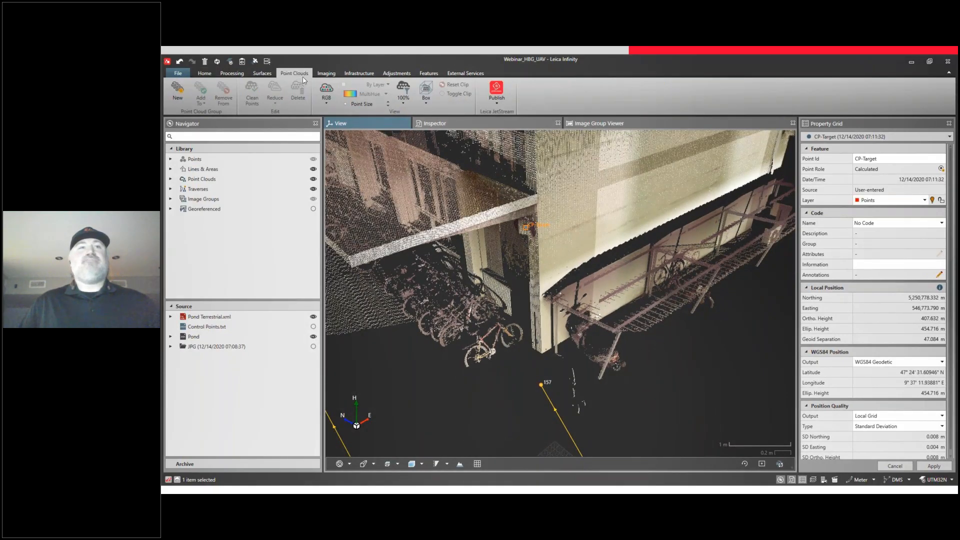
{"action": "left_click", "coordinate": [388, 102]}
{"action": "left_click", "coordinate": [388, 102]}
{"action": "scroll", "coordinate": [533, 226], "scroll_direction": "up", "scroll_amount": 5}
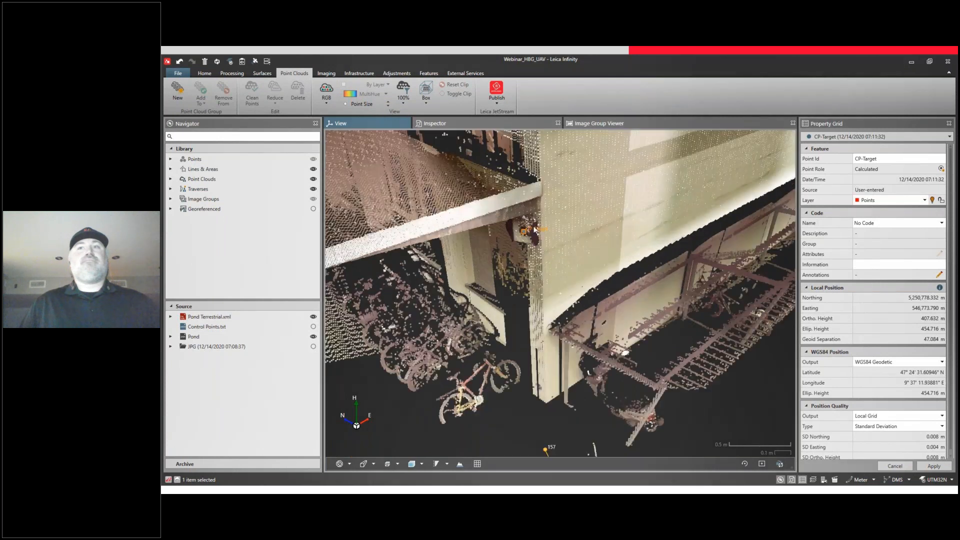
{"action": "mouse_move", "coordinate": [532, 240]}
{"action": "left_mouse_down"}
{"action": "mouse_move", "coordinate": [488, 231]}
{"action": "mouse_move", "coordinate": [521, 239]}
{"action": "left_mouse_up"}
{"action": "scroll", "coordinate": [521, 239], "scroll_direction": "down", "scroll_amount": 3}
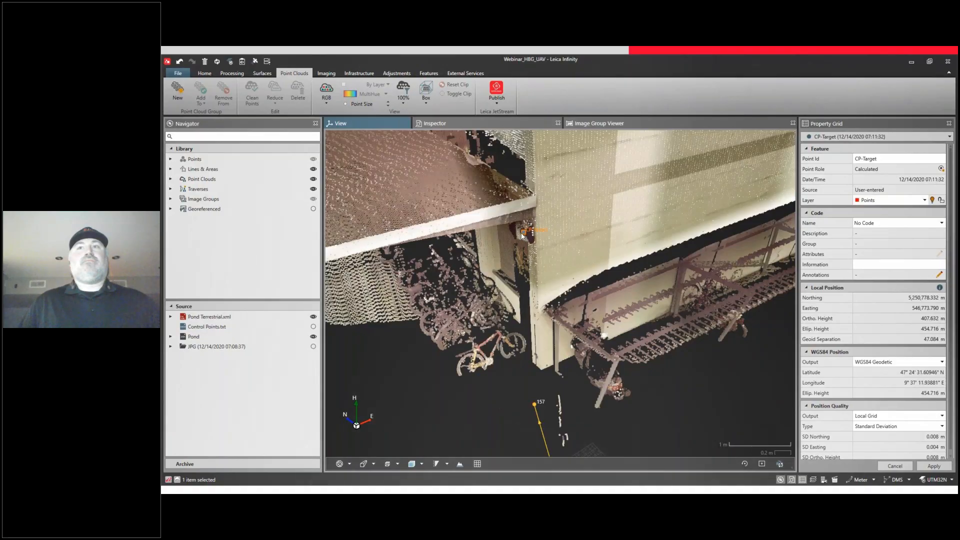
Step: Reduce the point cloud's display point size by three steps and view the wider area around the building corner
{"action": "scroll", "coordinate": [521, 239], "scroll_direction": "down", "scroll_amount": 5}
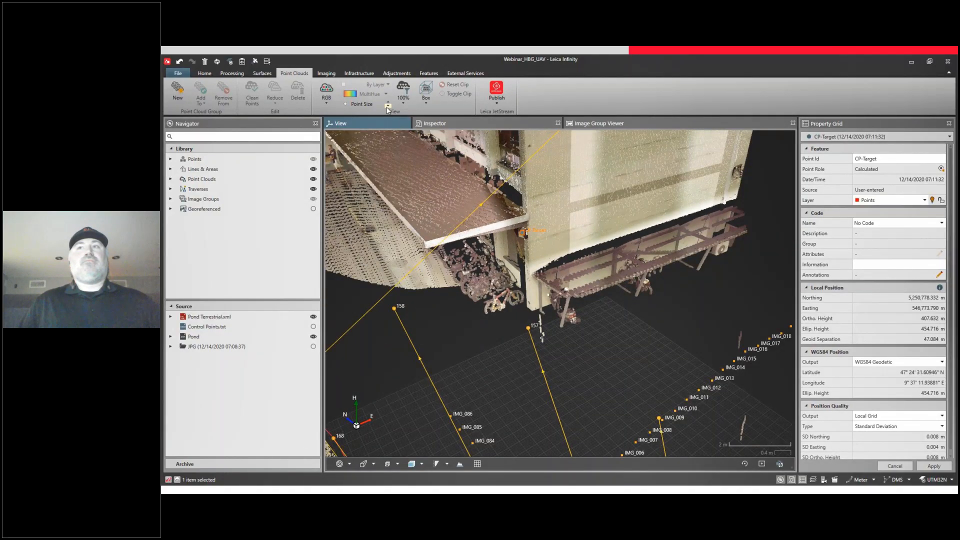
{"action": "left_click", "coordinate": [388, 106]}
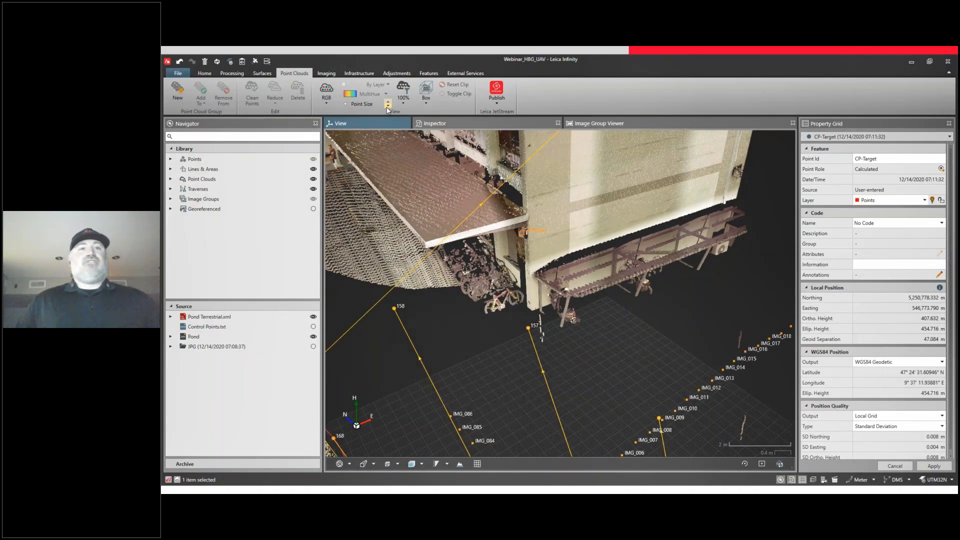
{"action": "left_click", "coordinate": [387, 106]}
{"action": "left_click", "coordinate": [388, 106]}
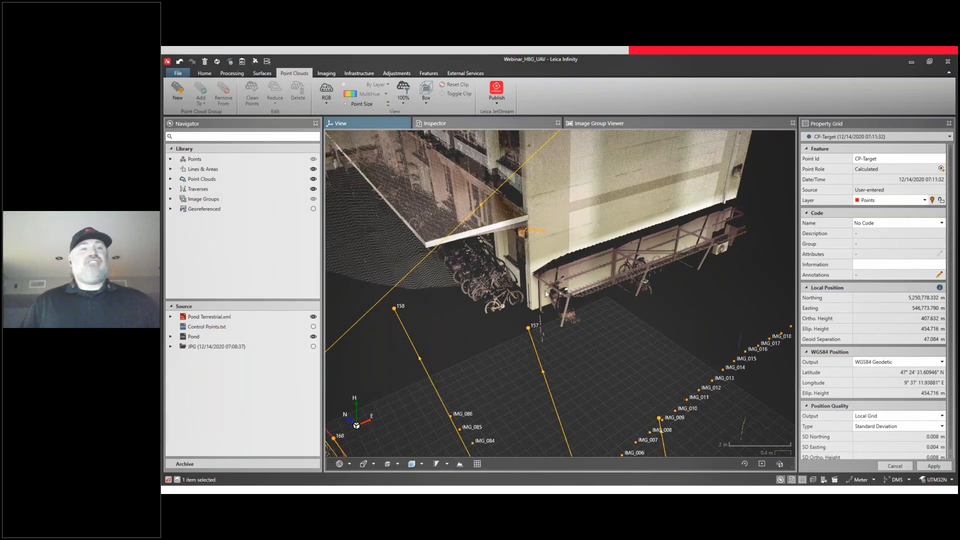
{"action": "scroll", "coordinate": [544, 293], "scroll_direction": "down", "scroll_amount": 2}
{"action": "scroll", "coordinate": [545, 293], "scroll_direction": "down", "scroll_amount": 4}
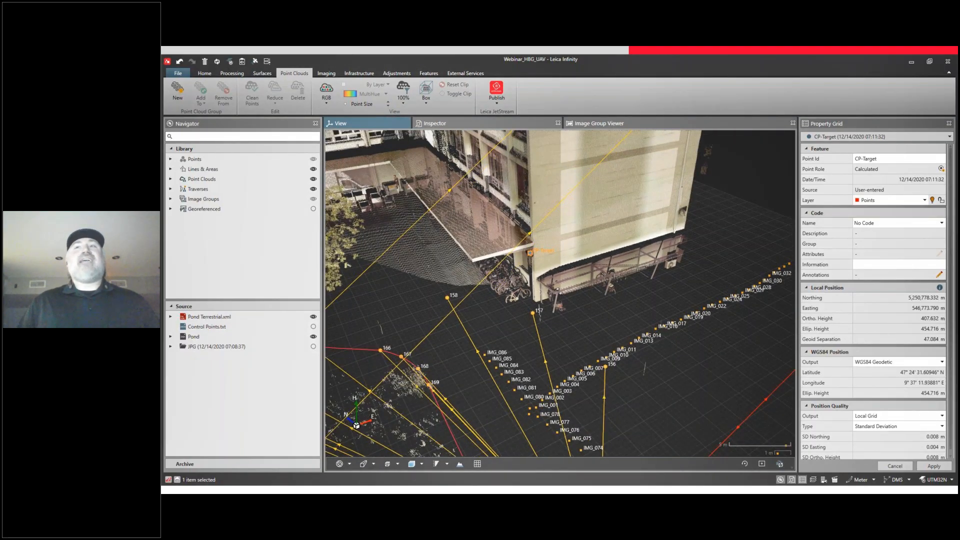
Step: Hide the TPS Observations layer of the survey data in the 3D view of the whole building site
{"action": "scroll", "coordinate": [528, 289], "scroll_direction": "down", "scroll_amount": 5}
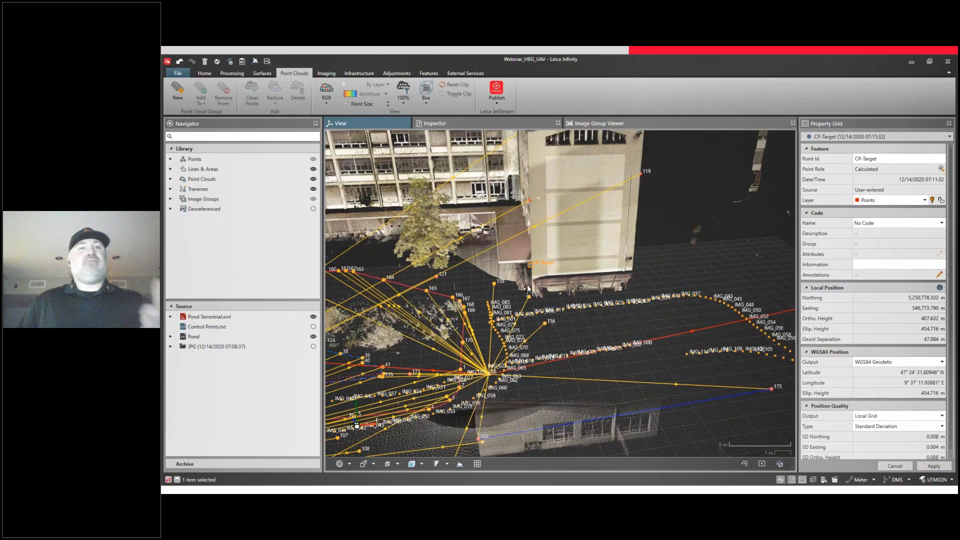
{"action": "middle_click_drag", "start_coordinate": [528, 289], "coordinate": [527, 293]}
{"action": "middle_click_drag", "start_coordinate": [515, 288], "coordinate": [693, 260]}
{"action": "scroll", "coordinate": [571, 289], "scroll_direction": "down", "scroll_amount": 1}
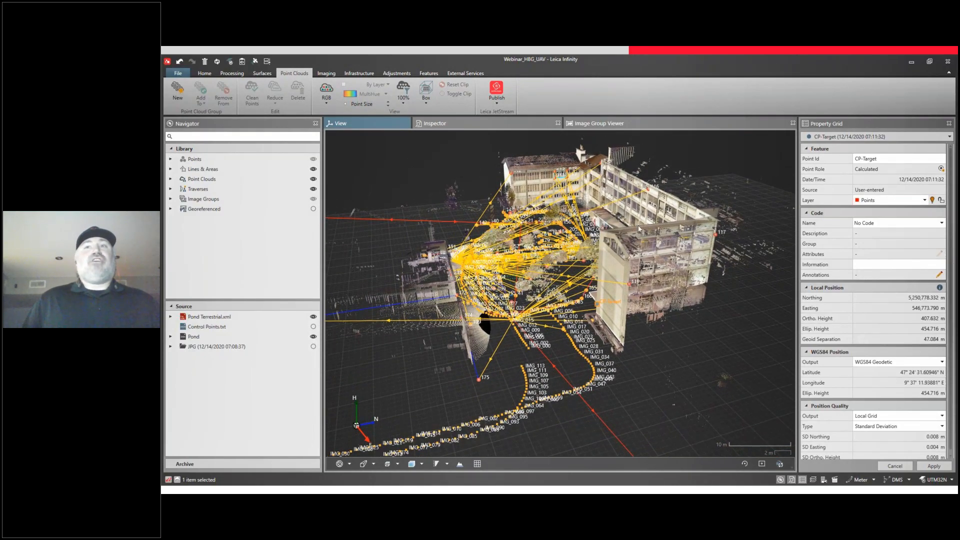
{"action": "left_click", "coordinate": [205, 74]}
{"action": "left_click", "coordinate": [386, 86]}
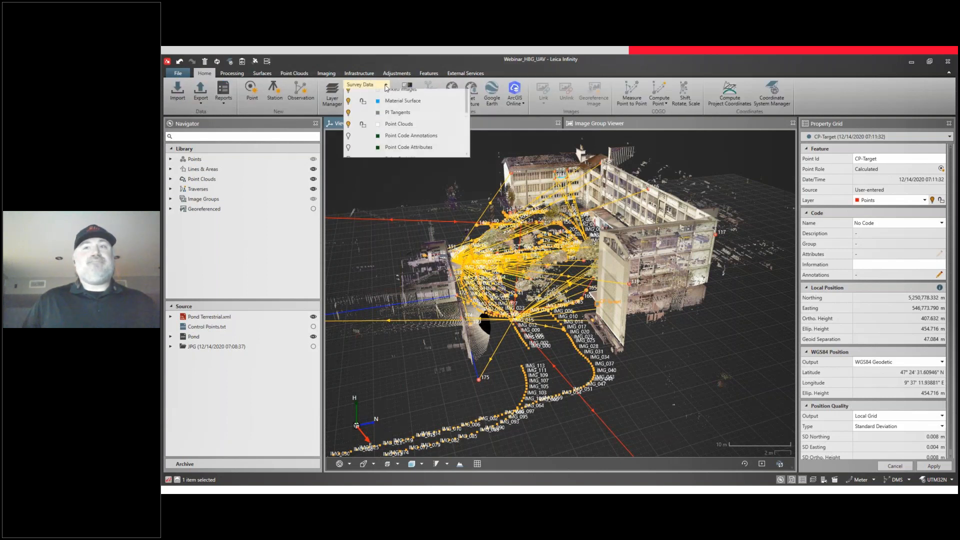
{"action": "scroll", "coordinate": [403, 170], "scroll_direction": "down", "scroll_amount": 5}
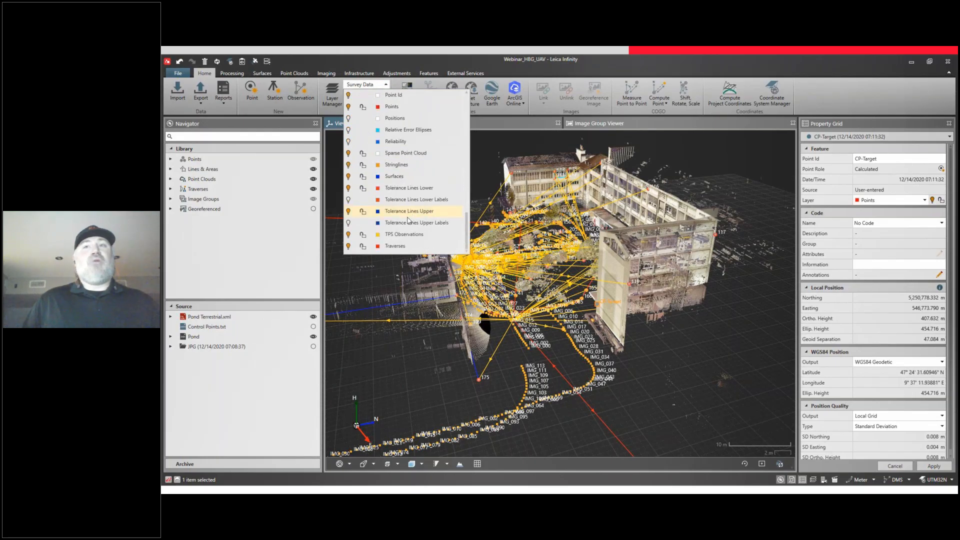
{"action": "left_click", "coordinate": [350, 234]}
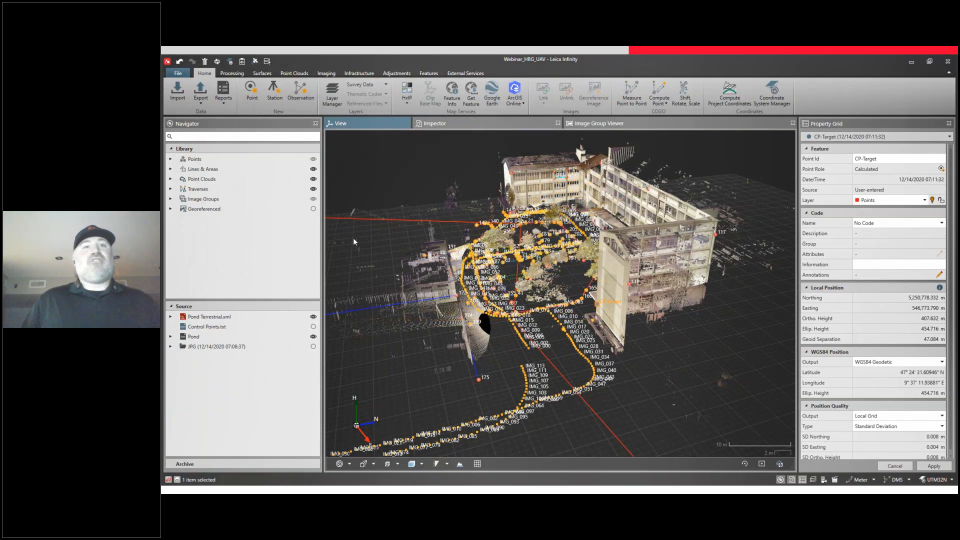
Step: List the project's image groups in the Inspector and select the terrestrial groups Image_Group_001 through Image_Group_008
{"action": "middle_click_drag", "start_coordinate": [518, 314], "coordinate": [498, 316]}
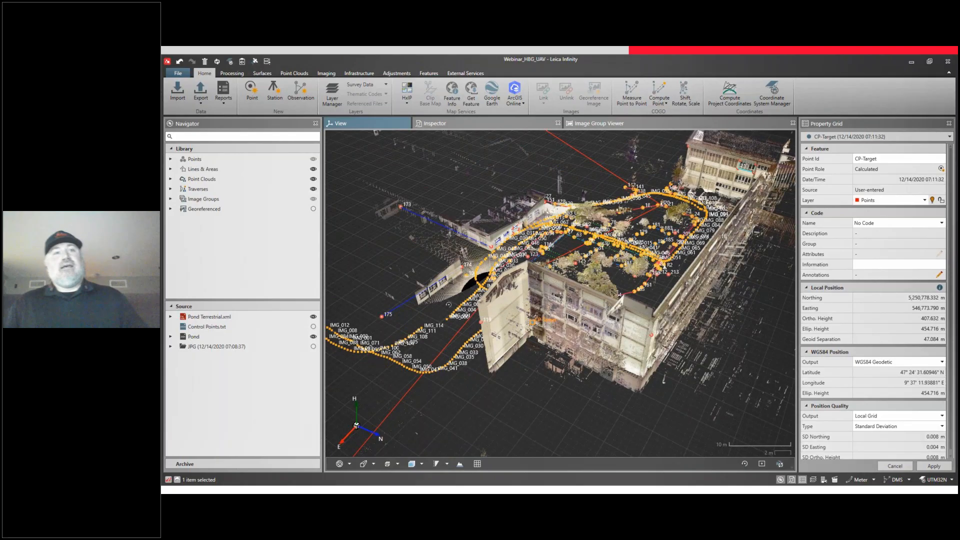
{"action": "scroll", "coordinate": [512, 298], "scroll_direction": "down", "scroll_amount": 2}
{"action": "middle_click_drag", "start_coordinate": [512, 298], "coordinate": [502, 307]}
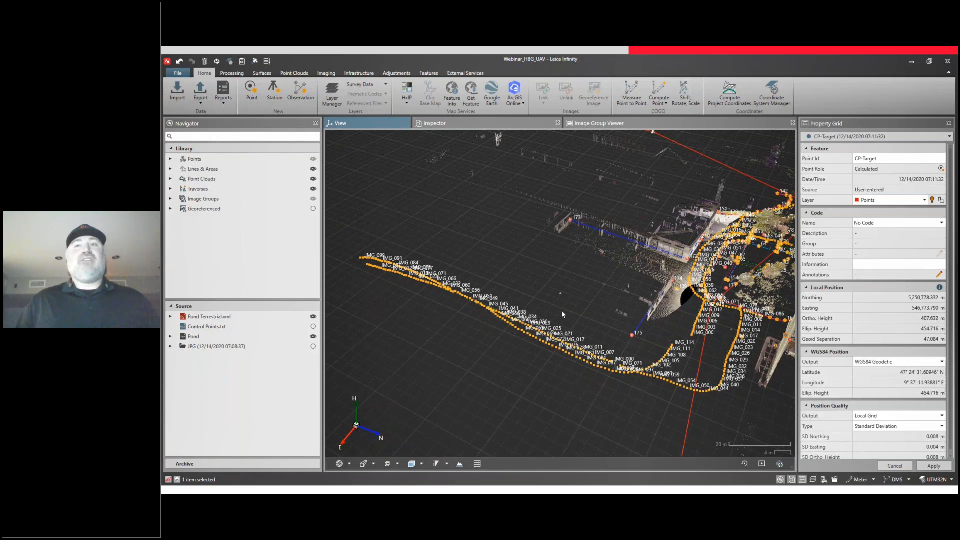
{"action": "middle_click_drag", "start_coordinate": [670, 315], "coordinate": [591, 321]}
{"action": "left_click", "coordinate": [435, 123]}
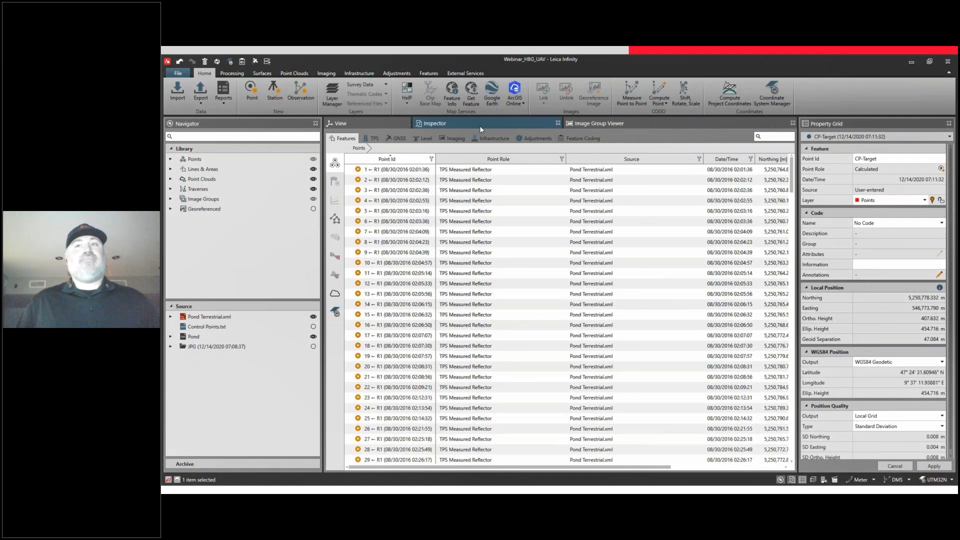
{"action": "left_click", "coordinate": [455, 138]}
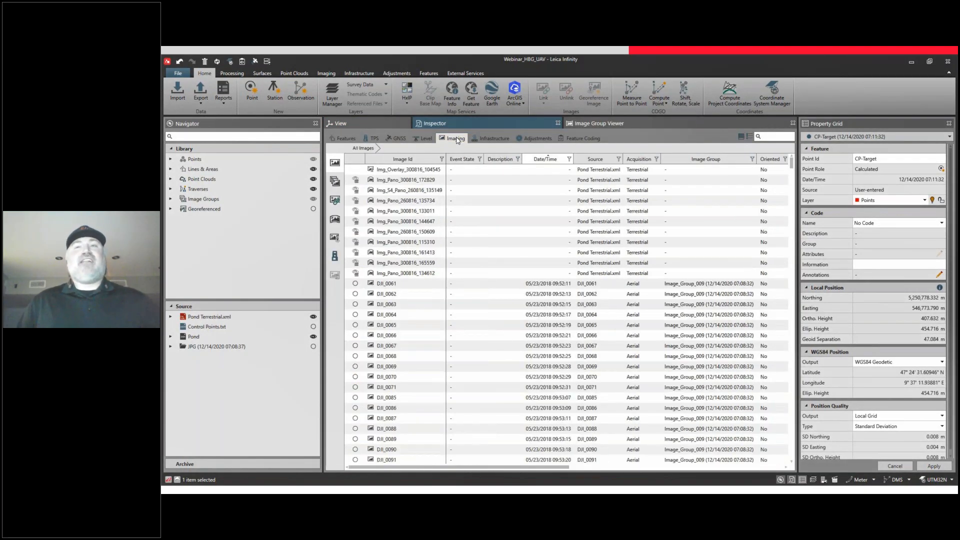
{"action": "left_click", "coordinate": [335, 183]}
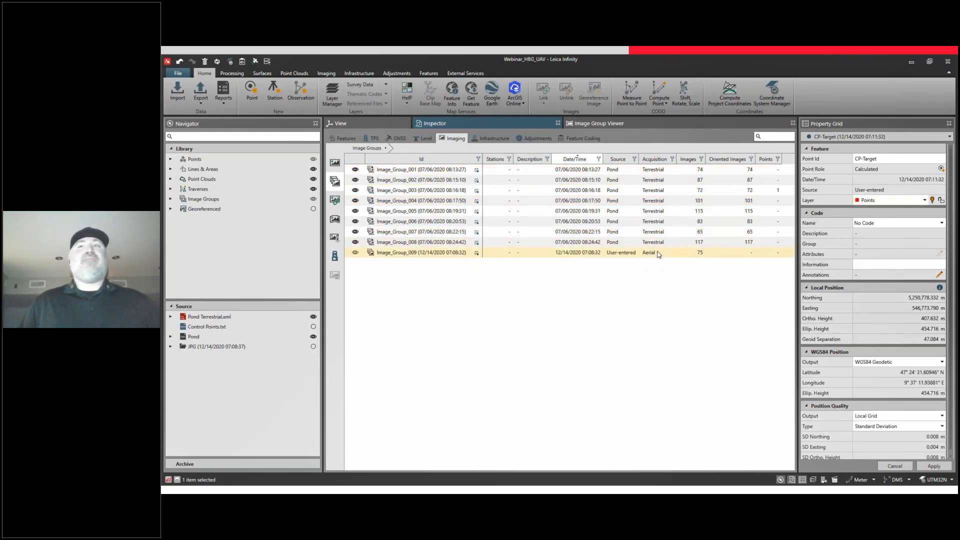
{"action": "left_click", "coordinate": [448, 172]}
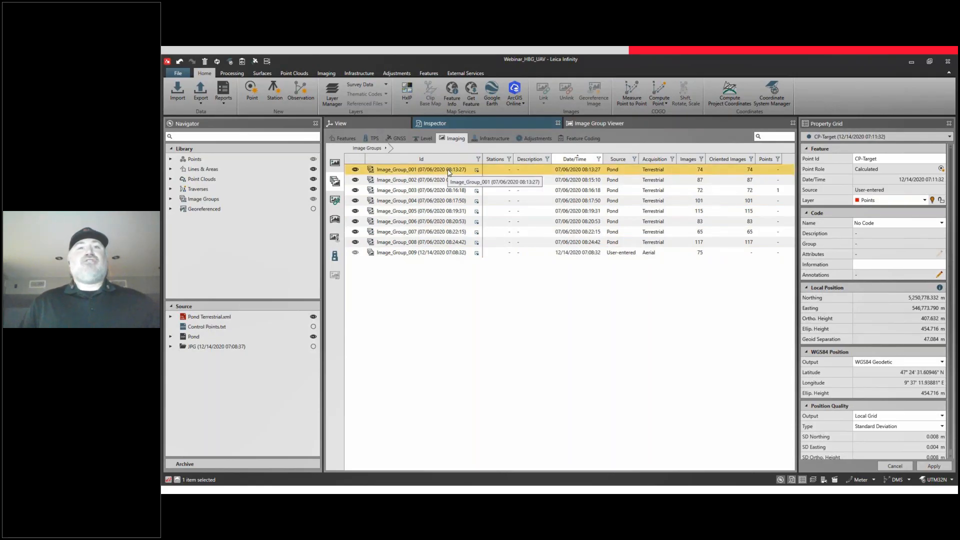
{"action": "left_click", "coordinate": [459, 243], "text": "shift"}
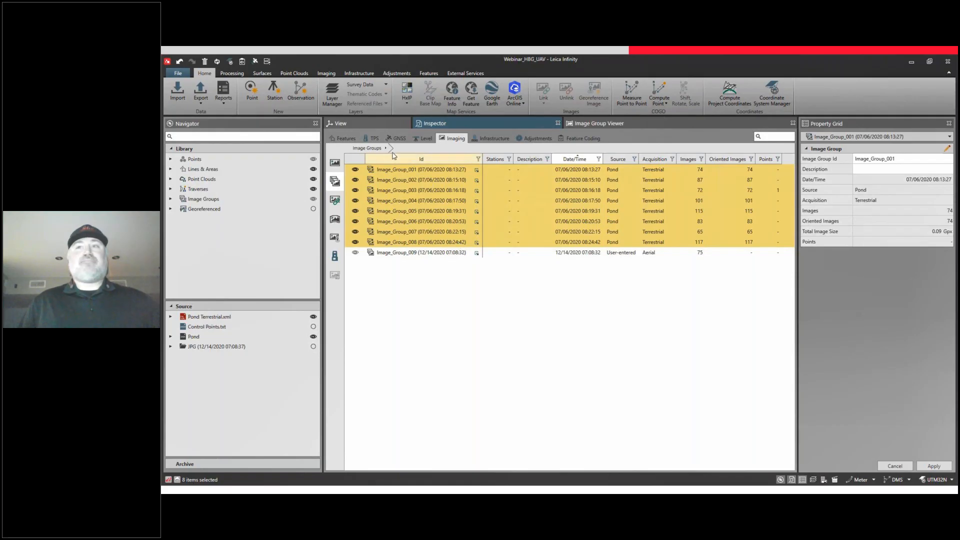
Step: Open the image processing settings for the selected terrestrial groups and show the processing resolution choices
{"action": "left_click", "coordinate": [332, 75]}
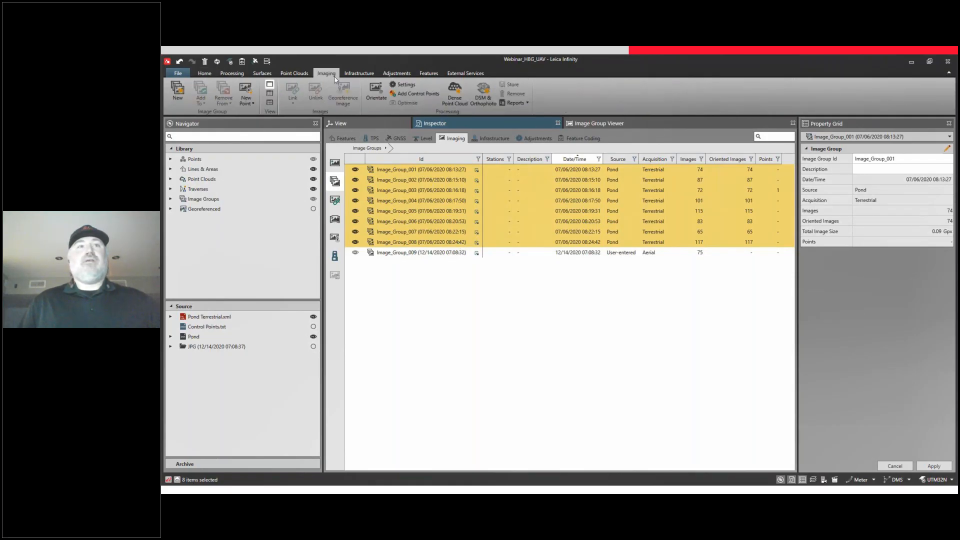
{"action": "left_click", "coordinate": [403, 86]}
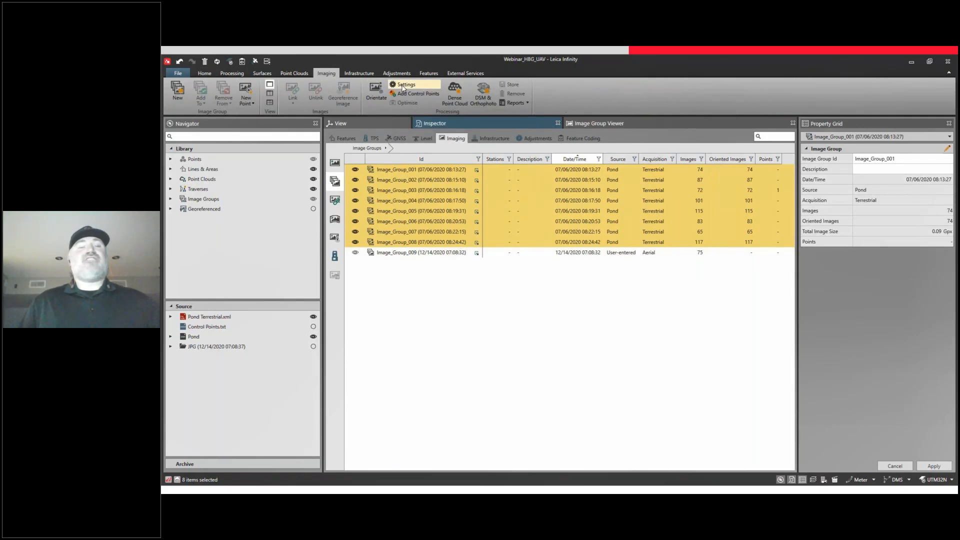
{"action": "left_click", "coordinate": [578, 173]}
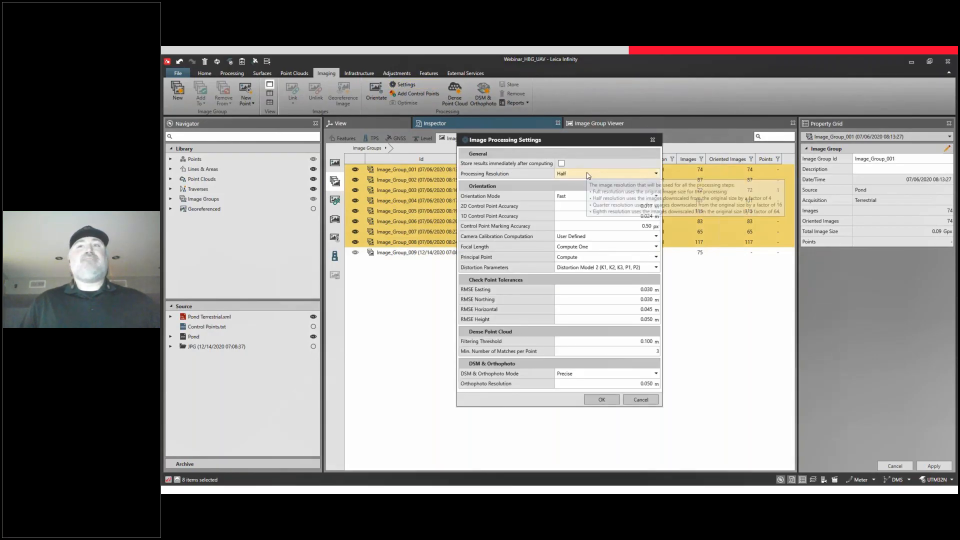
Step: Set the image processing resolution to Full and the dense point cloud filtering threshold to 0.04 m, and accept the settings
{"action": "left_click", "coordinate": [579, 186]}
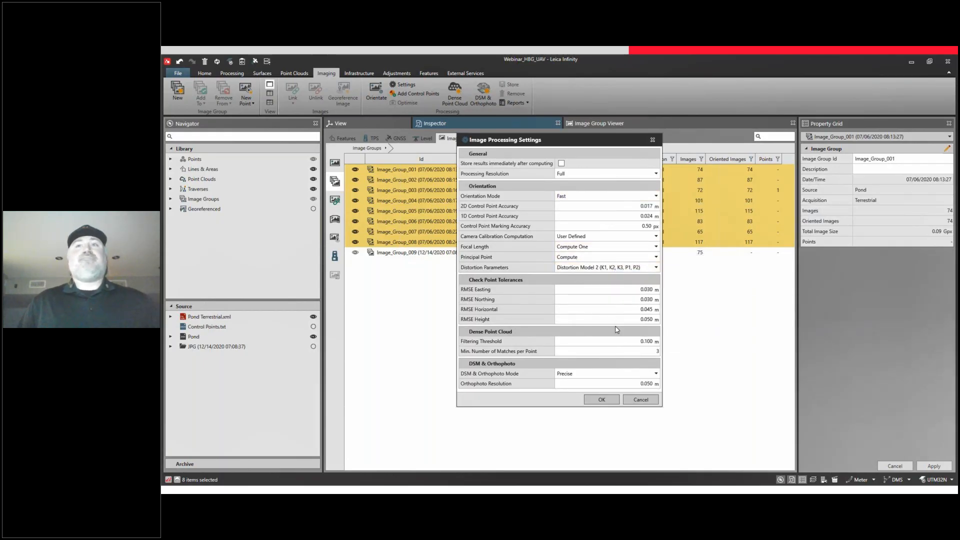
{"action": "left_click", "coordinate": [653, 345]}
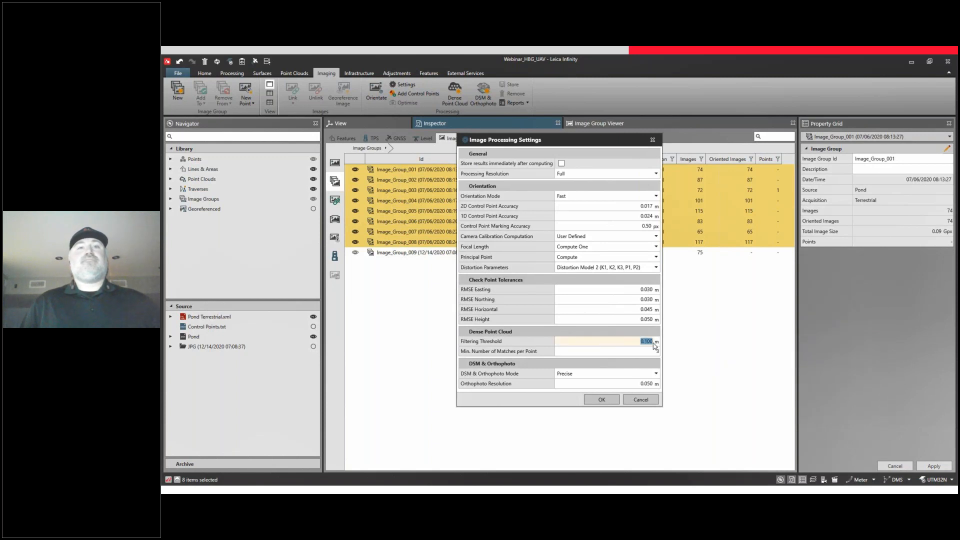
{"action": "type", "text": "0."}
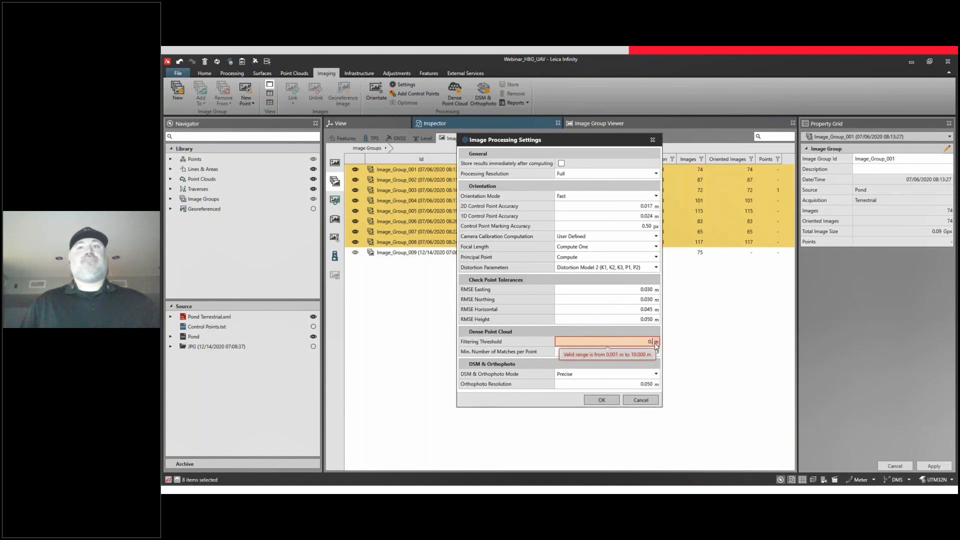
{"action": "type", "text": "04"}
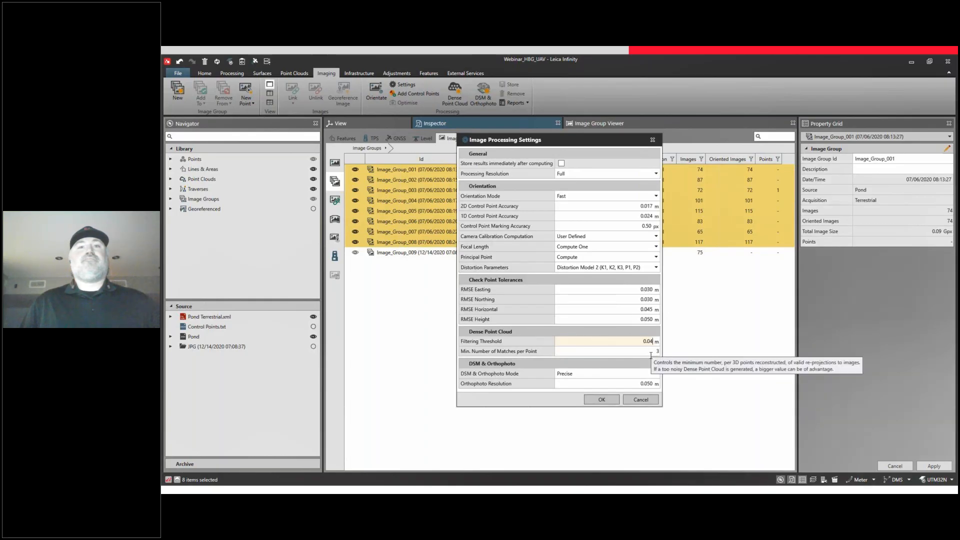
{"action": "left_click", "coordinate": [641, 351]}
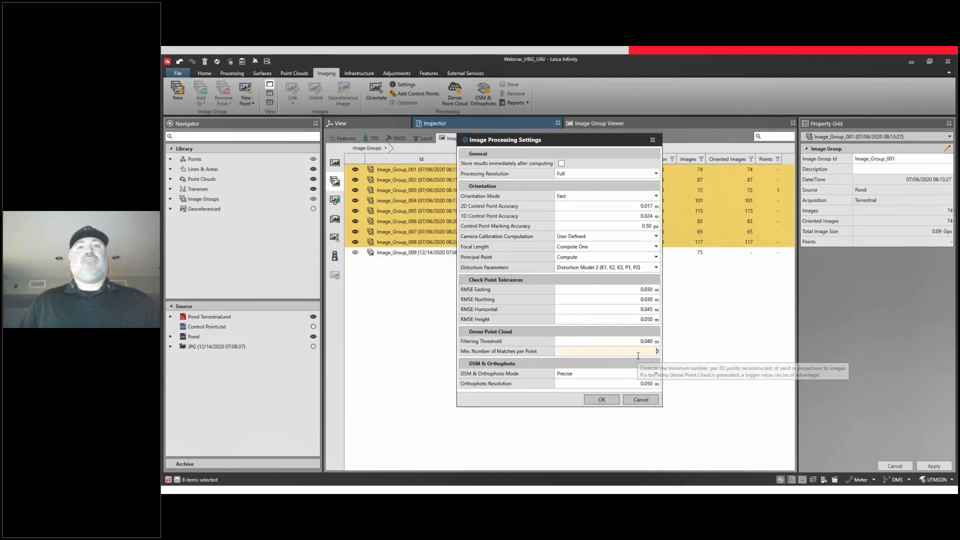
{"action": "left_click", "coordinate": [603, 400]}
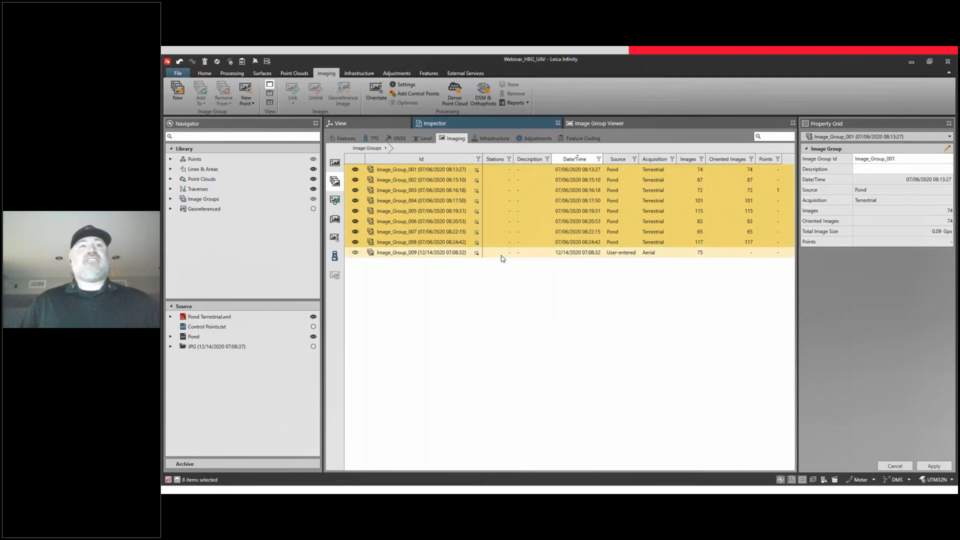
Step: Start dense point cloud processing for the eight selected terrestrial image groups and display the queued tasks in the imaging results
{"action": "right_click", "coordinate": [498, 226]}
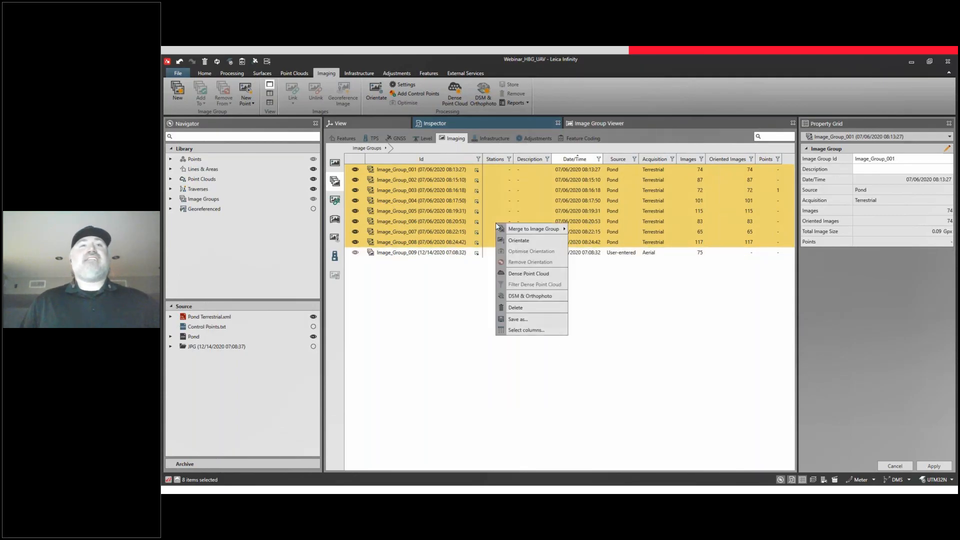
{"action": "left_click", "coordinate": [540, 275]}
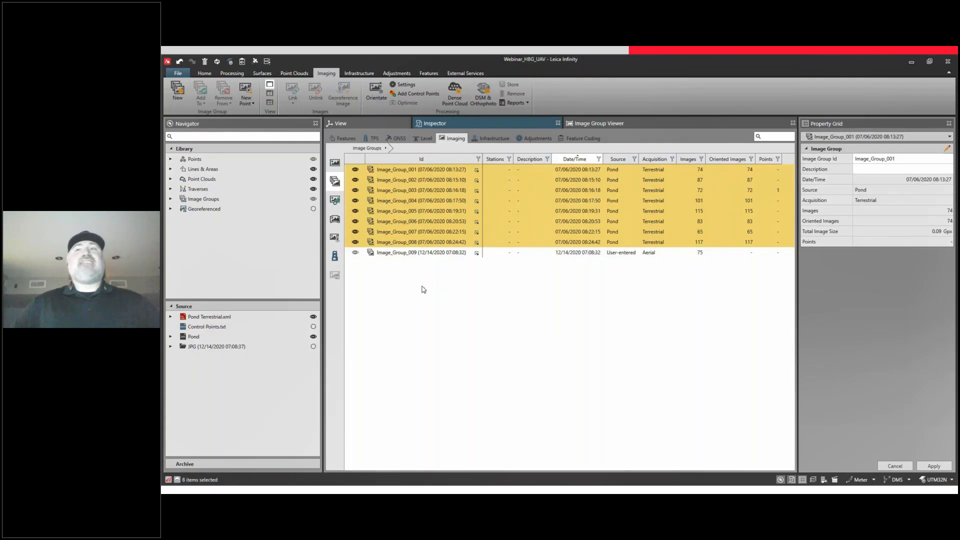
{"action": "left_click", "coordinate": [336, 276]}
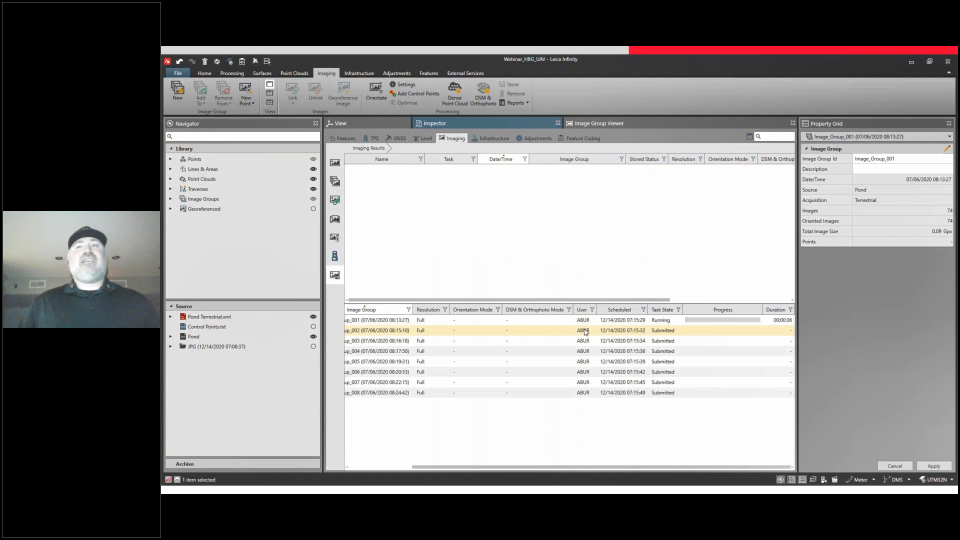
{"action": "left_click_drag", "start_coordinate": [614, 471], "coordinate": [525, 458]}
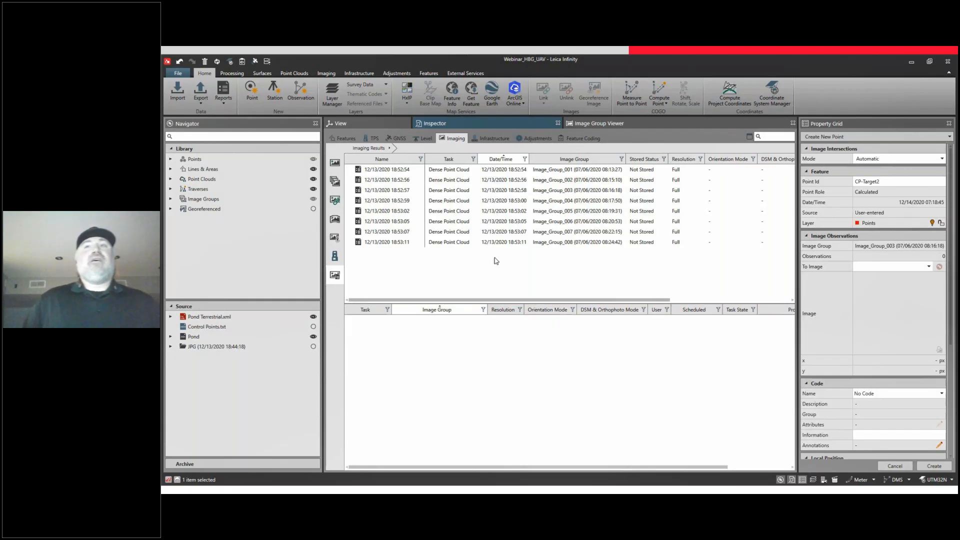
Step: Store the dense point cloud results of Image_Group_001 through Image_Group_008
{"action": "left_click", "coordinate": [645, 170]}
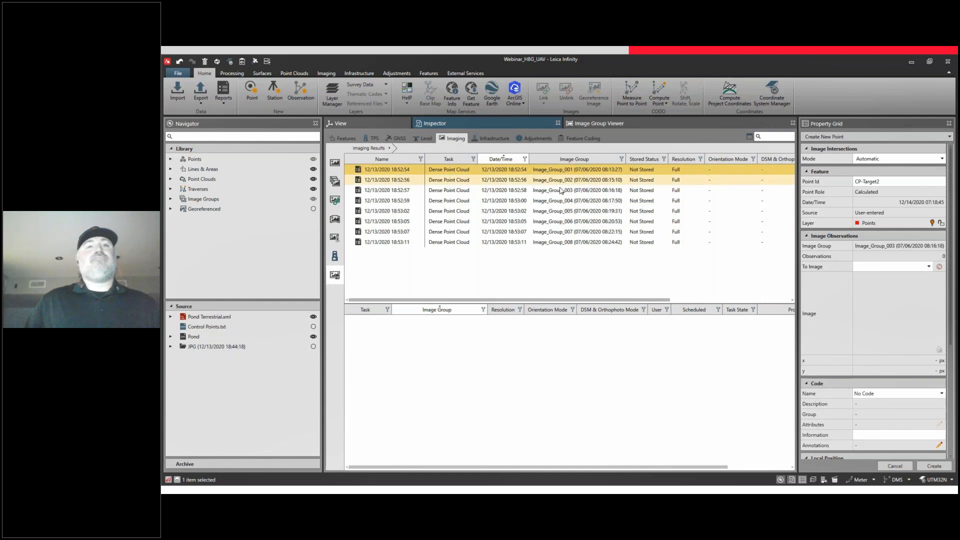
{"action": "left_click", "coordinate": [567, 243], "text": "shift"}
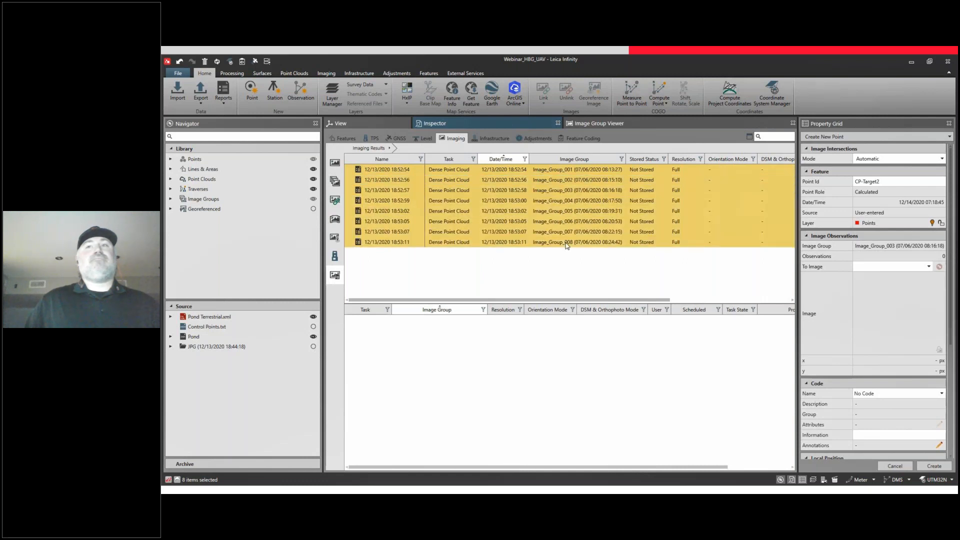
{"action": "right_click", "coordinate": [561, 199]}
{"action": "left_click", "coordinate": [578, 205]}
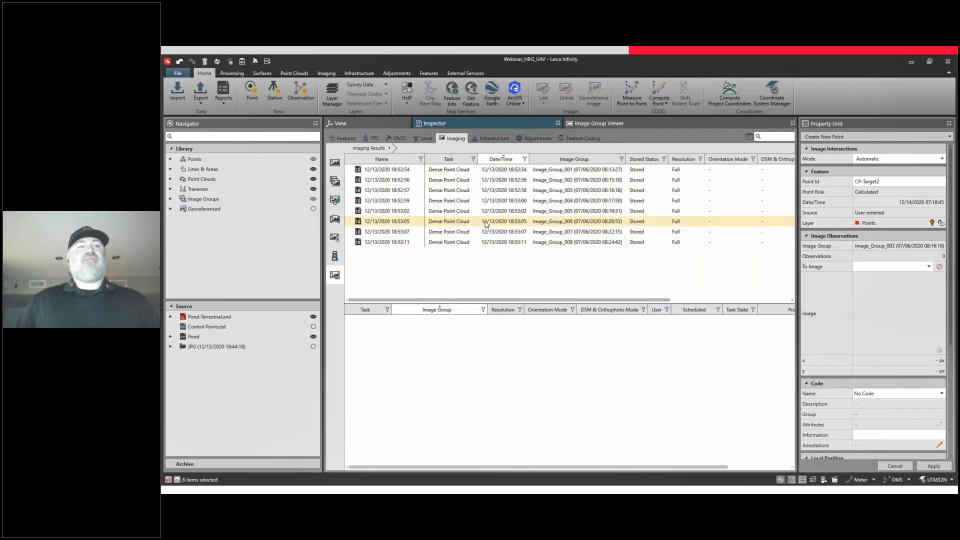
Step: Hide and show the Pond source to compare the 3D scene without and with its dense point clouds
{"action": "left_click", "coordinate": [313, 336]}
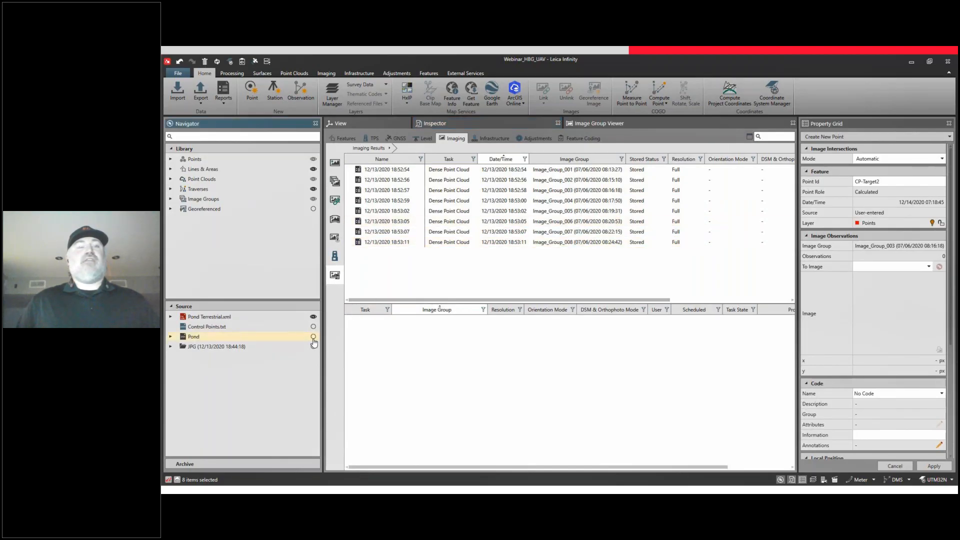
{"action": "left_click", "coordinate": [392, 124]}
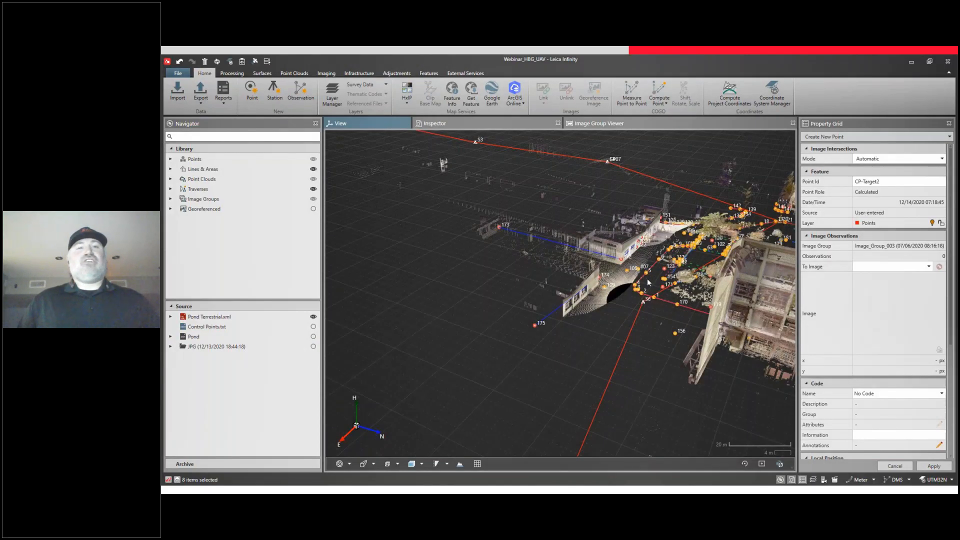
{"action": "scroll", "coordinate": [698, 310], "scroll_direction": "up", "scroll_amount": 4}
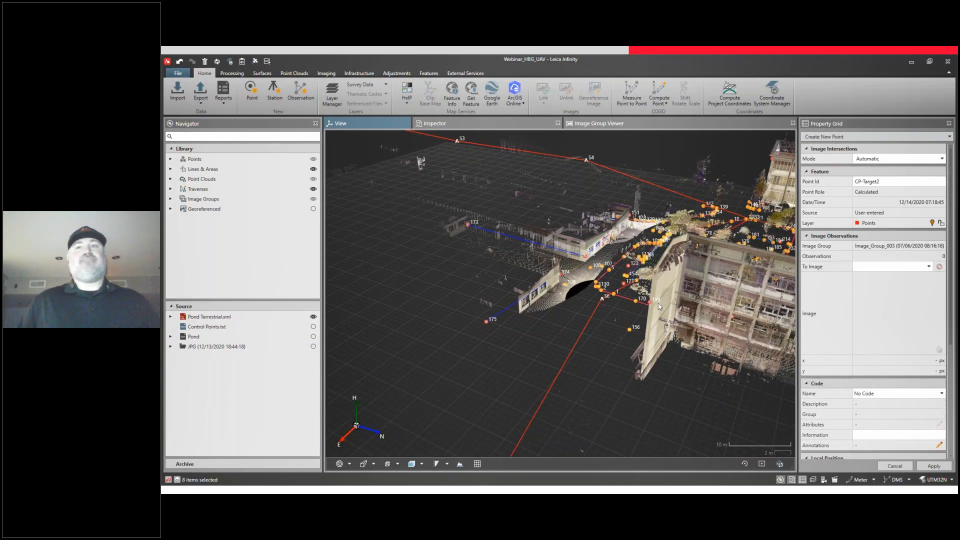
{"action": "left_click", "coordinate": [314, 337]}
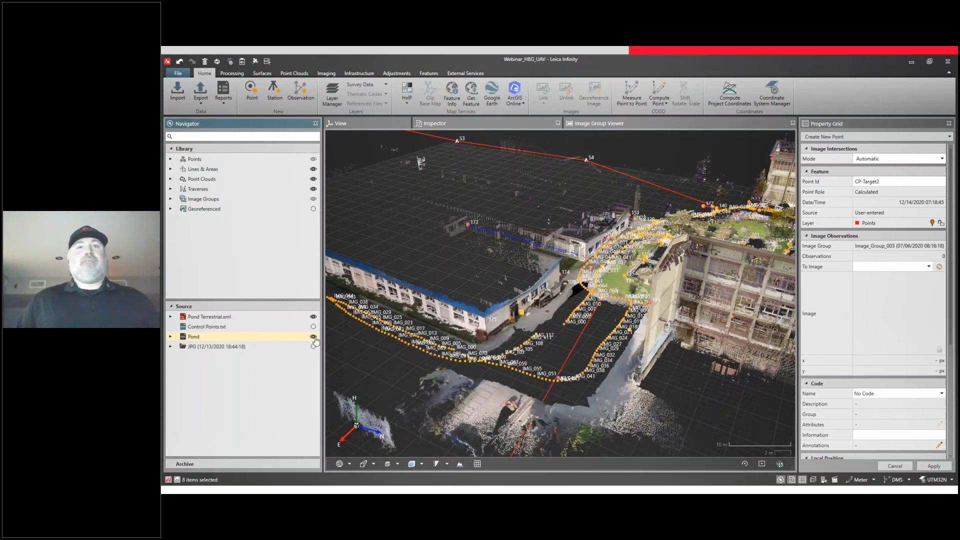
{"action": "middle_click_drag", "start_coordinate": [477, 345], "coordinate": [576, 337]}
{"action": "left_click_drag", "start_coordinate": [490, 324], "coordinate": [574, 328]}
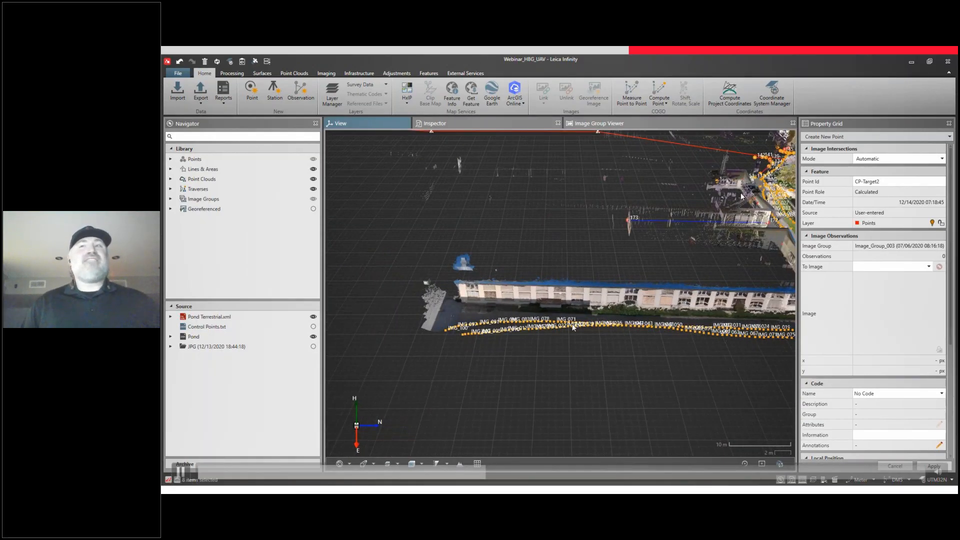
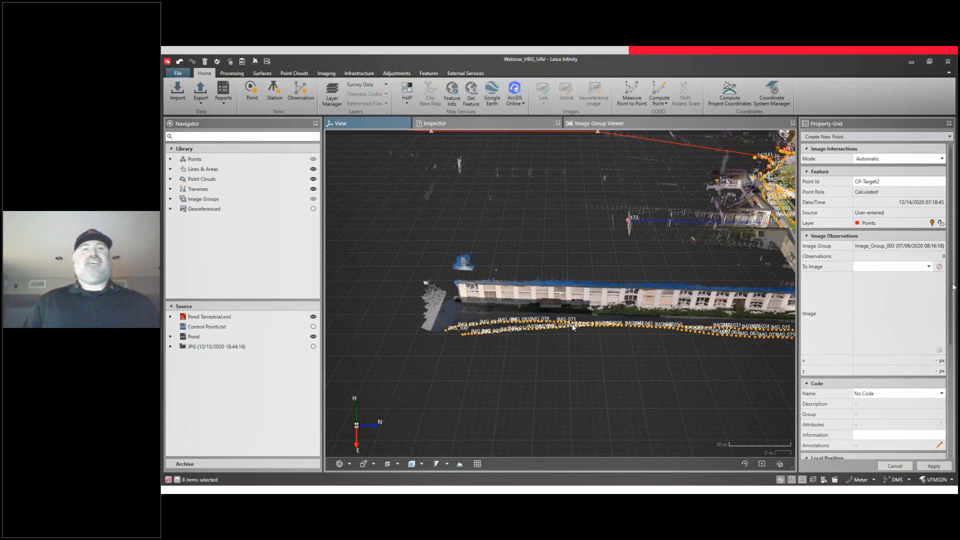
Step: Examine the dense point cloud around the building corner at point 174 in the 3D view
{"action": "mouse_move", "coordinate": [591, 478]}
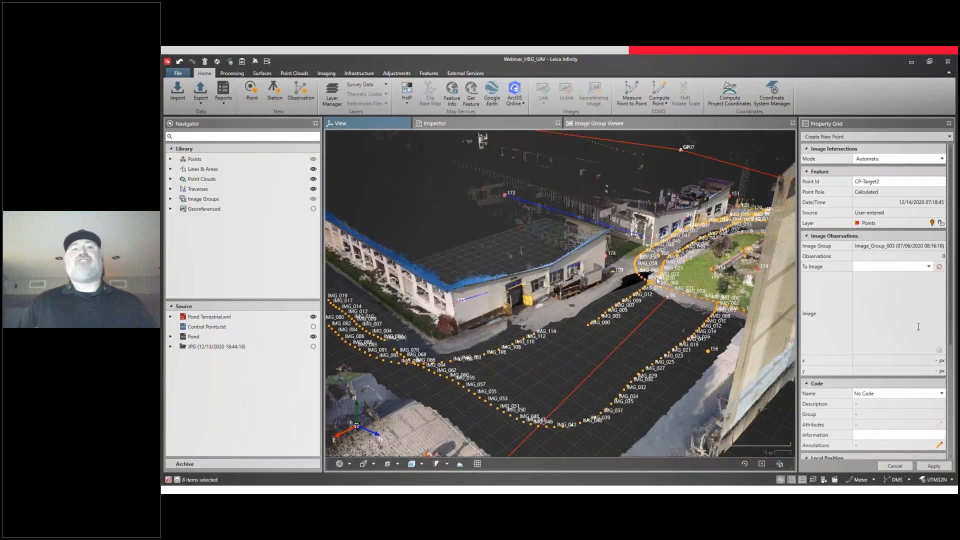
{"action": "scroll", "coordinate": [606, 267], "scroll_direction": "up", "scroll_amount": 5}
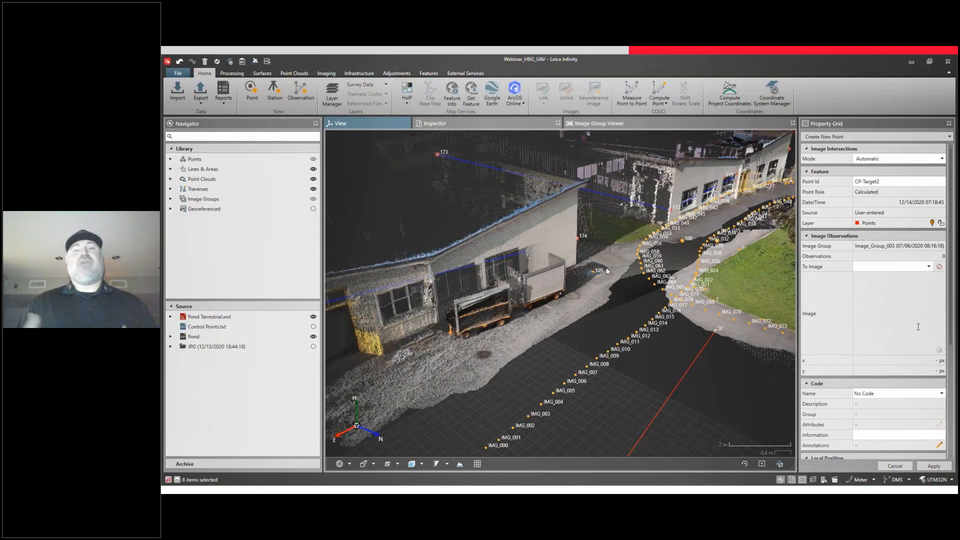
{"action": "middle_click_drag", "start_coordinate": [600, 269], "coordinate": [535, 274]}
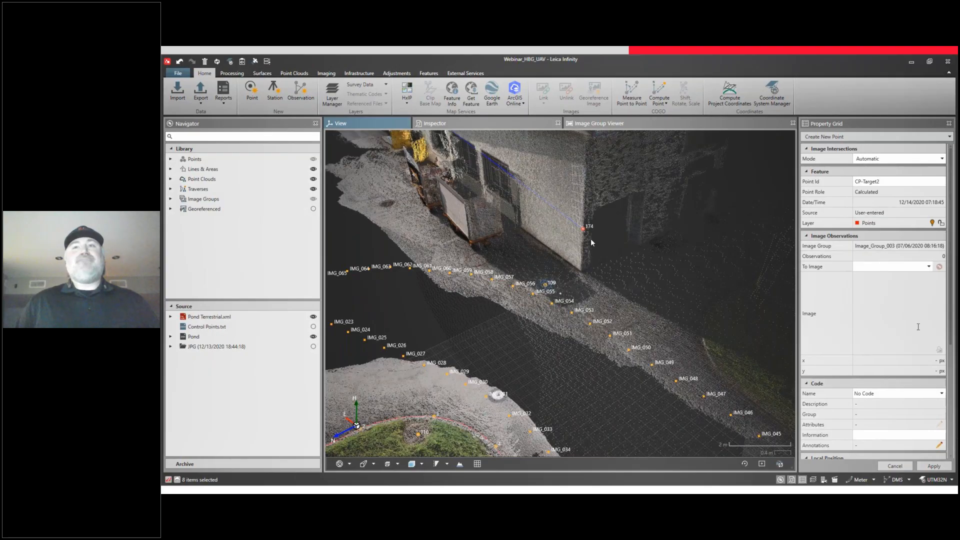
{"action": "scroll", "coordinate": [584, 233], "scroll_direction": "up", "scroll_amount": 2}
{"action": "scroll", "coordinate": [583, 235], "scroll_direction": "up", "scroll_amount": 2}
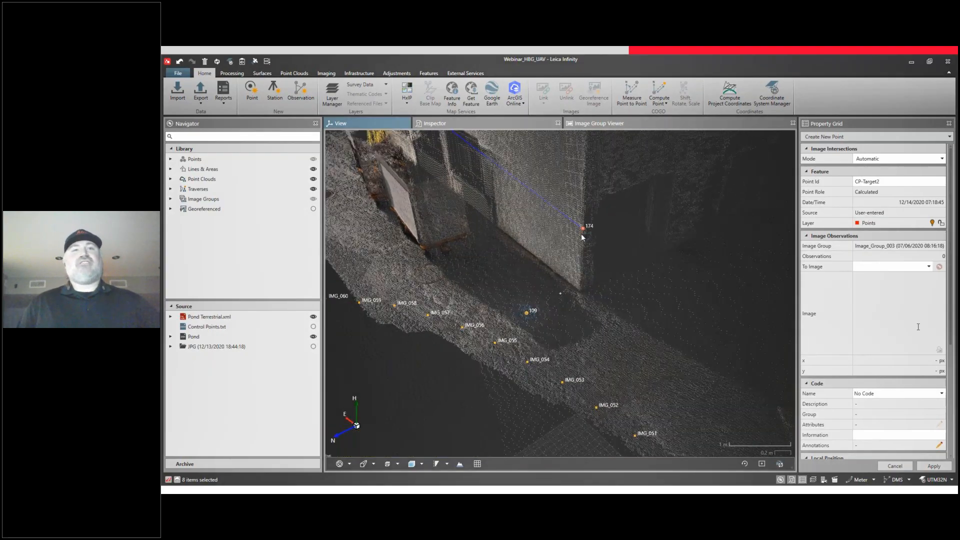
{"action": "middle_click_drag", "start_coordinate": [583, 235], "coordinate": [549, 293]}
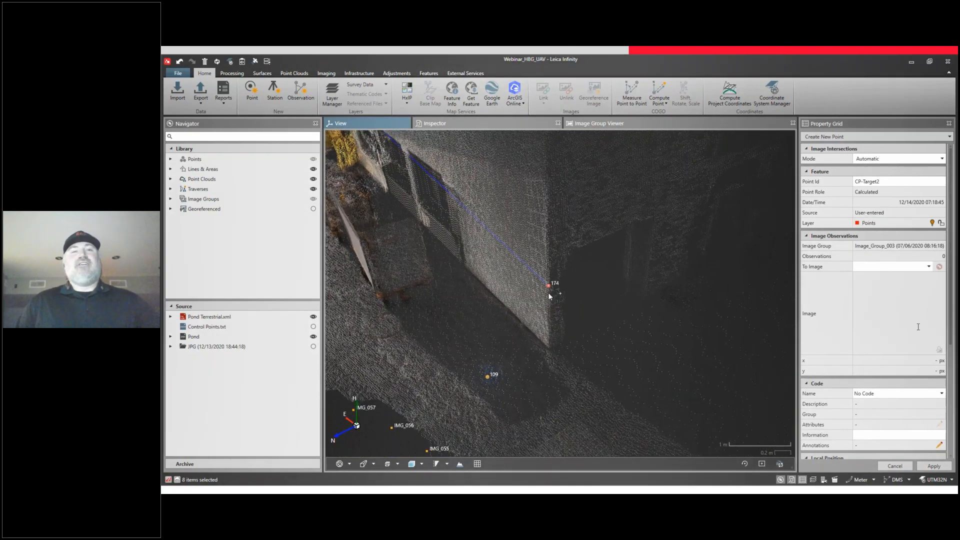
{"action": "scroll", "coordinate": [548, 293], "scroll_direction": "down", "scroll_amount": 2}
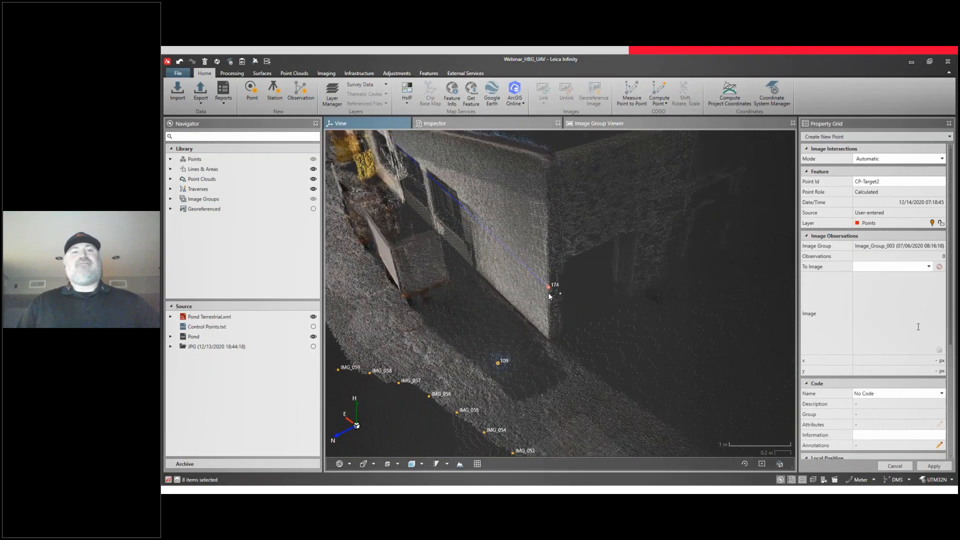
Step: Toggle the Pond Terrestrial.xml and Pond sources off and on to compare their data around points 174 and 109
{"action": "left_click", "coordinate": [313, 318]}
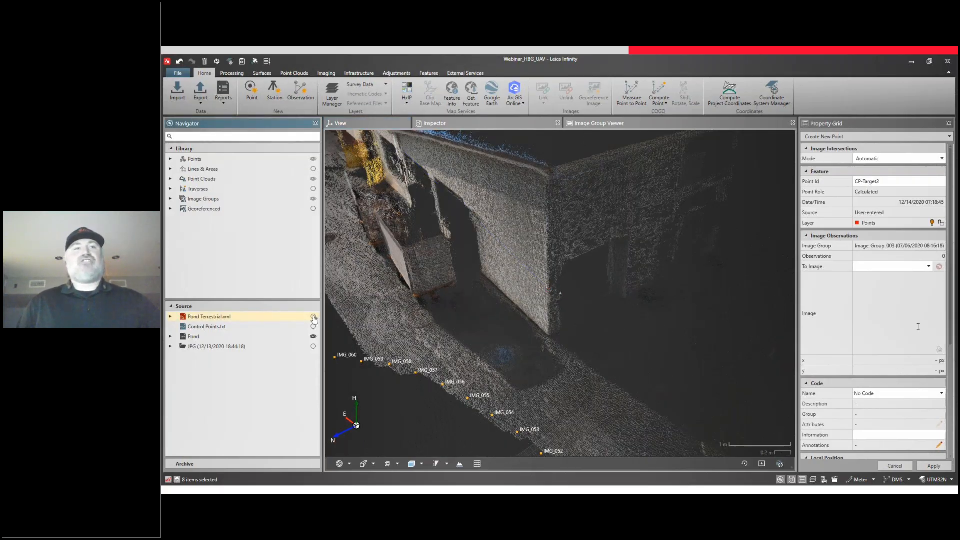
{"action": "left_click", "coordinate": [313, 317]}
{"action": "left_click_drag", "start_coordinate": [502, 341], "coordinate": [481, 335]}
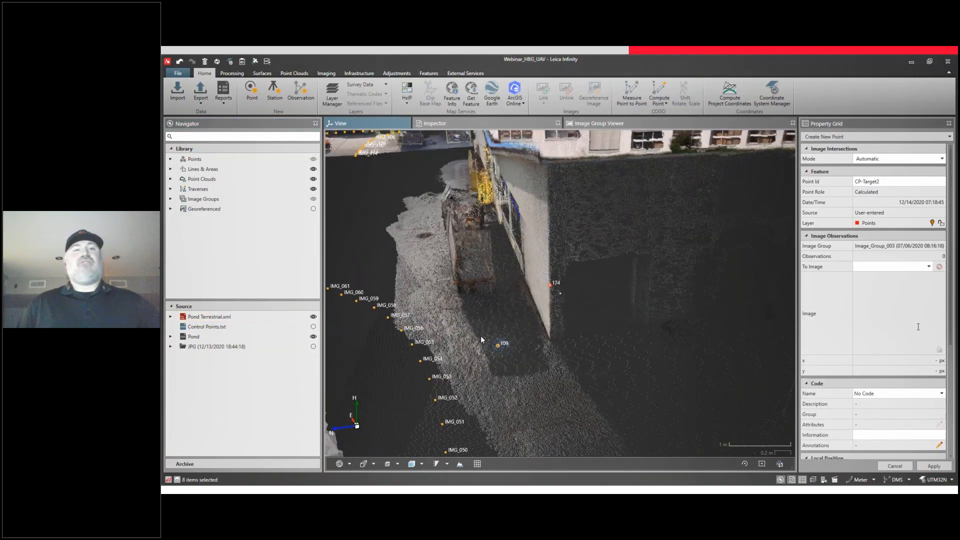
{"action": "left_click", "coordinate": [314, 338]}
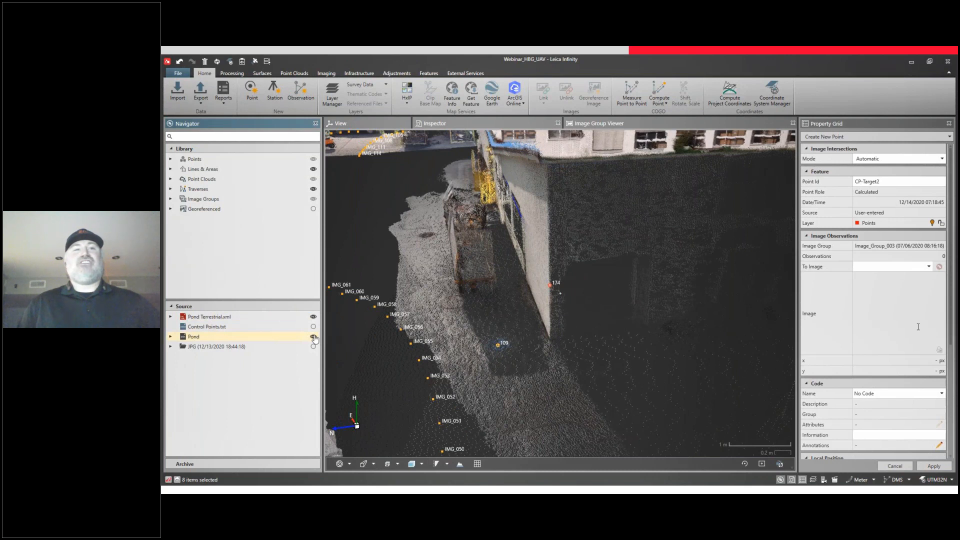
{"action": "left_click", "coordinate": [314, 337]}
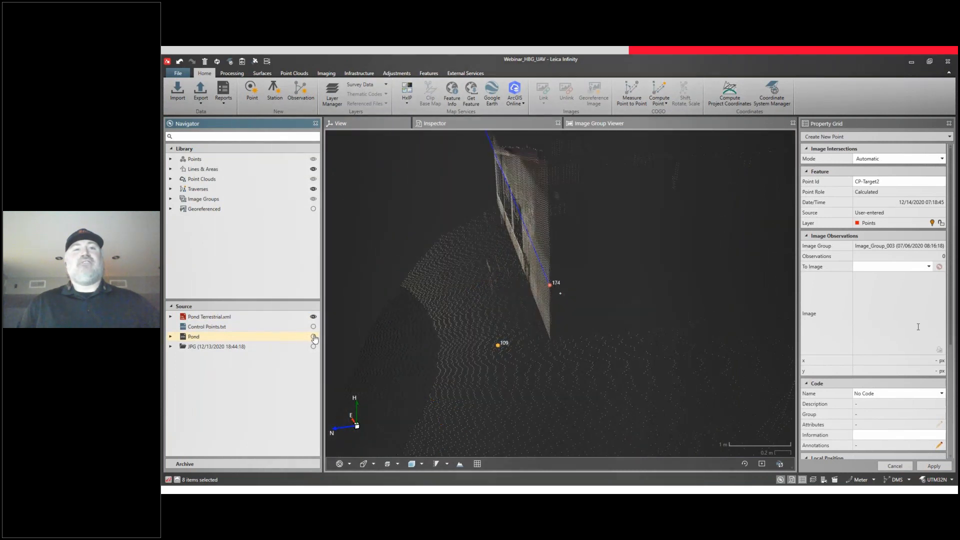
{"action": "left_click", "coordinate": [314, 337]}
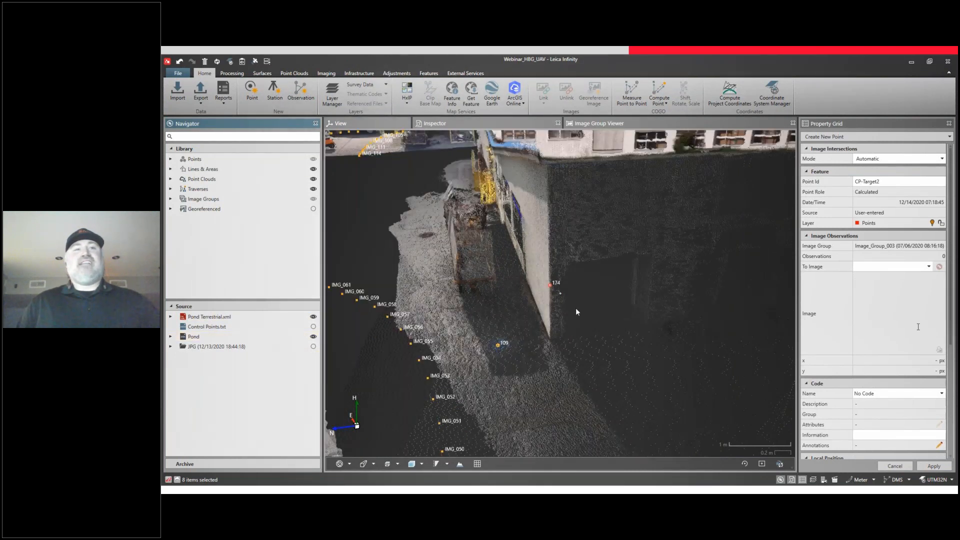
Step: Increase the displayed point size of the point clouds by two steps near point 109
{"action": "left_click_drag", "start_coordinate": [582, 311], "coordinate": [520, 343]}
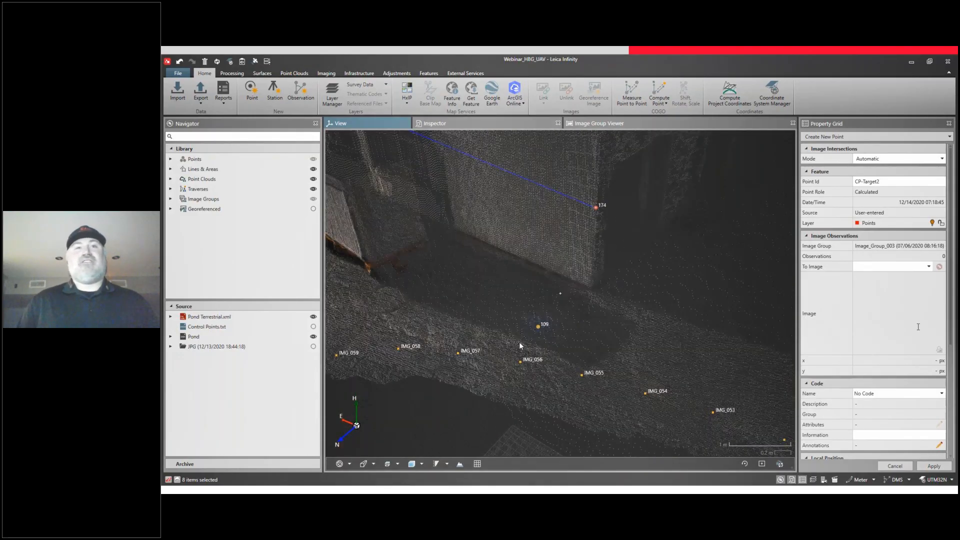
{"action": "scroll", "coordinate": [533, 327], "scroll_direction": "up", "scroll_amount": 2}
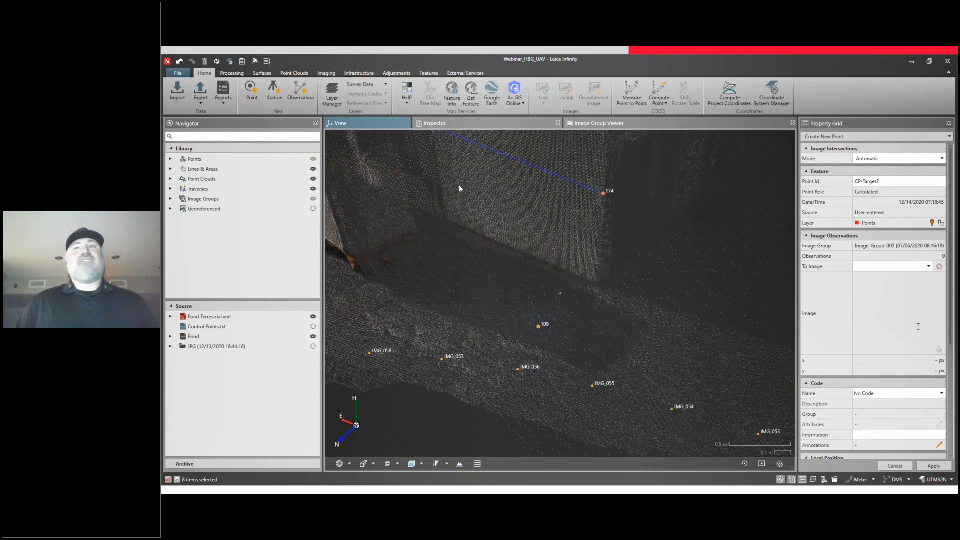
{"action": "left_click", "coordinate": [294, 73]}
{"action": "left_click", "coordinate": [389, 103]}
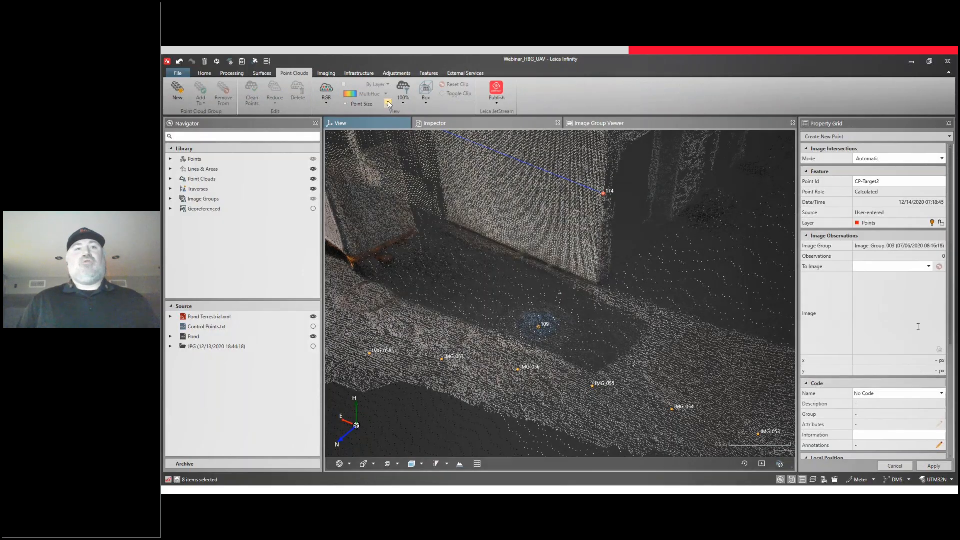
{"action": "left_click", "coordinate": [388, 103]}
Step: Select survey point 109 on the pavement to view its code and position properties
{"action": "left_click_drag", "start_coordinate": [557, 229], "coordinate": [568, 274]}
{"action": "left_click", "coordinate": [539, 306]}
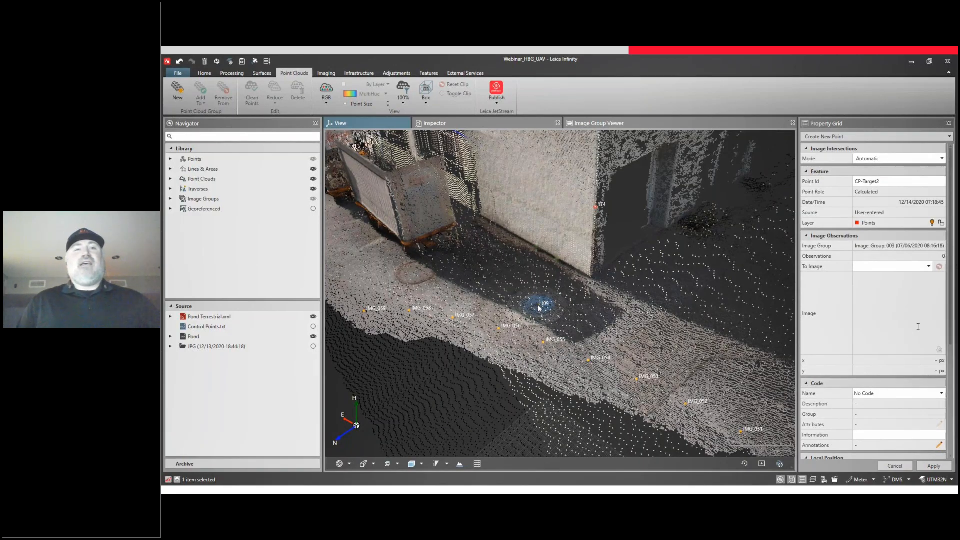
{"action": "left_click", "coordinate": [540, 309]}
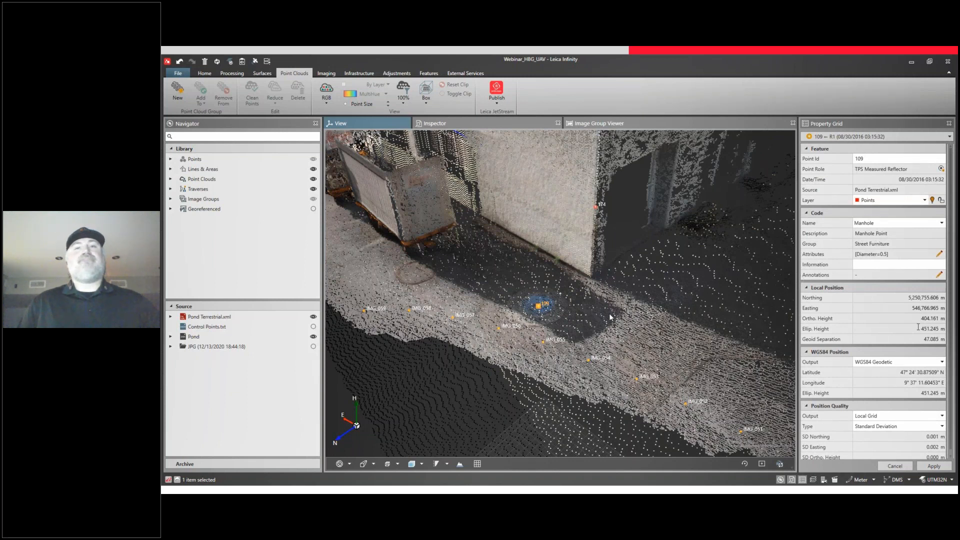
Step: Select the kerb outline around the lawn to view its area properties and compare its course with the point cloud
{"action": "scroll", "coordinate": [611, 314], "scroll_direction": "down", "scroll_amount": 1}
{"action": "scroll", "coordinate": [611, 310], "scroll_direction": "down", "scroll_amount": 3}
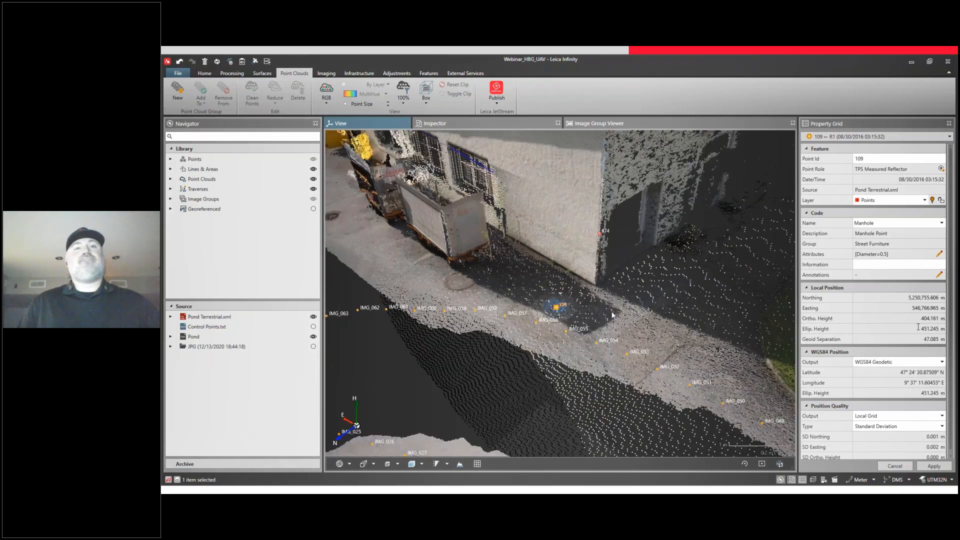
{"action": "mouse_move", "coordinate": [592, 308]}
{"action": "left_mouse_down"}
{"action": "mouse_move", "coordinate": [455, 290]}
{"action": "mouse_move", "coordinate": [650, 293]}
{"action": "mouse_move", "coordinate": [490, 307]}
{"action": "mouse_move", "coordinate": [553, 284]}
{"action": "mouse_move", "coordinate": [575, 287]}
{"action": "left_mouse_up"}
{"action": "scroll", "coordinate": [576, 290], "scroll_direction": "up", "scroll_amount": 3}
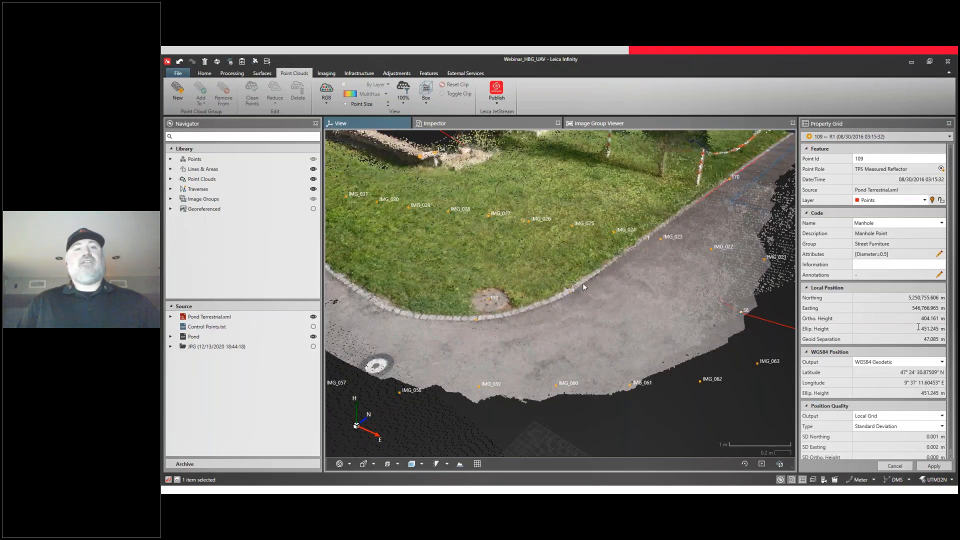
{"action": "left_click", "coordinate": [583, 284]}
{"action": "left_click_drag", "start_coordinate": [583, 286], "coordinate": [553, 320]}
{"action": "middle_click_drag", "start_coordinate": [553, 320], "coordinate": [603, 366]}
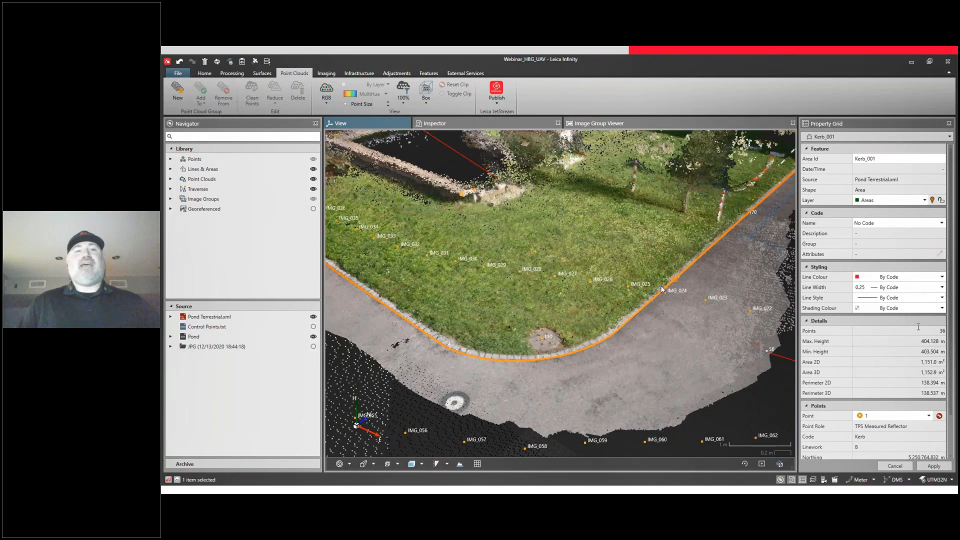
{"action": "left_click_drag", "start_coordinate": [662, 290], "coordinate": [724, 312]}
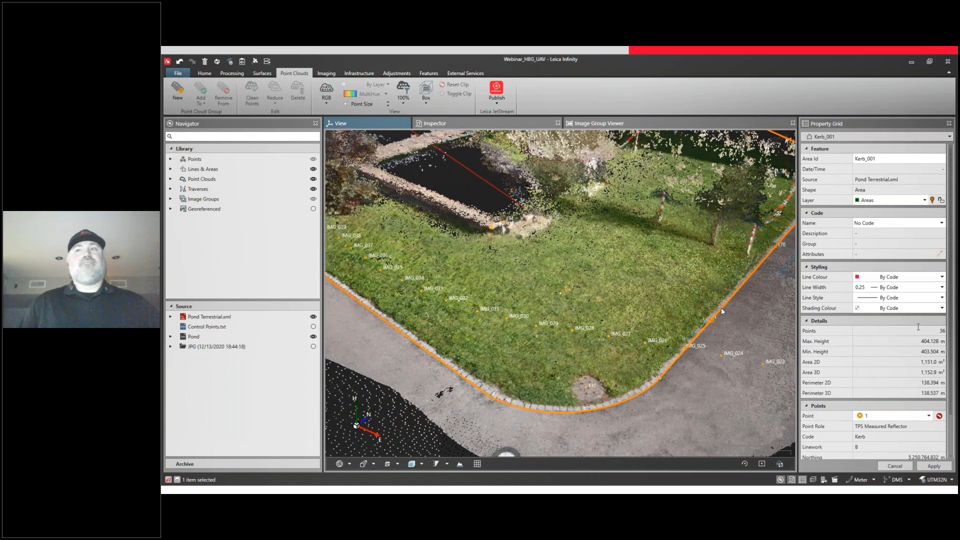
{"action": "left_click_drag", "start_coordinate": [692, 327], "coordinate": [665, 320]}
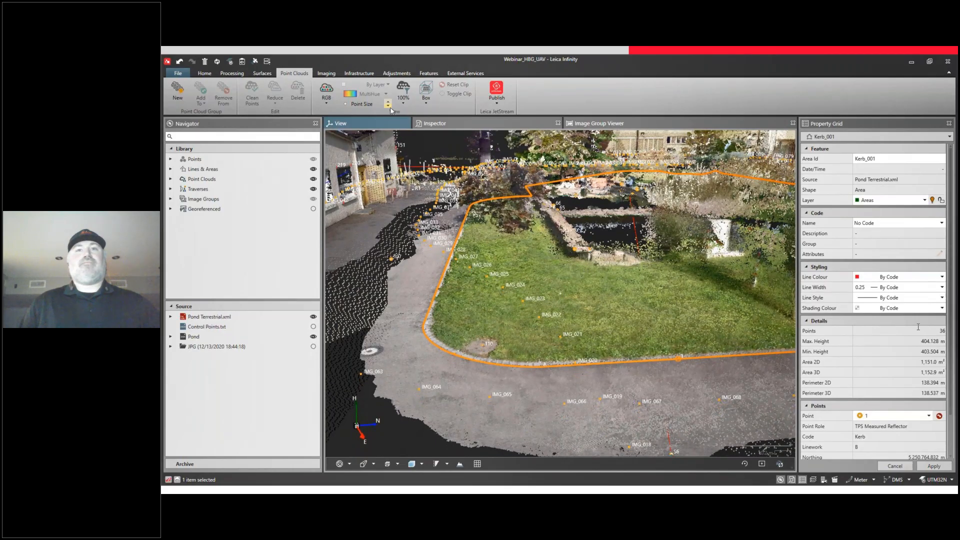
Step: Decrease the displayed point size of the point clouds by two steps and clear the kerb selection
{"action": "left_click", "coordinate": [389, 105]}
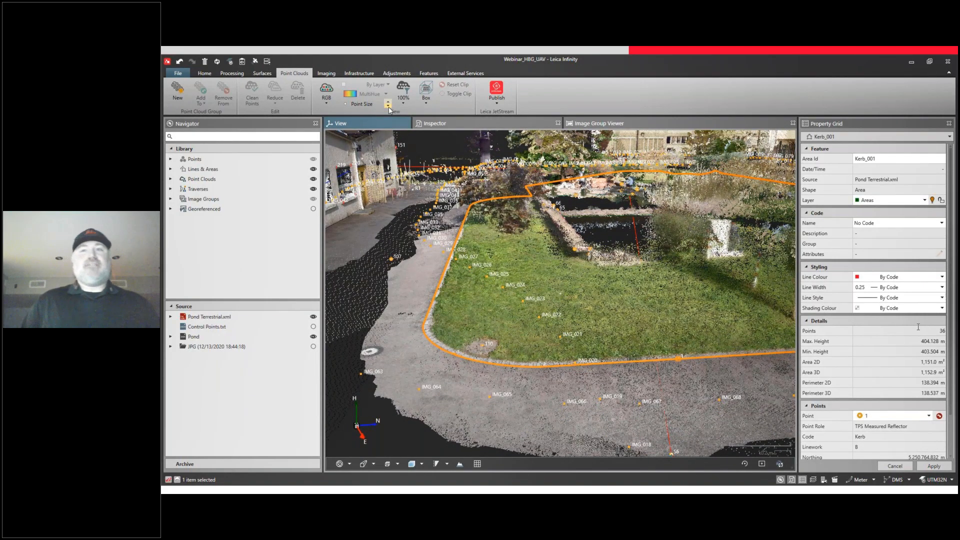
{"action": "left_click", "coordinate": [388, 106]}
{"action": "middle_click_drag", "start_coordinate": [655, 282], "coordinate": [473, 322]}
{"action": "middle_click_drag", "start_coordinate": [707, 302], "coordinate": [660, 295]}
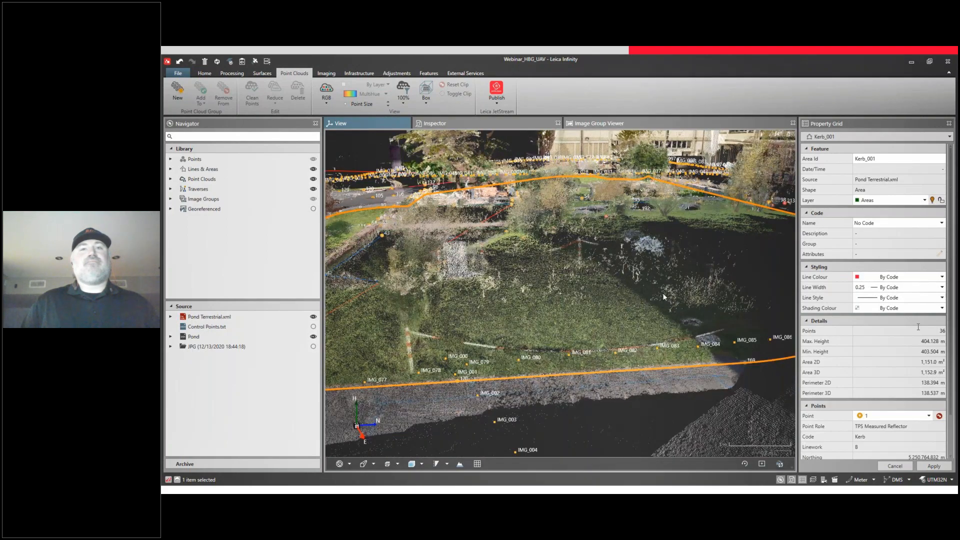
{"action": "left_click", "coordinate": [664, 294]}
Step: Examine the point cloud from the lawn past kerb points 165 and 166 to the footpath around points 208 to 211
{"action": "right_click_drag", "start_coordinate": [676, 316], "coordinate": [654, 317]}
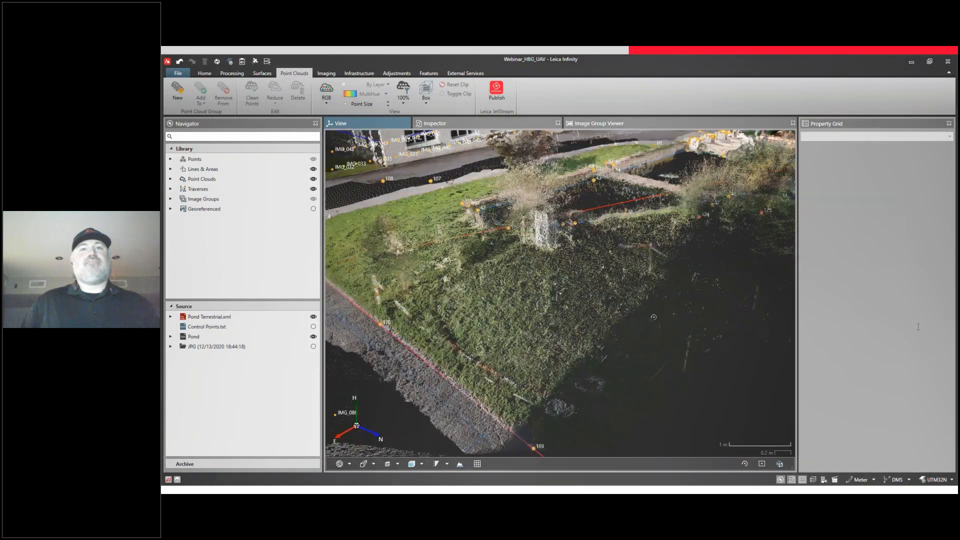
{"action": "middle_click_drag", "start_coordinate": [700, 336], "coordinate": [440, 237]}
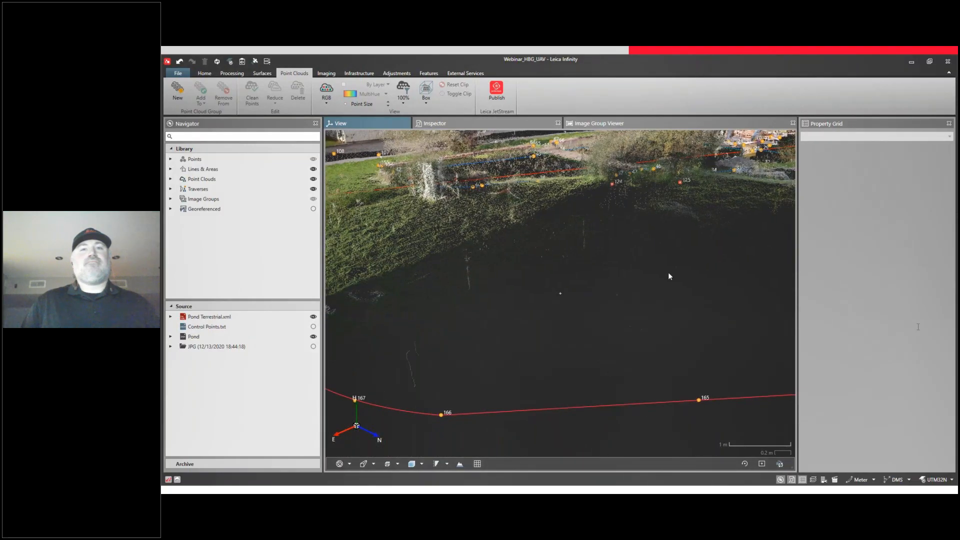
{"action": "scroll", "coordinate": [670, 277], "scroll_direction": "down", "scroll_amount": 3}
{"action": "middle_click_drag", "start_coordinate": [746, 277], "coordinate": [437, 271]}
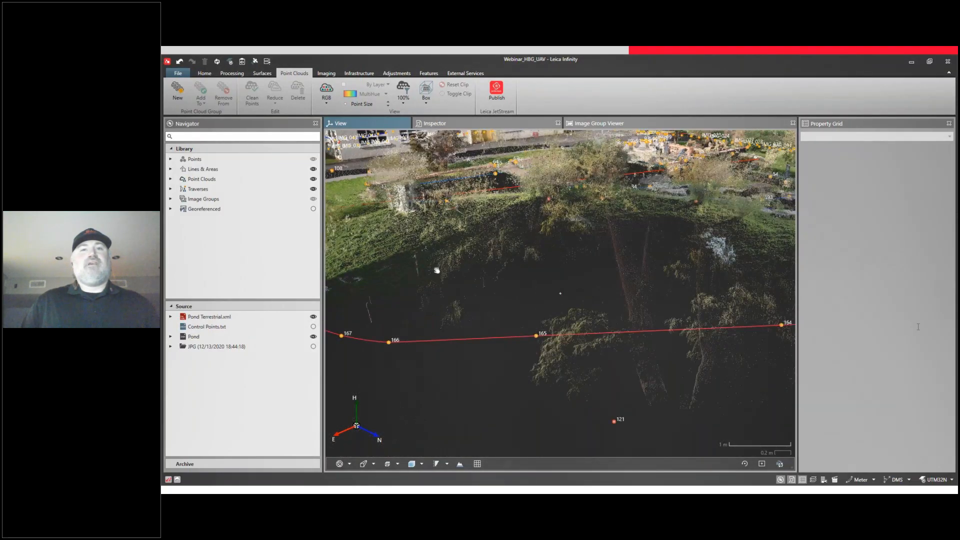
{"action": "scroll", "coordinate": [678, 260], "scroll_direction": "up", "scroll_amount": 3}
{"action": "middle_click_drag", "start_coordinate": [667, 256], "coordinate": [420, 266]}
{"action": "middle_click_drag", "start_coordinate": [714, 259], "coordinate": [416, 351]}
{"action": "scroll", "coordinate": [620, 315], "scroll_direction": "up", "scroll_amount": 3}
{"action": "scroll", "coordinate": [670, 301], "scroll_direction": "up", "scroll_amount": 4}
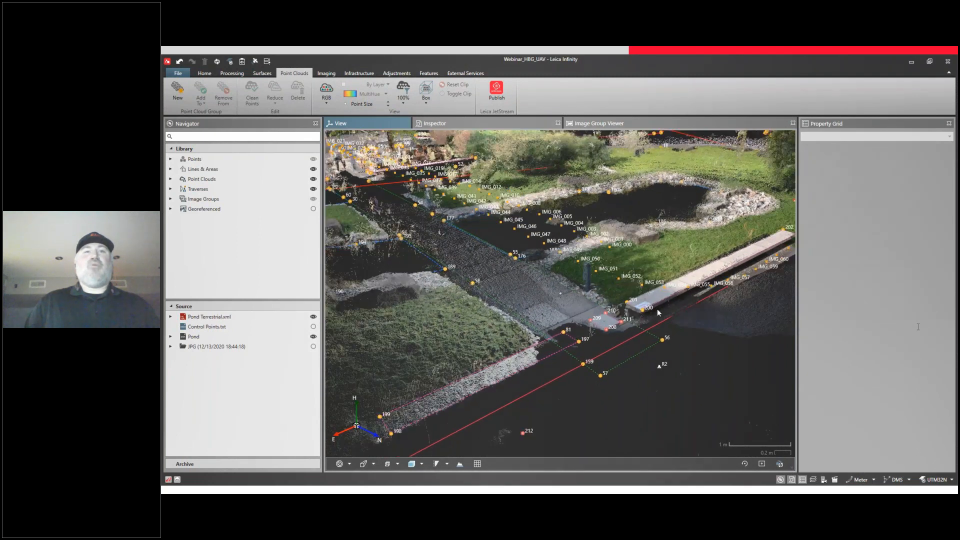
{"action": "middle_click_drag", "start_coordinate": [659, 310], "coordinate": [615, 328]}
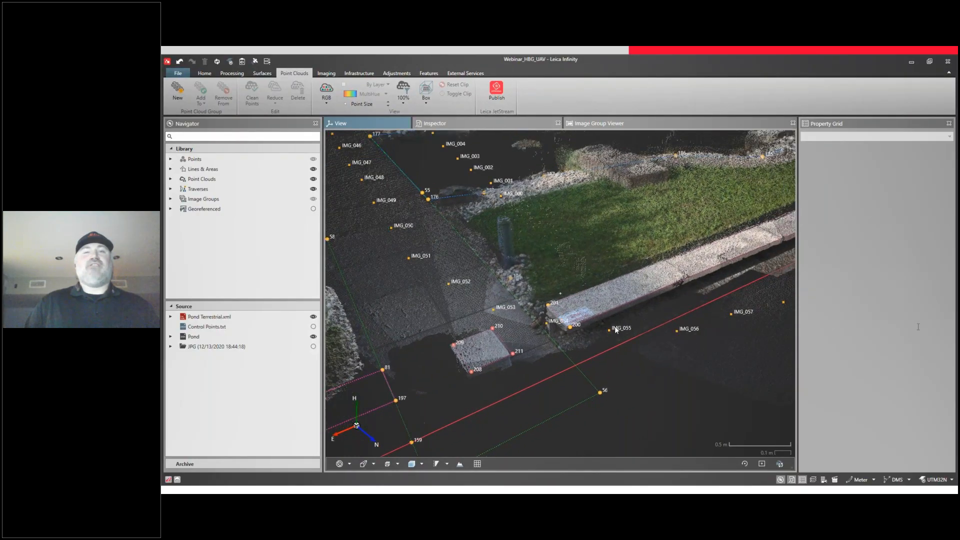
Step: Examine the low walls along the pond side from point 200 onward, including an overview of the whole site and its buildings
{"action": "scroll", "coordinate": [614, 328], "scroll_direction": "down", "scroll_amount": 2}
{"action": "middle_click_drag", "start_coordinate": [733, 290], "coordinate": [596, 335]}
{"action": "middle_click_drag", "start_coordinate": [750, 270], "coordinate": [522, 354]}
{"action": "middle_click_drag", "start_coordinate": [682, 343], "coordinate": [552, 286]}
{"action": "middle_click_drag", "start_coordinate": [677, 272], "coordinate": [598, 285]}
{"action": "left_click_drag", "start_coordinate": [598, 285], "coordinate": [512, 267]}
{"action": "scroll", "coordinate": [512, 267], "scroll_direction": "down", "scroll_amount": 4}
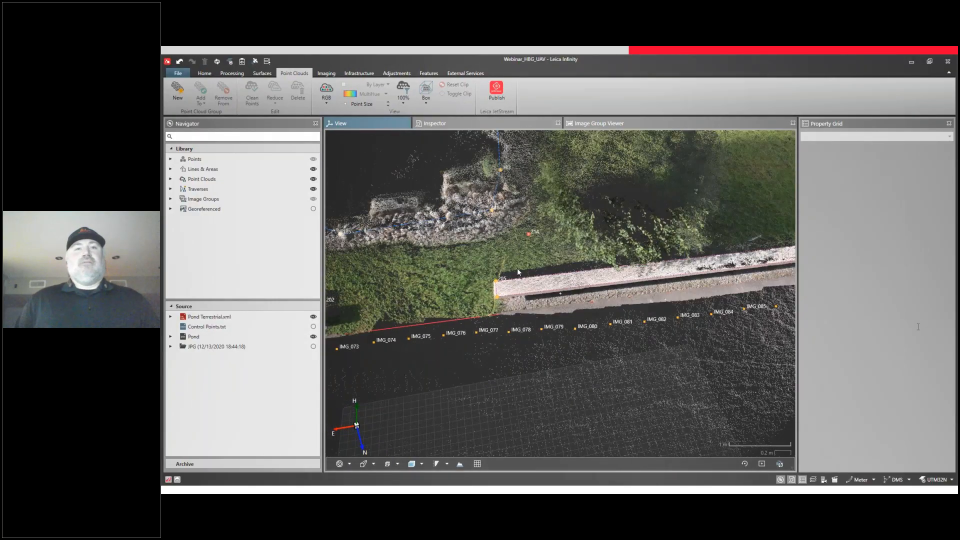
{"action": "scroll", "coordinate": [519, 272], "scroll_direction": "down", "scroll_amount": 6}
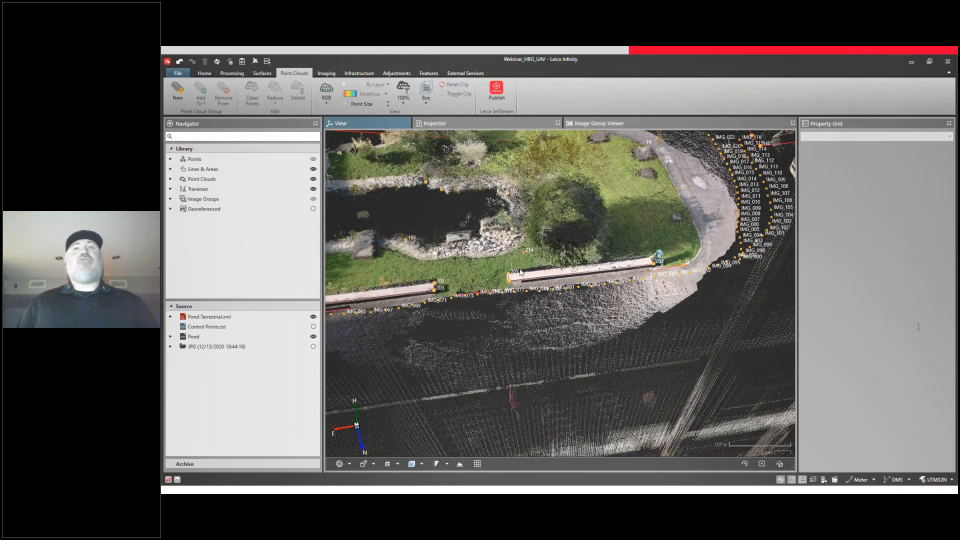
{"action": "scroll", "coordinate": [521, 271], "scroll_direction": "down", "scroll_amount": 8}
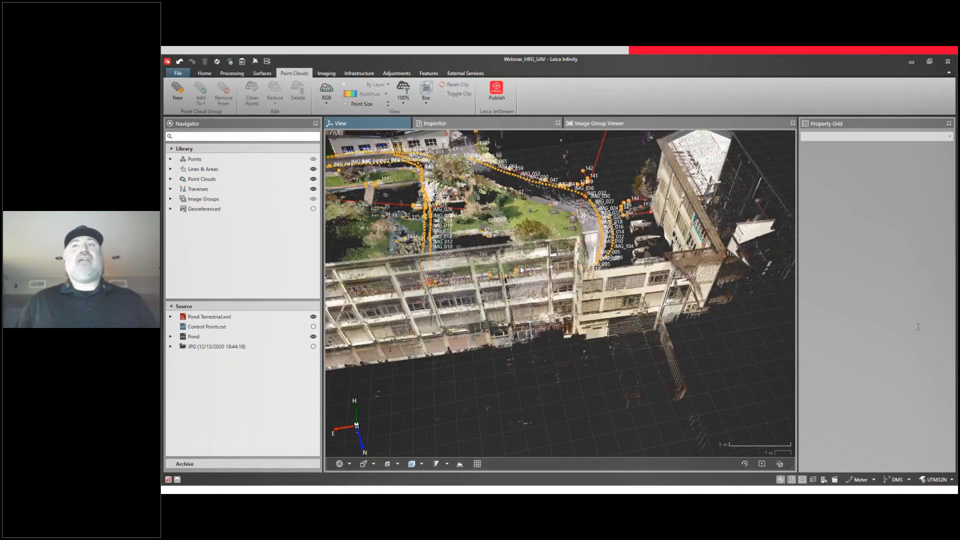
{"action": "scroll", "coordinate": [515, 268], "scroll_direction": "down", "scroll_amount": 3}
{"action": "middle_click_drag", "start_coordinate": [517, 269], "coordinate": [642, 299]}
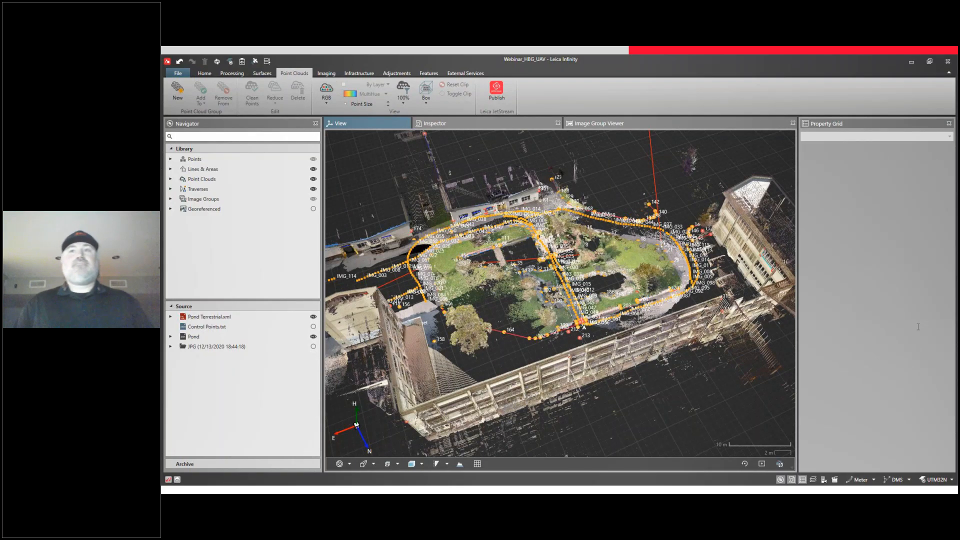
Step: Rename the aerial image group Image_Group_009 to Image_Group_UAV in the image groups list
{"action": "left_click", "coordinate": [203, 199]}
{"action": "left_click", "coordinate": [500, 123]}
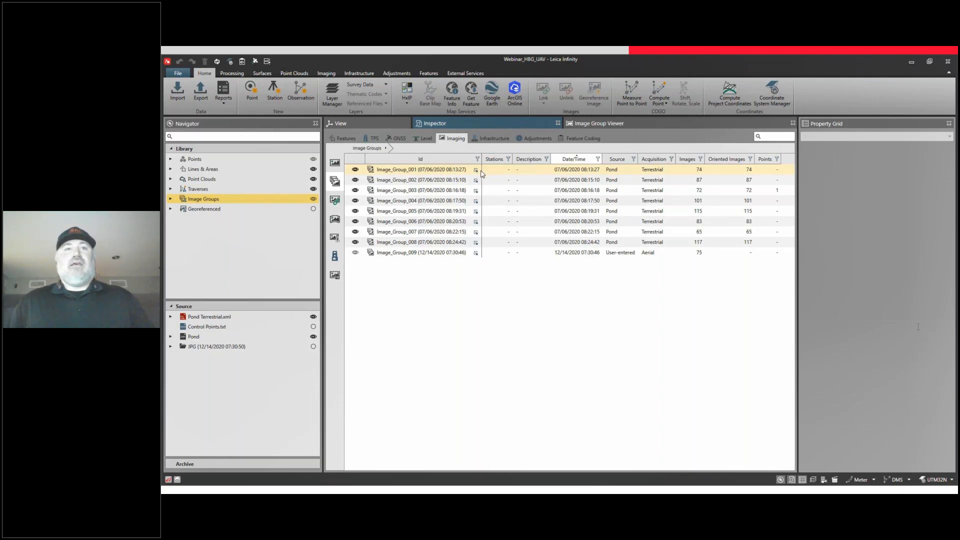
{"action": "left_click", "coordinate": [454, 254]}
{"action": "left_click", "coordinate": [902, 160]}
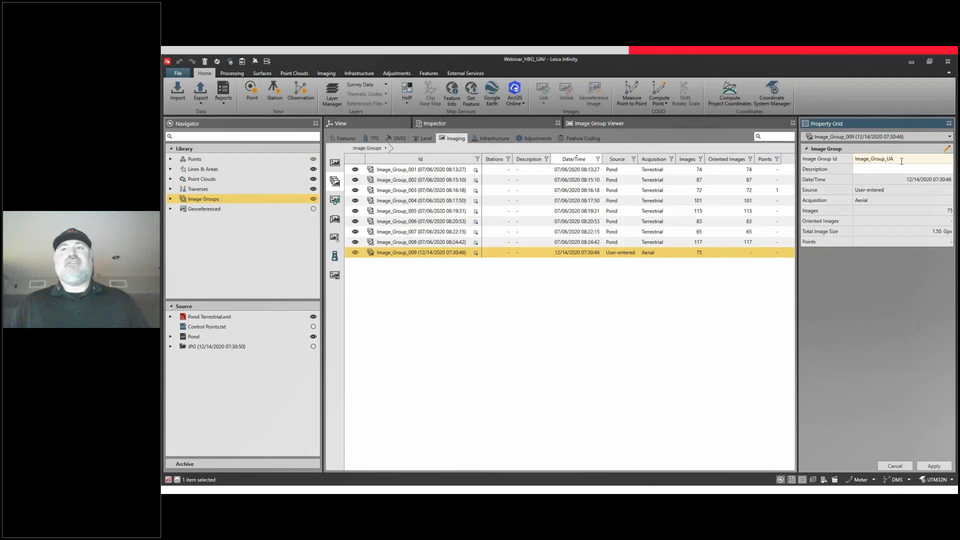
{"action": "left_click", "coordinate": [934, 465]}
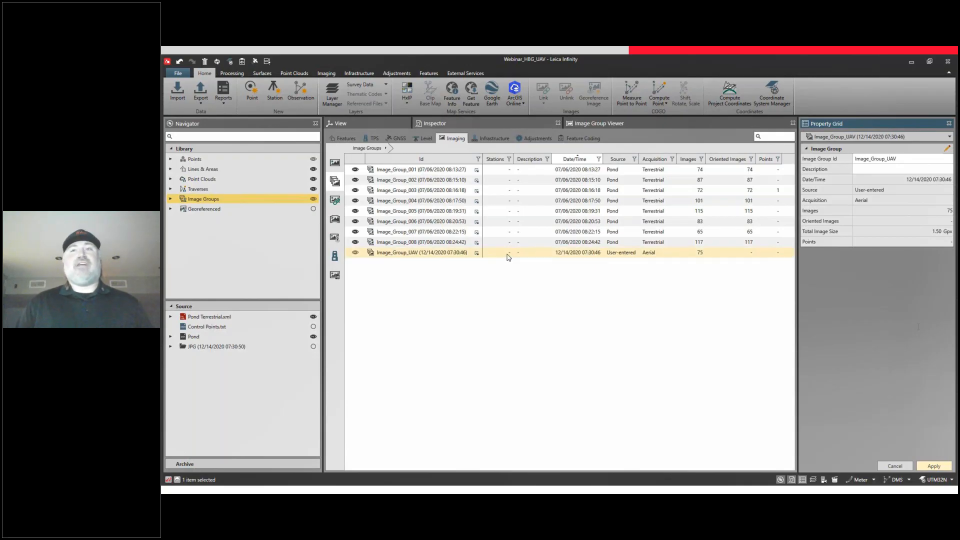
Step: Configure the image processing settings with Half processing resolution and Automatic camera calibration computation
{"action": "left_click", "coordinate": [326, 74]}
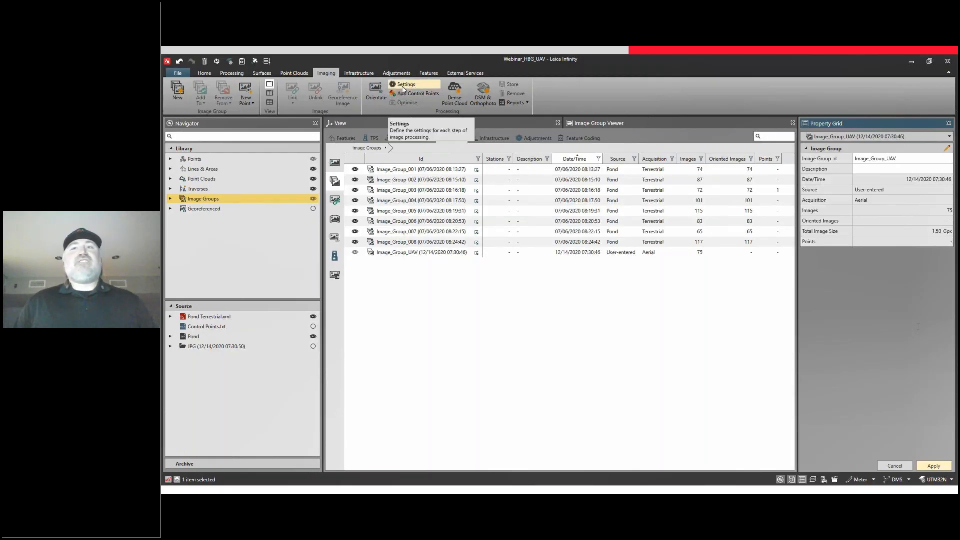
{"action": "left_click", "coordinate": [403, 88]}
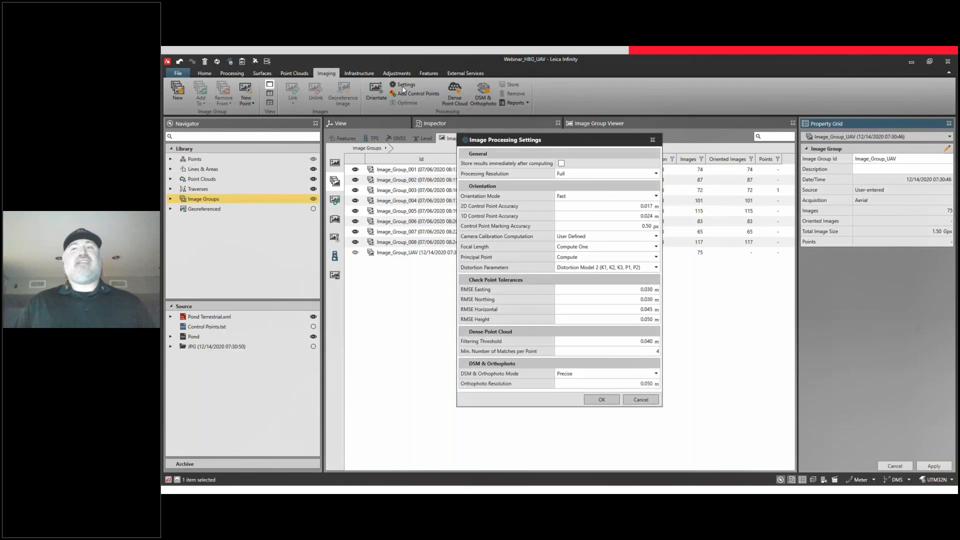
{"action": "left_click", "coordinate": [624, 179]}
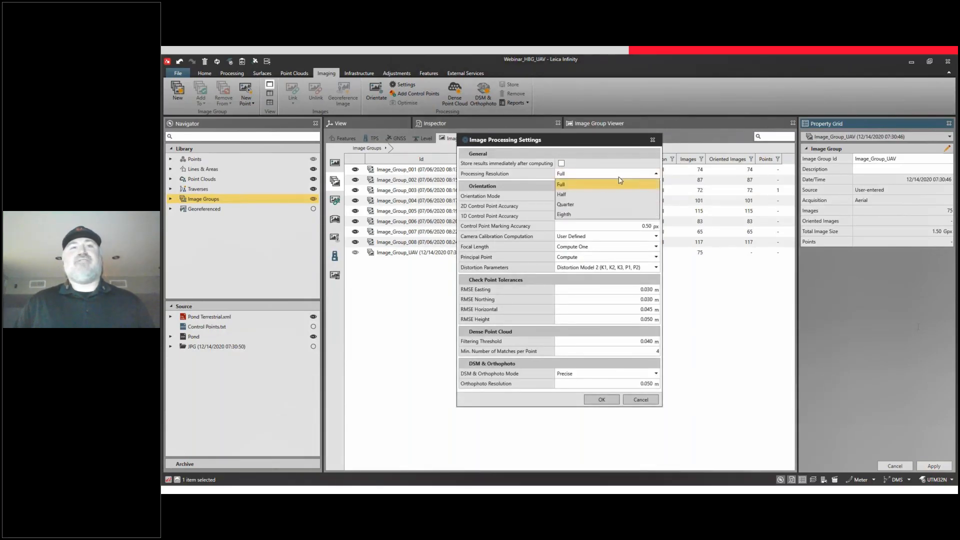
{"action": "left_click", "coordinate": [625, 194]}
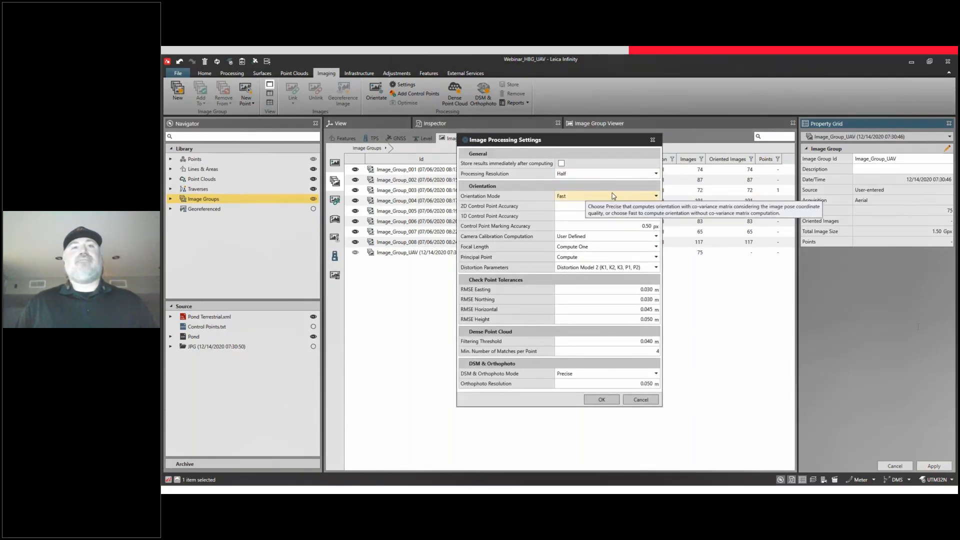
{"action": "left_click", "coordinate": [617, 236]}
{"action": "left_click", "coordinate": [616, 249]}
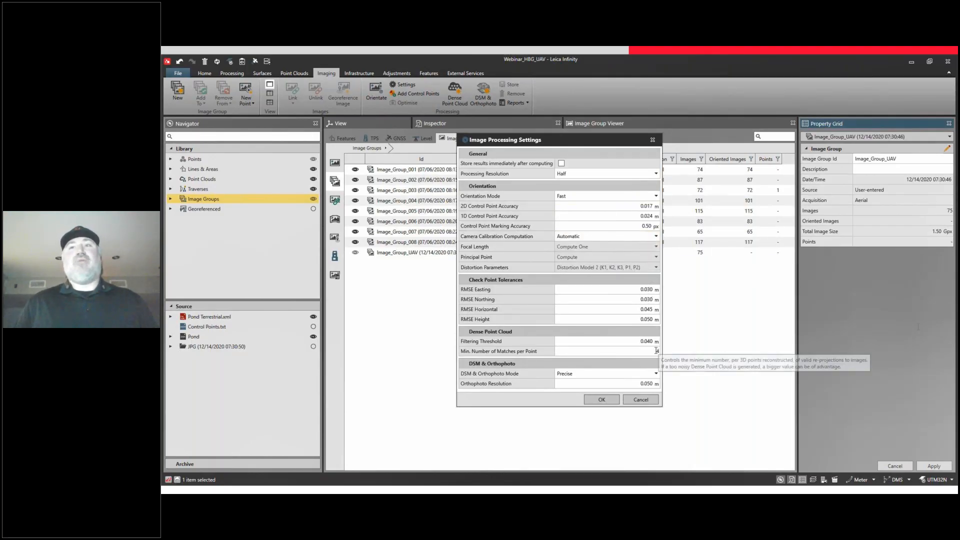
{"action": "left_click", "coordinate": [602, 400]}
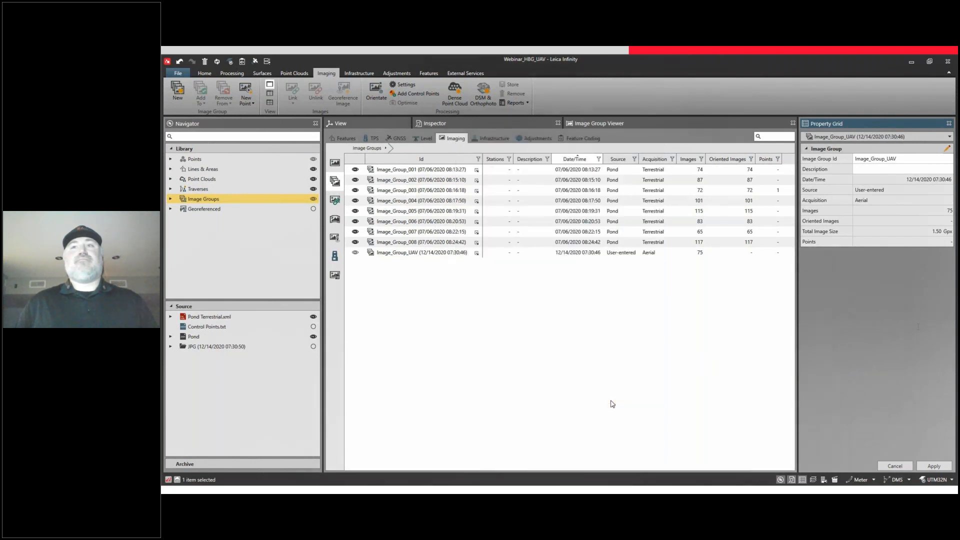
Step: Orientate the images of Image_Group_UAV and store the resulting orientation
{"action": "left_click", "coordinate": [444, 257]}
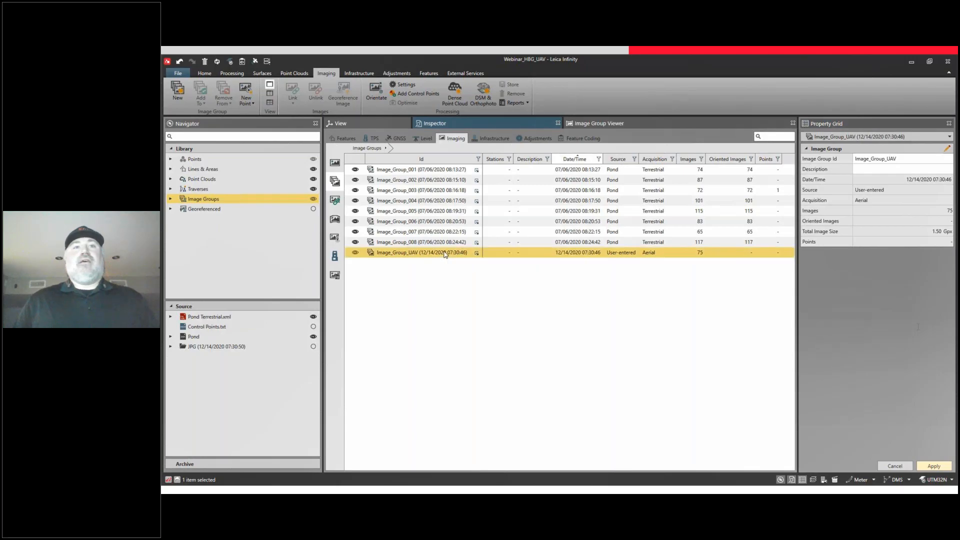
{"action": "right_click", "coordinate": [446, 255]}
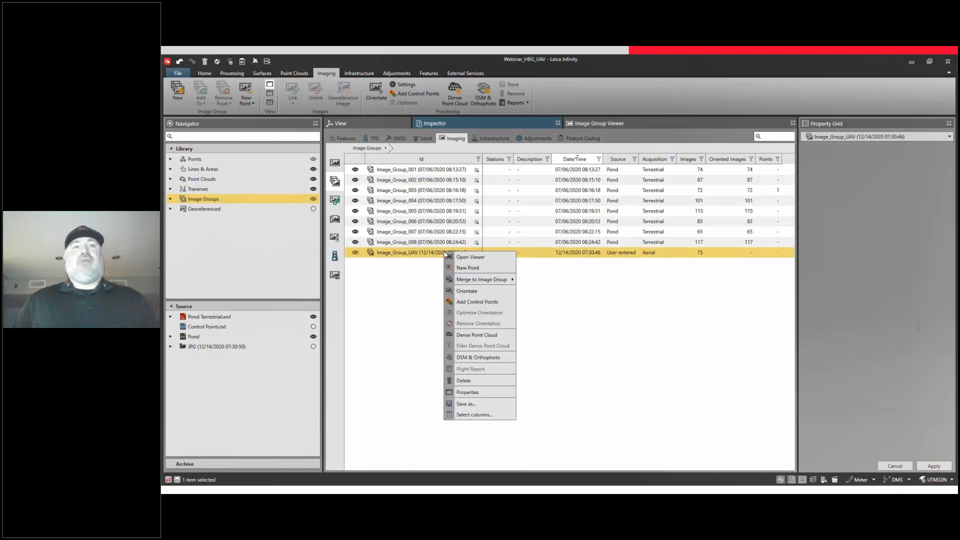
{"action": "left_click", "coordinate": [481, 293]}
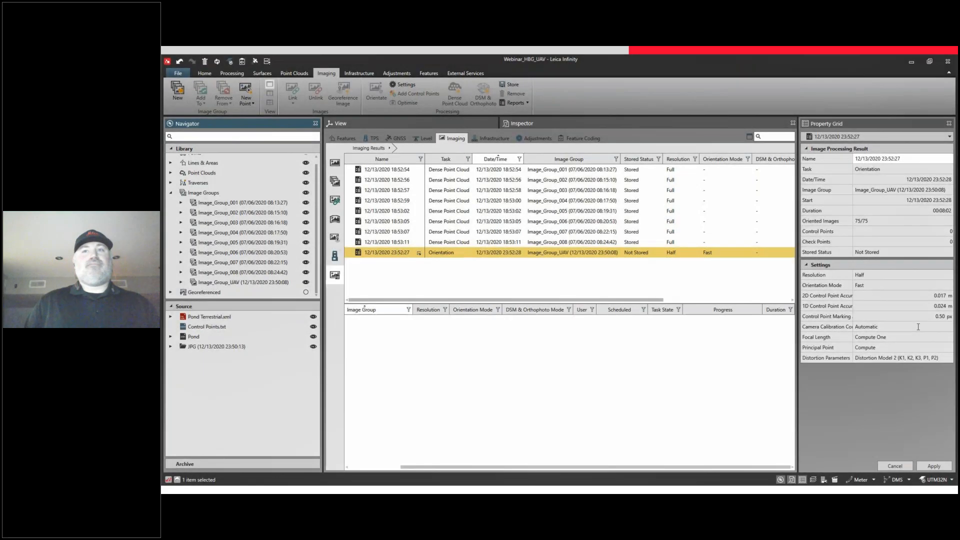
{"action": "left_click", "coordinate": [610, 257]}
{"action": "right_click", "coordinate": [610, 257]}
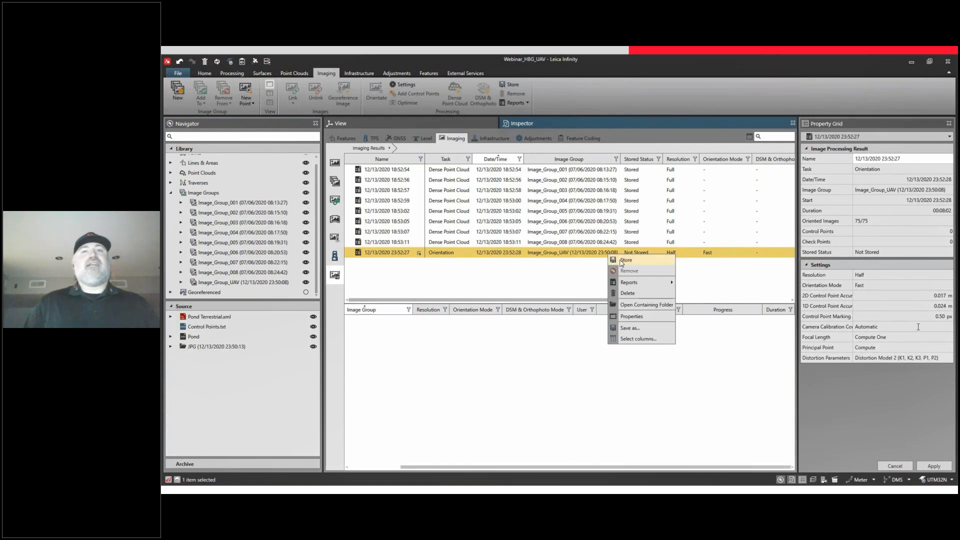
{"action": "left_click", "coordinate": [621, 261]}
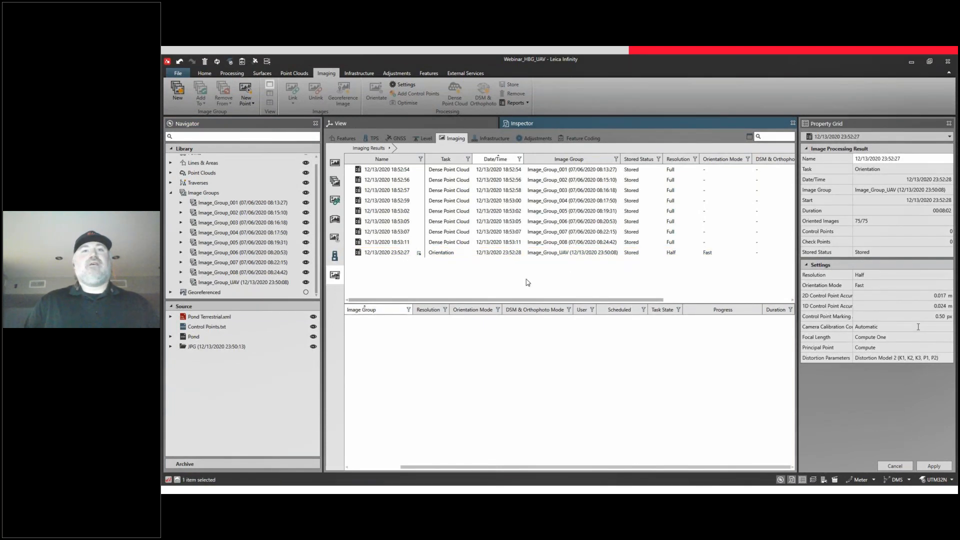
Step: Start adding control points to Image_Group_UAV and include point 68 with the Control role
{"action": "left_click", "coordinate": [276, 284]}
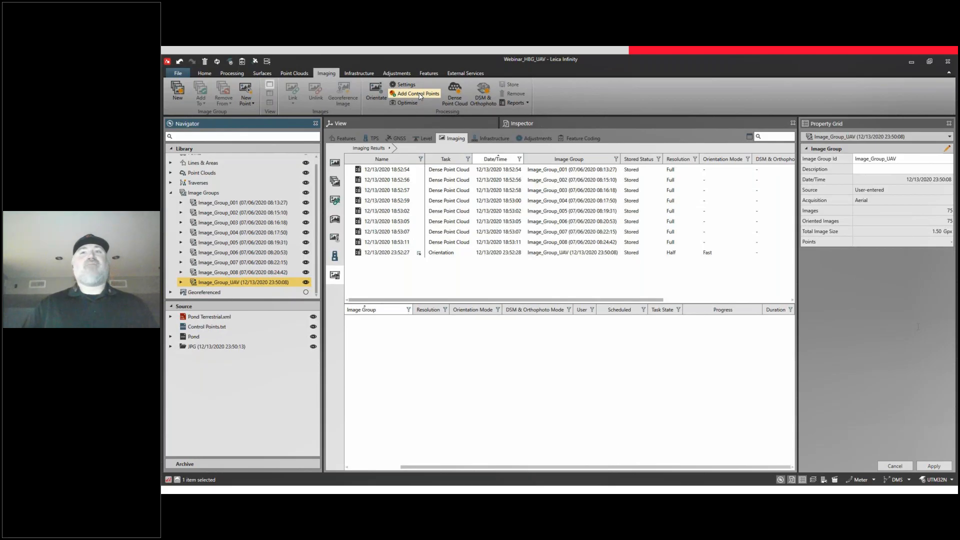
{"action": "left_click", "coordinate": [418, 94]}
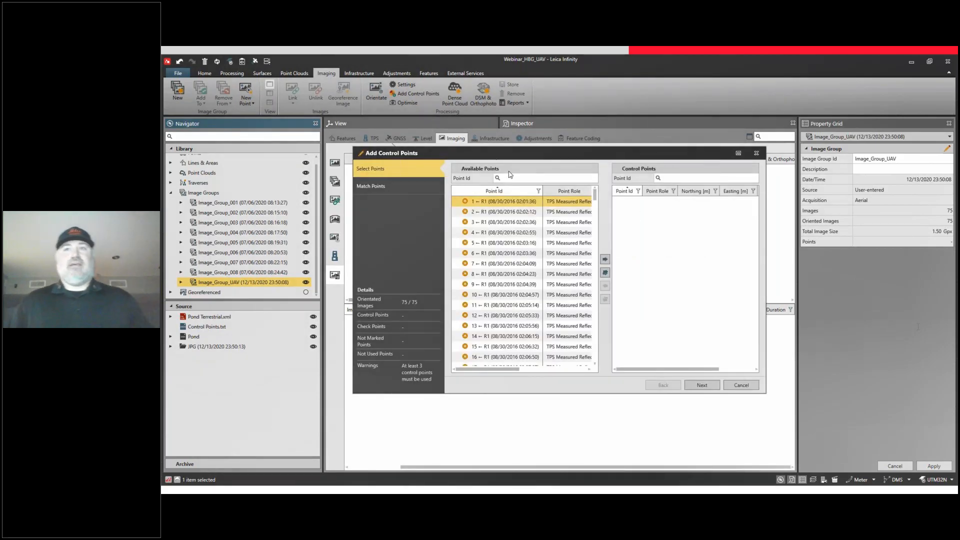
{"action": "left_click", "coordinate": [515, 178]}
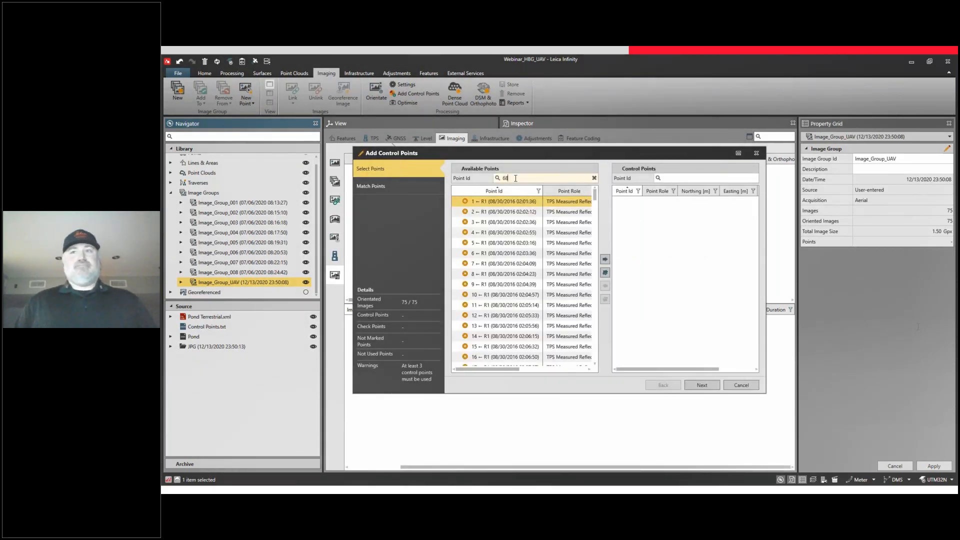
{"action": "type", "text": "68"}
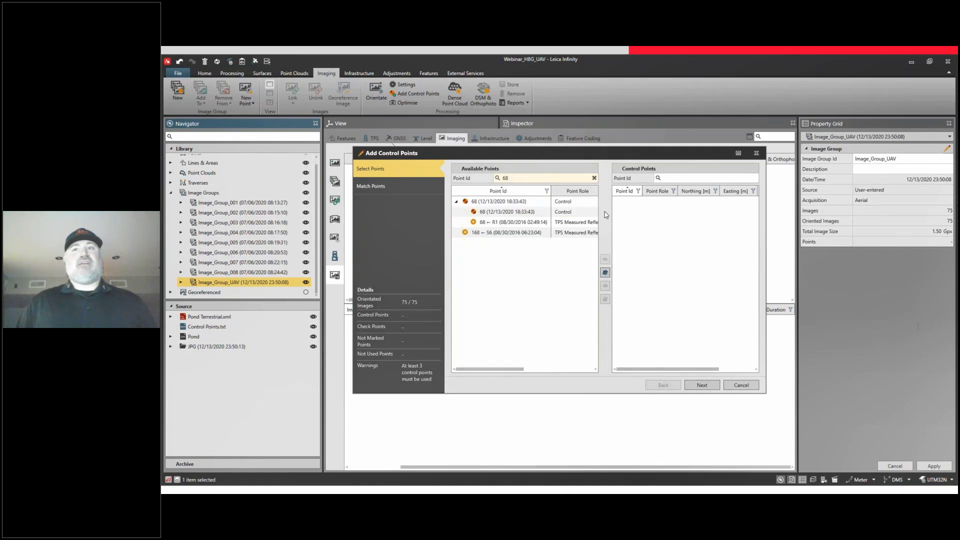
{"action": "left_click", "coordinate": [572, 212]}
{"action": "double_click", "coordinate": [521, 209]}
Step: Include points 155 and 202 with the Control role in the control points for Image_Group_UAV
{"action": "double_click", "coordinate": [501, 181]}
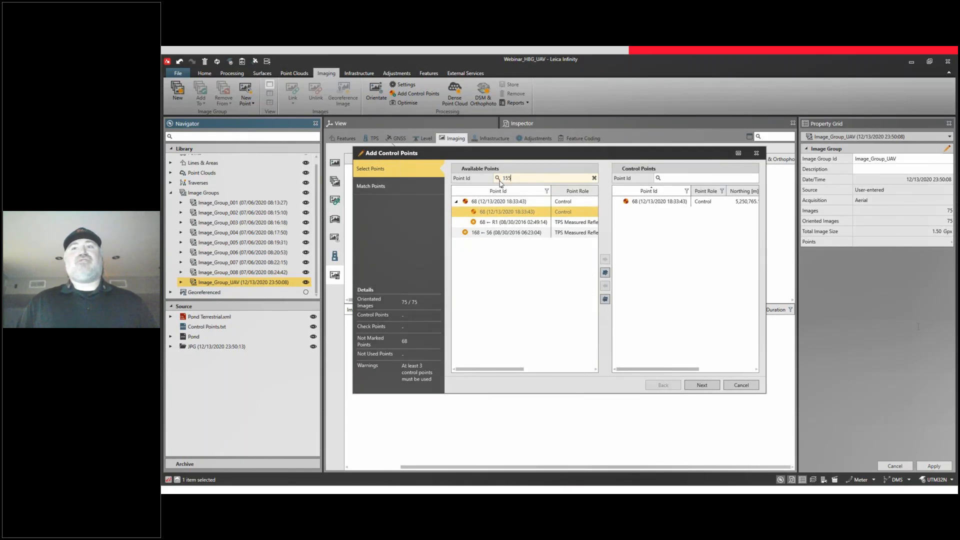
{"action": "type", "text": "155"}
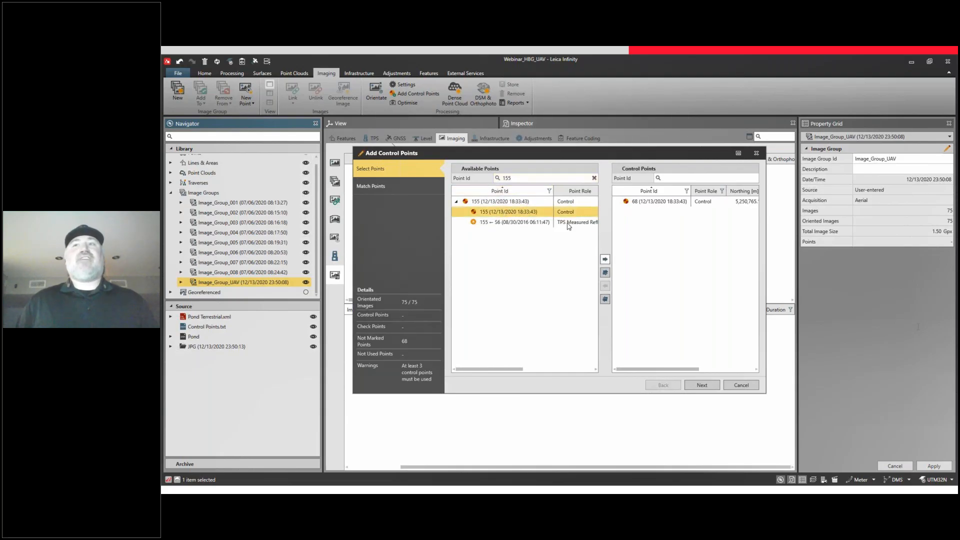
{"action": "double_click", "coordinate": [531, 212]}
{"action": "double_click", "coordinate": [506, 179]}
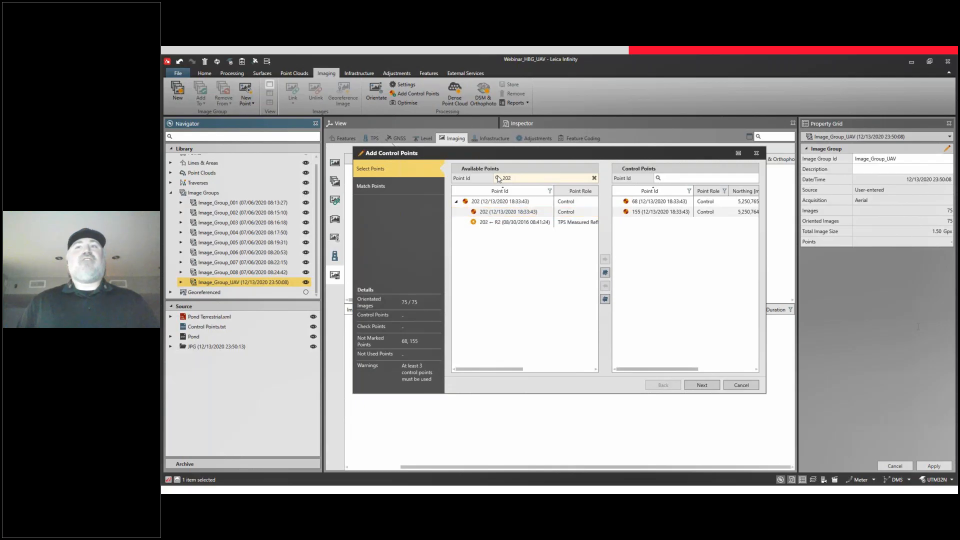
{"action": "double_click", "coordinate": [506, 212]}
Step: Find the roof points and include Roof1, Roof2, Roof3 and Roof4 as control points
{"action": "double_click", "coordinate": [518, 180]}
{"action": "type", "text": "Roof"}
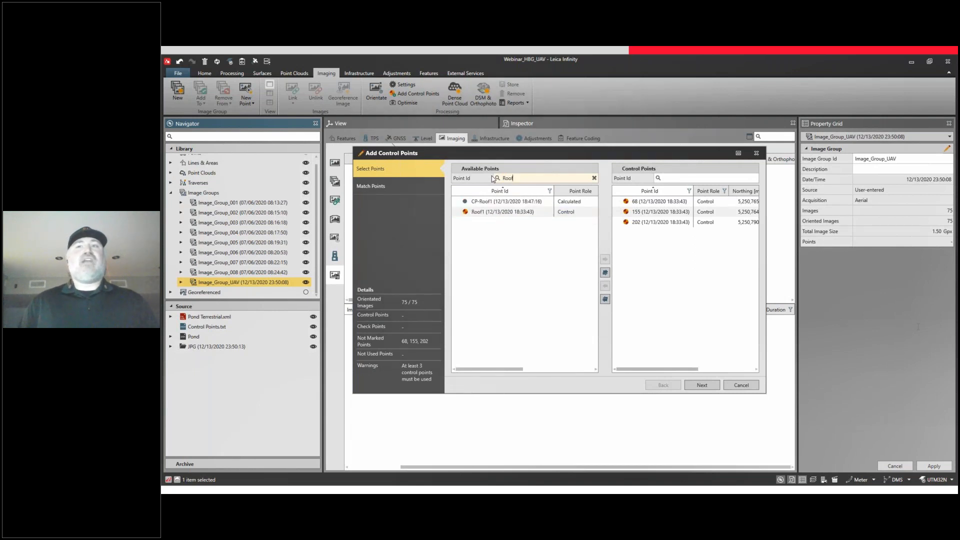
{"action": "left_click", "coordinate": [483, 222]}
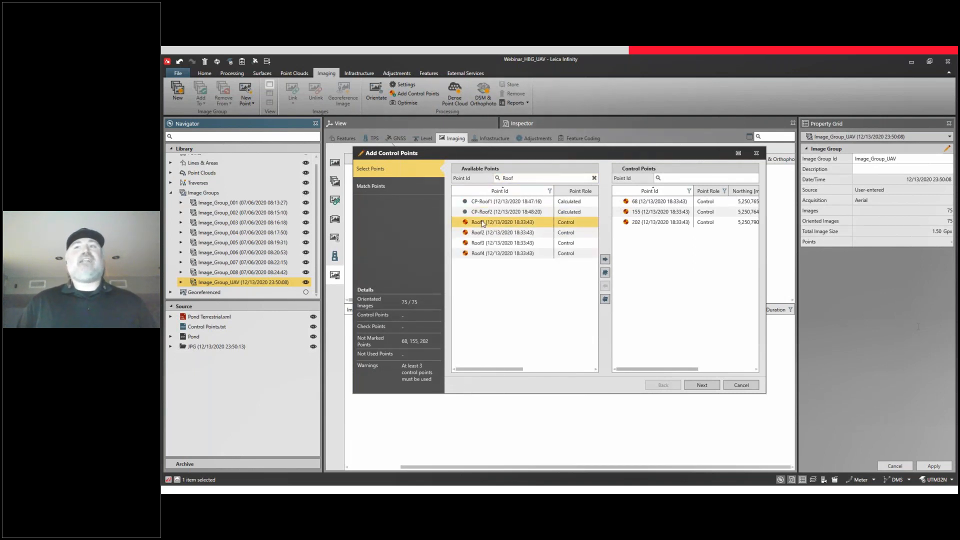
{"action": "left_click", "coordinate": [499, 253], "text": "shift"}
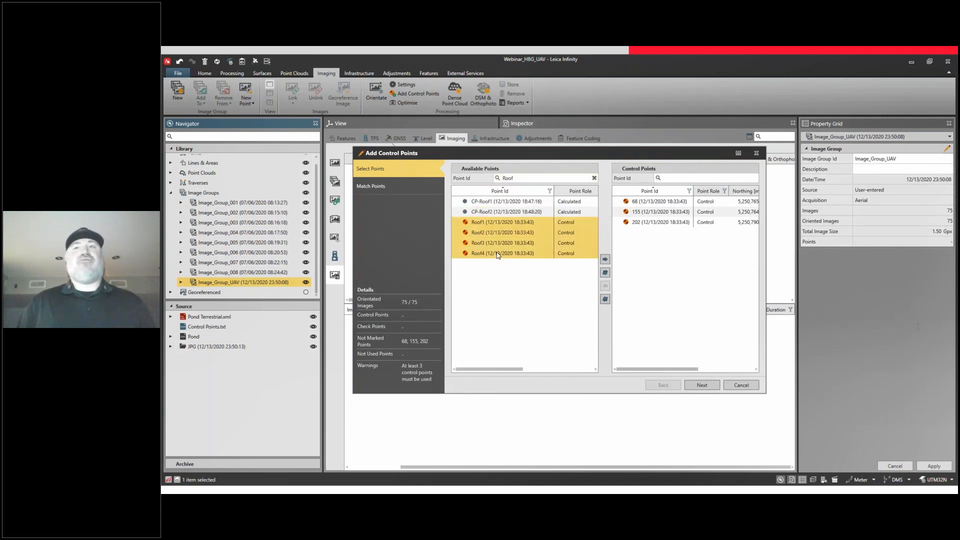
{"action": "left_click", "coordinate": [606, 260]}
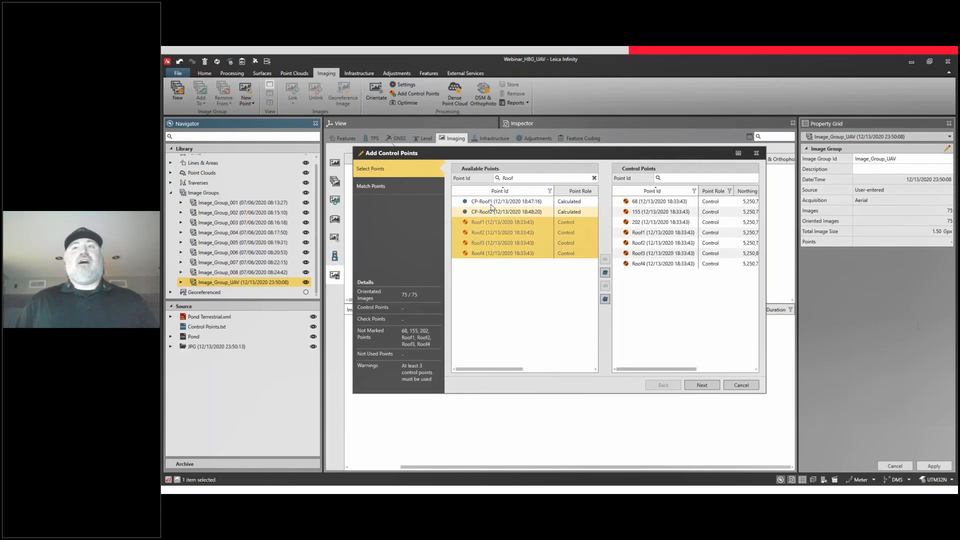
Step: Include the Control role entries of points S5 and S6 in the control points
{"action": "double_click", "coordinate": [497, 178]}
{"action": "type", "text": "S"}
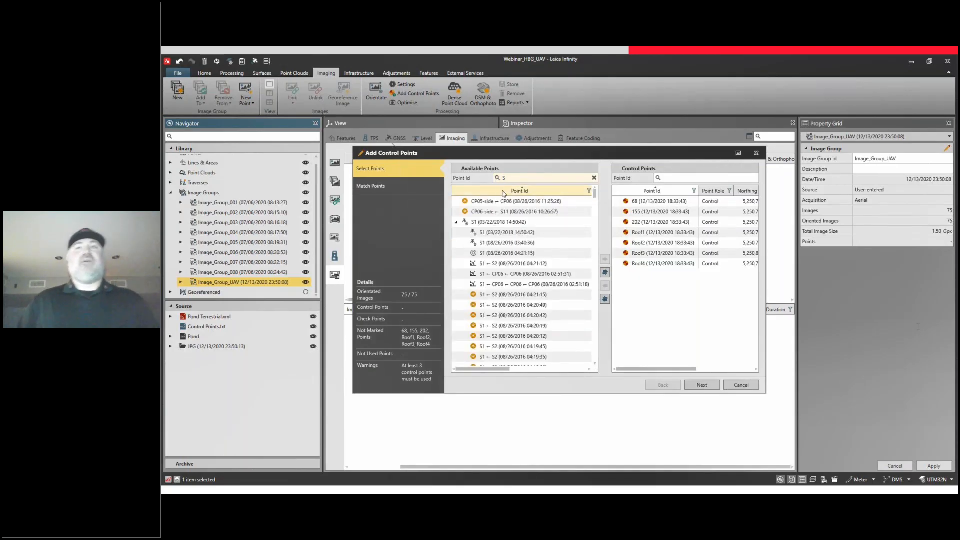
{"action": "type", "text": "5"}
{"action": "double_click", "coordinate": [497, 213]}
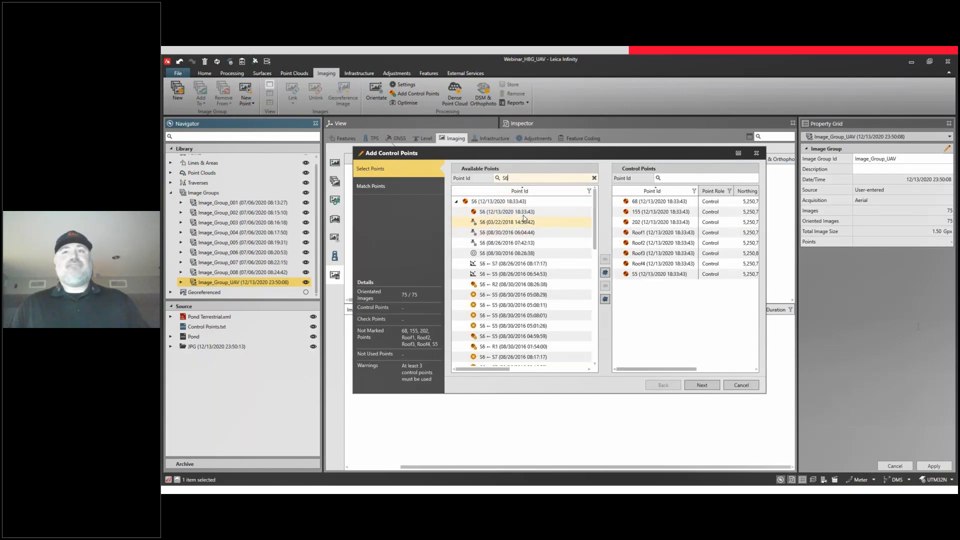
{"action": "left_click", "coordinate": [605, 259]}
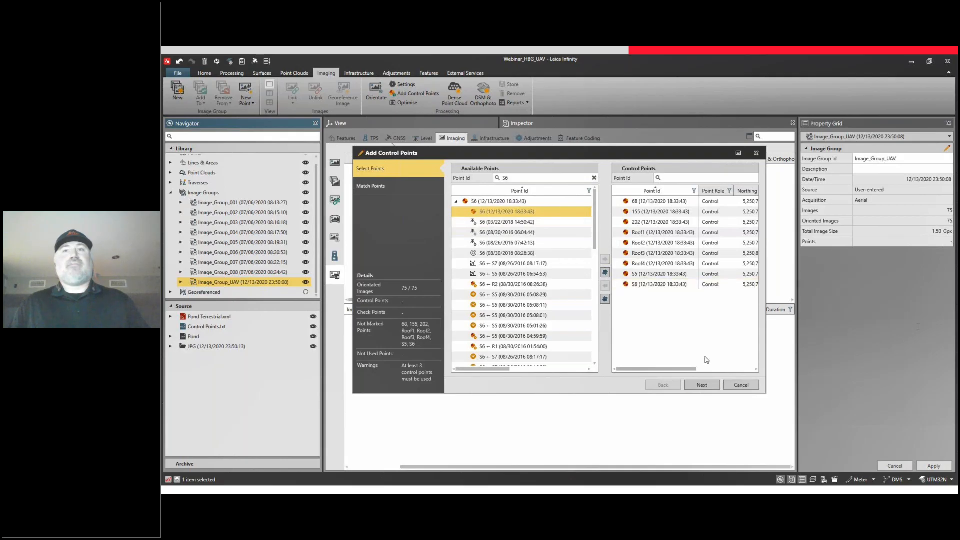
Step: Proceed to point matching in an enlarged window and mark point 68 at the pond wall corner in images DJI_0089 and DJI_0105
{"action": "left_click", "coordinate": [702, 386]}
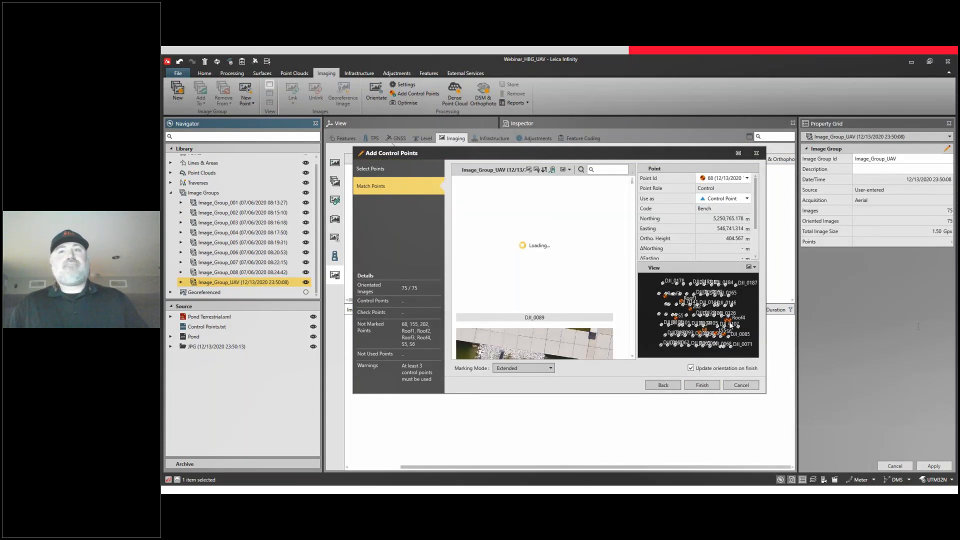
{"action": "left_click", "coordinate": [743, 155]}
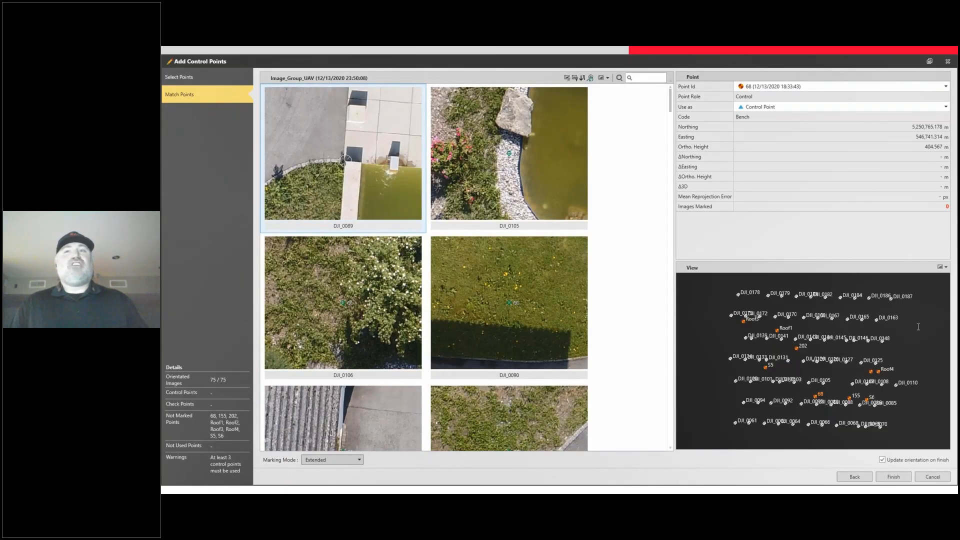
{"action": "left_click", "coordinate": [345, 161]}
{"action": "scroll", "coordinate": [495, 134], "scroll_direction": "down", "scroll_amount": 5}
{"action": "middle_click_drag", "start_coordinate": [545, 132], "coordinate": [522, 160]}
{"action": "scroll", "coordinate": [523, 160], "scroll_direction": "down", "scroll_amount": 3}
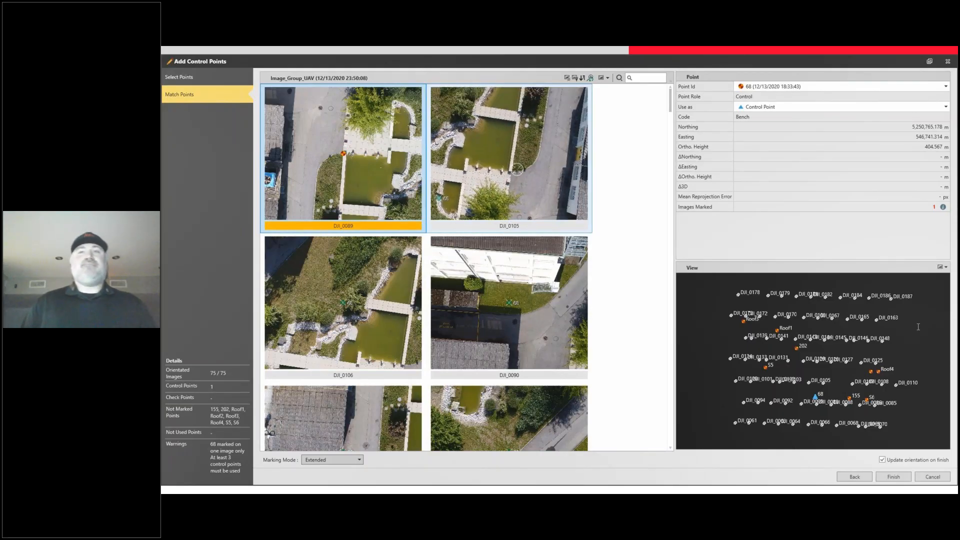
{"action": "scroll", "coordinate": [517, 170], "scroll_direction": "up", "scroll_amount": 4}
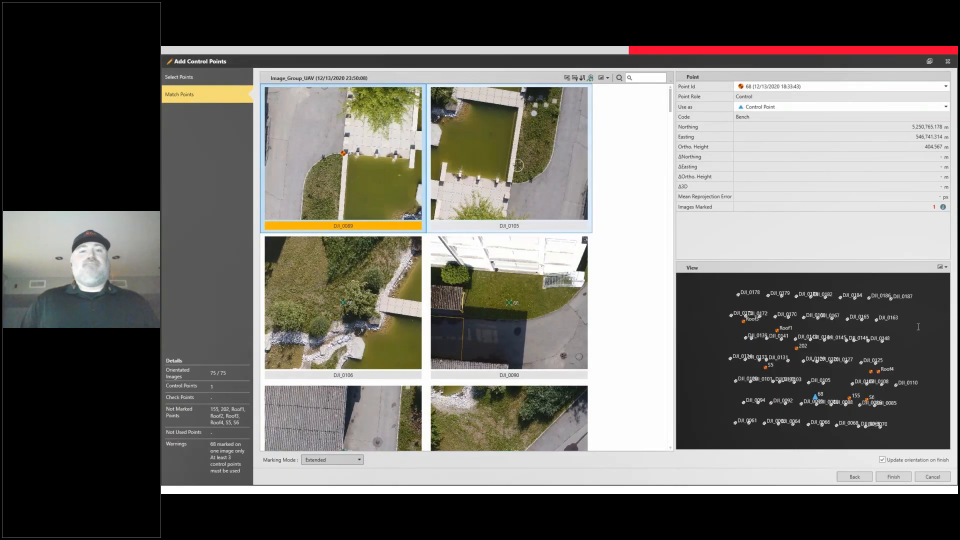
{"action": "scroll", "coordinate": [519, 167], "scroll_direction": "up", "scroll_amount": 3}
{"action": "left_click", "coordinate": [520, 184]}
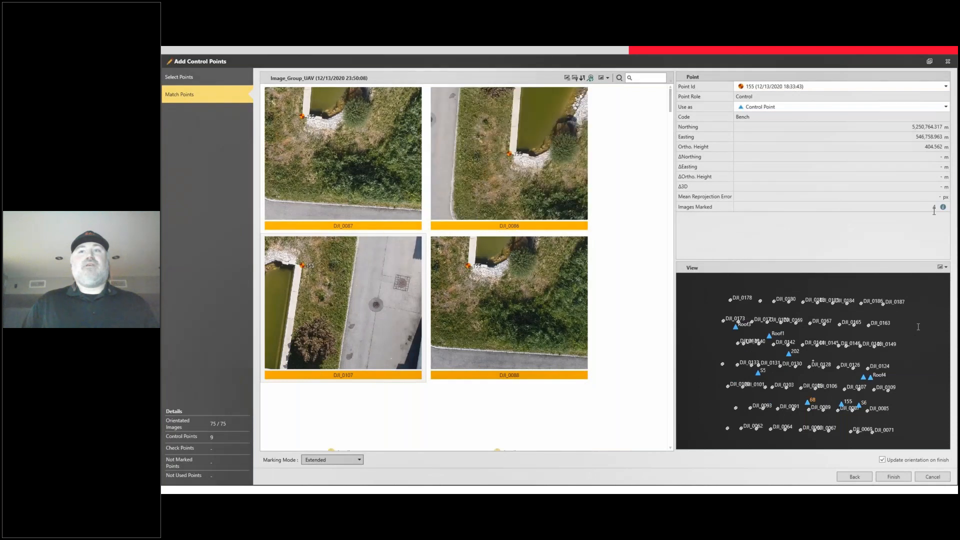
Step: Finish adding the control points with the orientation update on finish enabled
{"action": "left_click", "coordinate": [882, 460]}
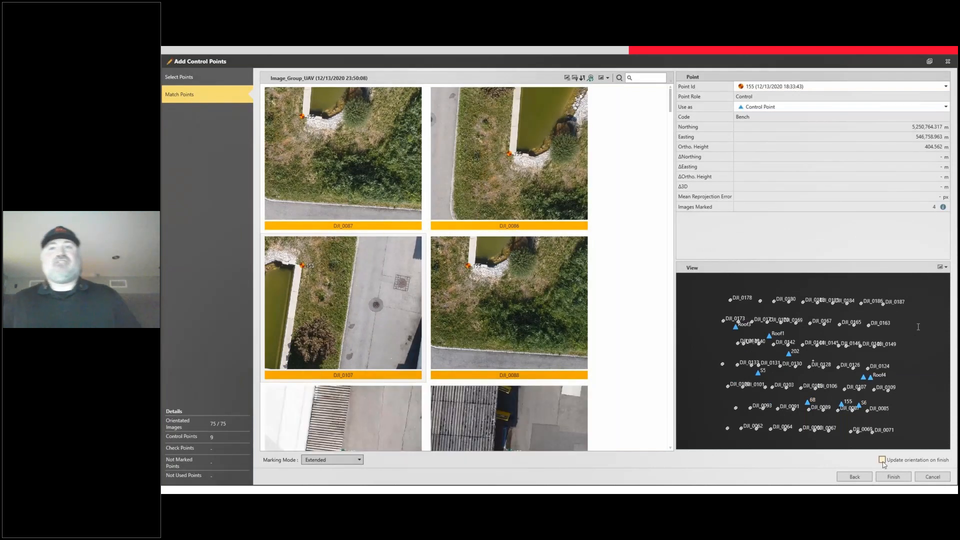
{"action": "left_click", "coordinate": [882, 461]}
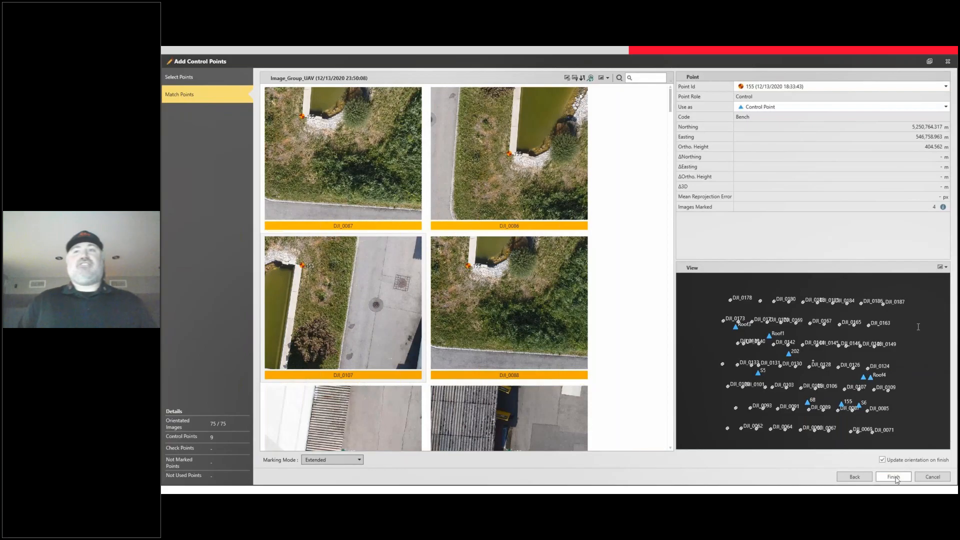
{"action": "left_click", "coordinate": [893, 477]}
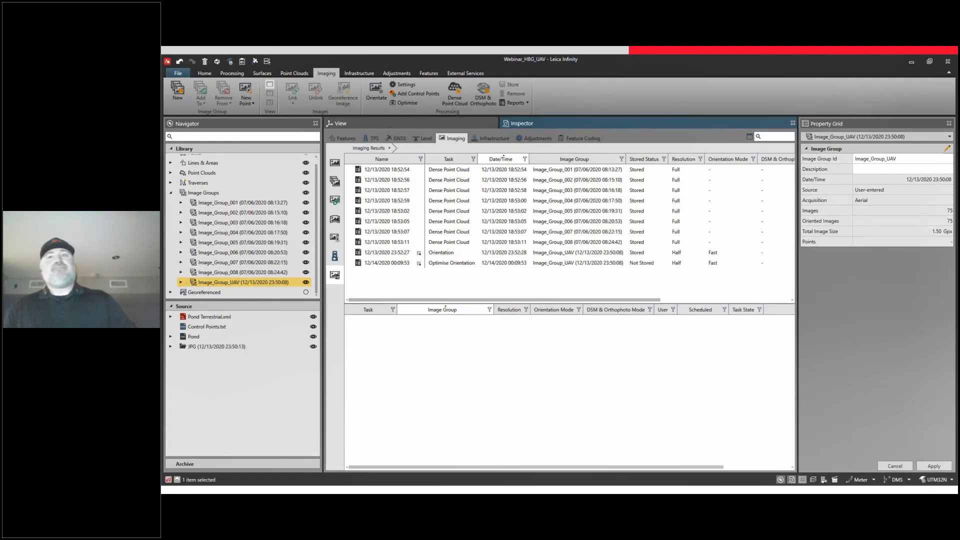
Step: Store the Optimise Orientation result of Image_Group_UAV
{"action": "left_click", "coordinate": [454, 265]}
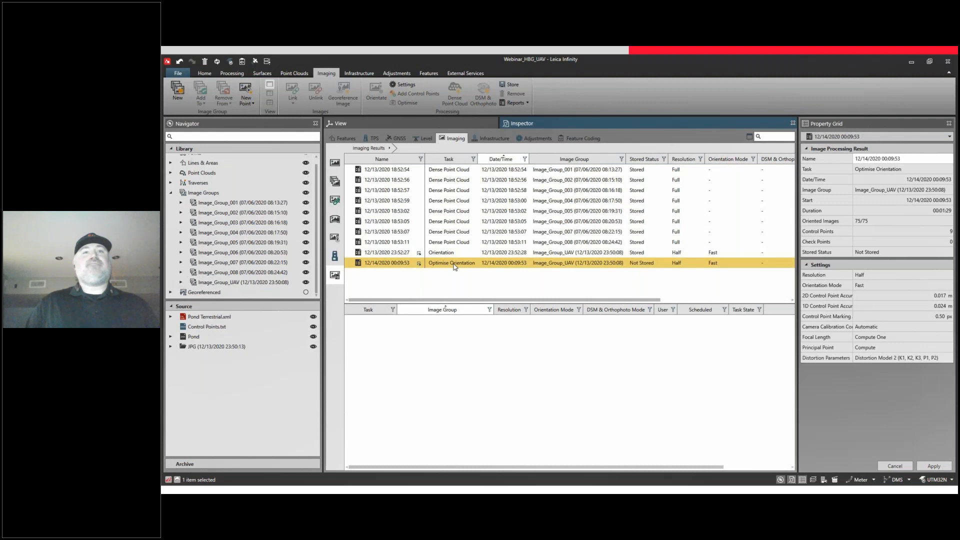
{"action": "right_click", "coordinate": [453, 264]}
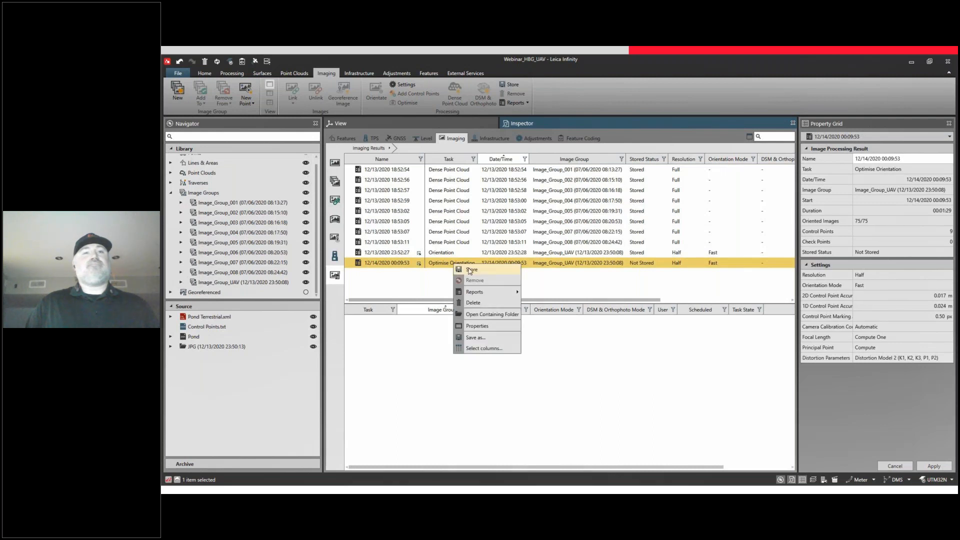
{"action": "left_click", "coordinate": [470, 271]}
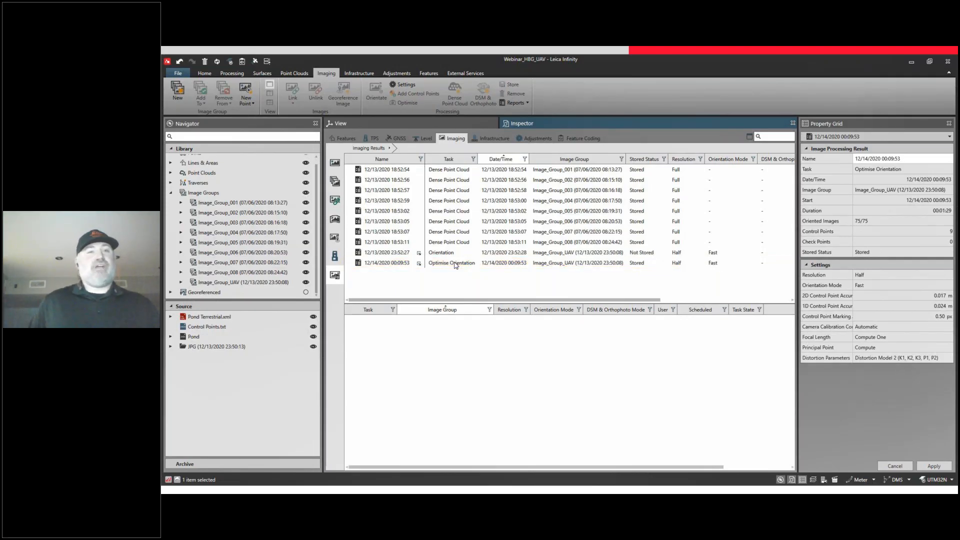
Step: Create a dense point cloud from Image_Group_UAV and store its result
{"action": "left_click", "coordinate": [265, 283]}
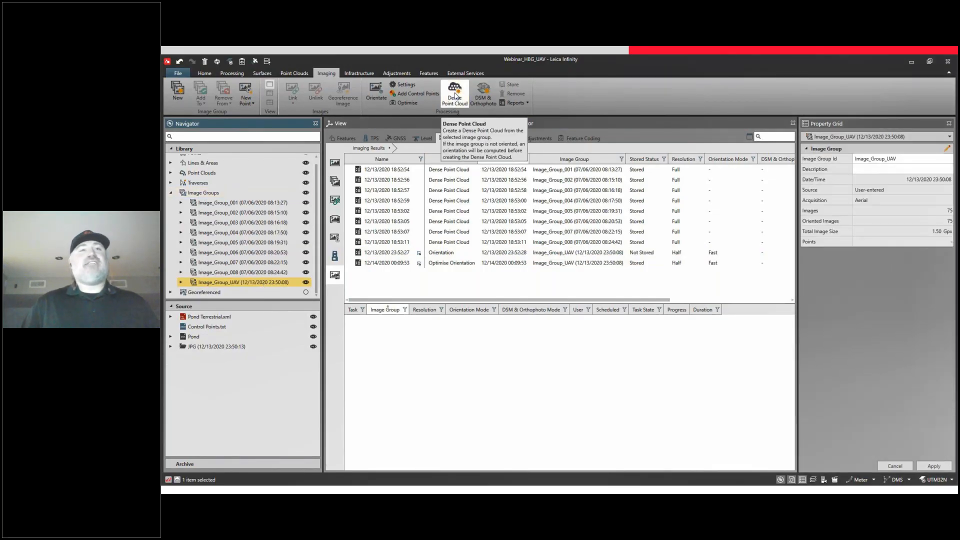
{"action": "left_click", "coordinate": [455, 96]}
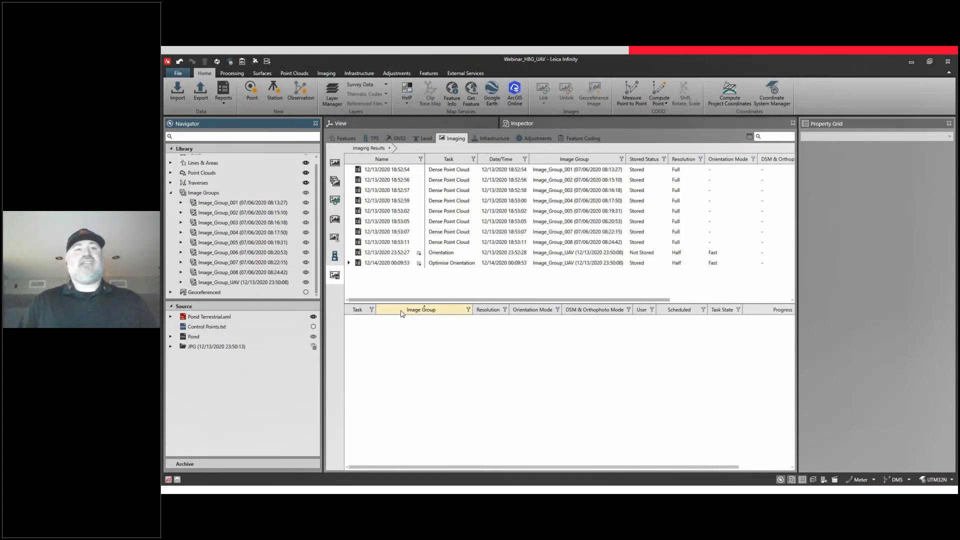
{"action": "left_click", "coordinate": [349, 263]}
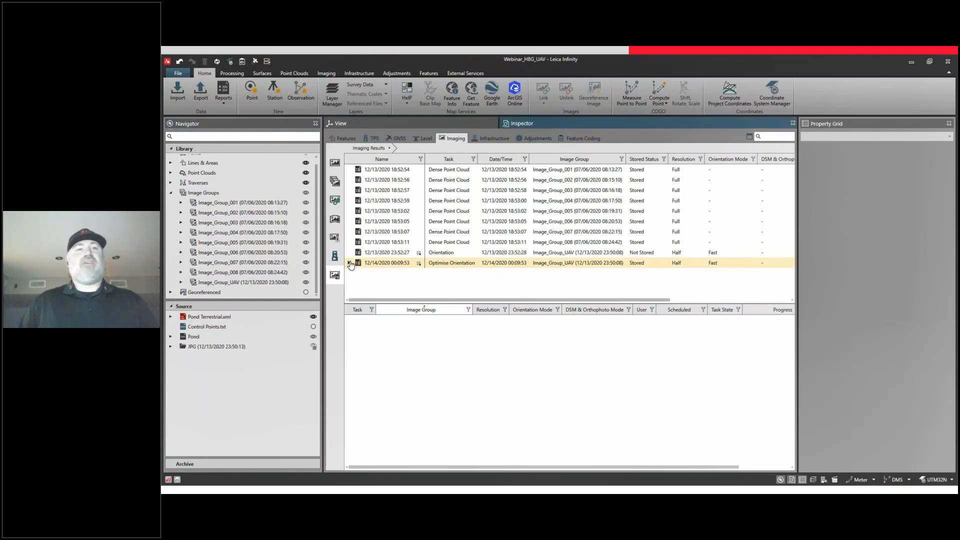
{"action": "right_click", "coordinate": [479, 277]}
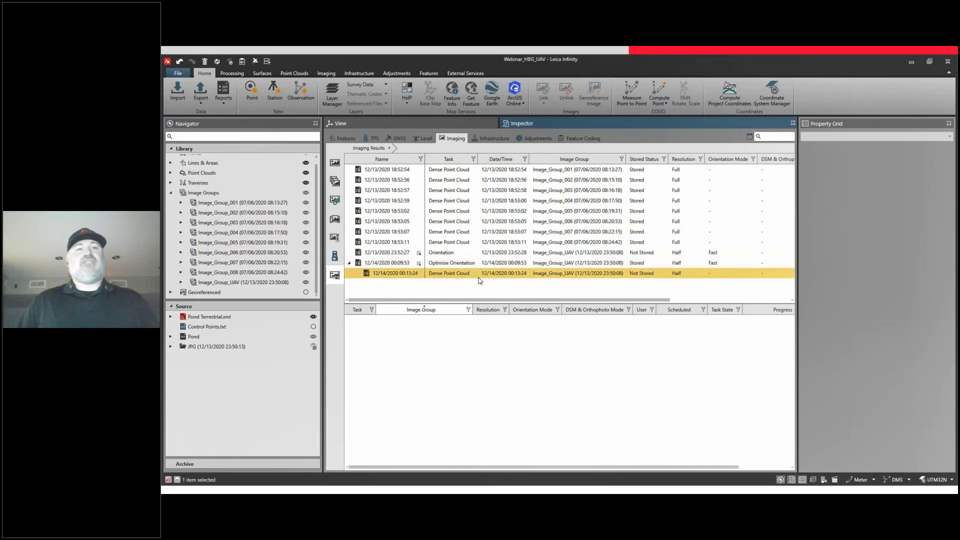
{"action": "left_click", "coordinate": [497, 283]}
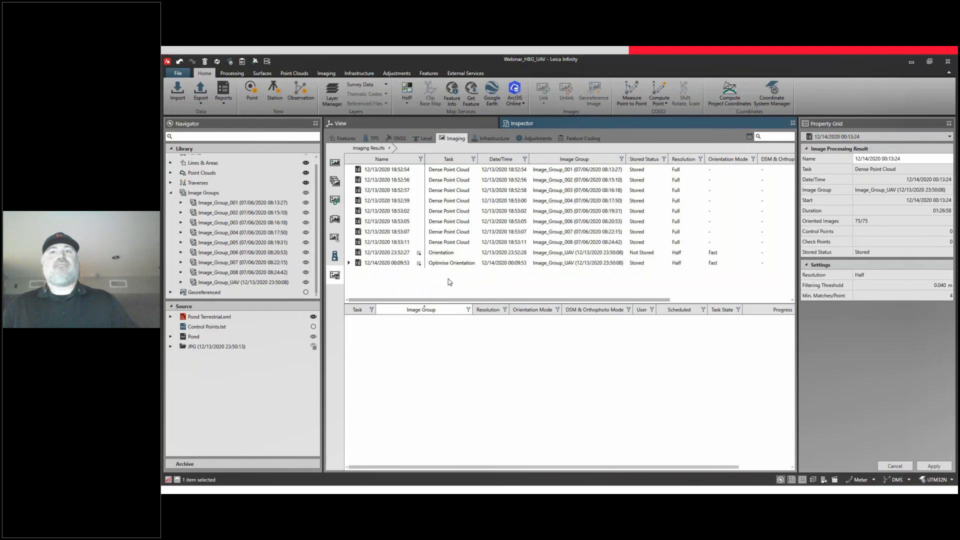
Step: Expand the Optimise Orientation result, and hide the Pond Terrestrial.xml data and Image_Group_UAV from the graphical view
{"action": "left_click", "coordinate": [349, 263]}
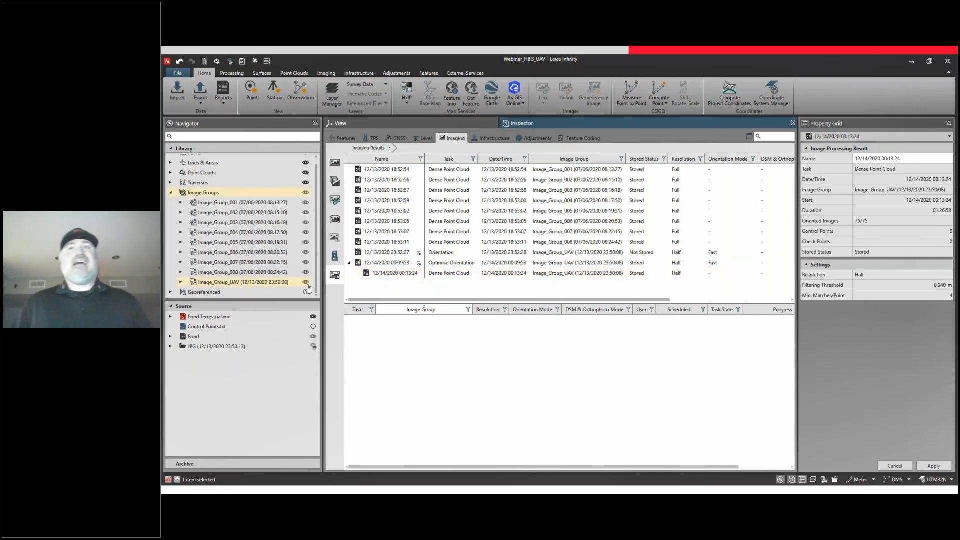
{"action": "left_click", "coordinate": [313, 317]}
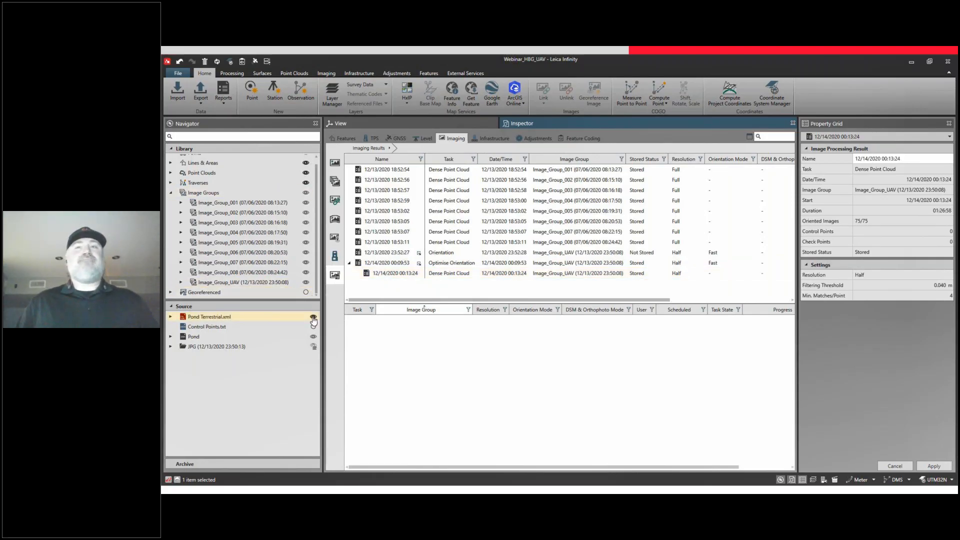
{"action": "left_click", "coordinate": [307, 283]}
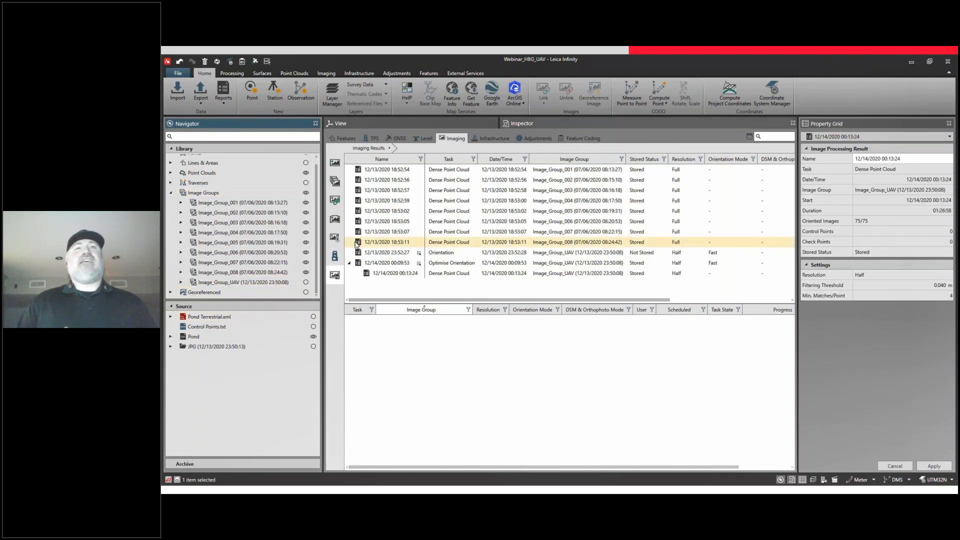
Step: Examine the point clouds of the pond area and the long building facade in the 3D view
{"action": "left_click", "coordinate": [453, 125]}
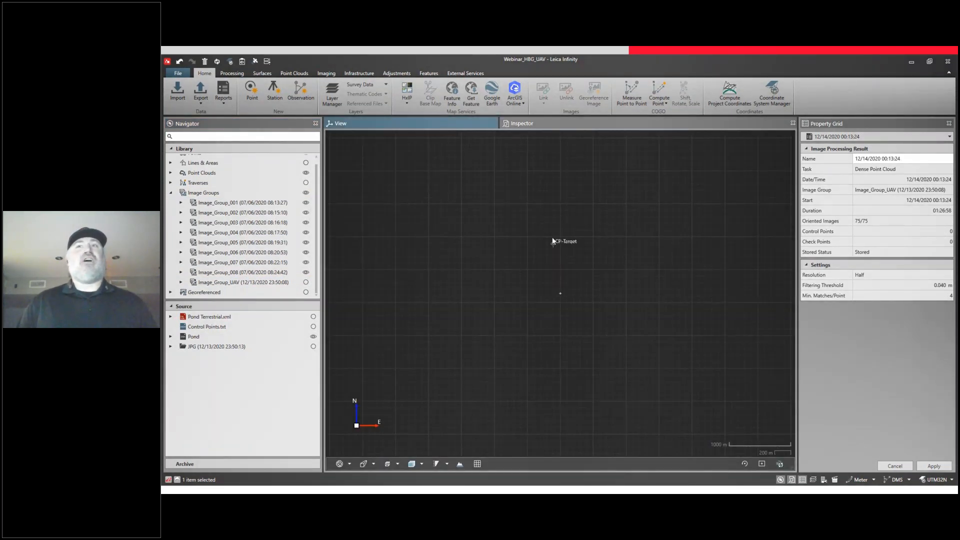
{"action": "scroll", "coordinate": [552, 245], "scroll_direction": "up", "scroll_amount": 5}
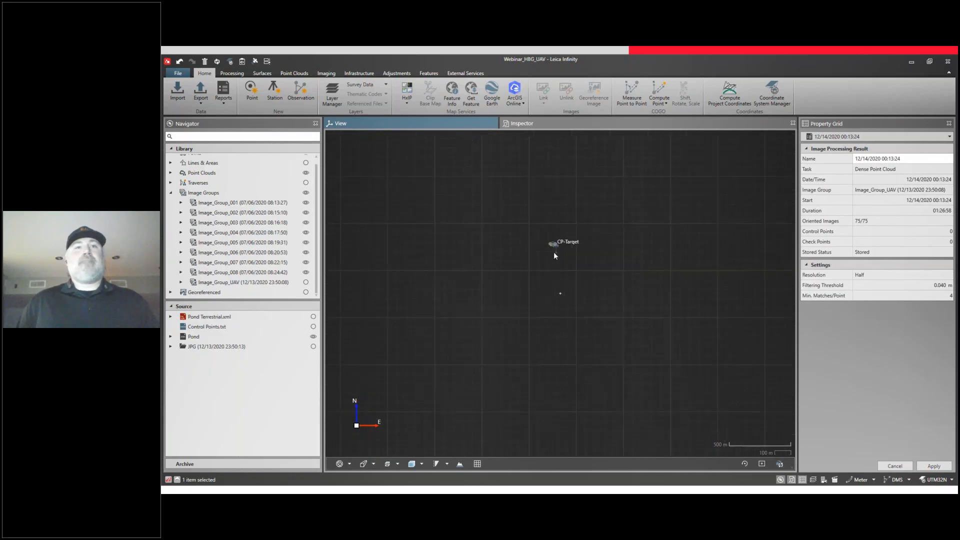
{"action": "scroll", "coordinate": [556, 245], "scroll_direction": "up", "scroll_amount": 5}
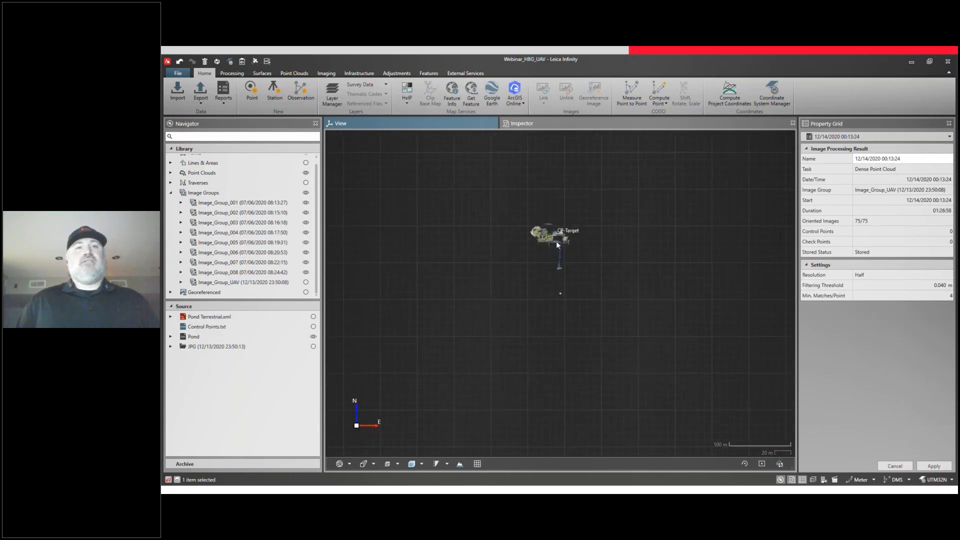
{"action": "scroll", "coordinate": [558, 244], "scroll_direction": "up", "scroll_amount": 4}
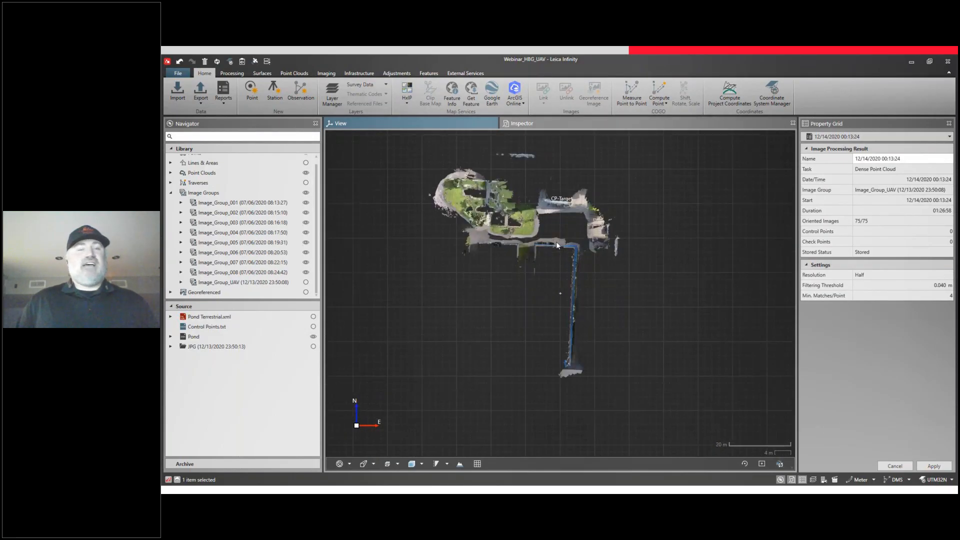
{"action": "scroll", "coordinate": [556, 241], "scroll_direction": "up", "scroll_amount": 2}
{"action": "middle_click_drag", "start_coordinate": [556, 241], "coordinate": [527, 232]}
{"action": "scroll", "coordinate": [636, 275], "scroll_direction": "up", "scroll_amount": 3}
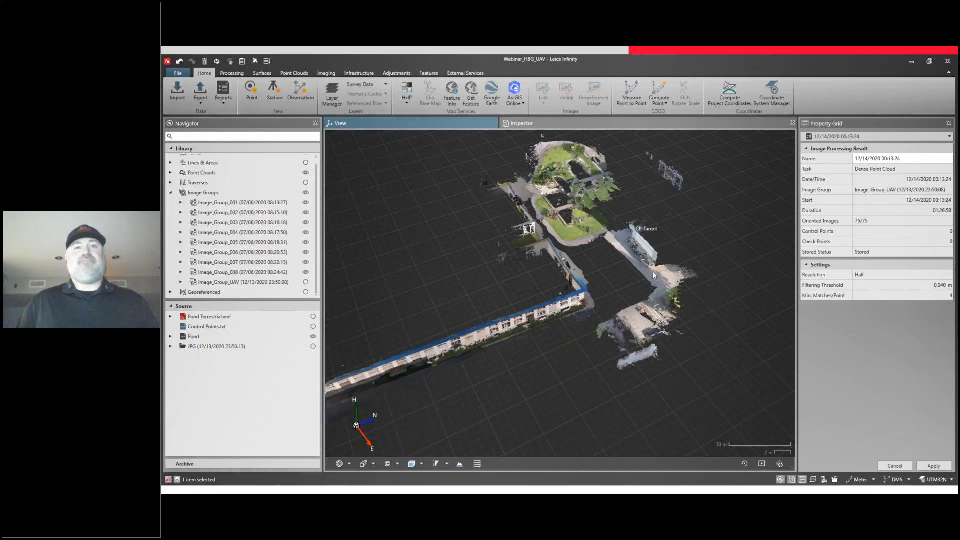
{"action": "middle_click_drag", "start_coordinate": [636, 275], "coordinate": [625, 267]}
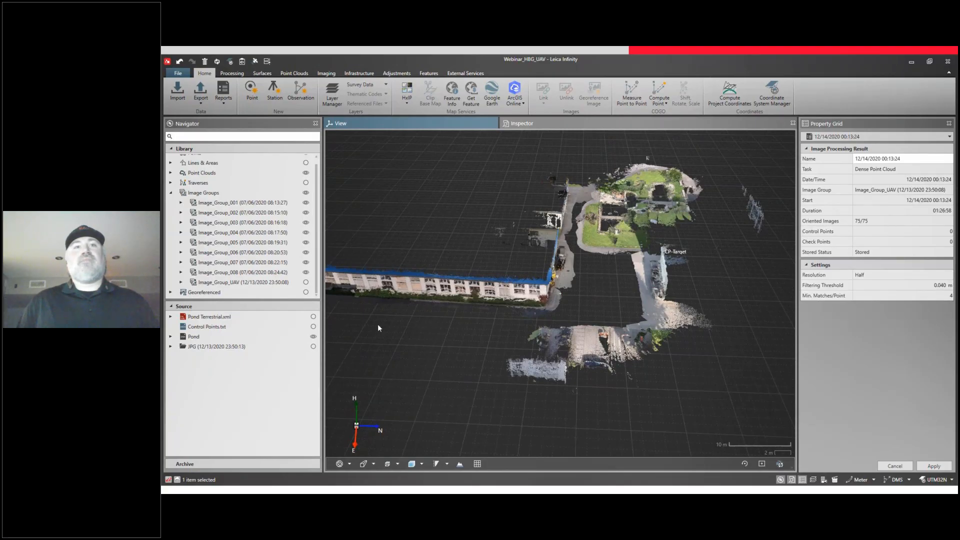
Step: Show the Pond Terrestrial.xml data and Image_Group_UAV in the graphical view together with the terrestrial point clouds
{"action": "left_click", "coordinate": [314, 319]}
{"action": "middle_click_drag", "start_coordinate": [487, 274], "coordinate": [547, 326]}
{"action": "scroll", "coordinate": [548, 325], "scroll_direction": "down", "scroll_amount": 3}
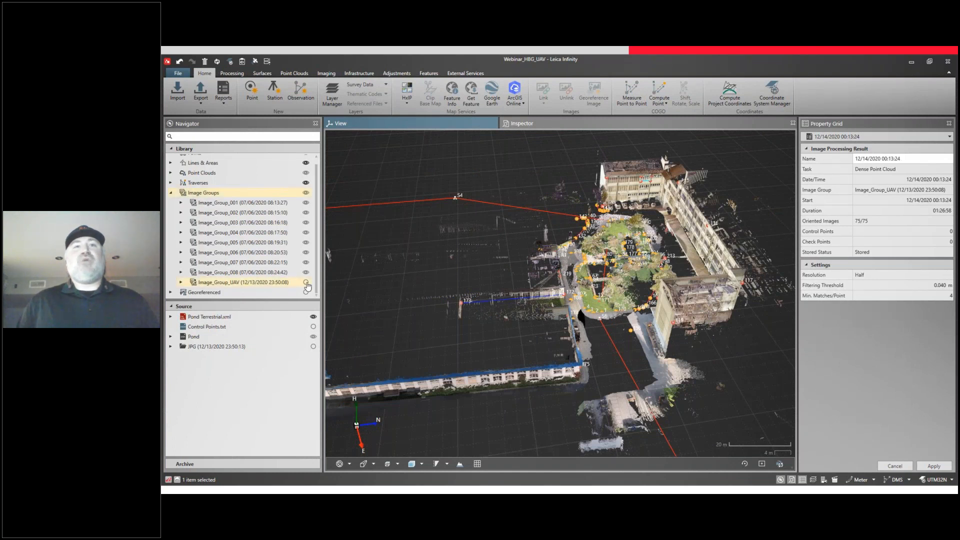
{"action": "left_click", "coordinate": [306, 283]}
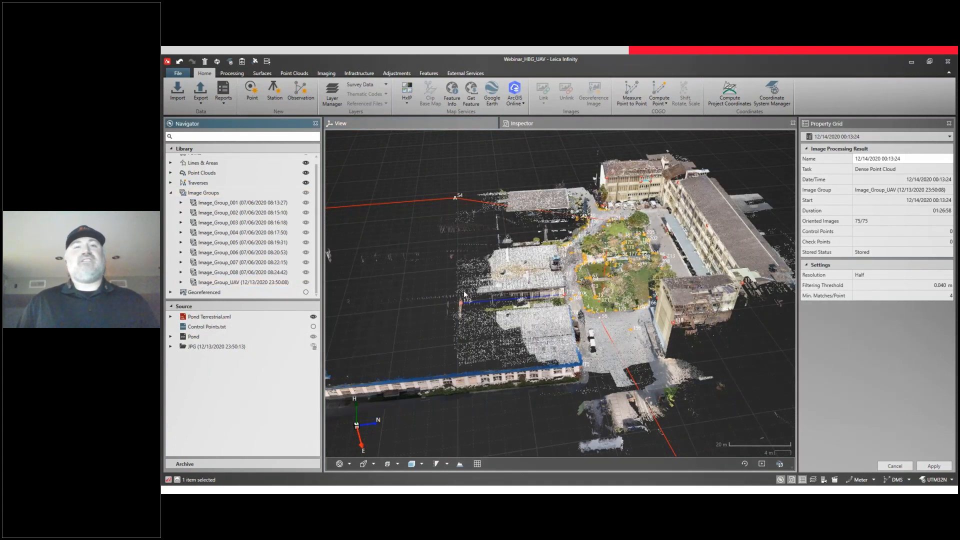
{"action": "left_click_drag", "start_coordinate": [563, 306], "coordinate": [555, 311]}
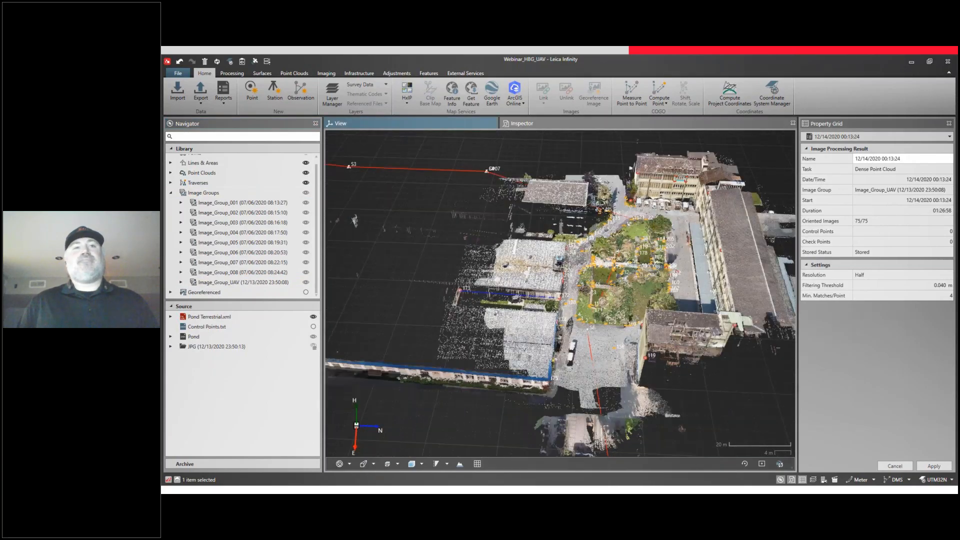
{"action": "scroll", "coordinate": [684, 306], "scroll_direction": "up", "scroll_amount": 3}
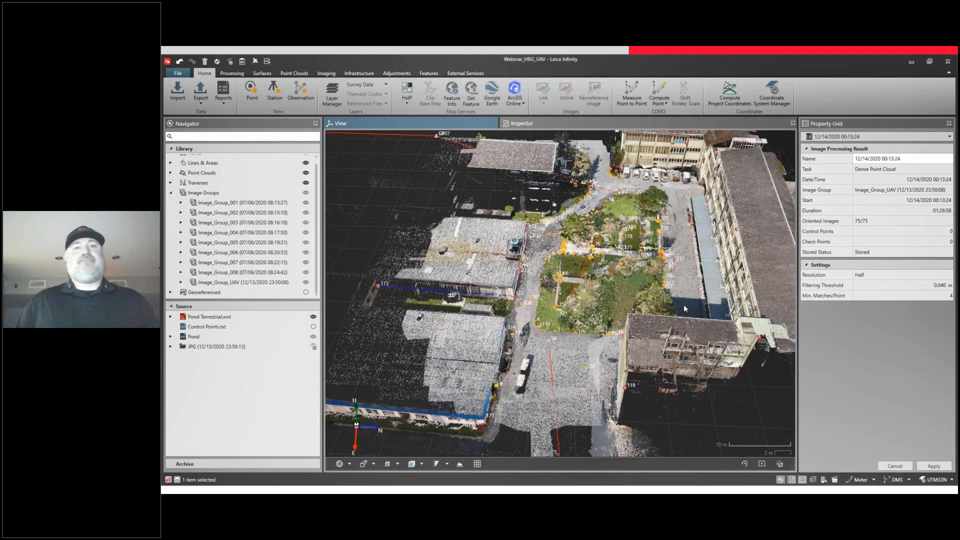
{"action": "scroll", "coordinate": [684, 306], "scroll_direction": "up", "scroll_amount": 1}
Step: Hide the Image_Group_UAV-SPC point cloud from the graphical view, and collapse the library's Point Clouds and Image Groups
{"action": "left_click", "coordinate": [170, 173]}
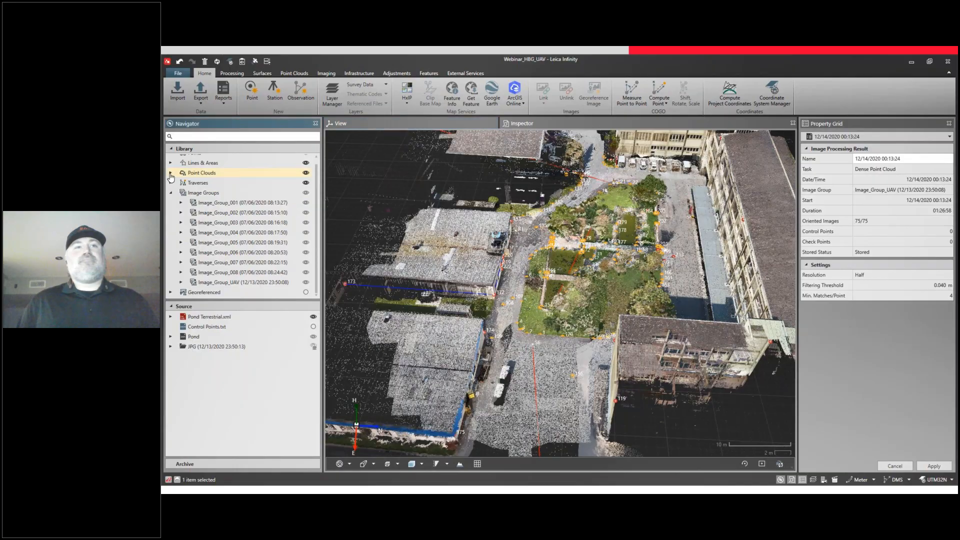
{"action": "left_click", "coordinate": [170, 174]}
{"action": "left_click", "coordinate": [307, 282]}
{"action": "left_click", "coordinate": [306, 282]}
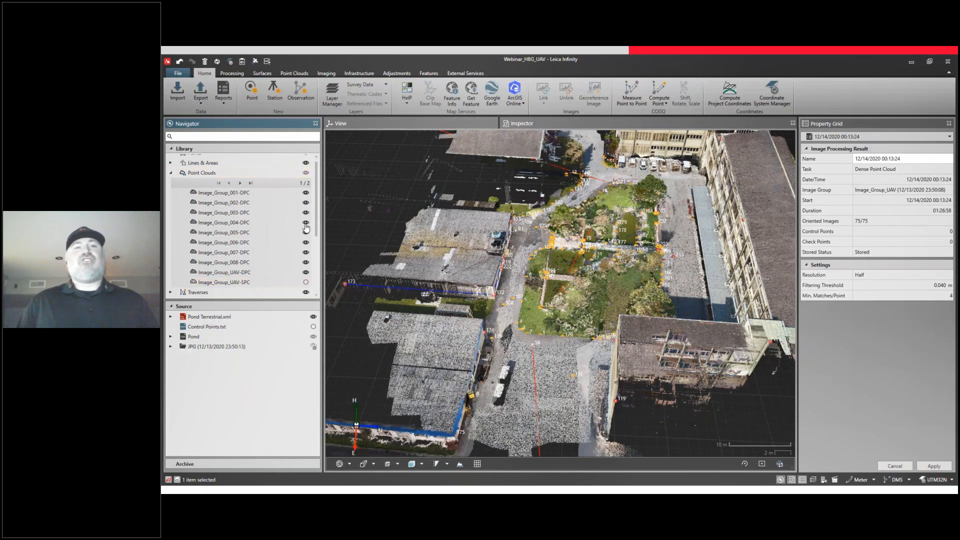
{"action": "left_click", "coordinate": [170, 173]}
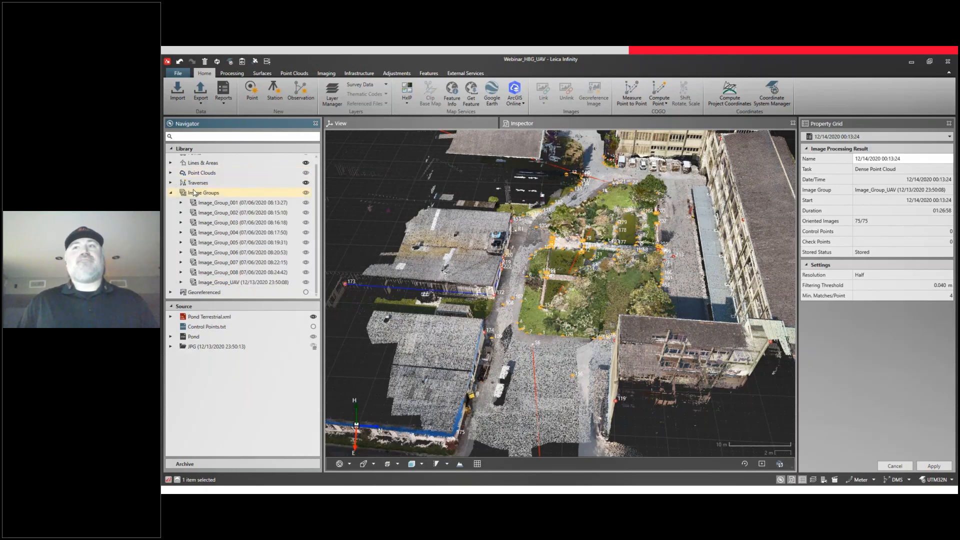
{"action": "left_click", "coordinate": [171, 193]}
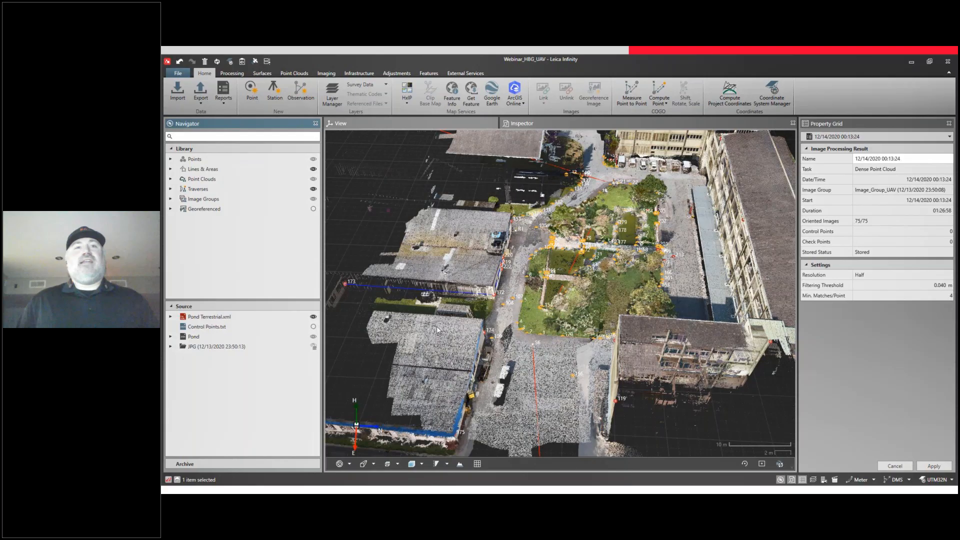
Step: Examine the combined UAV and terrestrial point clouds of the pond and its surrounding buildings from several angles
{"action": "left_click_drag", "start_coordinate": [493, 358], "coordinate": [566, 380]}
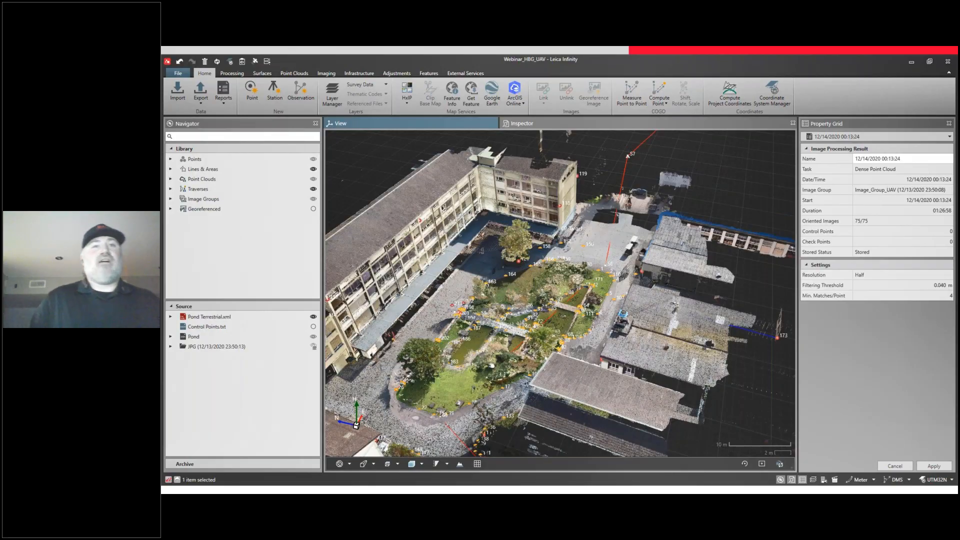
{"action": "middle_click_drag", "start_coordinate": [497, 357], "coordinate": [520, 341]}
{"action": "mouse_move", "coordinate": [520, 341]}
{"action": "left_mouse_down"}
{"action": "mouse_move", "coordinate": [561, 318]}
{"action": "mouse_move", "coordinate": [515, 336]}
{"action": "left_mouse_up"}
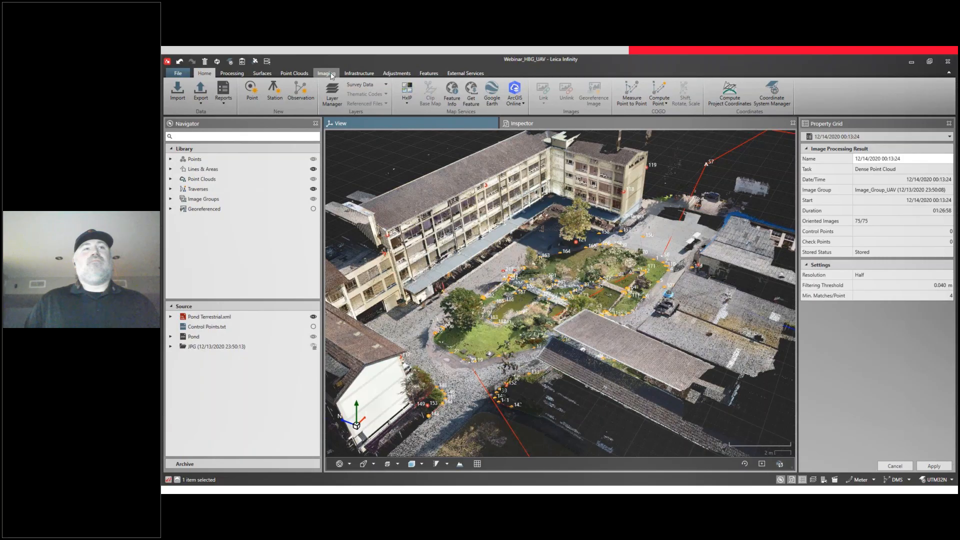
{"action": "left_click", "coordinate": [330, 74]}
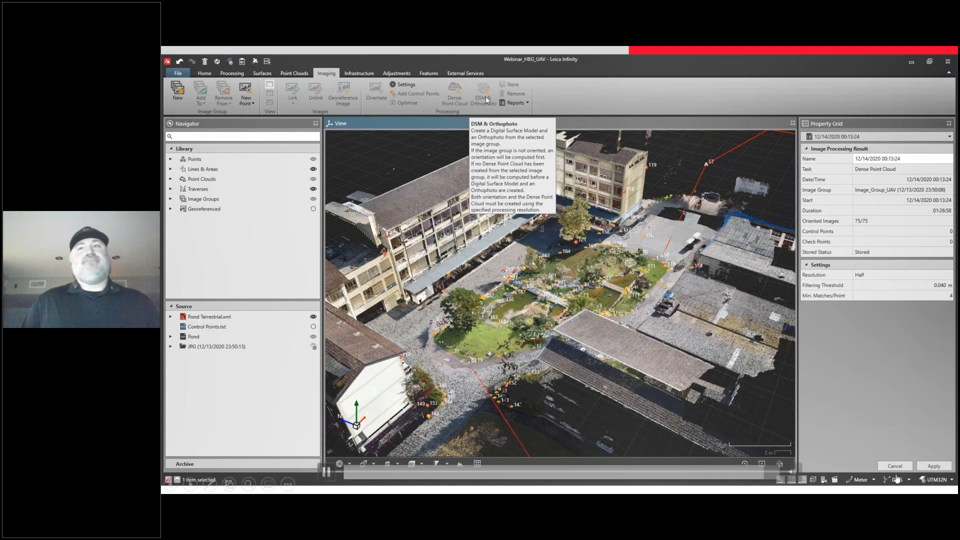
{"action": "left_click", "coordinate": [202, 74]}
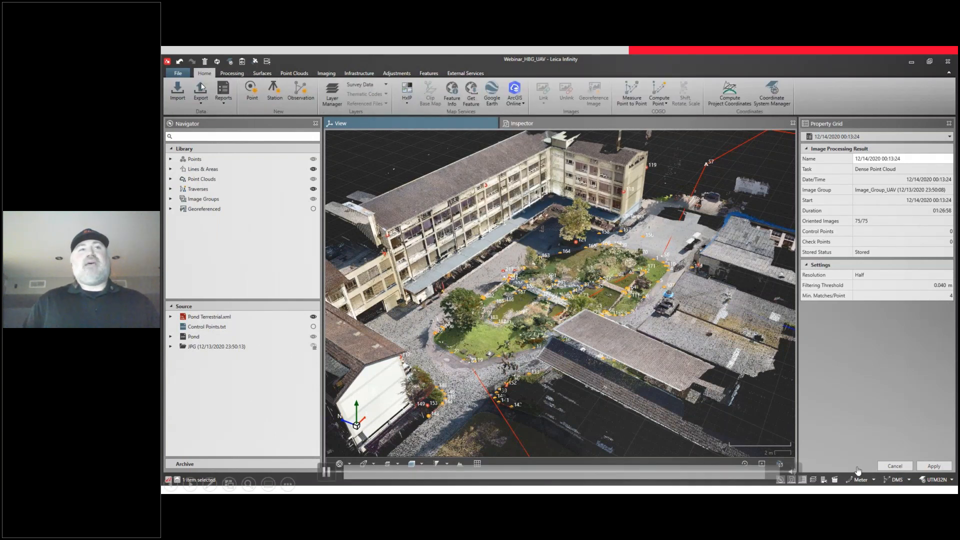
{"action": "left_click", "coordinate": [200, 99]}
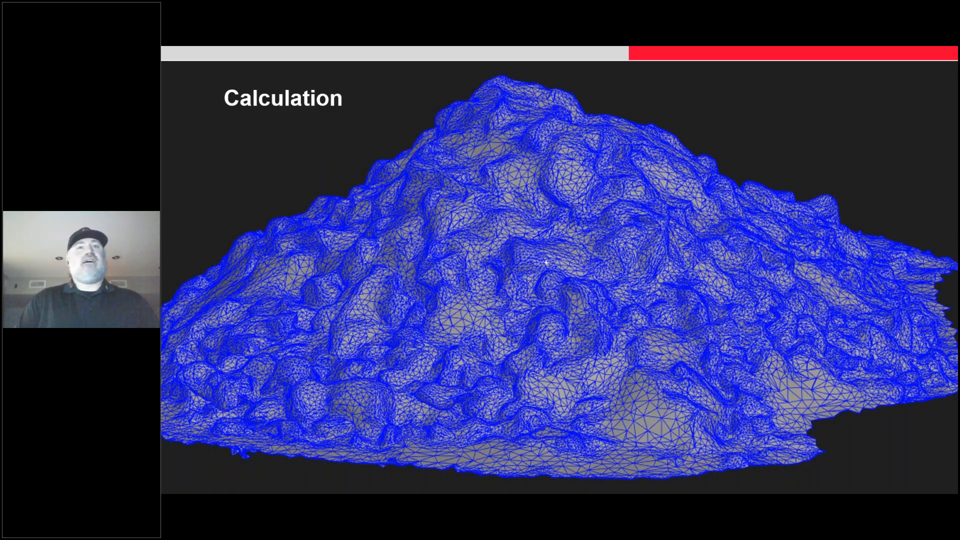
{"action": "key", "text": "Right"}
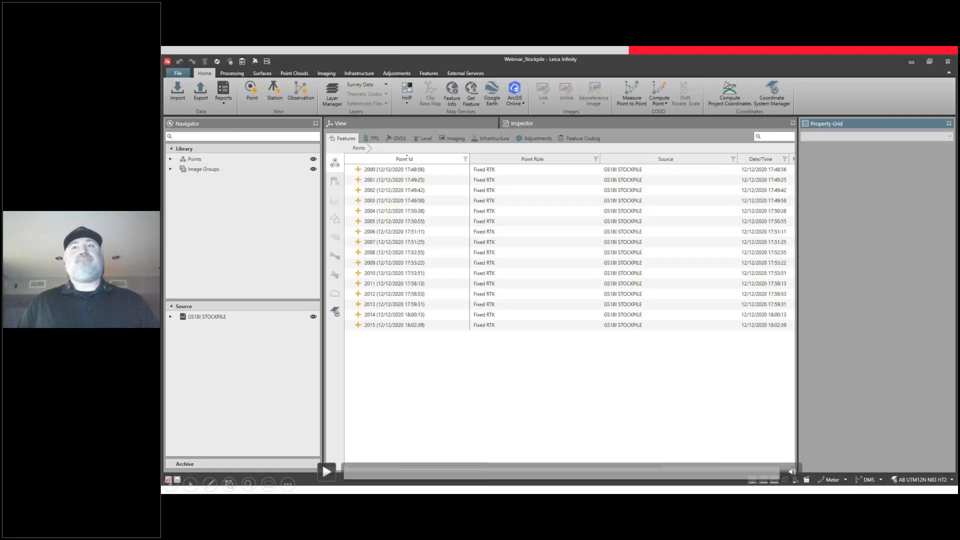
{"action": "left_click", "coordinate": [326, 472]}
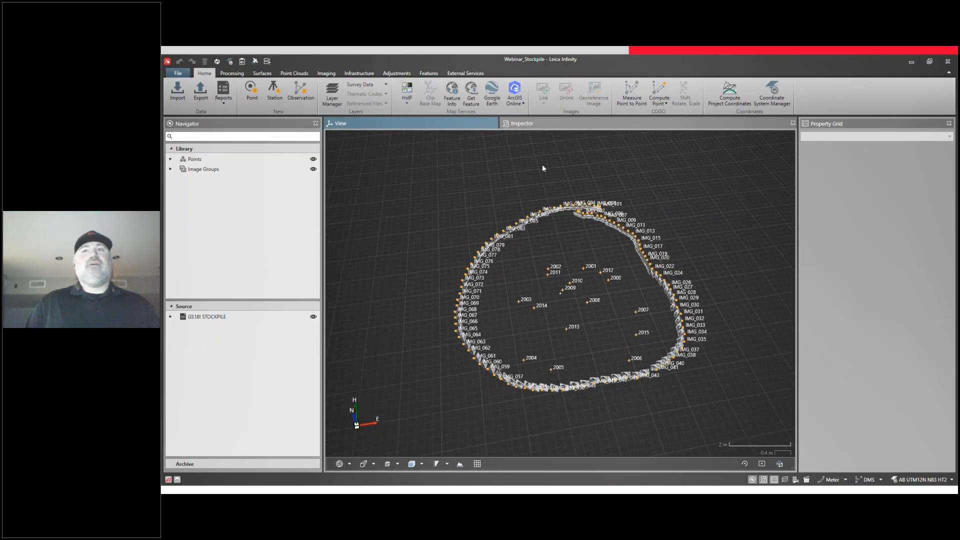
Step: Hide the stockpile project's image groups and create a refined surface from all 16 measured points, 2000 to 2015
{"action": "left_click", "coordinate": [313, 170]}
{"action": "middle_click_drag", "start_coordinate": [529, 311], "coordinate": [517, 368]}
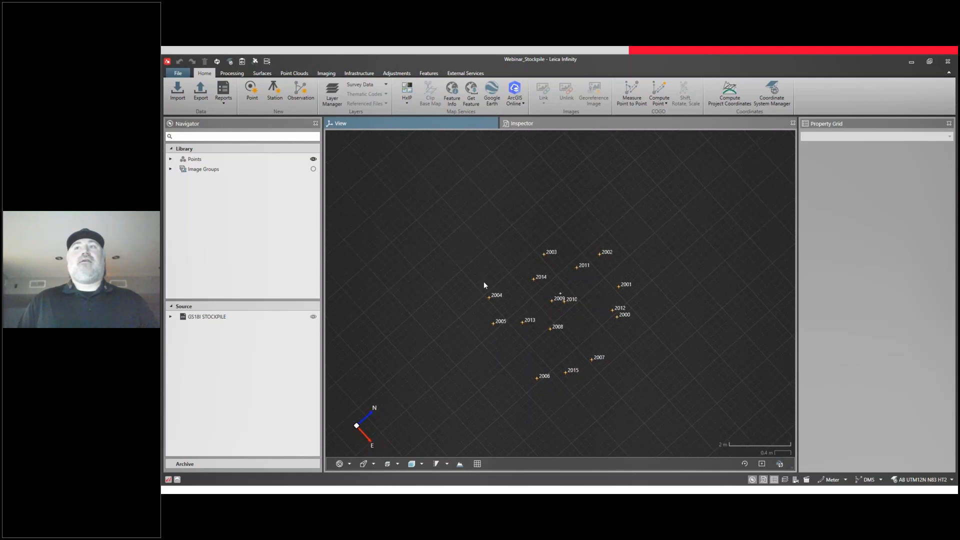
{"action": "left_click_drag", "start_coordinate": [479, 245], "coordinate": [668, 402]}
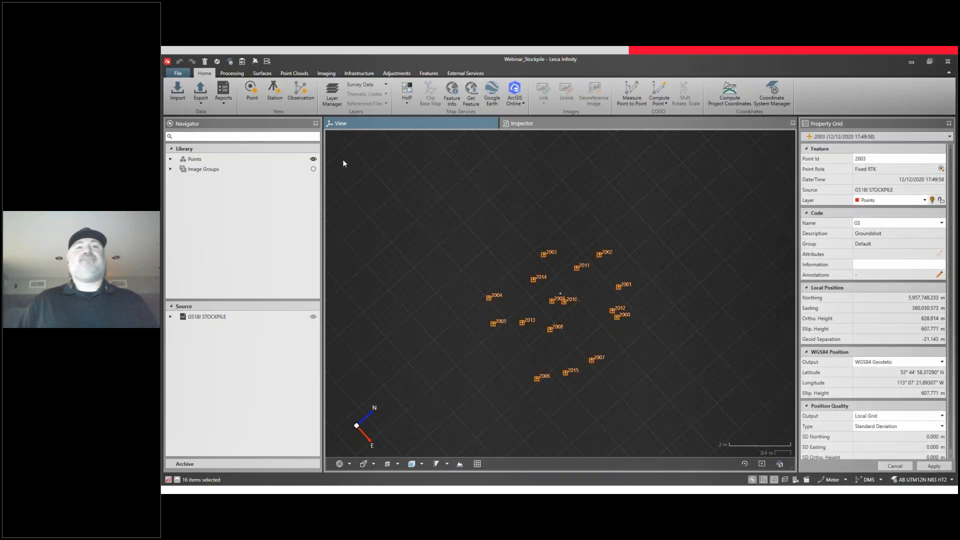
{"action": "left_click", "coordinate": [263, 74]}
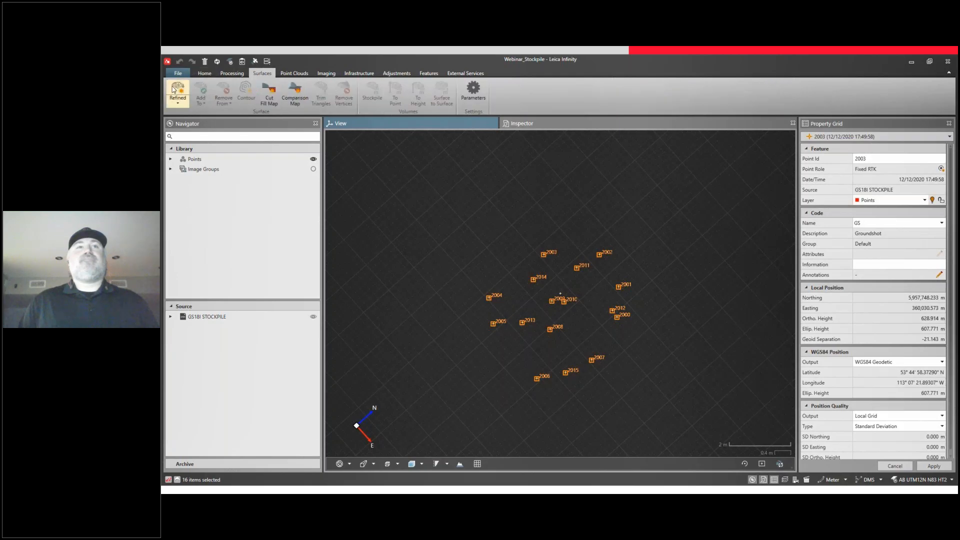
{"action": "left_click", "coordinate": [174, 89]}
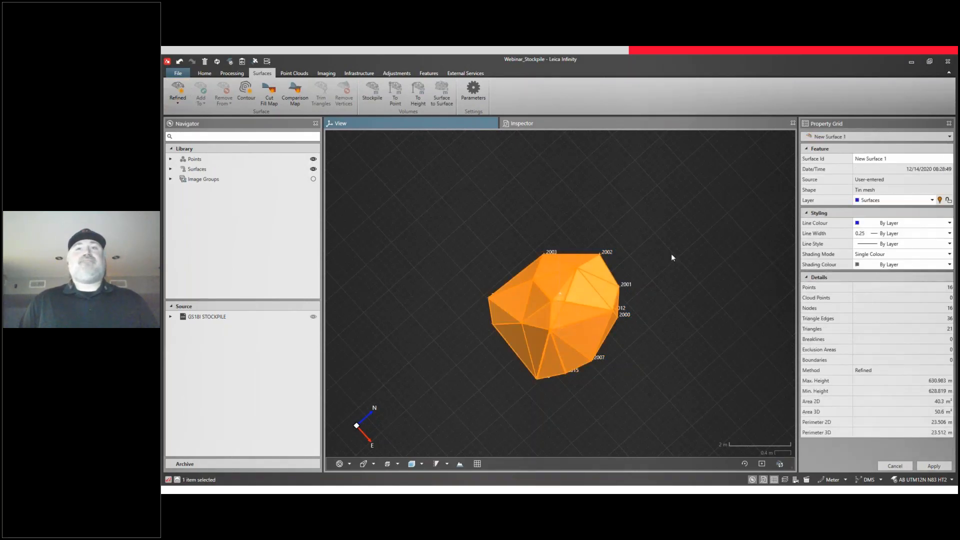
Step: Rename the new surface as Surface-Points, apply the change and look at the surface from the side
{"action": "left_click", "coordinate": [883, 159]}
{"action": "type", "text": "Surface-Points"}
{"action": "left_click", "coordinate": [935, 466]}
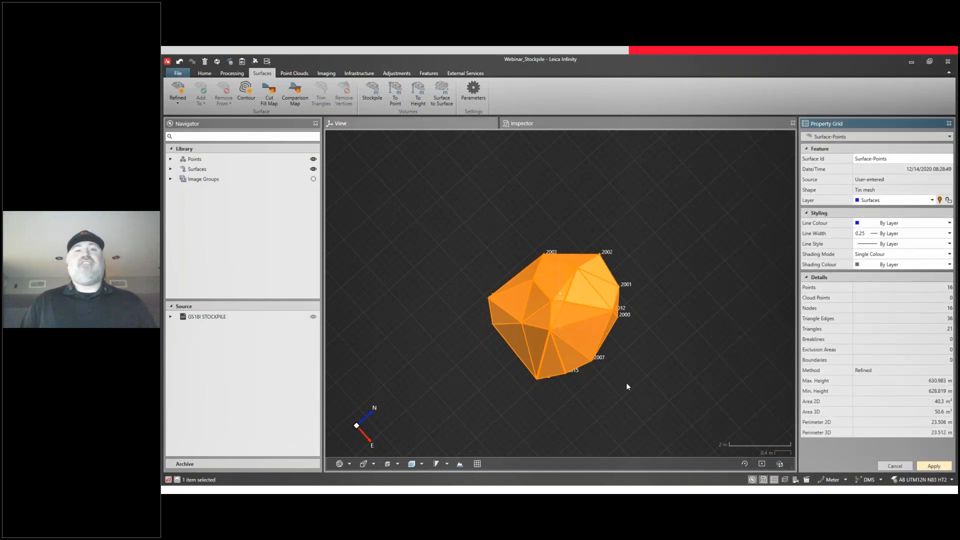
{"action": "middle_click_drag", "start_coordinate": [606, 382], "coordinate": [659, 324]}
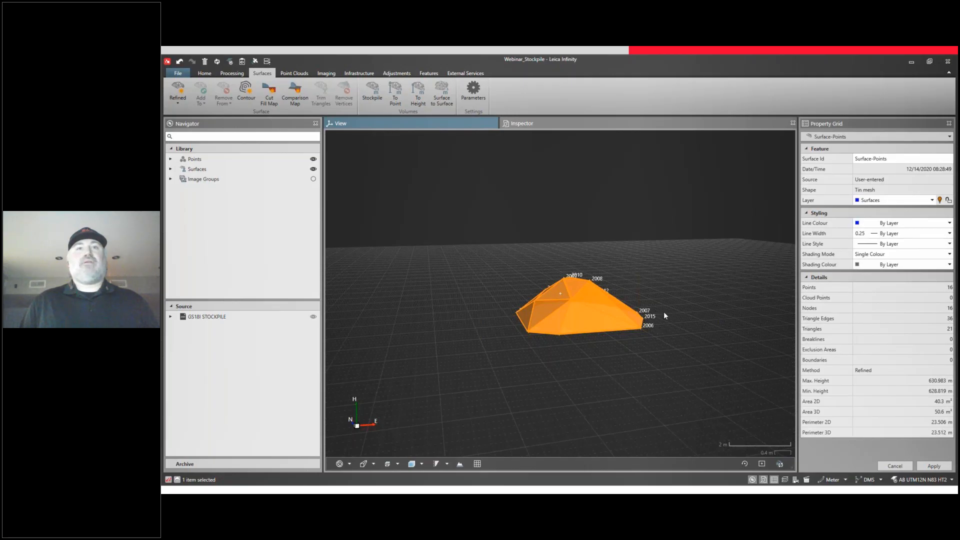
Step: List the project's image groups in the Inspector and open the Pipe35 7 group in the image viewer
{"action": "left_click", "coordinate": [561, 127]}
{"action": "left_click", "coordinate": [464, 136]}
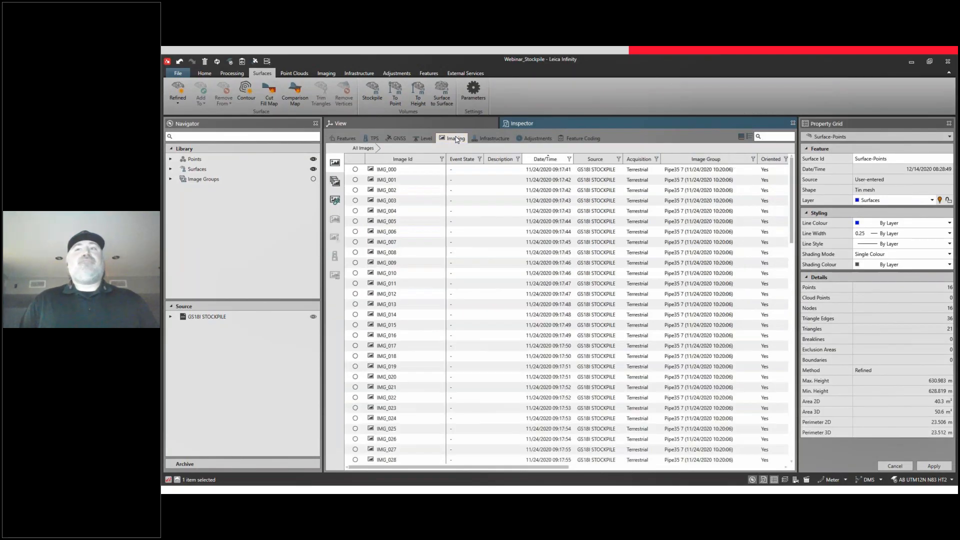
{"action": "left_click", "coordinate": [334, 181]}
{"action": "left_click", "coordinate": [171, 179]}
{"action": "right_click", "coordinate": [206, 191]}
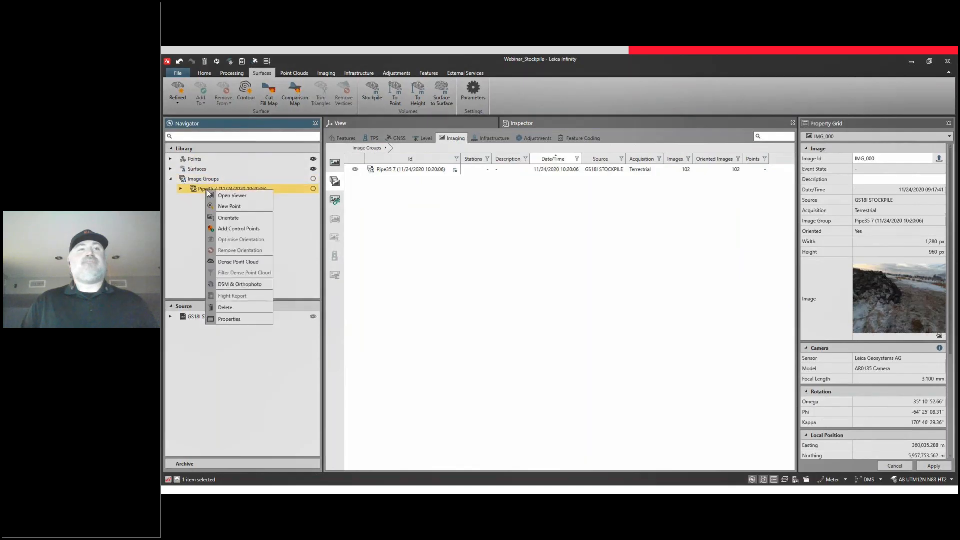
{"action": "left_click", "coordinate": [252, 197]}
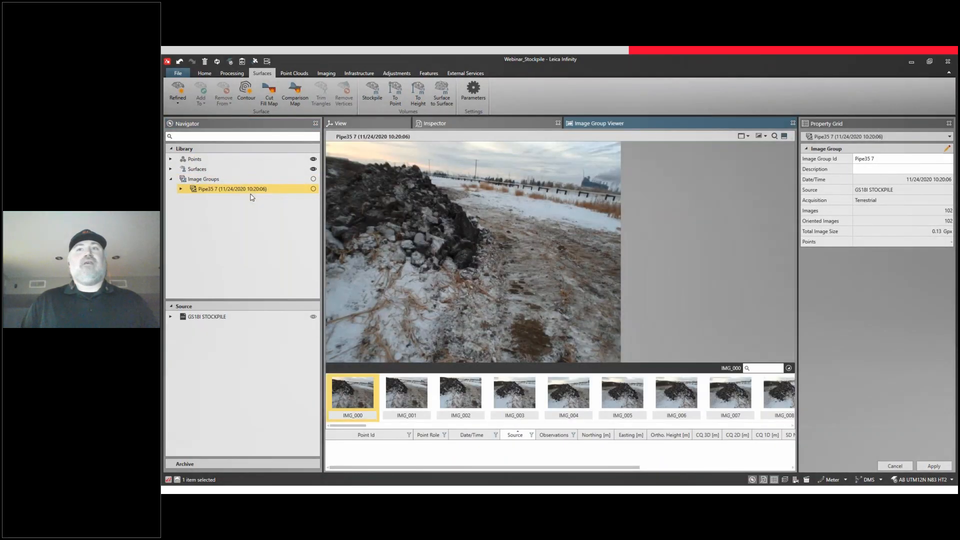
Step: Browse the stockpile photos of Pipe35 7 from IMG_003 to IMG_048, and return to the image group list
{"action": "left_click", "coordinate": [496, 386]}
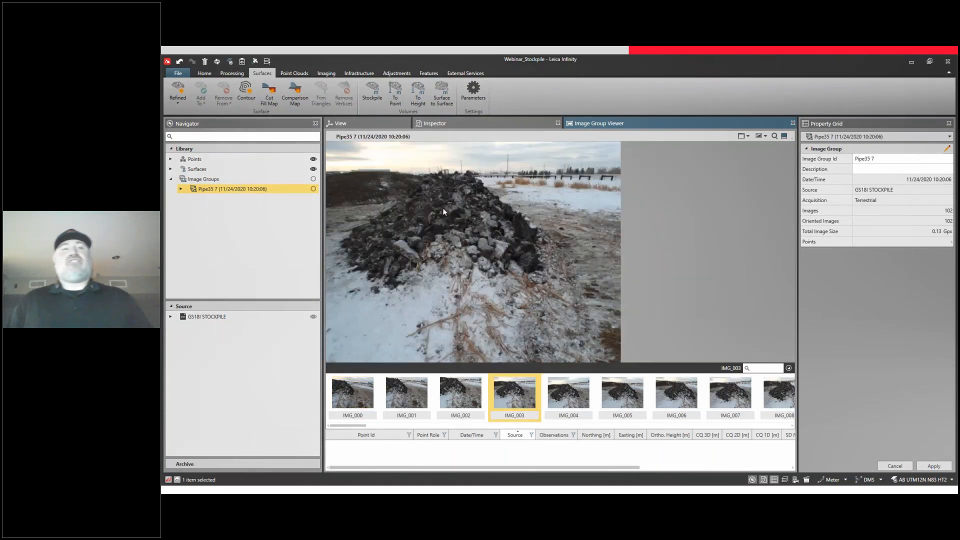
{"action": "left_click", "coordinate": [575, 388]}
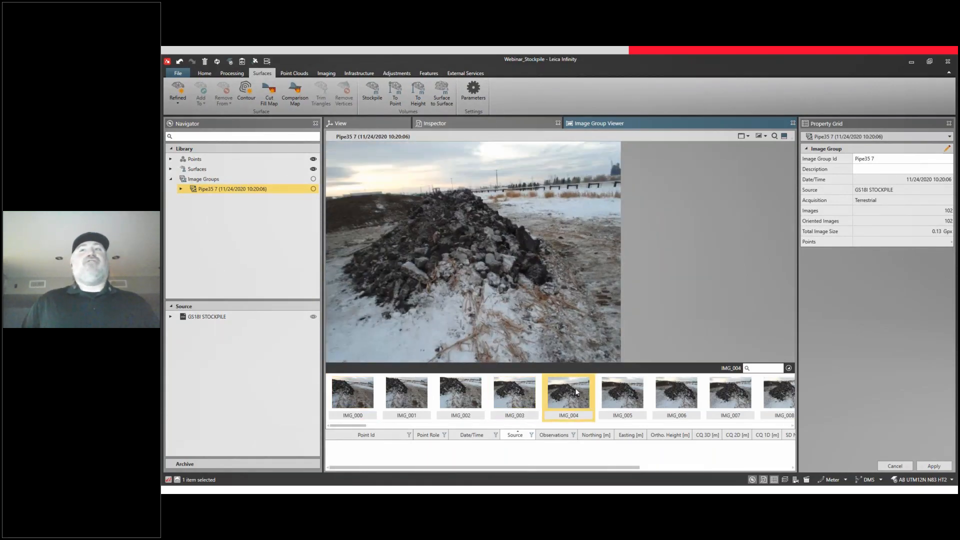
{"action": "key", "text": "Right"}
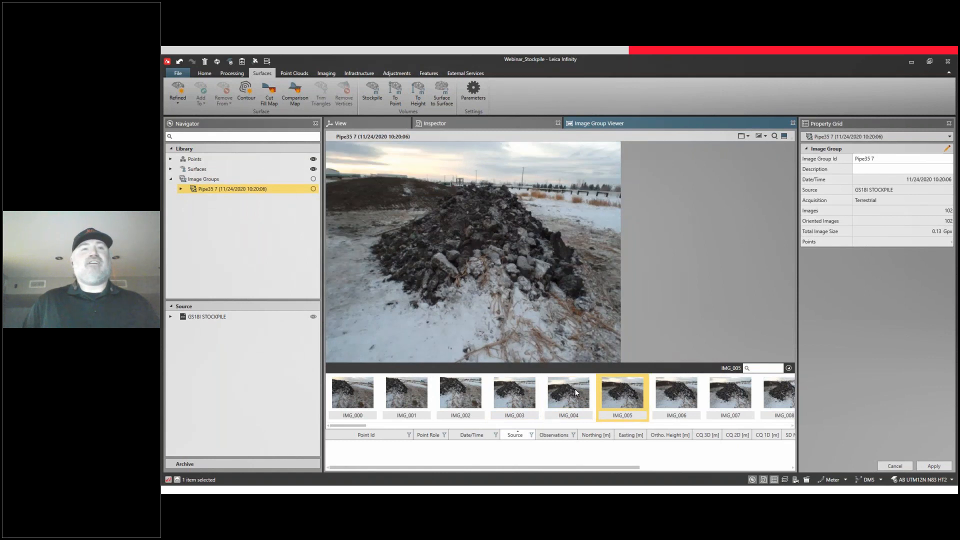
{"action": "key", "text": "Right"}
{"action": "key", "text": "Right"}
{"action": "key", "text": "Right"}
{"action": "key", "text": "Right"}
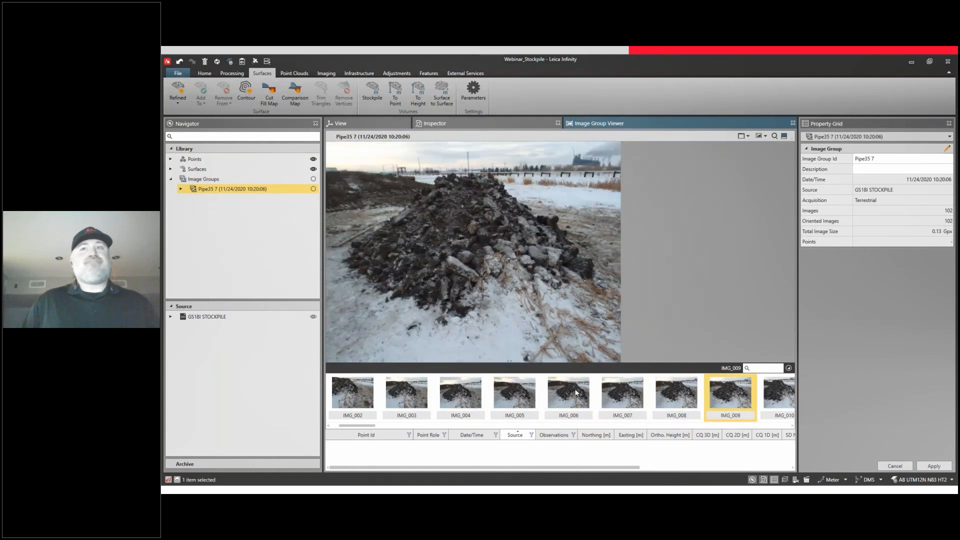
{"action": "key", "text": "Right"}
{"action": "key", "text": "Right"}
{"action": "key", "text": "Right"}
{"action": "key", "text": "Right"}
{"action": "key", "text": "Right"}
{"action": "key", "text": "Right"}
{"action": "key", "text": "Right"}
{"action": "key", "text": "Right"}
{"action": "key", "text": "Right"}
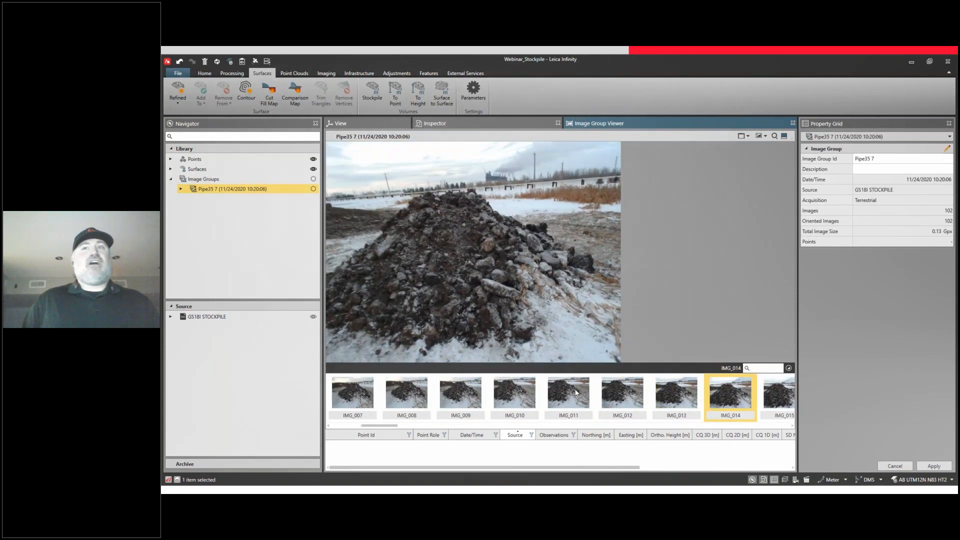
{"action": "key", "text": "Right"}
{"action": "key", "text": "Right"}
{"action": "key", "text": "Right"}
{"action": "key", "text": "Right"}
{"action": "key", "text": "Right"}
{"action": "key", "text": "Right"}
{"action": "key", "text": "Right"}
{"action": "key", "text": "Right"}
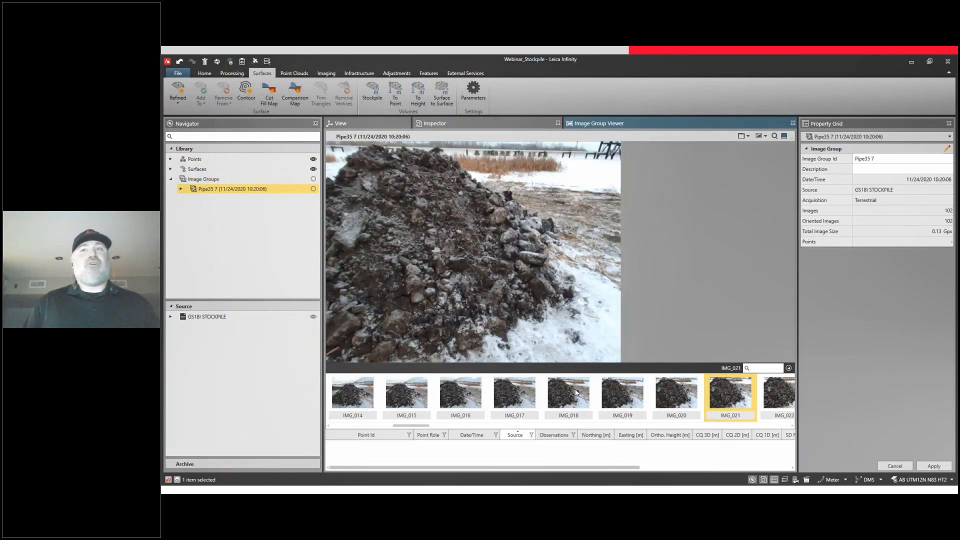
{"action": "key", "text": "Right"}
{"action": "key", "text": "Right"}
{"action": "key", "text": "Right"}
{"action": "key", "text": "Right"}
{"action": "key", "text": "Right"}
{"action": "key", "text": "Right"}
{"action": "key", "text": "Right"}
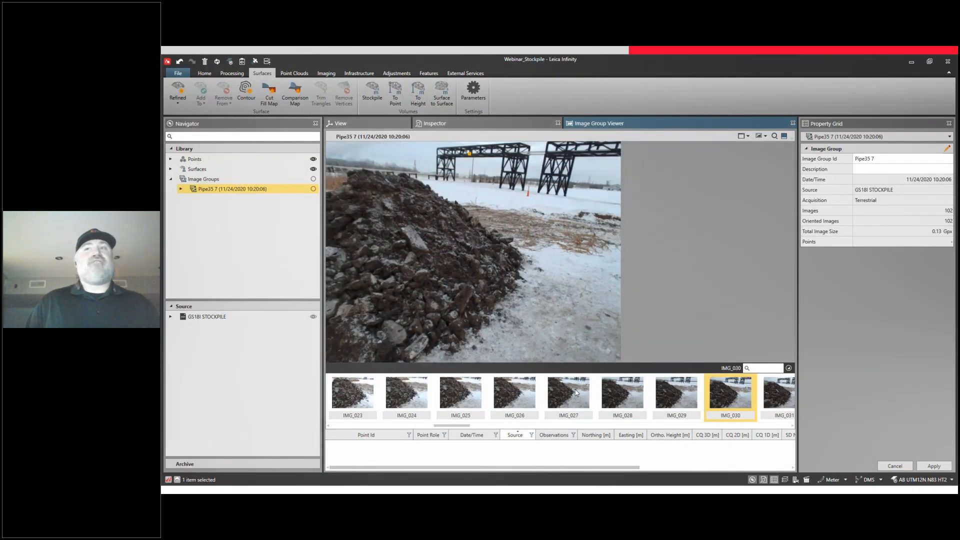
{"action": "key", "text": "Right"}
{"action": "key", "text": "Right"}
{"action": "key", "text": "Right"}
{"action": "key", "text": "Right"}
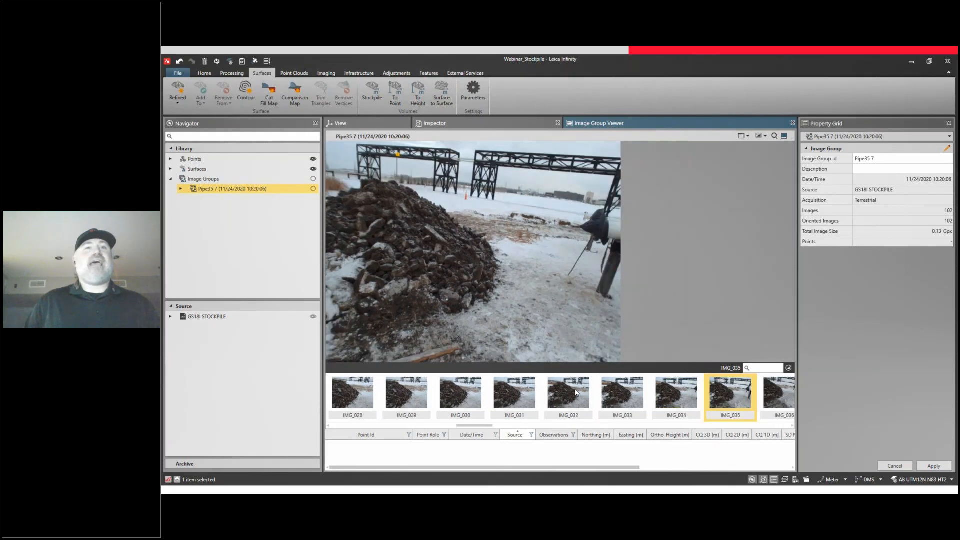
{"action": "key", "text": "Right"}
{"action": "key", "text": "Right"}
{"action": "key", "text": "Right"}
{"action": "key", "text": "Right"}
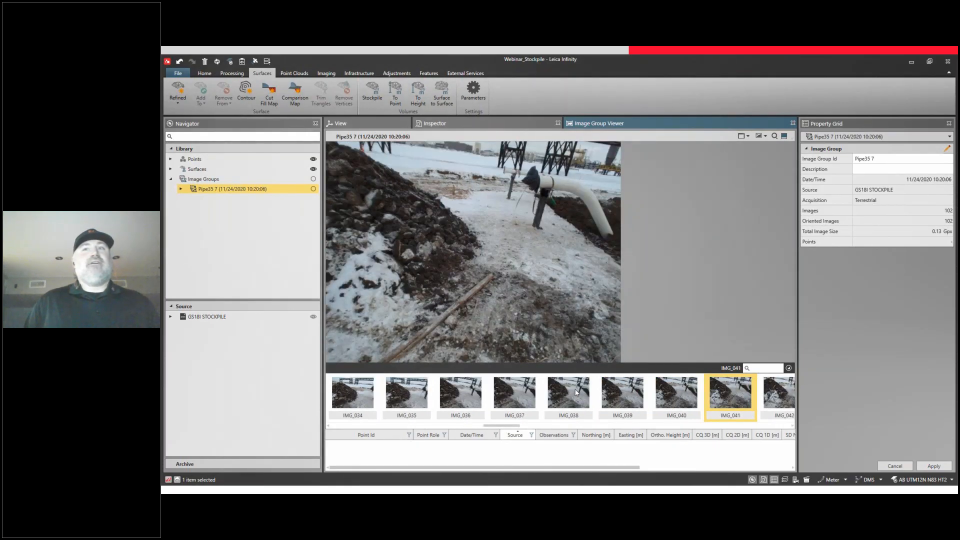
{"action": "key", "text": "Right"}
{"action": "key", "text": "Right"}
{"action": "key", "text": "Right"}
{"action": "key", "text": "Right"}
{"action": "key", "text": "Right"}
{"action": "key", "text": "Right"}
{"action": "key", "text": "Right"}
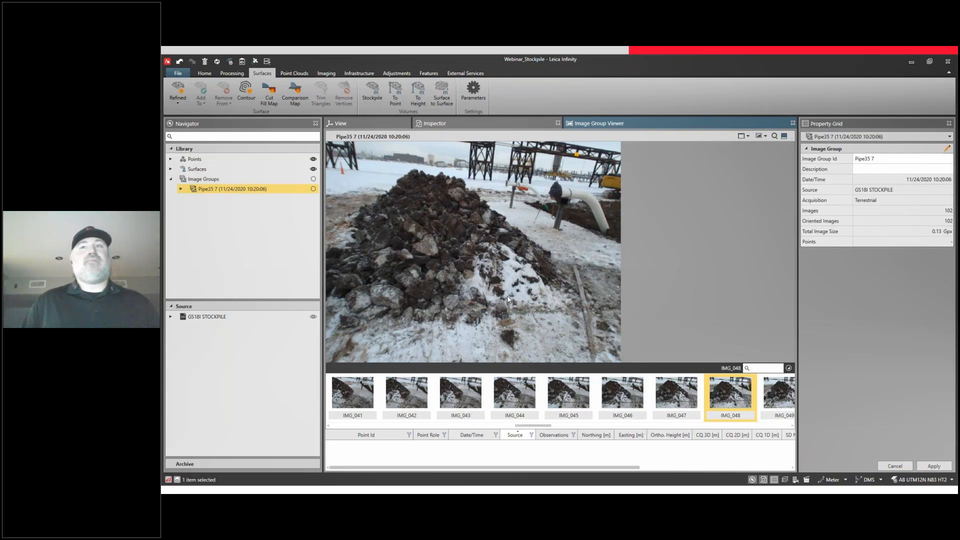
{"action": "left_click", "coordinate": [472, 122]}
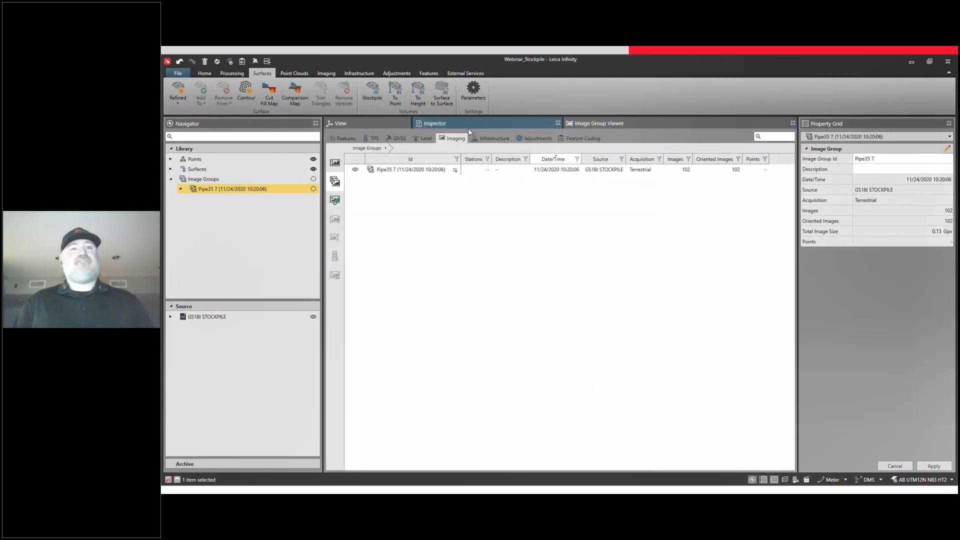
Step: Select the Pipe35 7 image group and set the image processing resolution to Full
{"action": "left_click", "coordinate": [437, 170]}
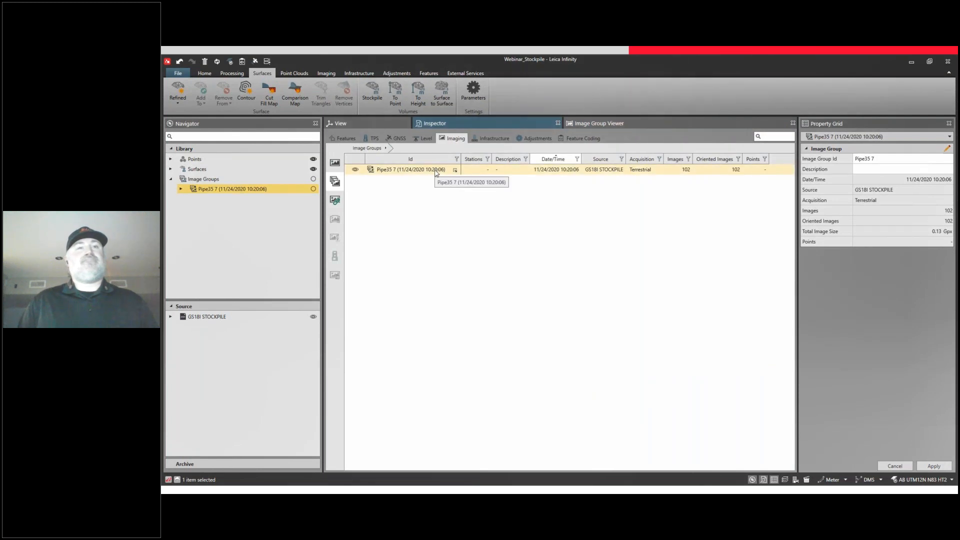
{"action": "left_click", "coordinate": [436, 172]}
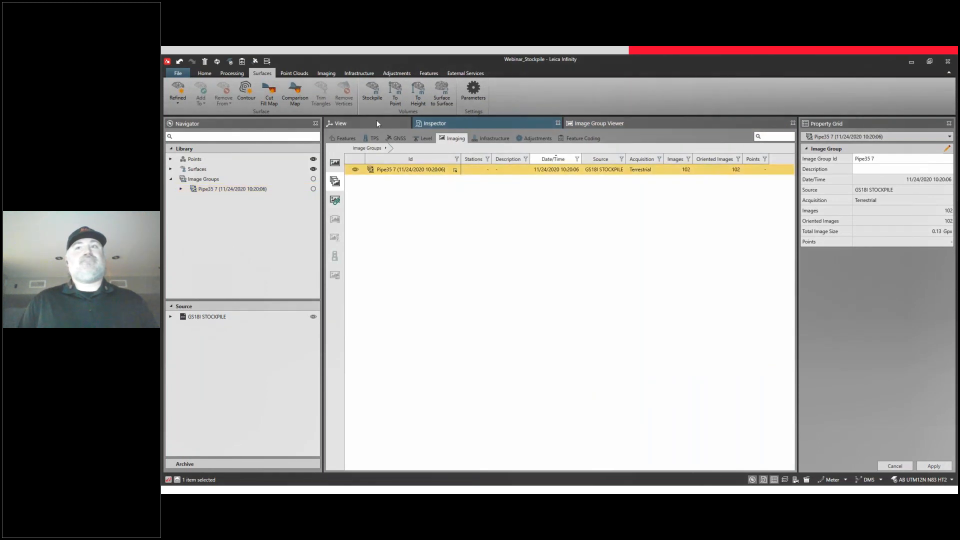
{"action": "left_click", "coordinate": [326, 74]}
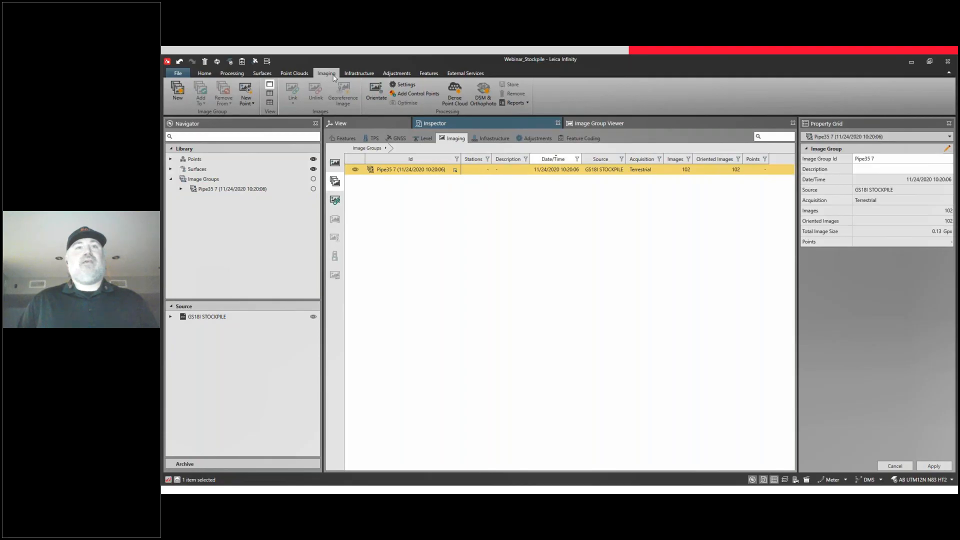
{"action": "left_click", "coordinate": [405, 85]}
{"action": "left_click", "coordinate": [612, 173]}
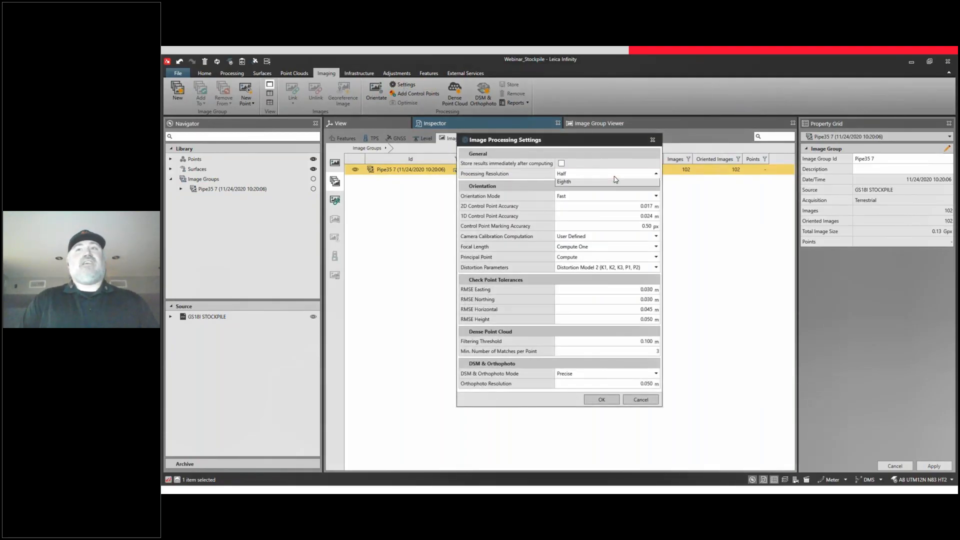
{"action": "left_click", "coordinate": [608, 182]}
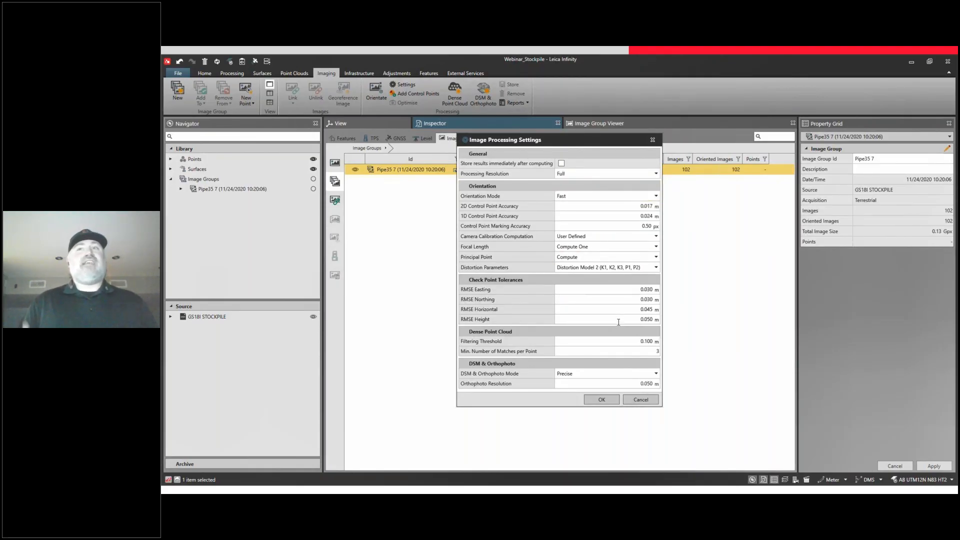
Step: Set the dense point cloud filtering threshold to 0.03 m and the minimum matches per point to 4, and accept the settings
{"action": "left_click", "coordinate": [648, 342]}
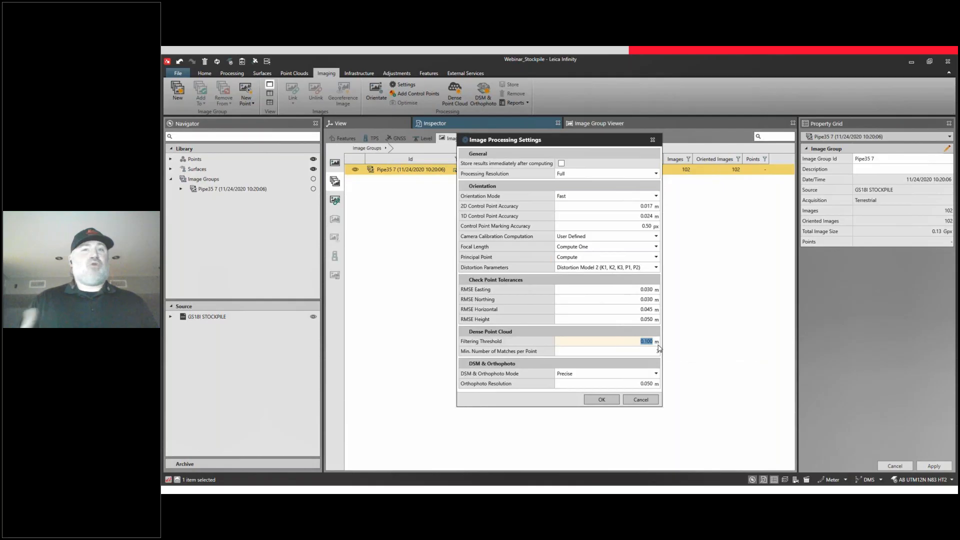
{"action": "type", "text": "0.03"}
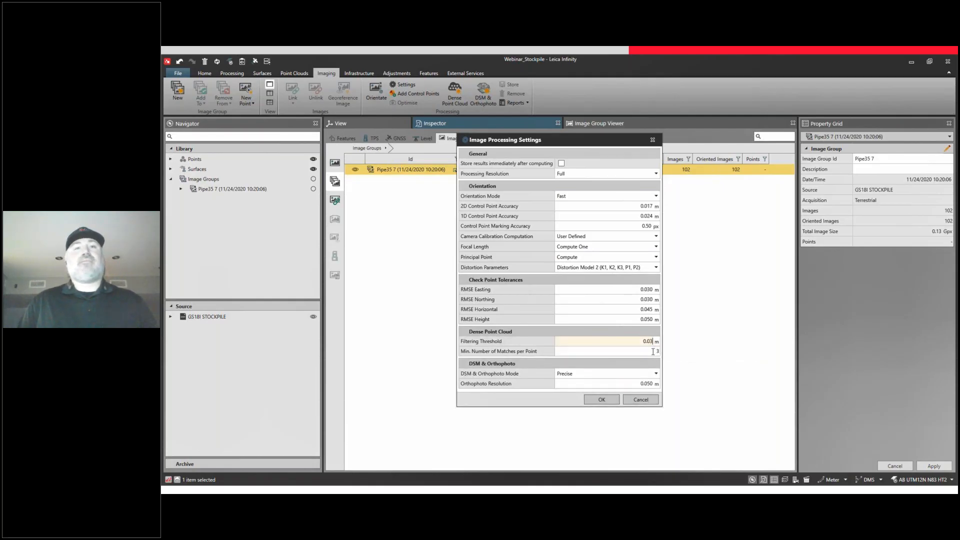
{"action": "left_click", "coordinate": [653, 352]}
{"action": "type", "text": "4"}
{"action": "left_click", "coordinate": [608, 402]}
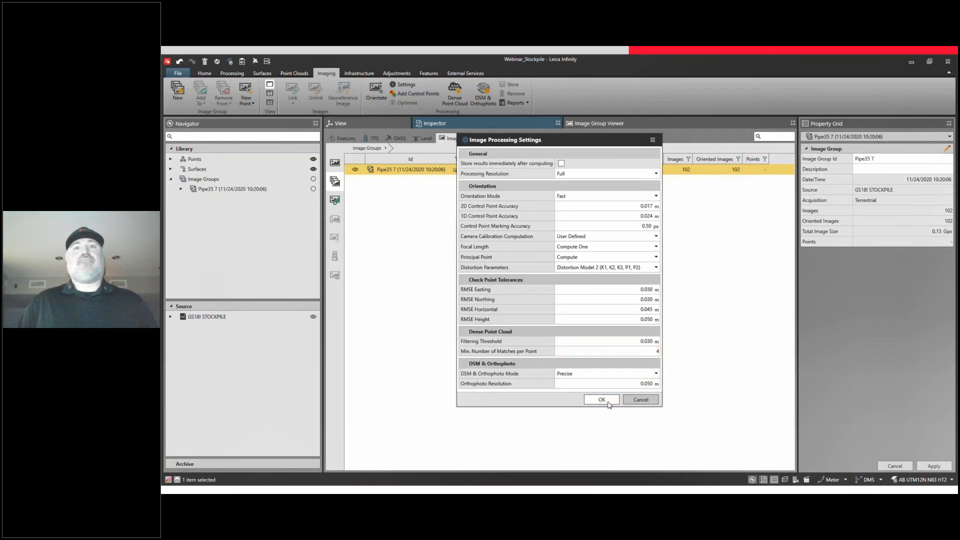
{"action": "left_click", "coordinate": [602, 400]}
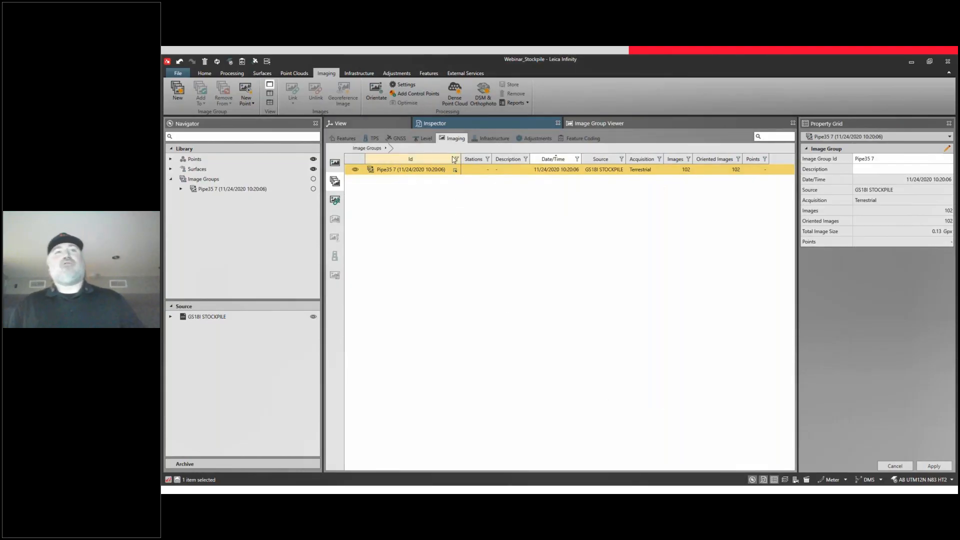
Step: Start computing the dense point cloud for Pipe35 7 and check the running task in the imaging results
{"action": "left_click", "coordinate": [459, 98]}
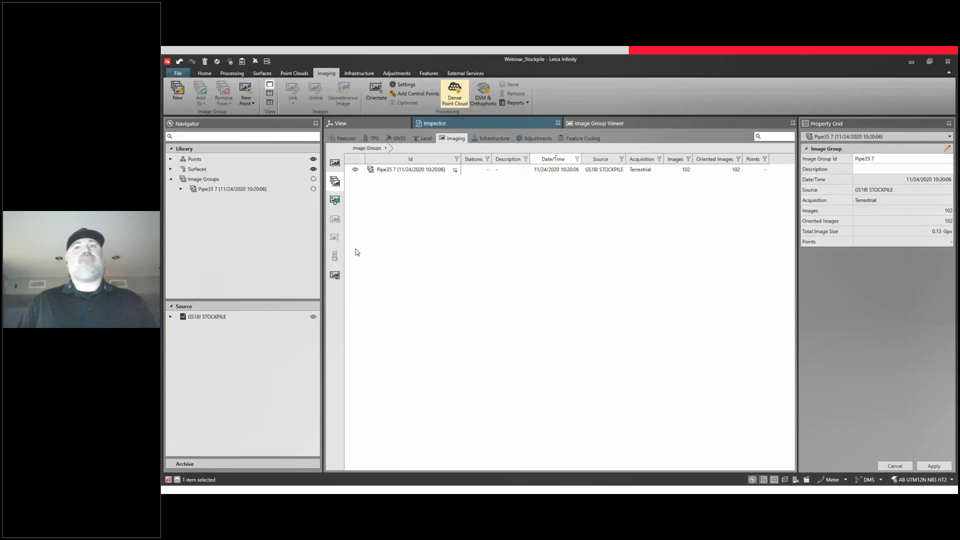
{"action": "left_click", "coordinate": [335, 276]}
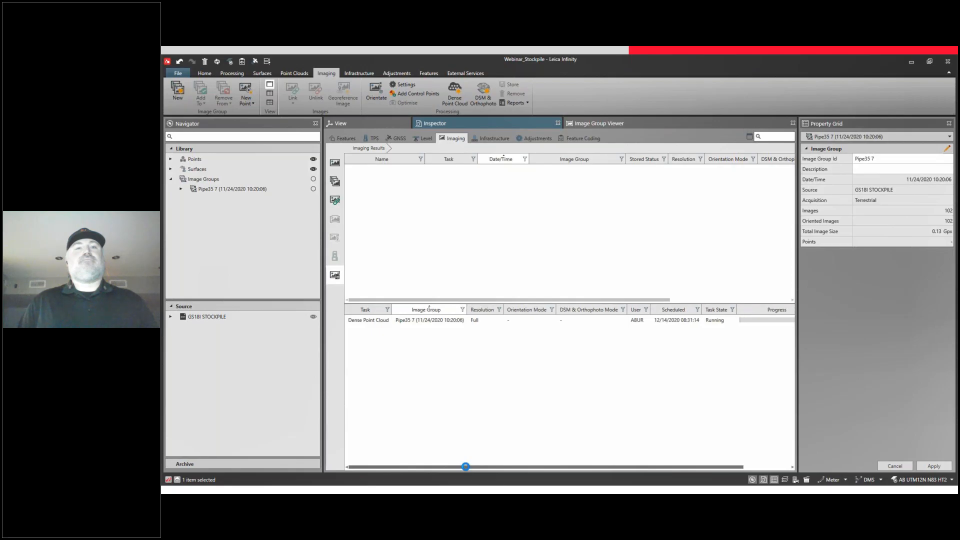
{"action": "left_click", "coordinate": [467, 322]}
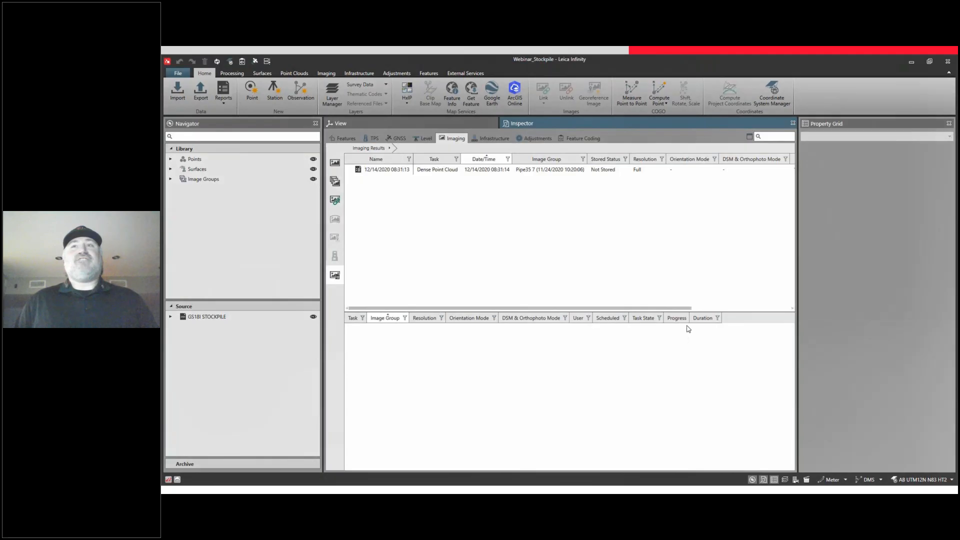
Step: Store the Dense Point Cloud result of Pipe35 7 and display the new cloud in the graphical view
{"action": "left_click", "coordinate": [513, 170]}
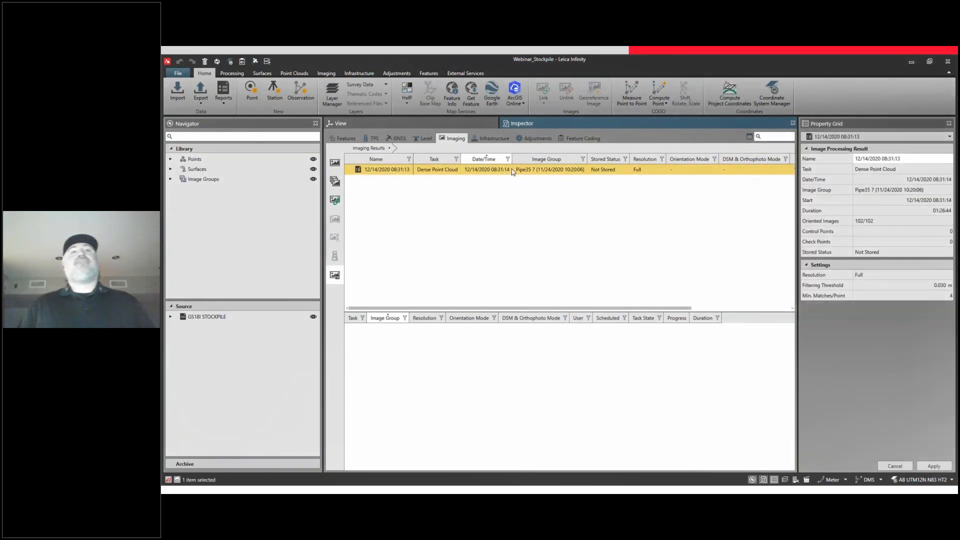
{"action": "right_click", "coordinate": [512, 171]}
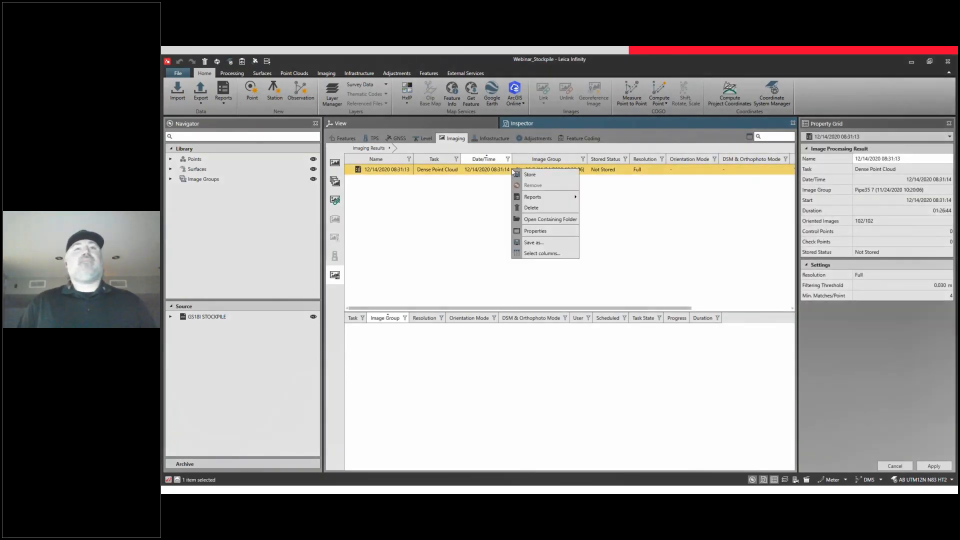
{"action": "left_click", "coordinate": [540, 176]}
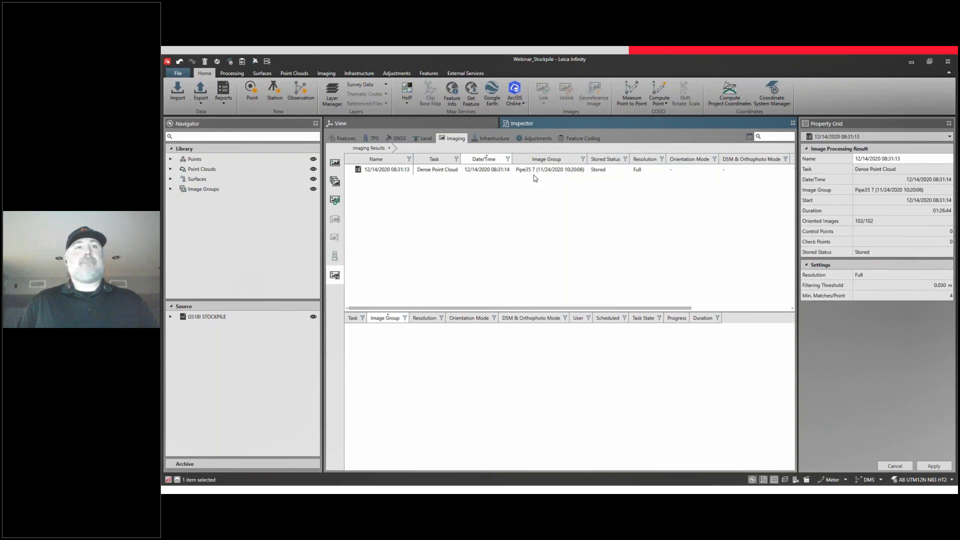
{"action": "left_click", "coordinate": [171, 169]}
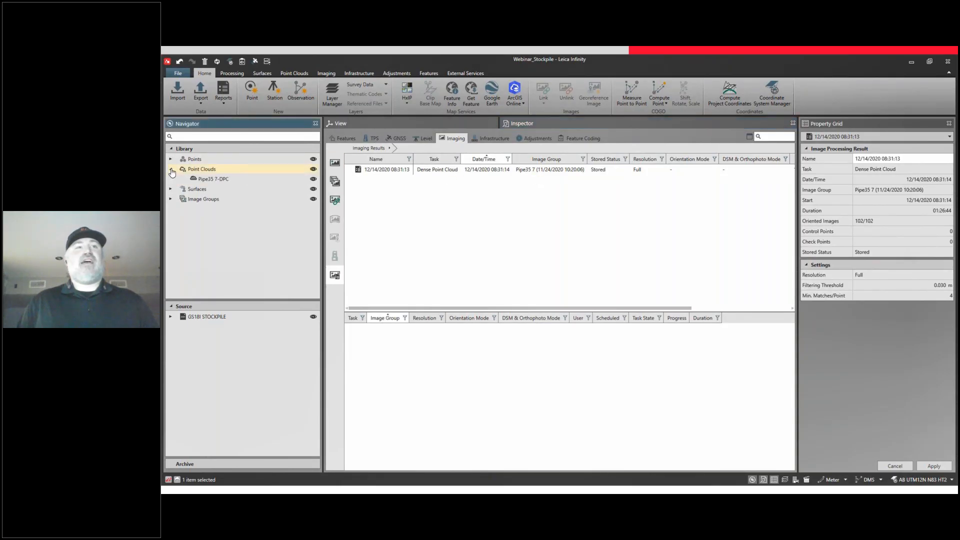
{"action": "left_click", "coordinate": [398, 123]}
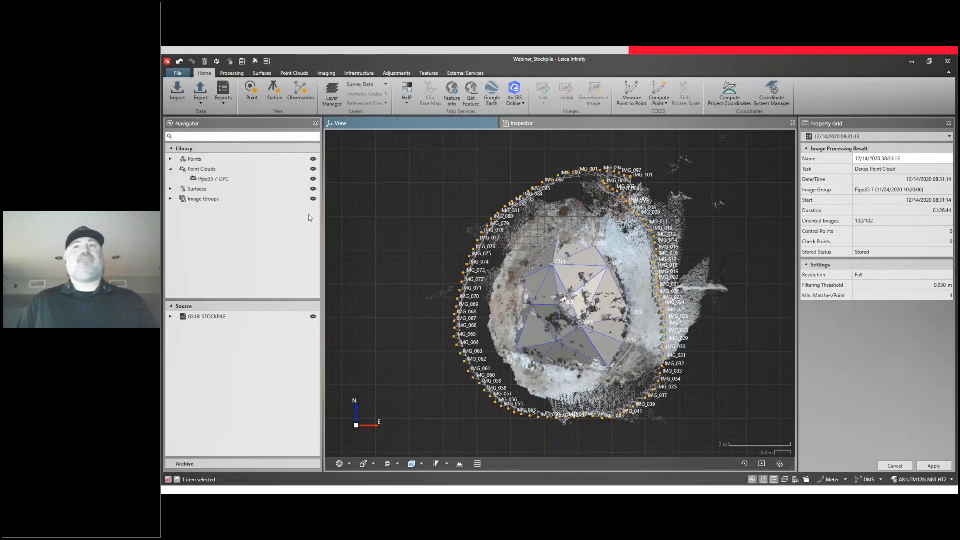
Step: Hide the Pipe35 7 images, the points, the surfaces and the grid so only the point cloud is displayed
{"action": "left_click", "coordinate": [170, 199]}
{"action": "left_click", "coordinate": [181, 209]}
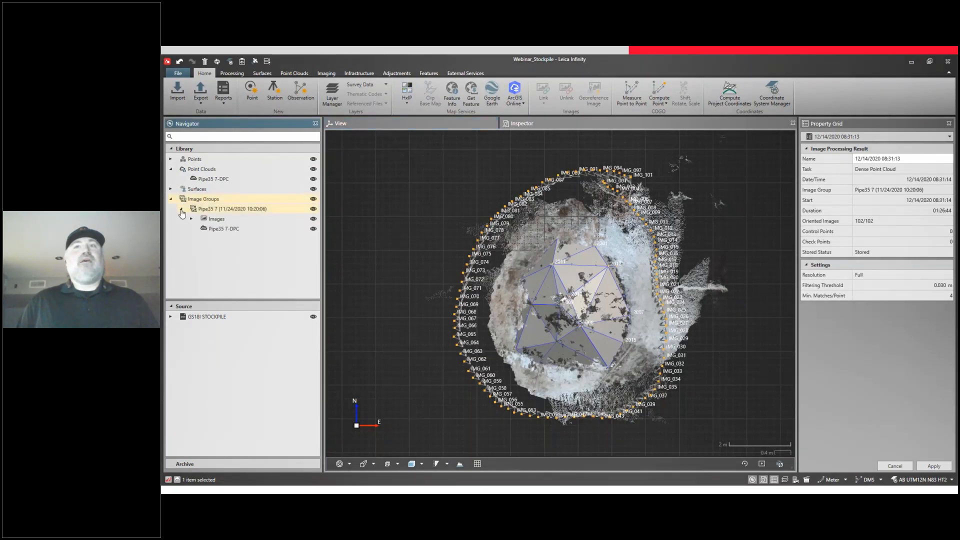
{"action": "left_click", "coordinate": [313, 219]}
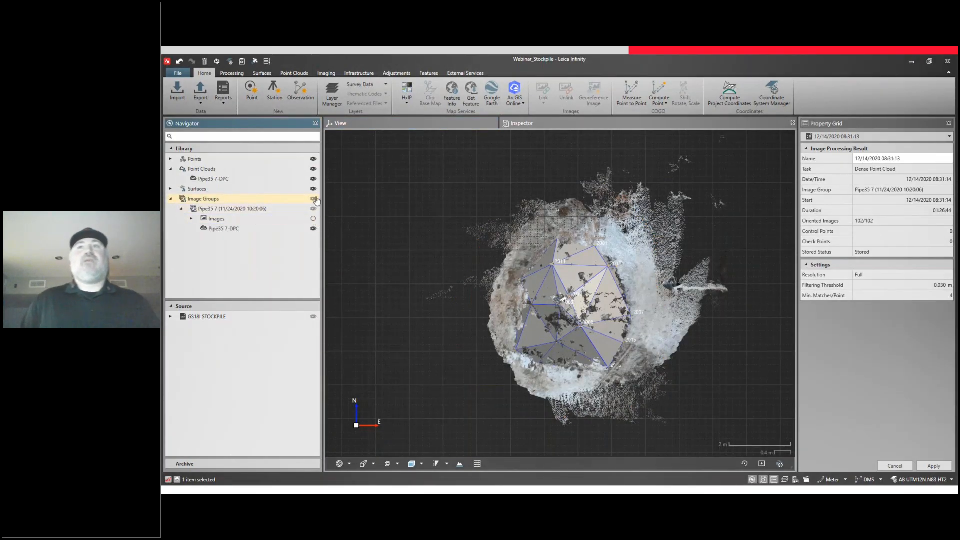
{"action": "left_click", "coordinate": [314, 159]}
{"action": "left_click", "coordinate": [313, 189]}
{"action": "middle_click_drag", "start_coordinate": [579, 353], "coordinate": [573, 330]}
{"action": "scroll", "coordinate": [575, 344], "scroll_direction": "up", "scroll_amount": 3}
{"action": "left_click", "coordinate": [477, 465]}
Step: Fence the stray points above the stockpile's peak in a side view and delete them from the point cloud
{"action": "middle_click_drag", "start_coordinate": [589, 387], "coordinate": [562, 345]}
{"action": "scroll", "coordinate": [579, 345], "scroll_direction": "up", "scroll_amount": 5}
{"action": "scroll", "coordinate": [571, 358], "scroll_direction": "down", "scroll_amount": 1}
{"action": "middle_click_drag", "start_coordinate": [560, 293], "coordinate": [526, 320]}
{"action": "scroll", "coordinate": [625, 205], "scroll_direction": "up", "scroll_amount": 3}
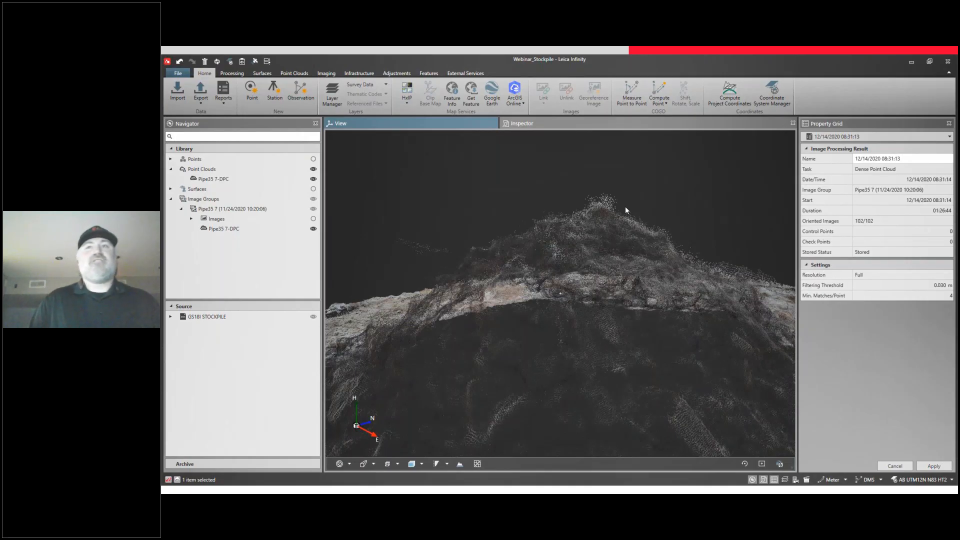
{"action": "left_click", "coordinate": [586, 186]}
{"action": "left_click", "coordinate": [619, 186]}
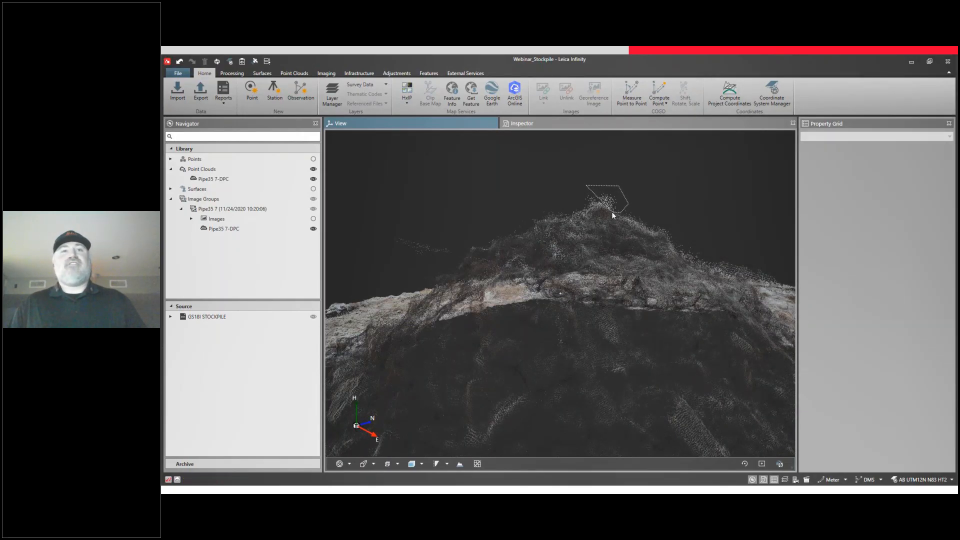
{"action": "double_click", "coordinate": [586, 204]}
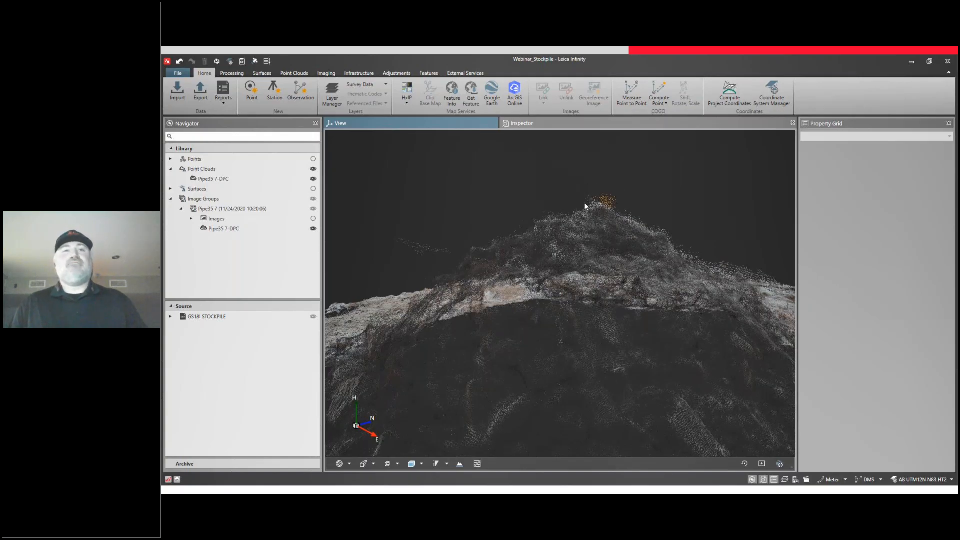
{"action": "left_click", "coordinate": [294, 73]}
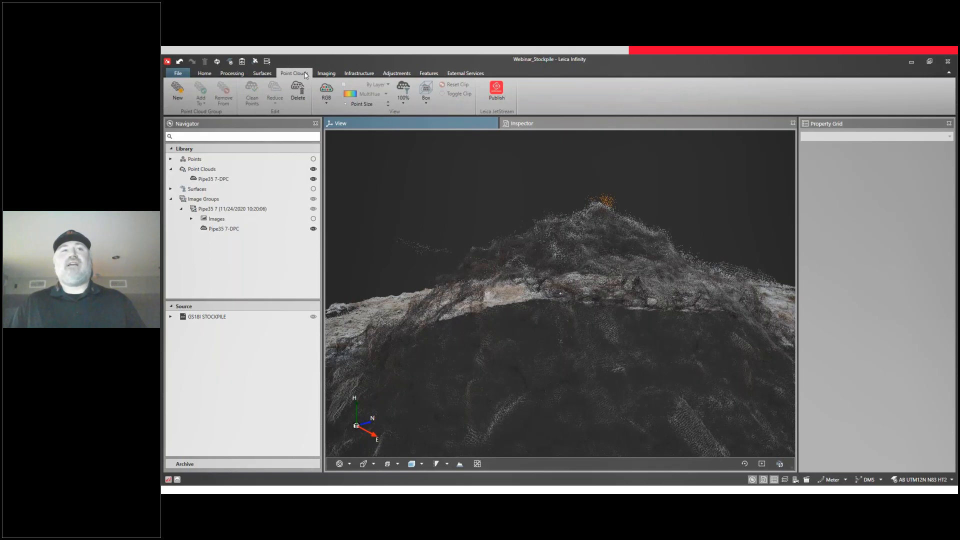
{"action": "left_click", "coordinate": [299, 91]}
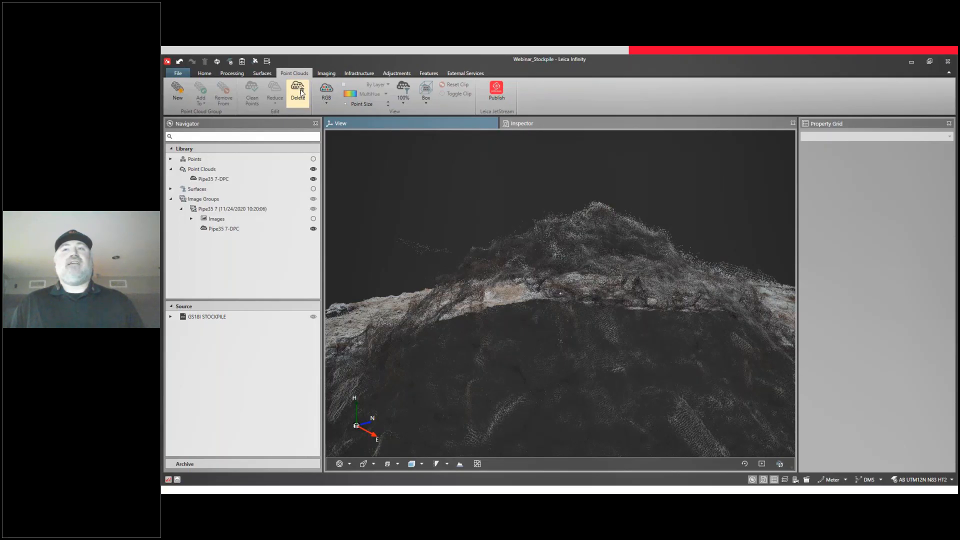
Step: Select the Pipe35 7-DPC point cloud and clean its noisy points
{"action": "scroll", "coordinate": [533, 238], "scroll_direction": "down", "scroll_amount": 5}
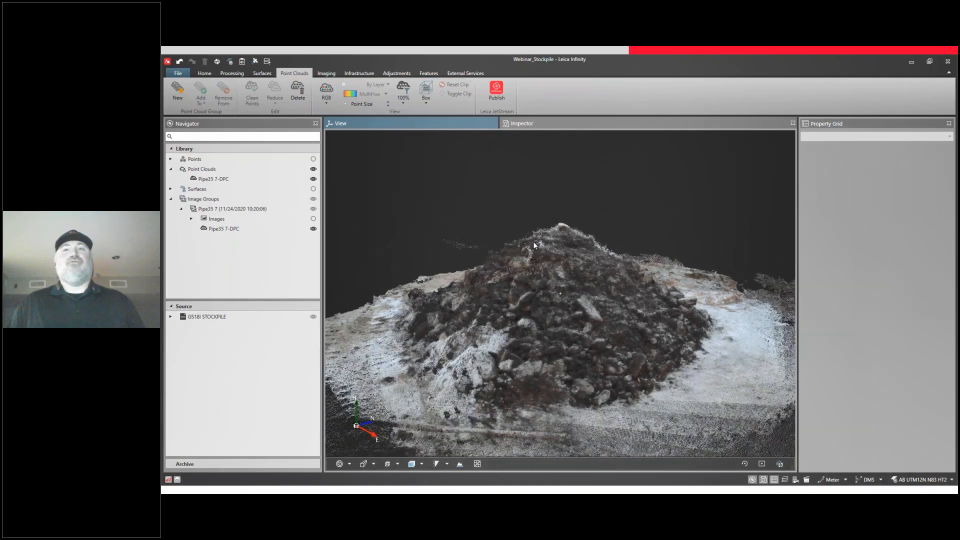
{"action": "scroll", "coordinate": [533, 242], "scroll_direction": "down", "scroll_amount": 4}
{"action": "middle_click_drag", "start_coordinate": [534, 243], "coordinate": [525, 269]}
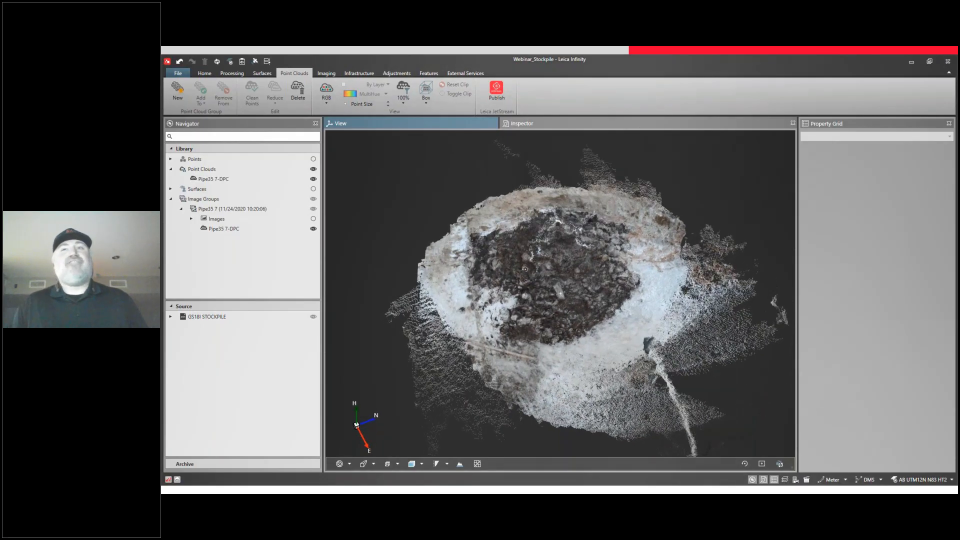
{"action": "left_click", "coordinate": [250, 178]}
{"action": "middle_click_drag", "start_coordinate": [464, 252], "coordinate": [529, 250]}
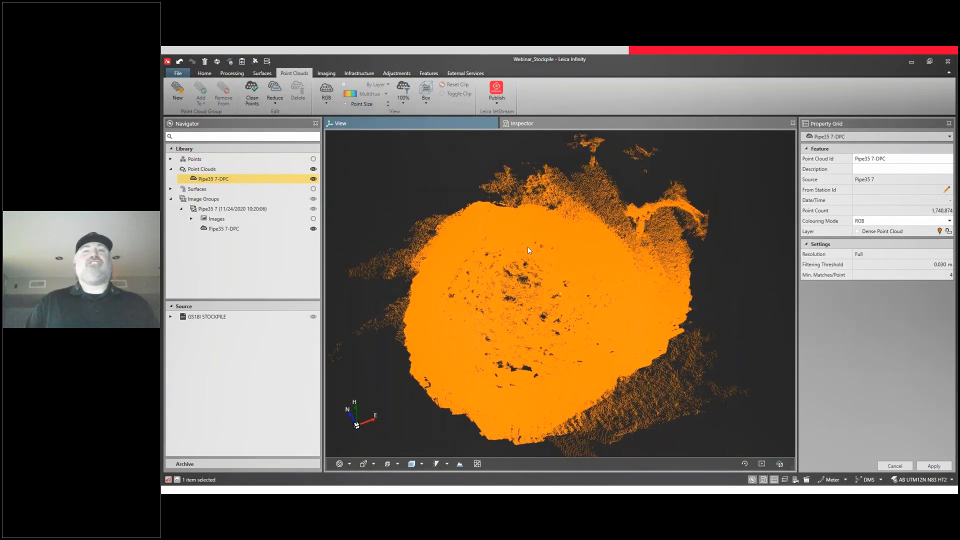
{"action": "left_click", "coordinate": [255, 96]}
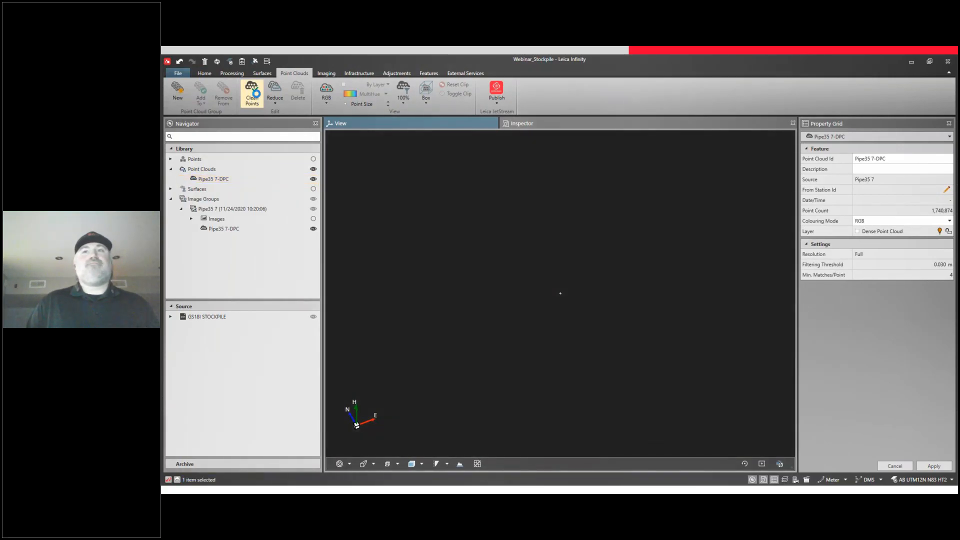
Step: Deselect the cleaned cloud, inspect it from several sides and switch to the 2D Plane View
{"action": "left_click", "coordinate": [394, 216]}
{"action": "left_click_drag", "start_coordinate": [499, 325], "coordinate": [525, 318]}
{"action": "scroll", "coordinate": [568, 336], "scroll_direction": "down", "scroll_amount": 1}
{"action": "middle_click_drag", "start_coordinate": [568, 336], "coordinate": [553, 321]}
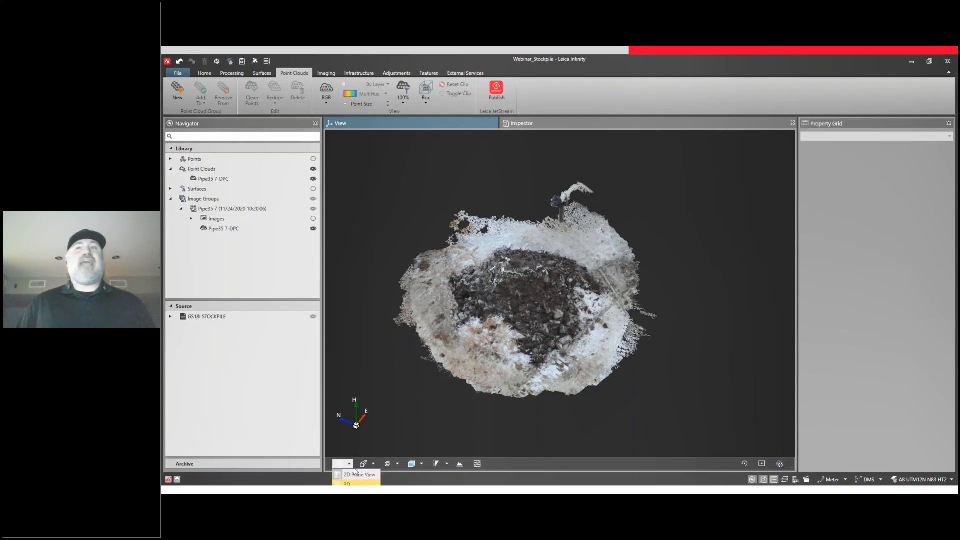
{"action": "left_click", "coordinate": [361, 474]}
{"action": "middle_click_drag", "start_coordinate": [616, 267], "coordinate": [590, 298]}
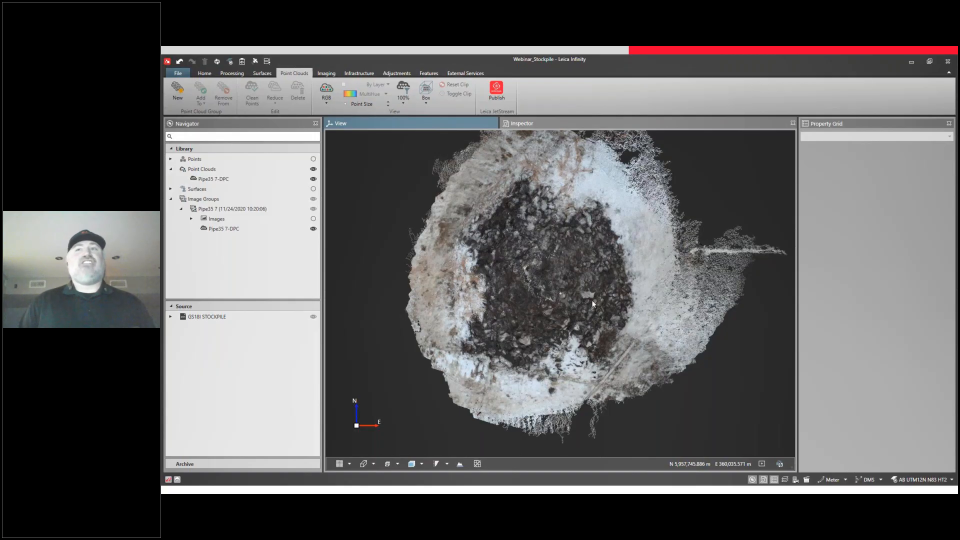
Step: Create a new surface with the Interpolated method, rename it Surface-PointCloud and apply the change
{"action": "left_click", "coordinate": [257, 76]}
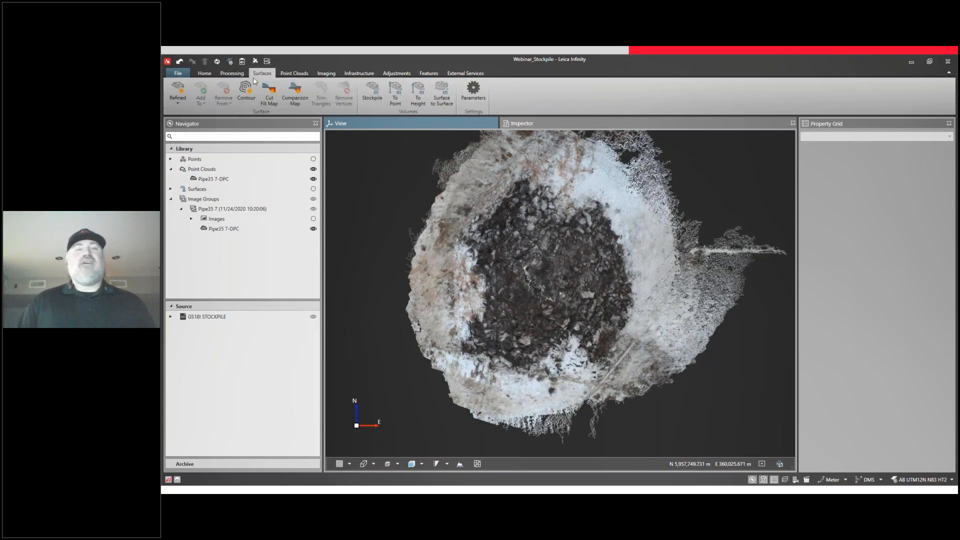
{"action": "left_click", "coordinate": [178, 103]}
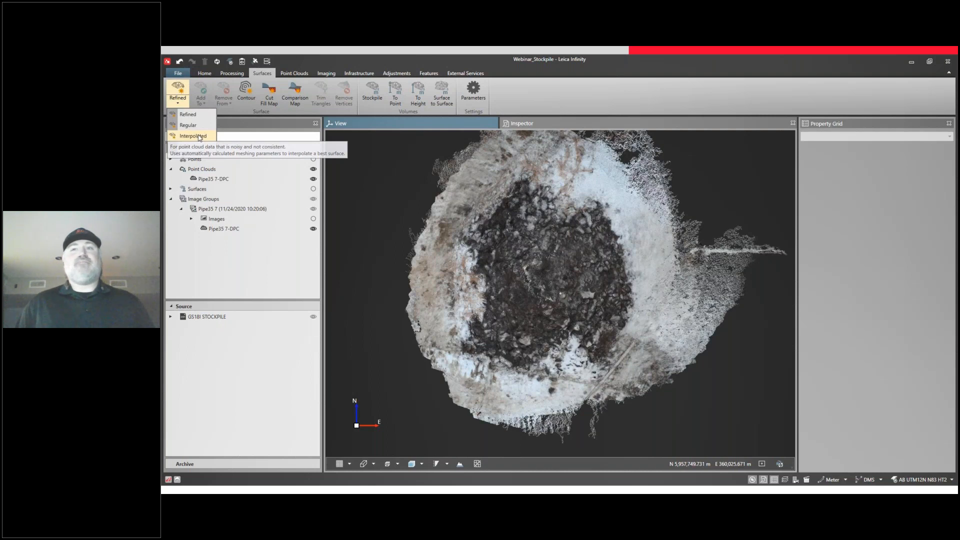
{"action": "left_click", "coordinate": [199, 136]}
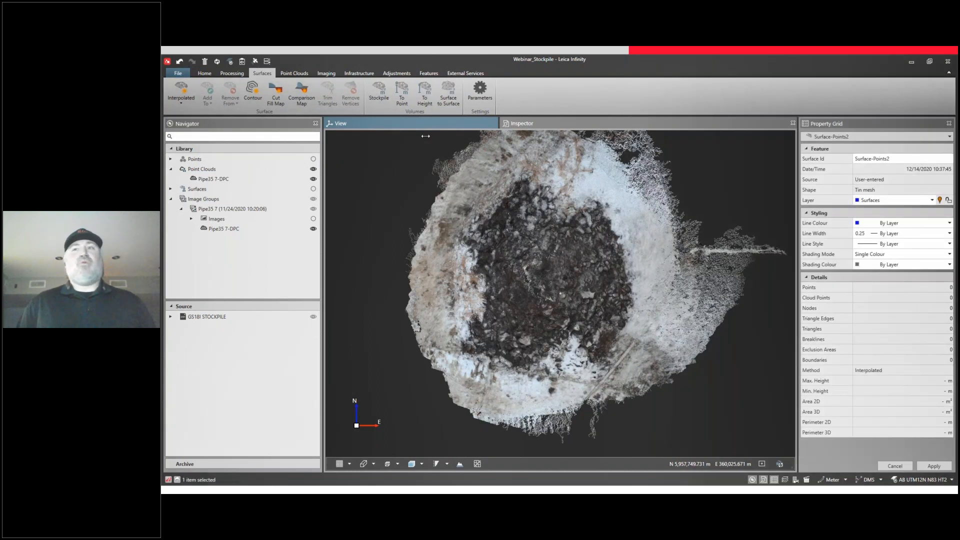
{"action": "left_click", "coordinate": [890, 158]}
{"action": "key", "text": "BackSpace"}
{"action": "key", "text": "BackSpace"}
{"action": "type", "text": "Cloud"}
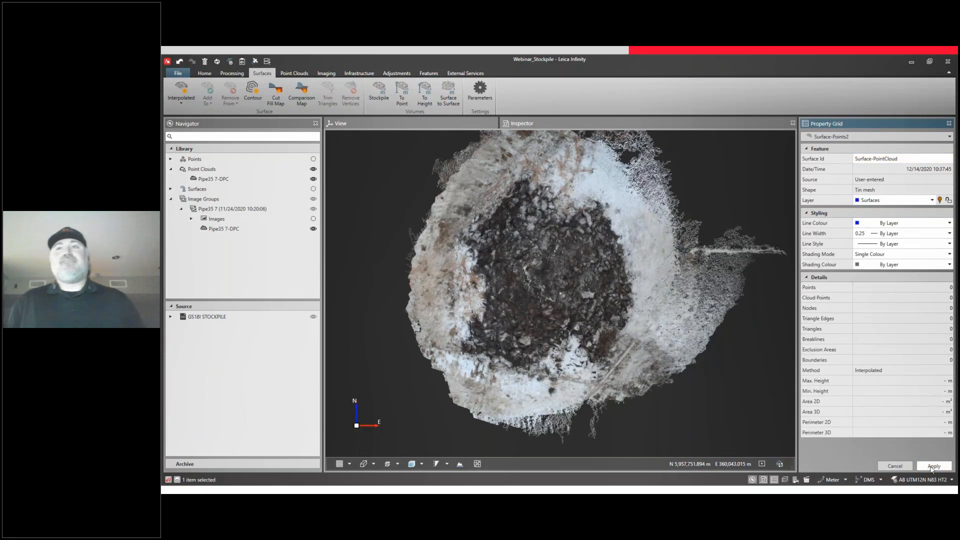
{"action": "left_click", "coordinate": [934, 467]}
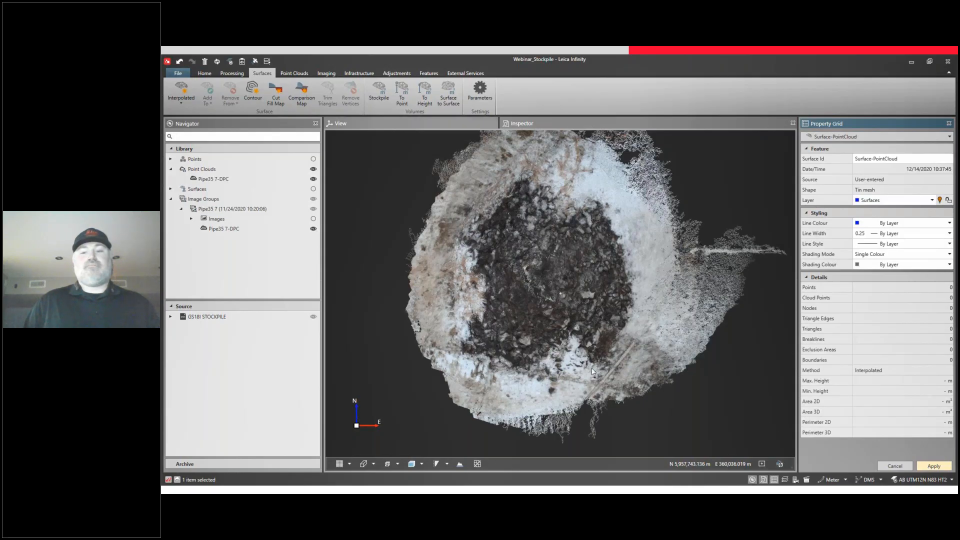
Step: Fence the stockpile's points in the Pipe35 7-DPC cloud in plan view and add them to Surface-PointCloud
{"action": "left_click", "coordinate": [171, 189]}
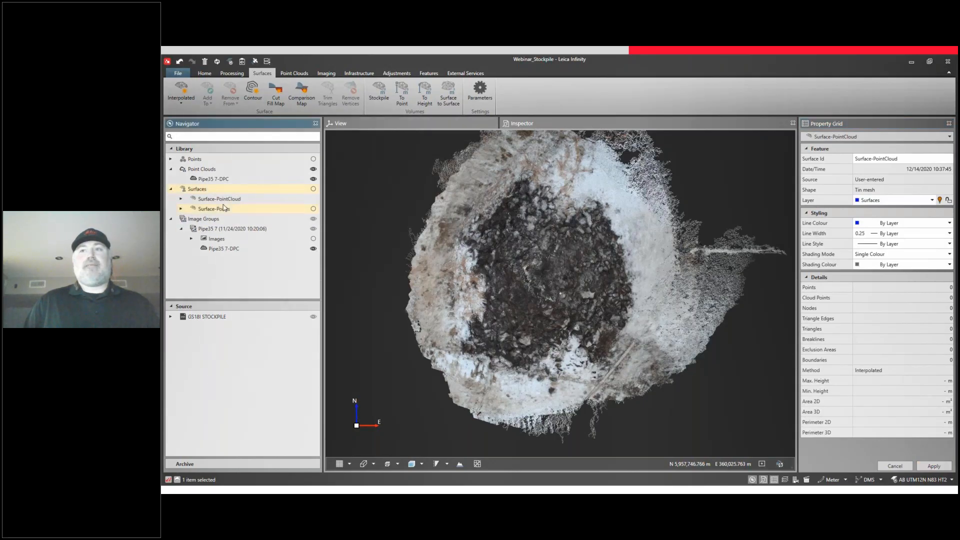
{"action": "left_click", "coordinate": [707, 400]}
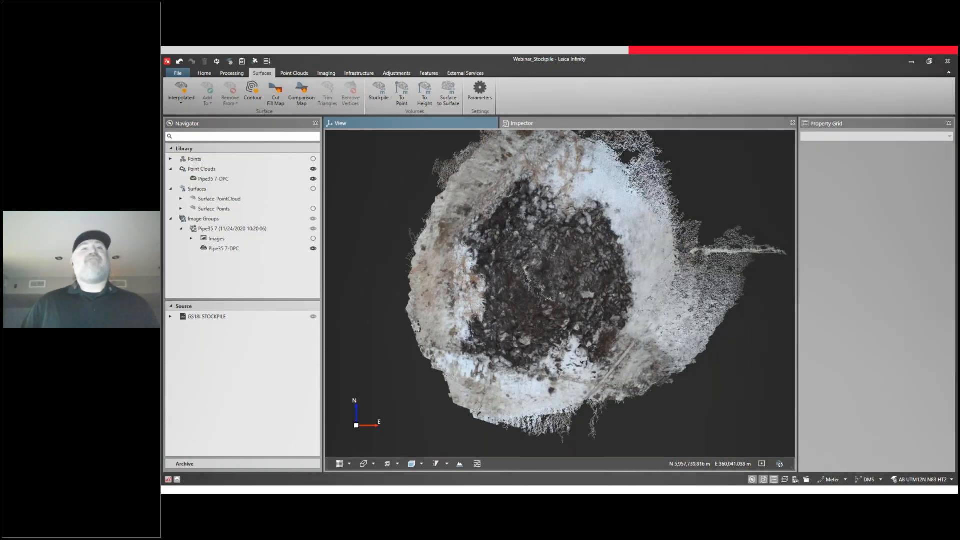
{"action": "right_click", "coordinate": [745, 379]}
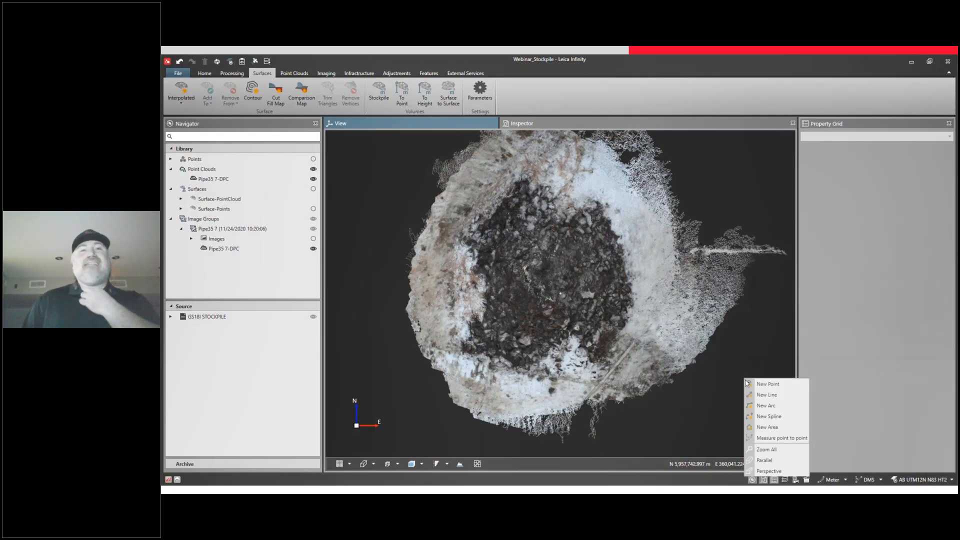
{"action": "left_click", "coordinate": [780, 450]}
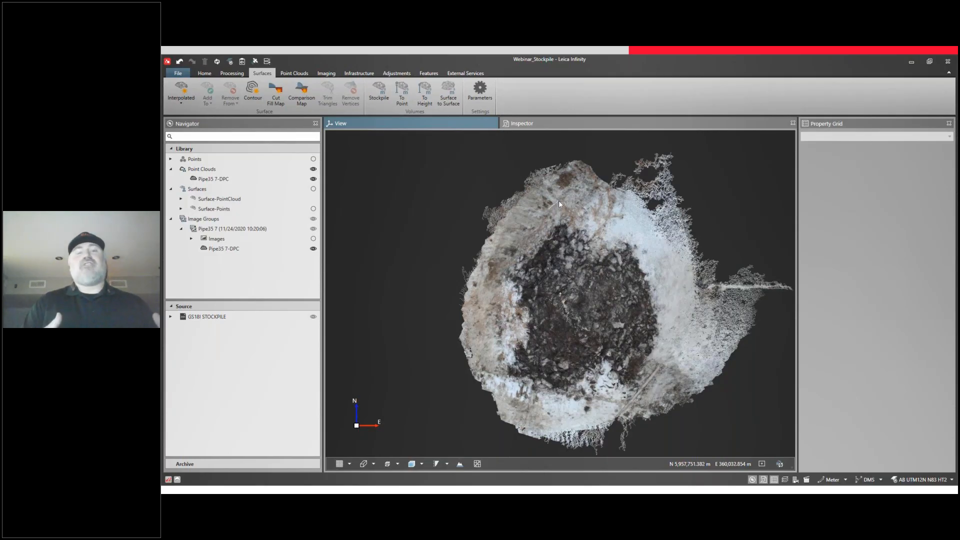
{"action": "mouse_move", "coordinate": [628, 222]}
{"action": "left_mouse_down"}
{"action": "mouse_move", "coordinate": [664, 275]}
{"action": "mouse_move", "coordinate": [666, 350]}
{"action": "mouse_move", "coordinate": [625, 400]}
{"action": "mouse_move", "coordinate": [587, 415]}
{"action": "mouse_move", "coordinate": [520, 395]}
{"action": "mouse_move", "coordinate": [490, 365]}
{"action": "mouse_move", "coordinate": [496, 270]}
{"action": "mouse_move", "coordinate": [535, 221]}
{"action": "left_mouse_up"}
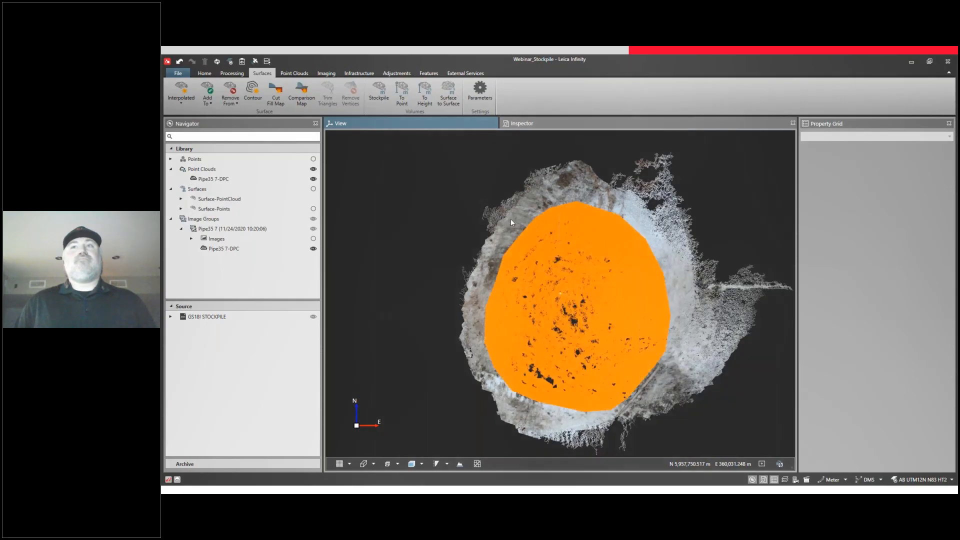
{"action": "left_click", "coordinate": [210, 104]}
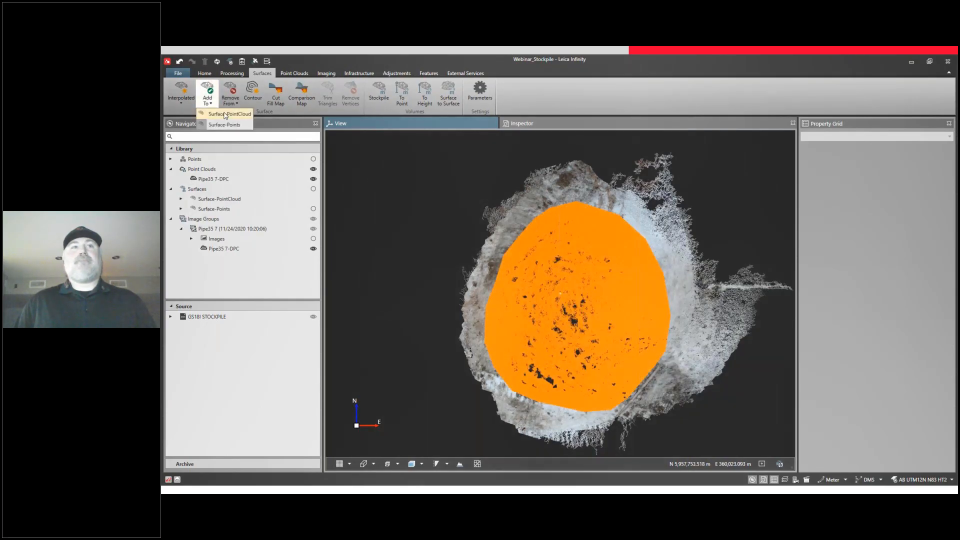
{"action": "left_click", "coordinate": [223, 114]}
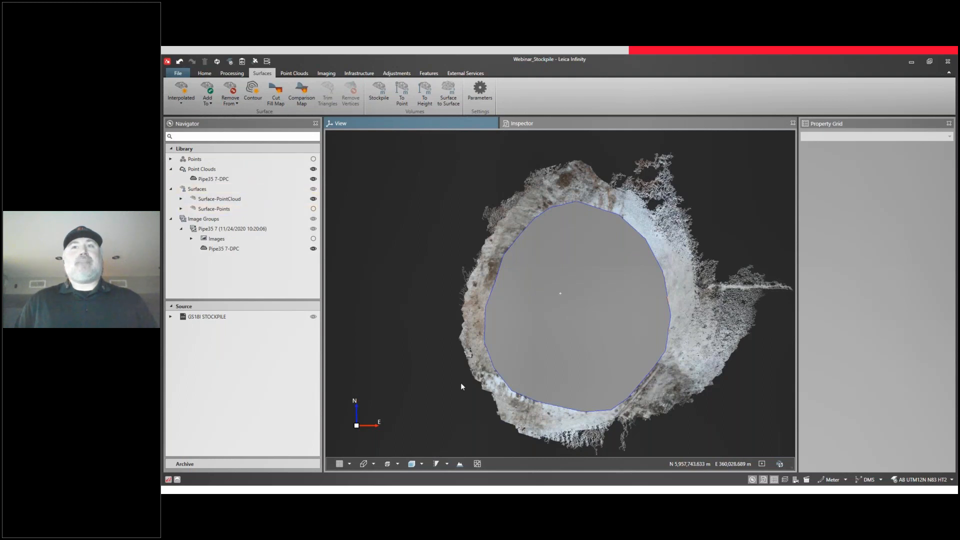
Step: Switch to the 3D view, hide the Pipe35 7-DPC point cloud and inspect the Surface-PointCloud mesh
{"action": "left_click", "coordinate": [349, 464]}
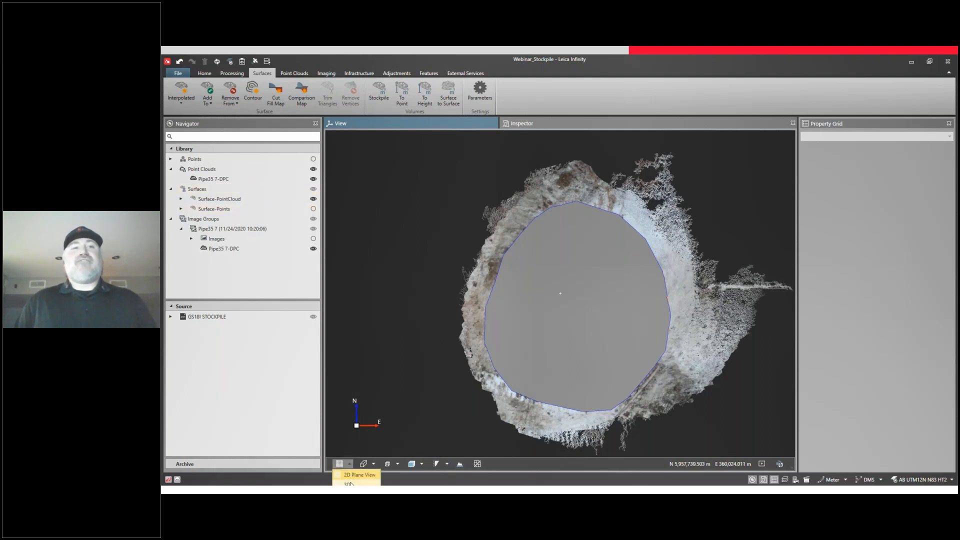
{"action": "left_click", "coordinate": [349, 483]}
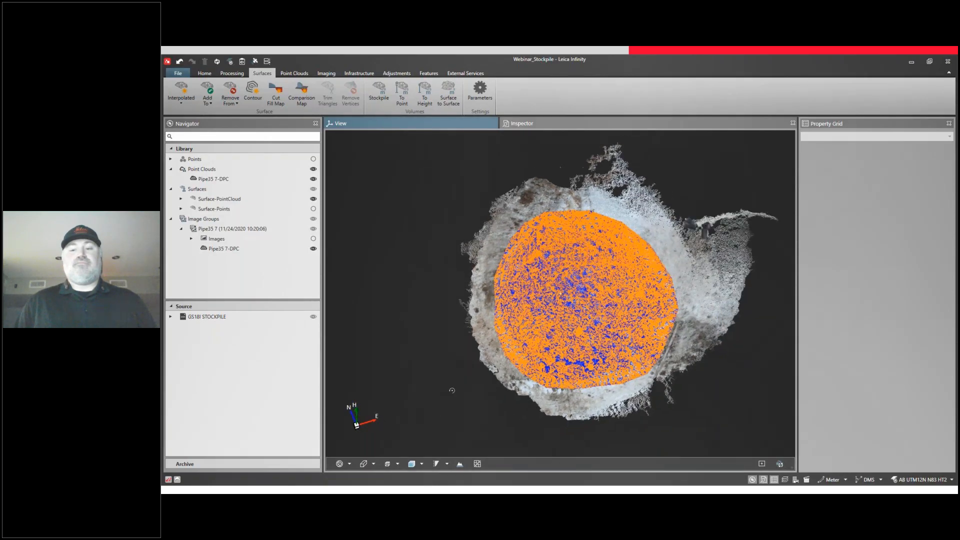
{"action": "left_click_drag", "start_coordinate": [578, 322], "coordinate": [495, 341]}
{"action": "left_click", "coordinate": [437, 367]}
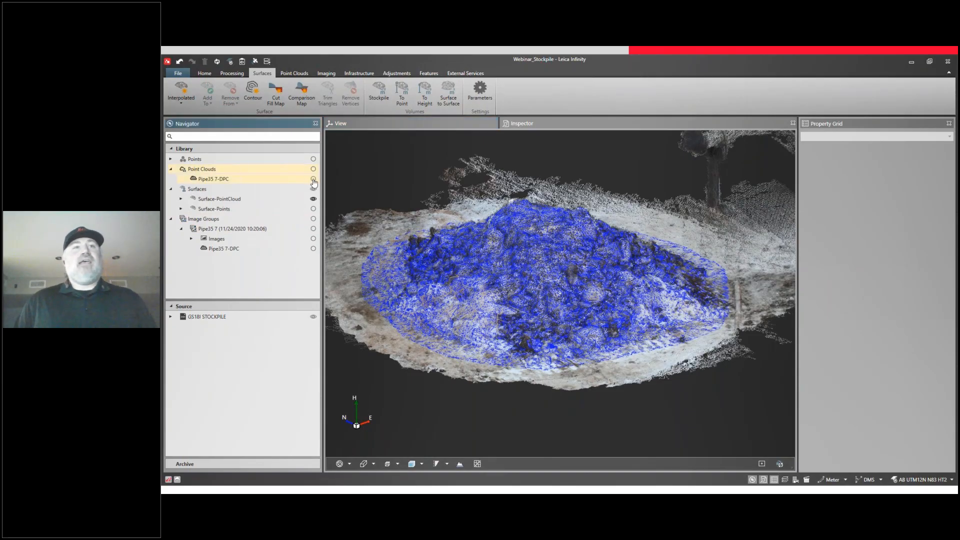
{"action": "left_click", "coordinate": [313, 179]}
{"action": "scroll", "coordinate": [518, 313], "scroll_direction": "up", "scroll_amount": 5}
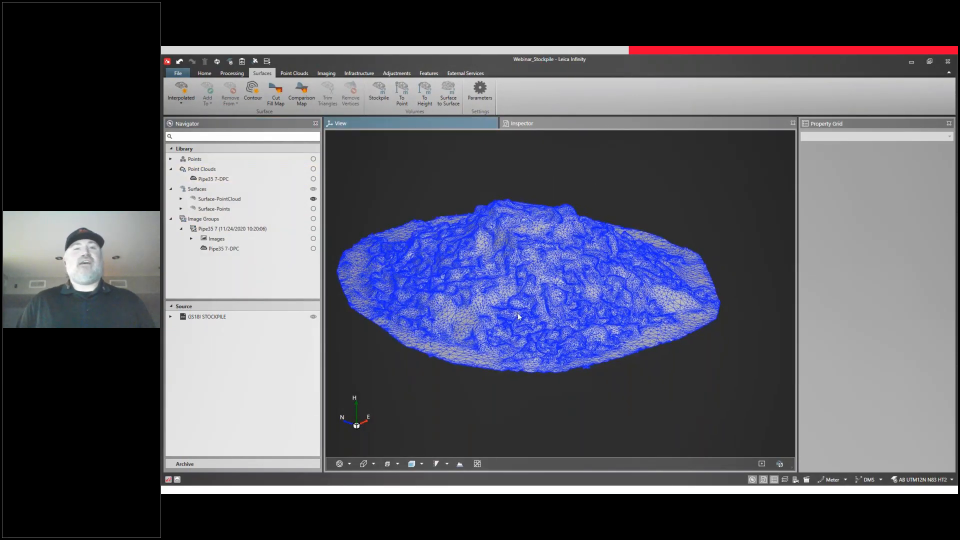
{"action": "scroll", "coordinate": [518, 313], "scroll_direction": "down", "scroll_amount": 5}
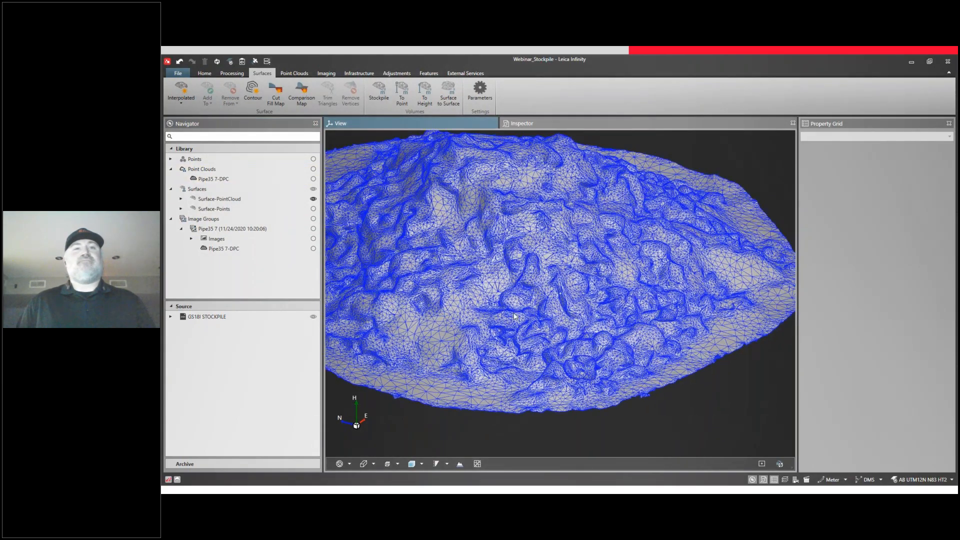
{"action": "middle_click_drag", "start_coordinate": [518, 313], "coordinate": [541, 335]}
{"action": "scroll", "coordinate": [481, 315], "scroll_direction": "up", "scroll_amount": 4}
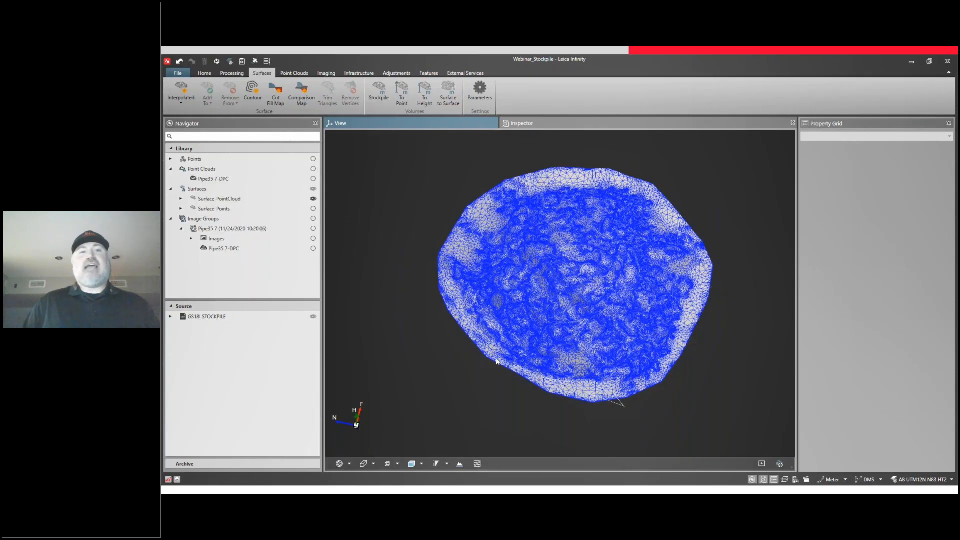
Step: Fence the outer triangles along the western edge of Surface-PointCloud and trim them from the mesh
{"action": "left_click", "coordinate": [479, 359]}
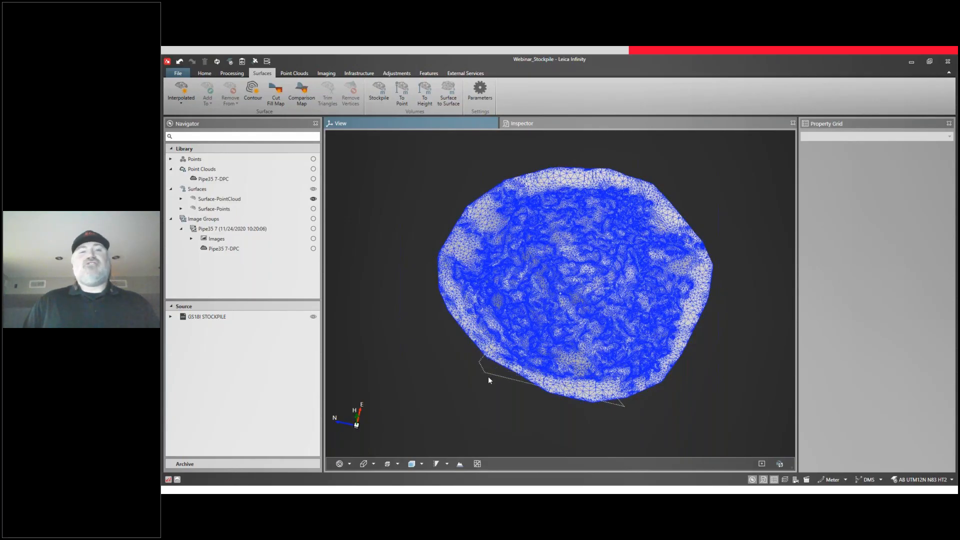
{"action": "left_click", "coordinate": [517, 400]}
{"action": "double_click", "coordinate": [573, 416]}
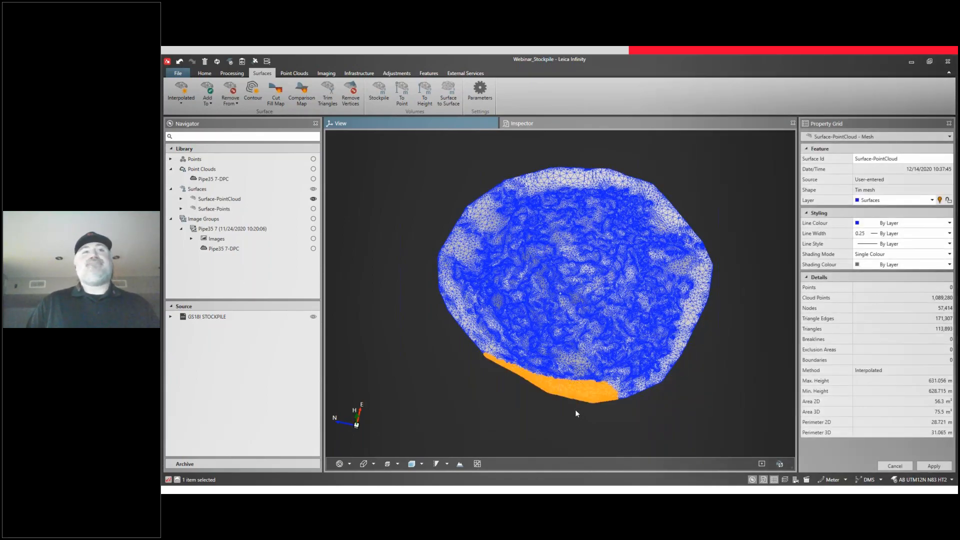
{"action": "left_click", "coordinate": [333, 94]}
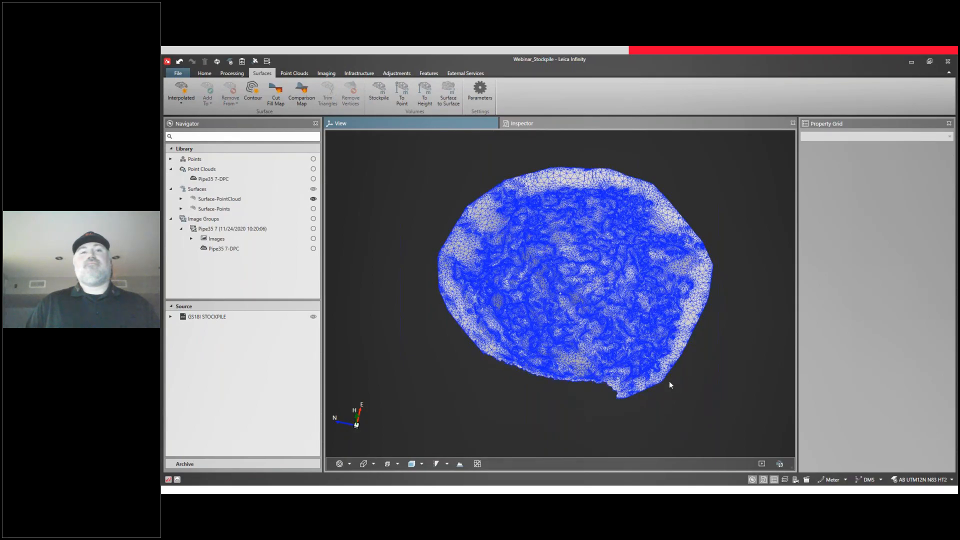
Step: Check the outline of Surface-PointCloud in the 2D Plane View and return to the 3D view
{"action": "left_click", "coordinate": [349, 464]}
{"action": "left_click", "coordinate": [355, 472]}
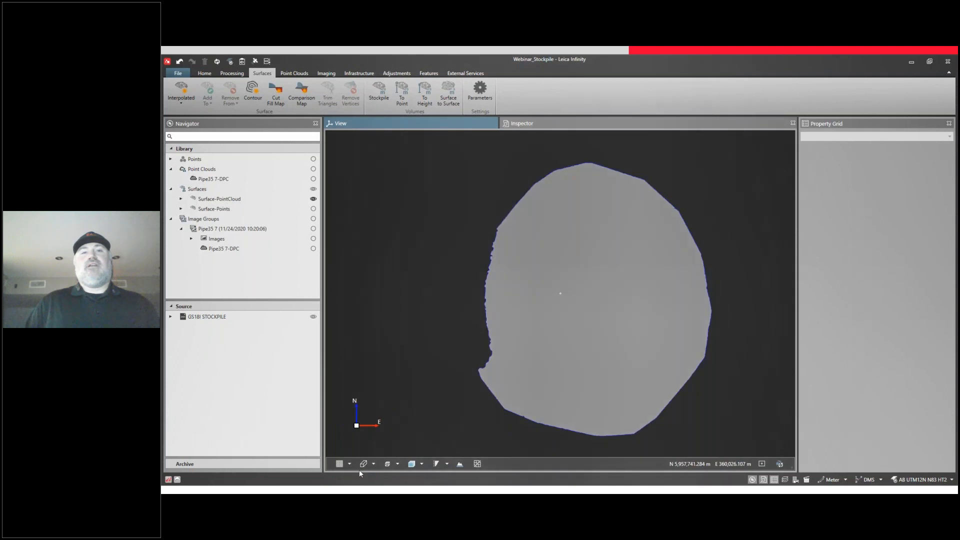
{"action": "left_click", "coordinate": [349, 463]}
{"action": "left_click", "coordinate": [349, 483]}
{"action": "left_click_drag", "start_coordinate": [531, 389], "coordinate": [522, 377]}
{"action": "scroll", "coordinate": [685, 438], "scroll_direction": "up", "scroll_amount": 1}
{"action": "middle_click_drag", "start_coordinate": [671, 431], "coordinate": [611, 452]}
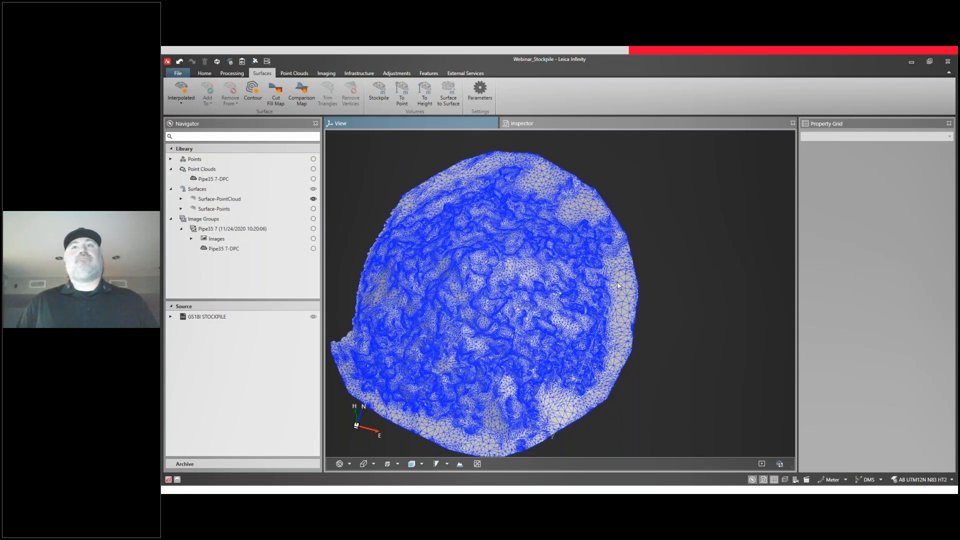
Step: Fence the outer triangles along the eastern edge of Surface-PointCloud and trim them from the mesh
{"action": "left_click", "coordinate": [630, 246]}
{"action": "left_click", "coordinate": [659, 277]}
{"action": "left_click", "coordinate": [658, 345]}
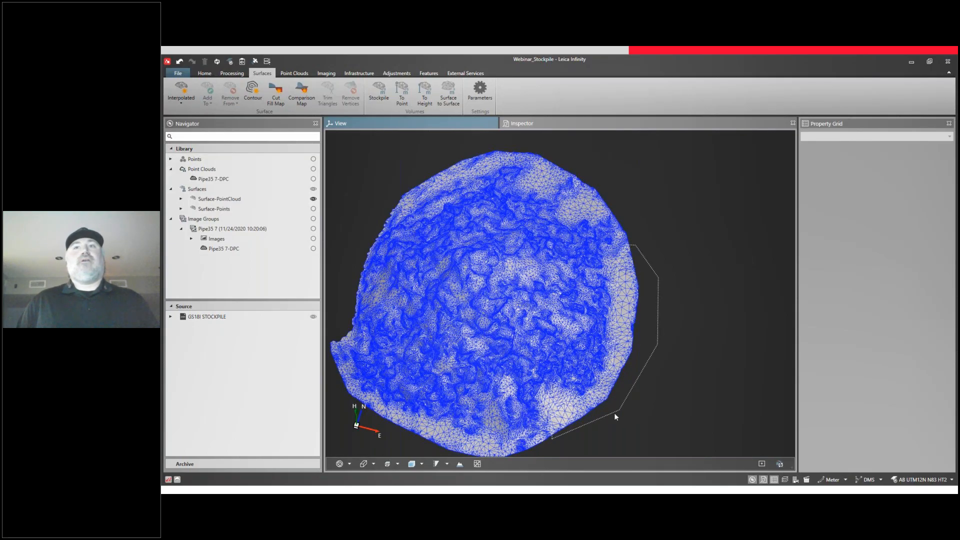
{"action": "double_click", "coordinate": [577, 432]}
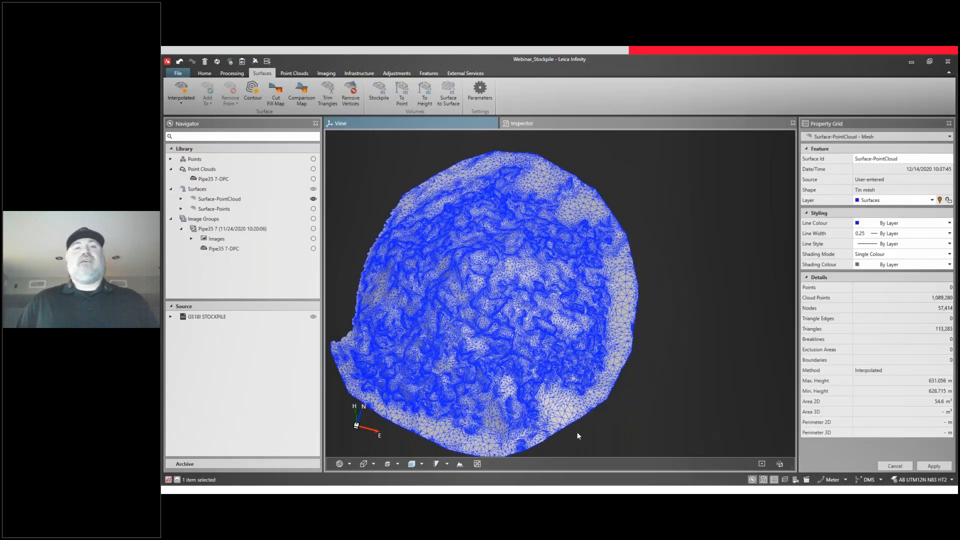
{"action": "left_click", "coordinate": [328, 97]}
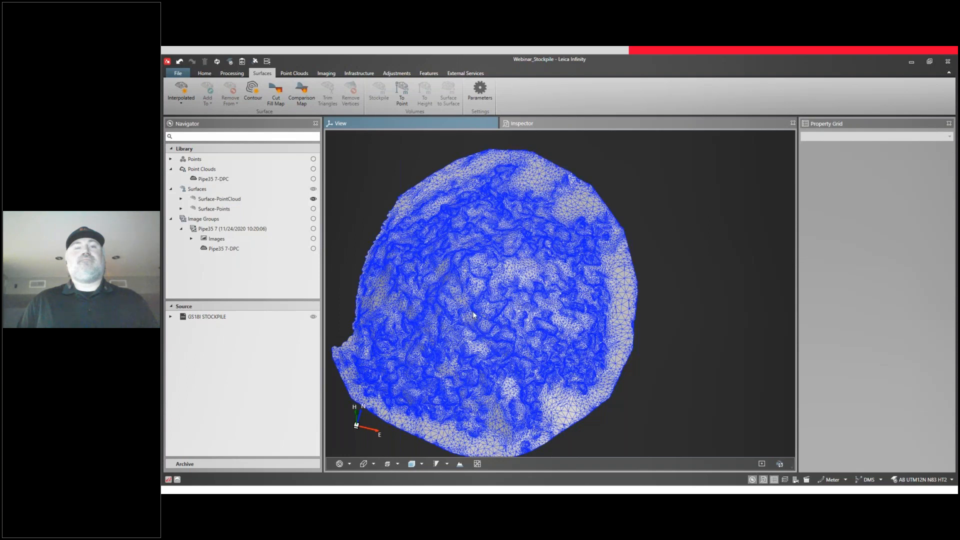
Step: Show Surface-Points together with Surface-PointCloud and compare the two meshes in 3D
{"action": "middle_click_drag", "start_coordinate": [473, 311], "coordinate": [510, 319]}
{"action": "scroll", "coordinate": [503, 313], "scroll_direction": "down", "scroll_amount": 5}
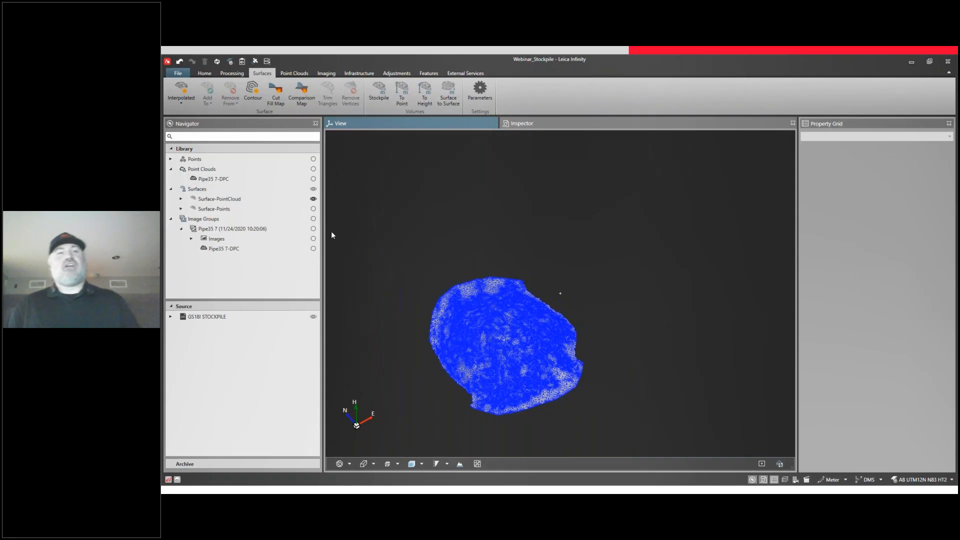
{"action": "left_click", "coordinate": [314, 209]}
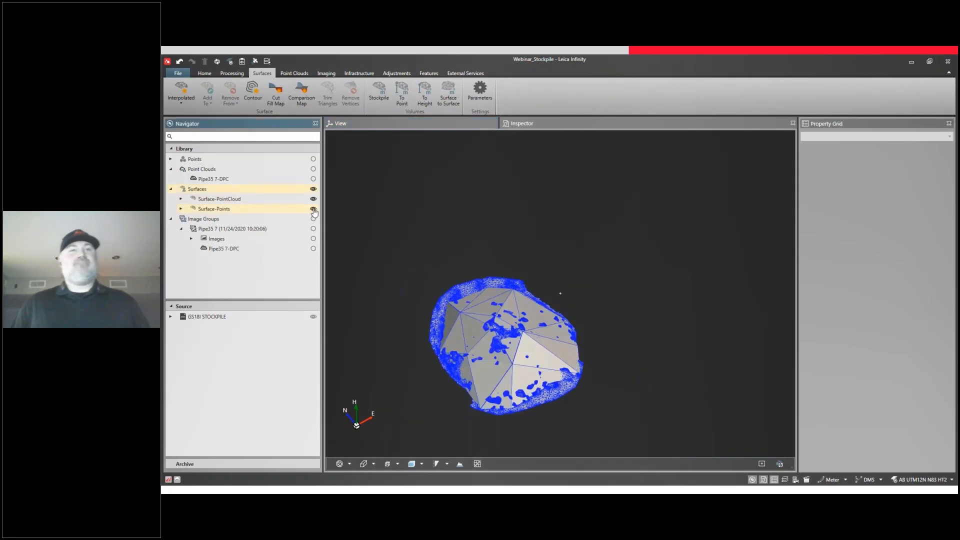
{"action": "middle_click_drag", "start_coordinate": [513, 328], "coordinate": [580, 340]}
{"action": "scroll", "coordinate": [653, 370], "scroll_direction": "up", "scroll_amount": 4}
{"action": "scroll", "coordinate": [654, 371], "scroll_direction": "up", "scroll_amount": 2}
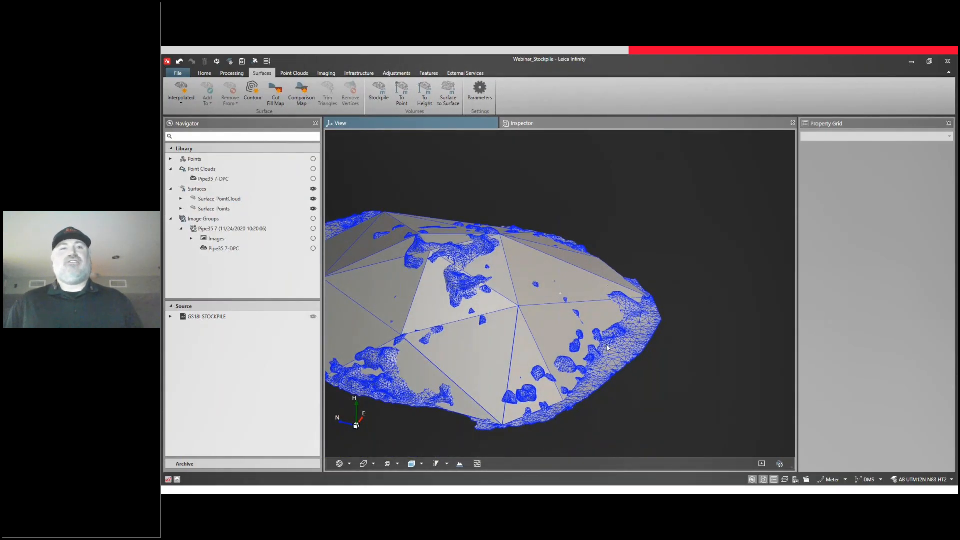
{"action": "scroll", "coordinate": [571, 339], "scroll_direction": "down", "scroll_amount": 4}
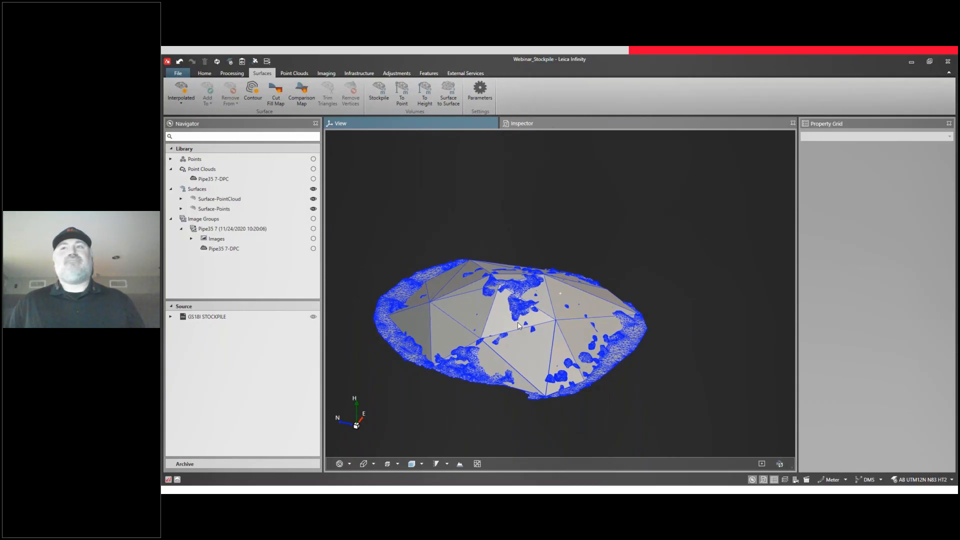
{"action": "scroll", "coordinate": [517, 331], "scroll_direction": "up", "scroll_amount": 3}
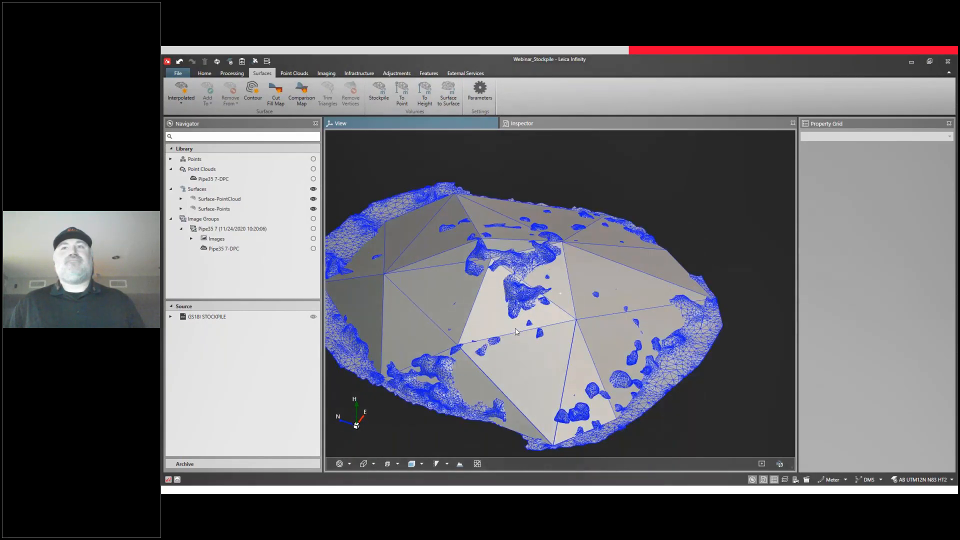
{"action": "scroll", "coordinate": [516, 331], "scroll_direction": "down", "scroll_amount": 2}
{"action": "scroll", "coordinate": [558, 331], "scroll_direction": "down", "scroll_amount": 1}
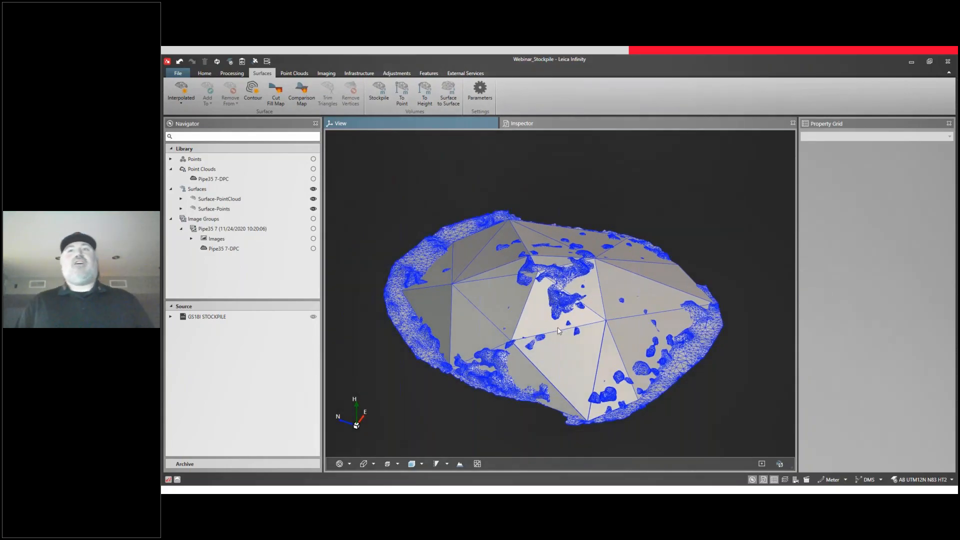
Step: Hide Surface-Points and view the Surface-PointCloud mesh from the side
{"action": "left_click", "coordinate": [313, 209]}
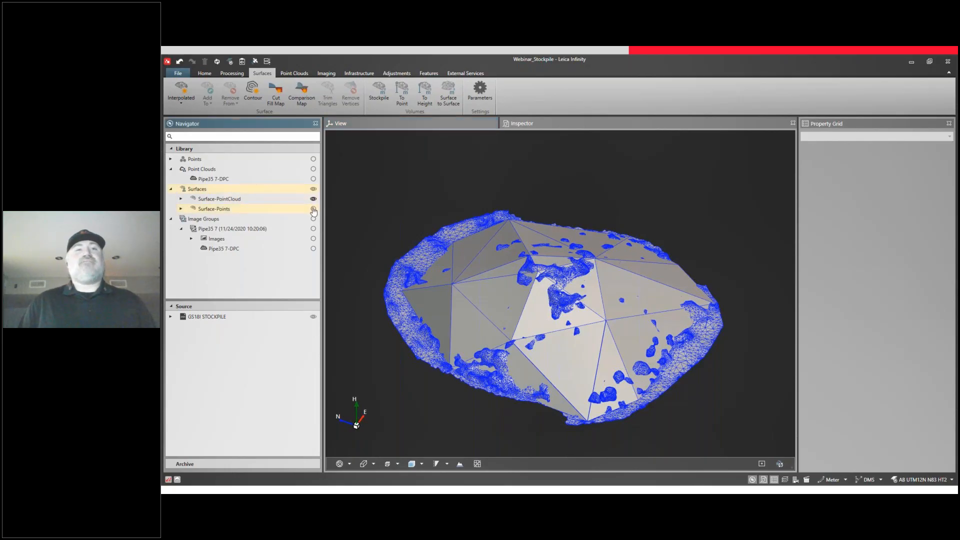
{"action": "middle_click_drag", "start_coordinate": [400, 265], "coordinate": [443, 260]}
{"action": "mouse_move", "coordinate": [535, 323]}
{"action": "middle_mouse_down"}
{"action": "mouse_move", "coordinate": [510, 316]}
{"action": "mouse_move", "coordinate": [541, 322]}
{"action": "mouse_move", "coordinate": [534, 323]}
{"action": "middle_mouse_up"}
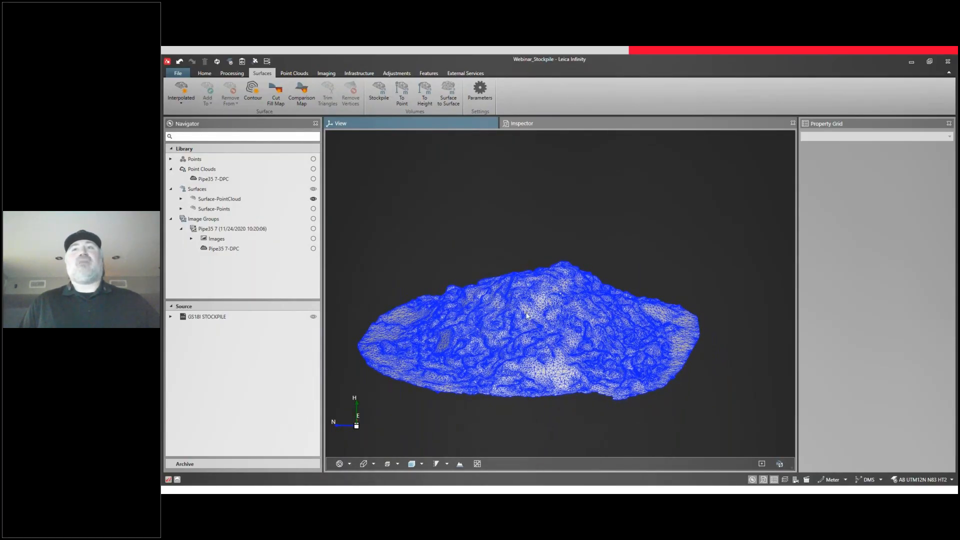
Step: Calculate the stockpile volume with Surface-Points as the reference surface
{"action": "left_click", "coordinate": [383, 96]}
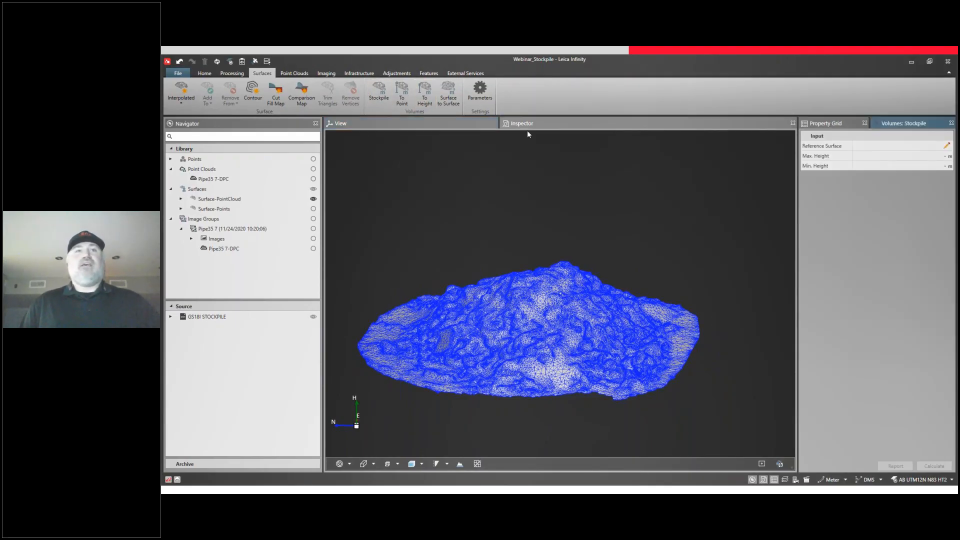
{"action": "left_click", "coordinate": [947, 146]}
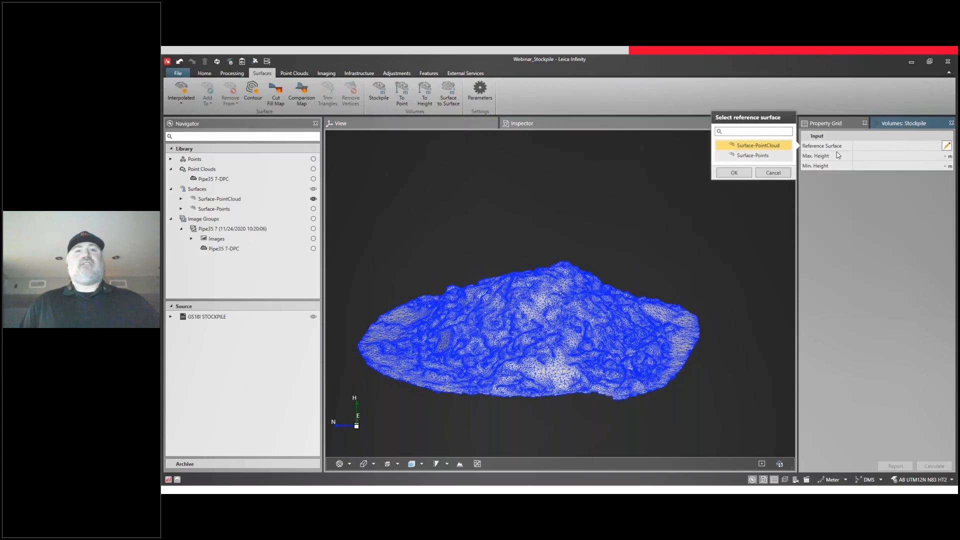
{"action": "left_click", "coordinate": [760, 155]}
{"action": "left_click", "coordinate": [735, 173]}
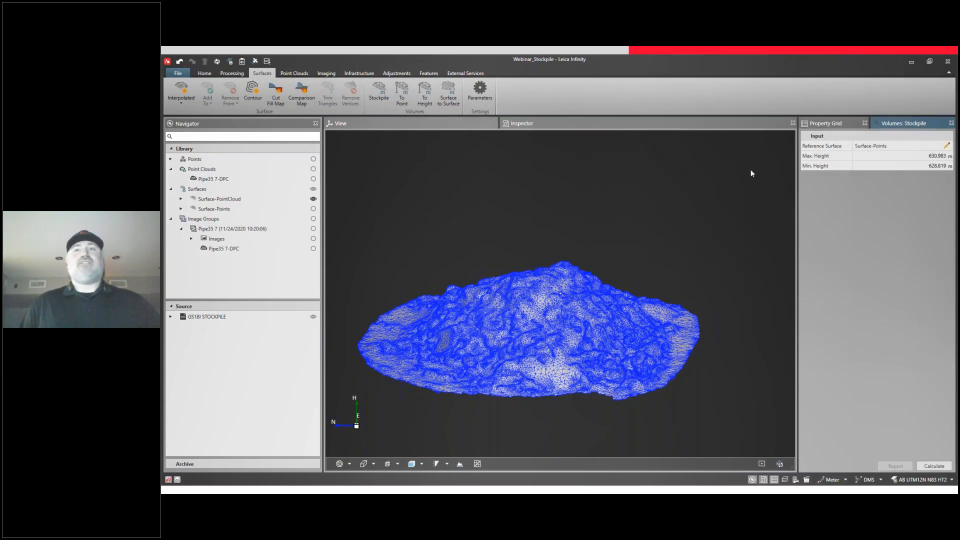
{"action": "left_click", "coordinate": [942, 466]}
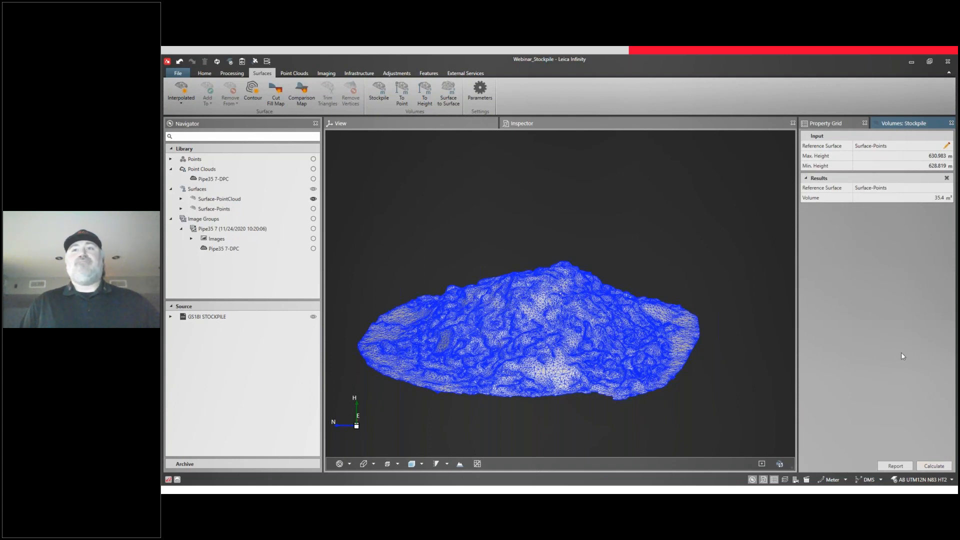
Step: Generate the volume report for the Surface-Points stockpile and review its contents
{"action": "left_click", "coordinate": [896, 467]}
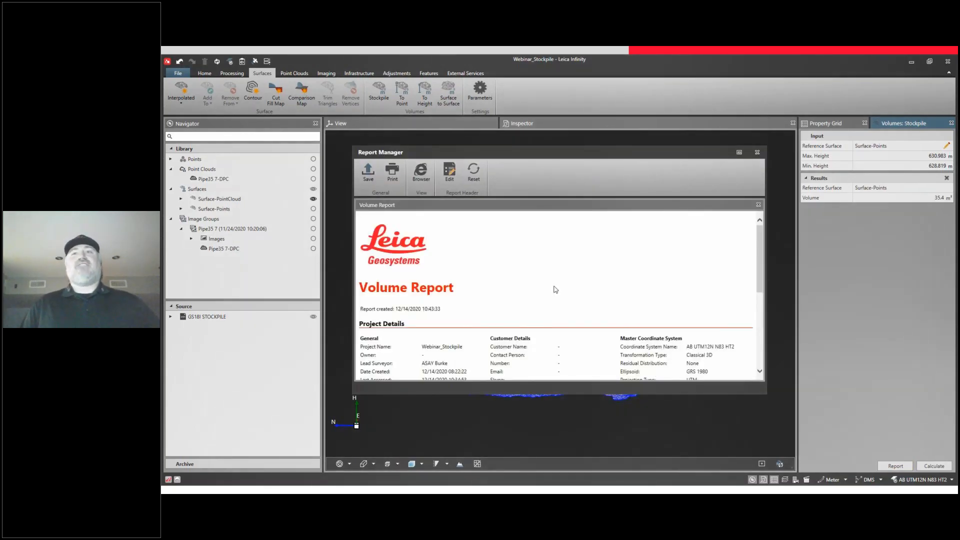
{"action": "scroll", "coordinate": [555, 290], "scroll_direction": "down", "scroll_amount": 10}
{"action": "scroll", "coordinate": [557, 293], "scroll_direction": "up", "scroll_amount": 10}
{"action": "left_click", "coordinate": [368, 186]}
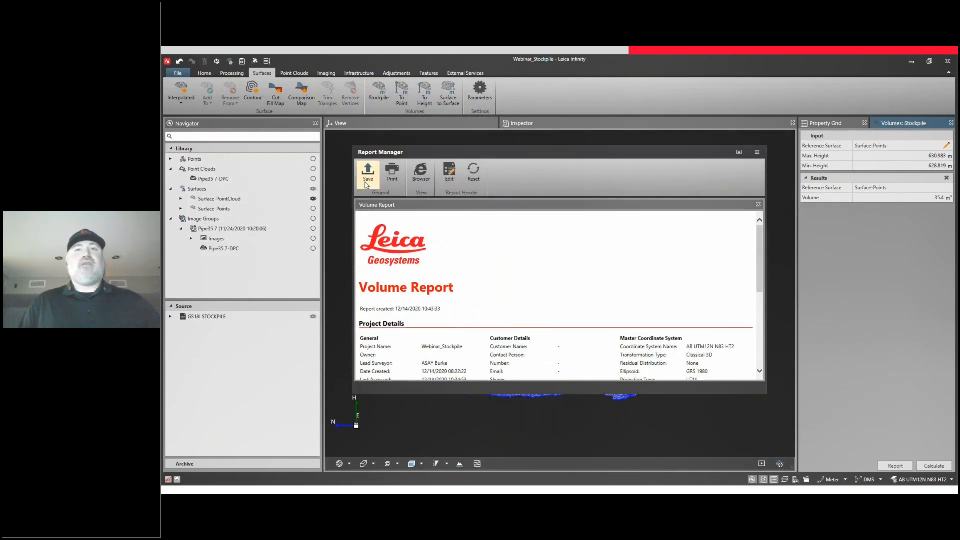
Step: Save the Surface-Points volume report as the PDF StockPile_Points, check it in the archived reports and close the report
{"action": "left_click_drag", "start_coordinate": [524, 375], "coordinate": [447, 379]}
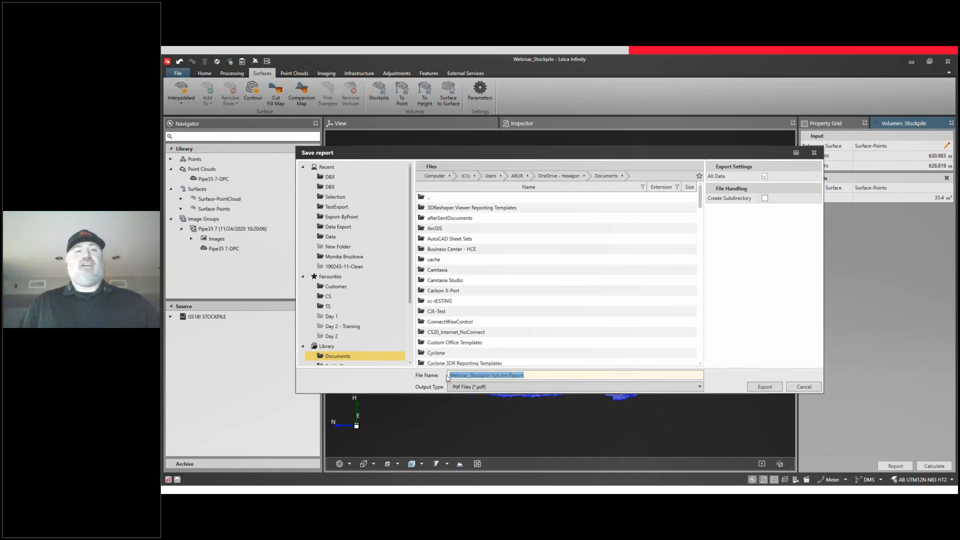
{"action": "type", "text": "Stock"}
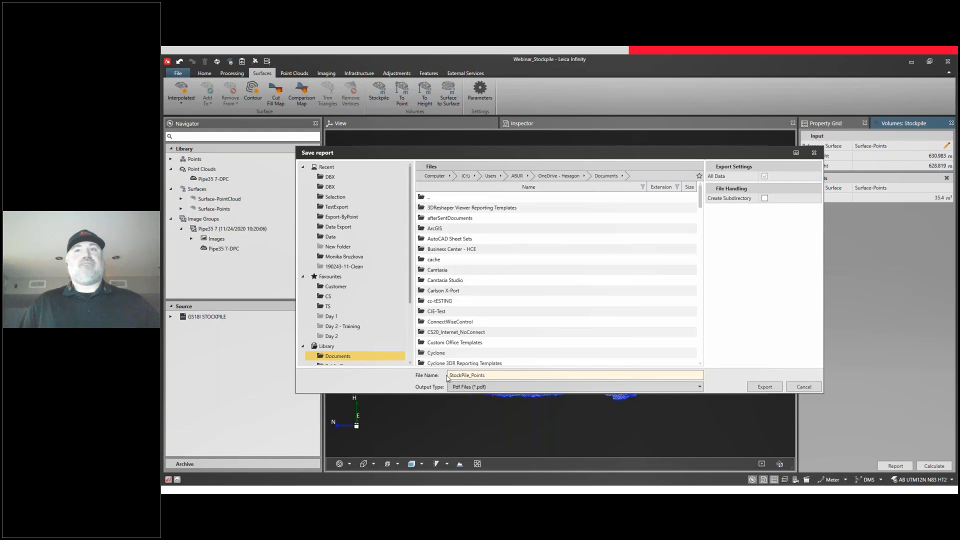
{"action": "type", "text": "Pile_Points"}
{"action": "key", "text": "Return"}
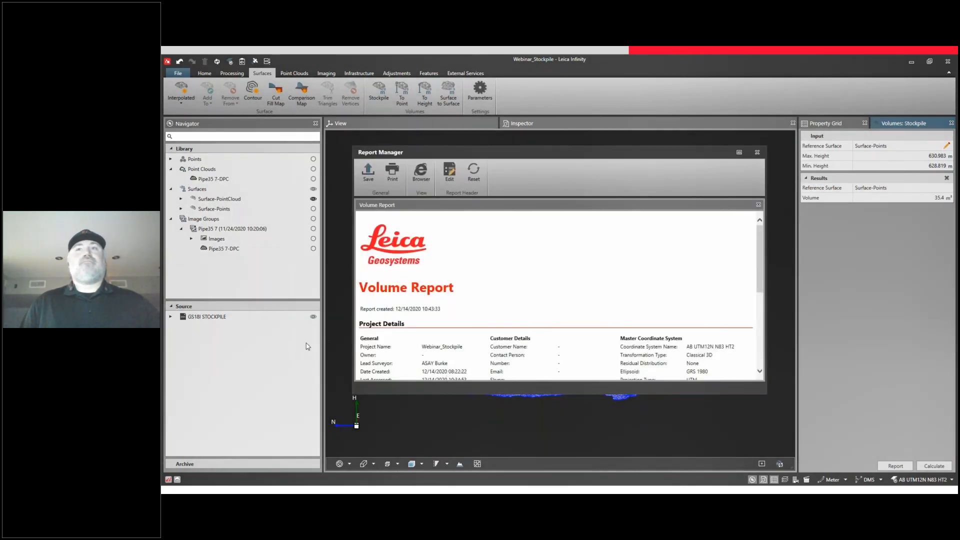
{"action": "left_click", "coordinate": [170, 378]}
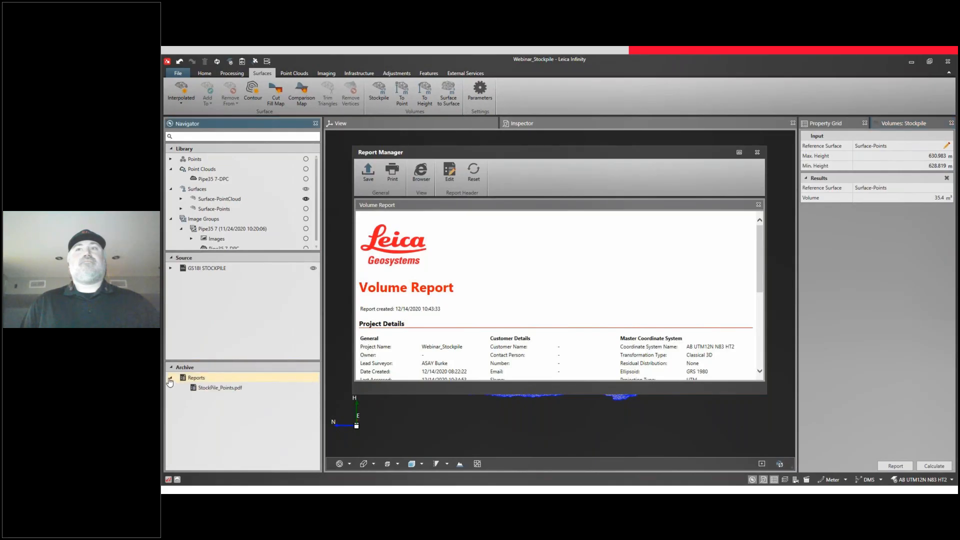
{"action": "left_click", "coordinate": [757, 153]}
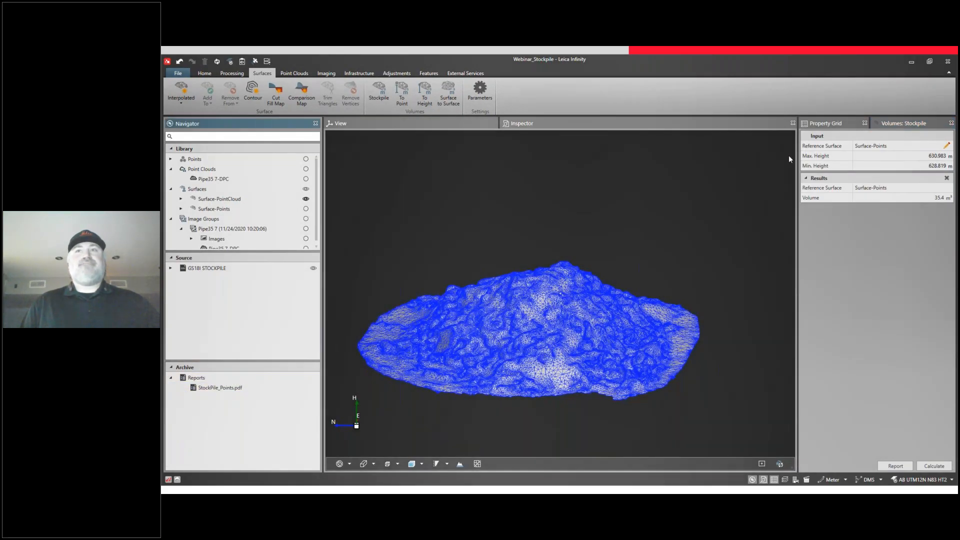
Step: Calculate the stockpile volume with Surface-PointCloud as the reference surface
{"action": "left_click", "coordinate": [947, 146]}
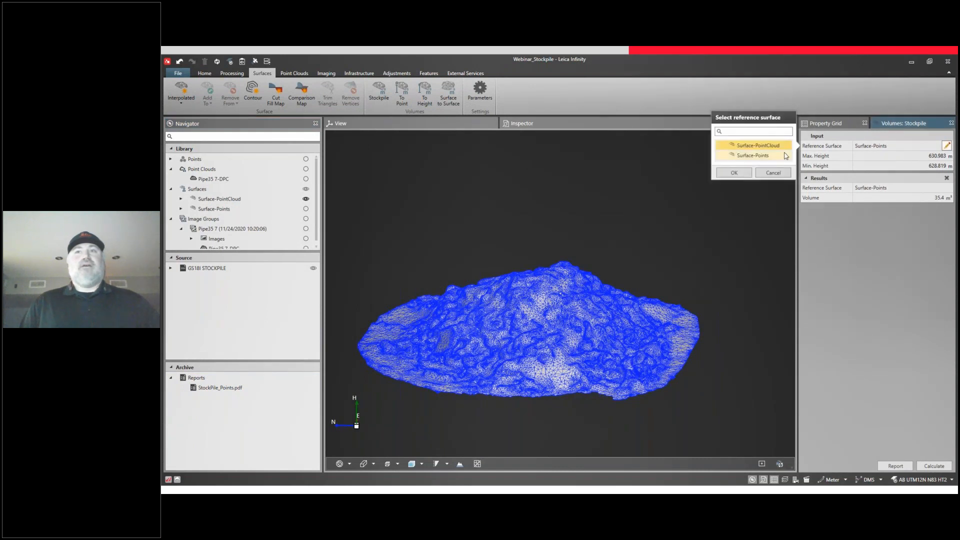
{"action": "left_click", "coordinate": [747, 174]}
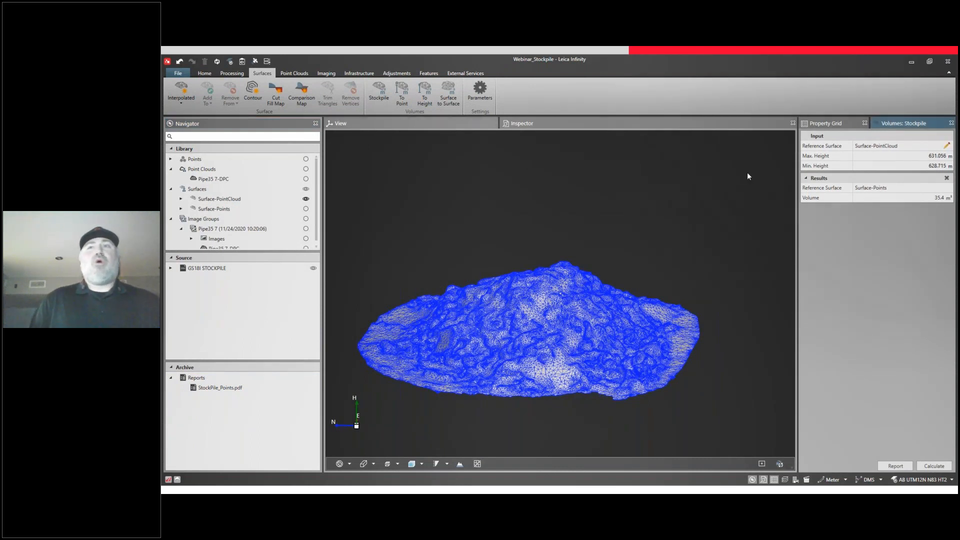
{"action": "left_click", "coordinate": [939, 467]}
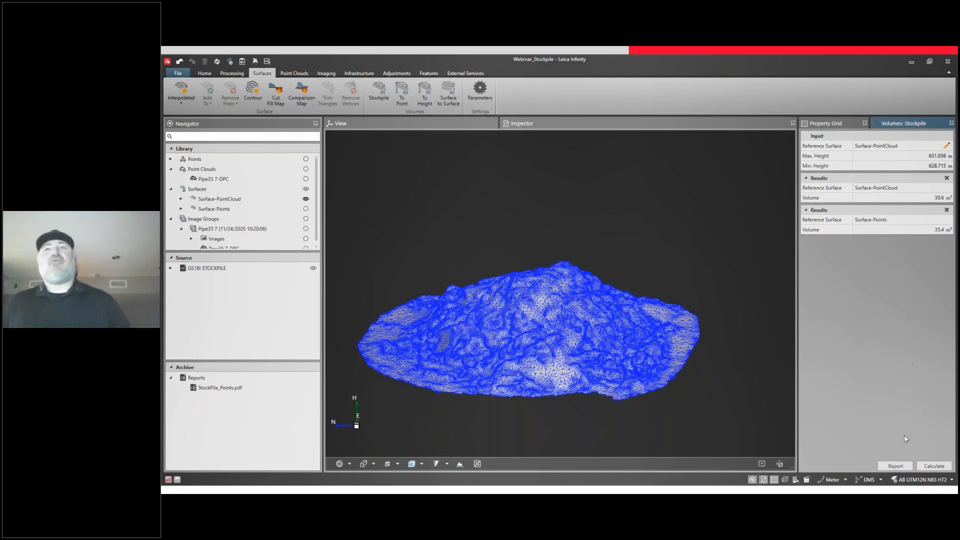
Step: Generate the Surface-PointCloud volume report, save it as the PDF Stockpile_PointCloud and close the stockpile volume calculation
{"action": "left_click", "coordinate": [895, 466]}
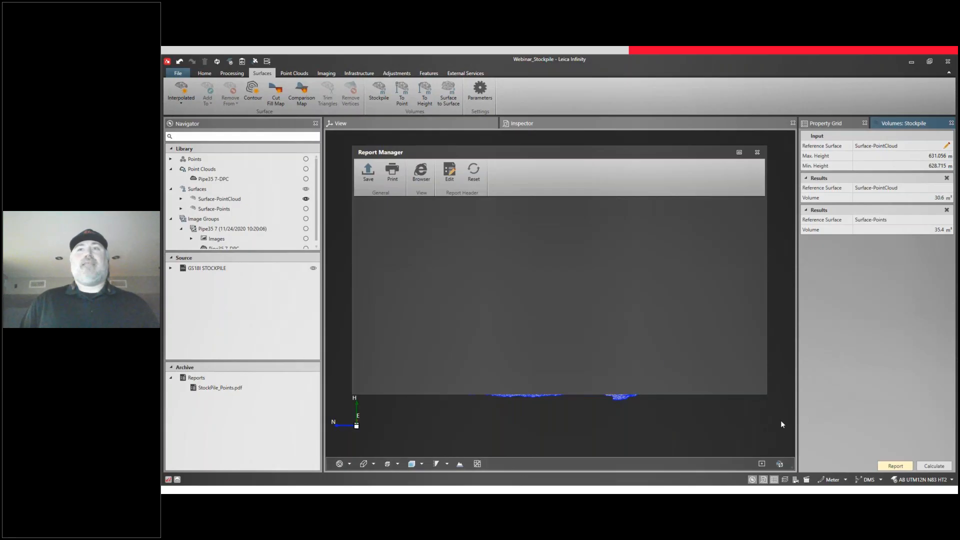
{"action": "left_click", "coordinate": [375, 184]}
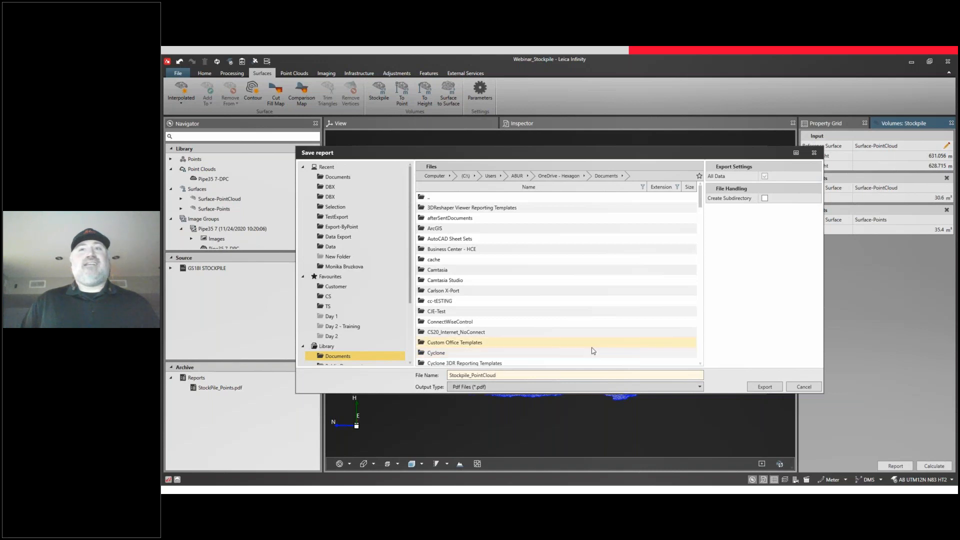
{"action": "left_click", "coordinate": [765, 388]}
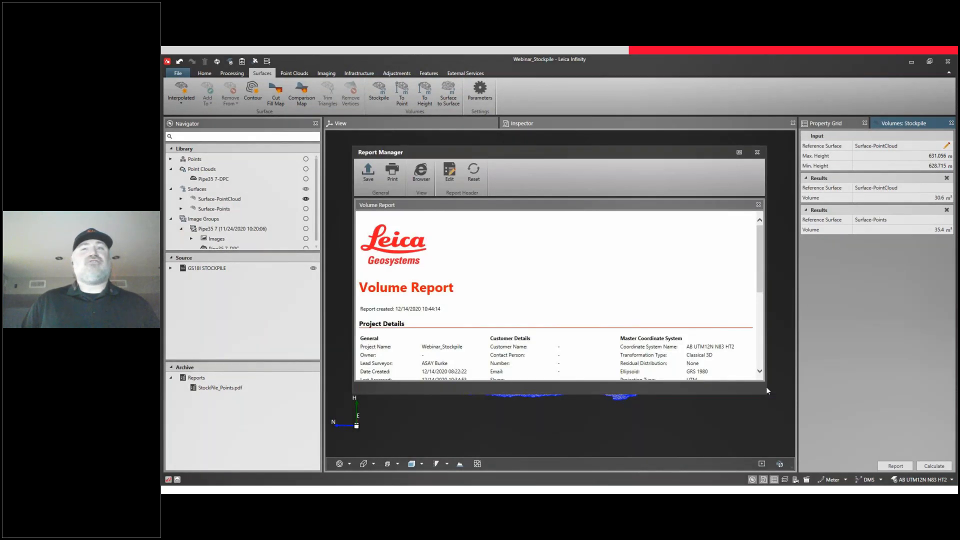
{"action": "left_click", "coordinate": [758, 152]}
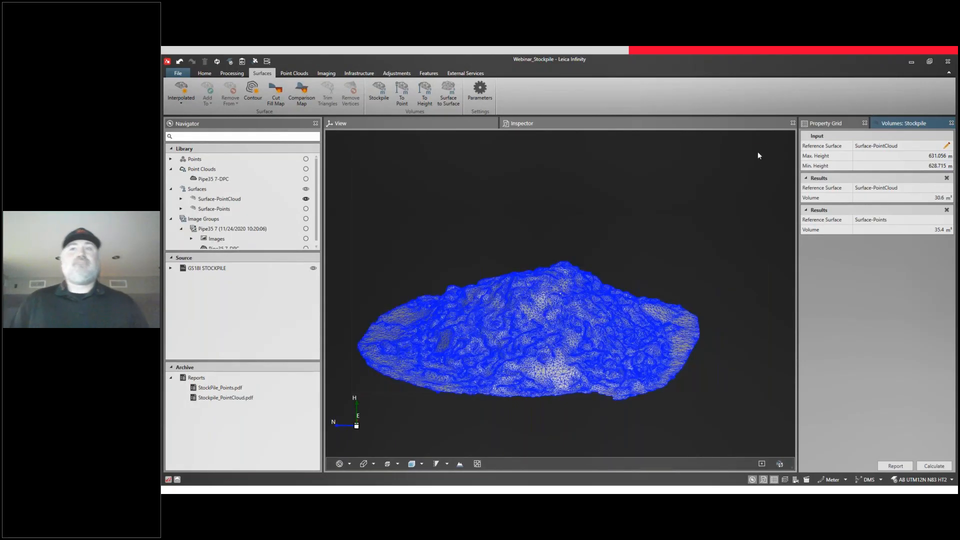
{"action": "middle_click_drag", "start_coordinate": [629, 332], "coordinate": [615, 341]}
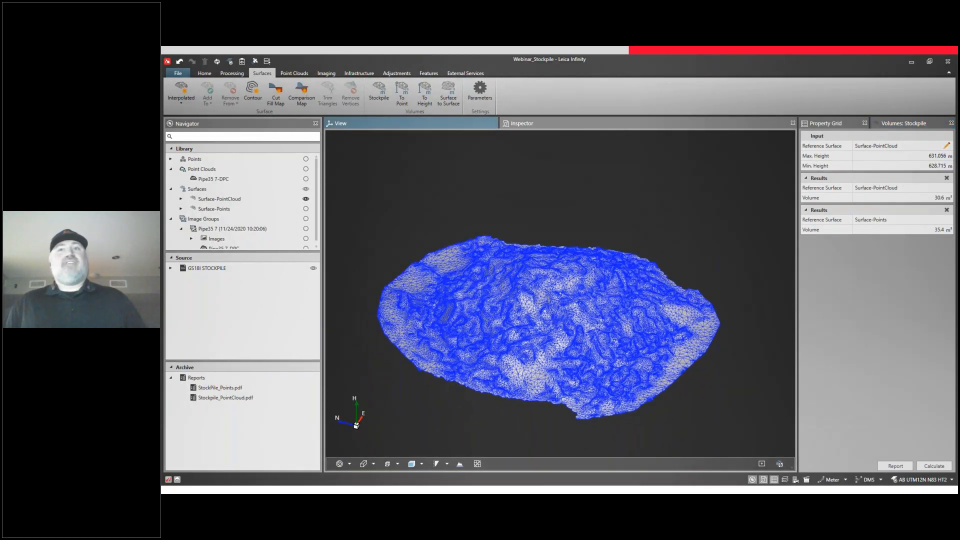
{"action": "left_click", "coordinate": [952, 123]}
{"action": "left_click", "coordinate": [953, 123]}
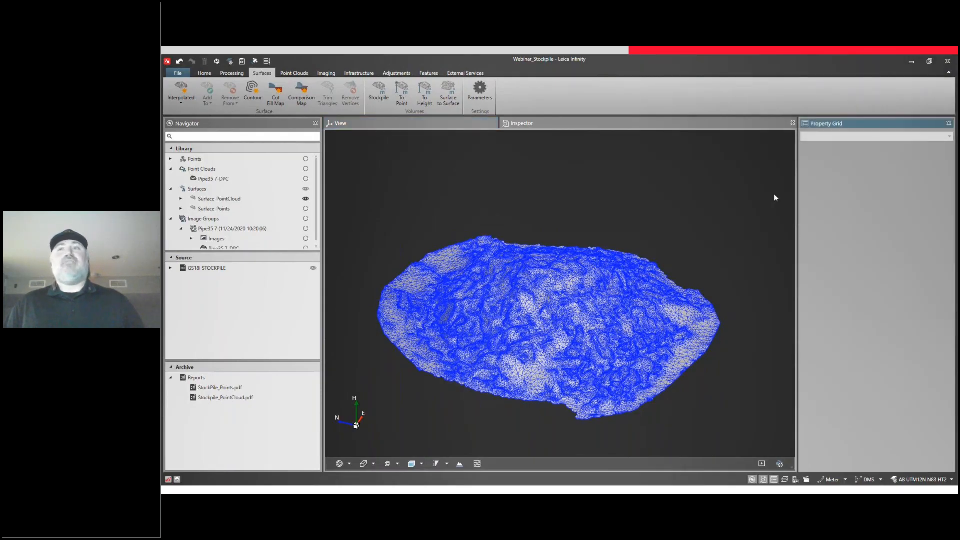
Step: Set up a comparison map named Compare_Surfaces with Surface-Points as the reference and Surface-PointCloud as the measured feature
{"action": "middle_click_drag", "start_coordinate": [631, 313], "coordinate": [621, 320]}
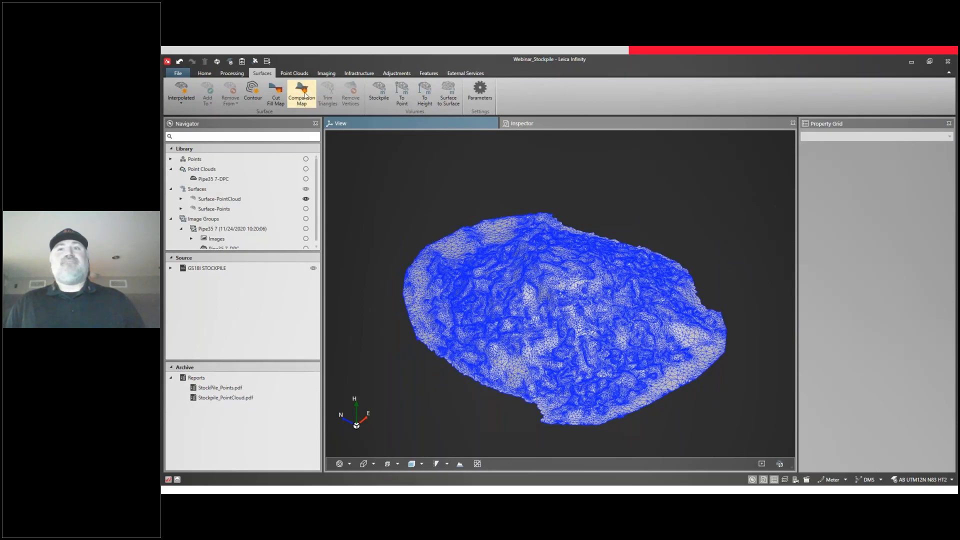
{"action": "left_click", "coordinate": [304, 93]}
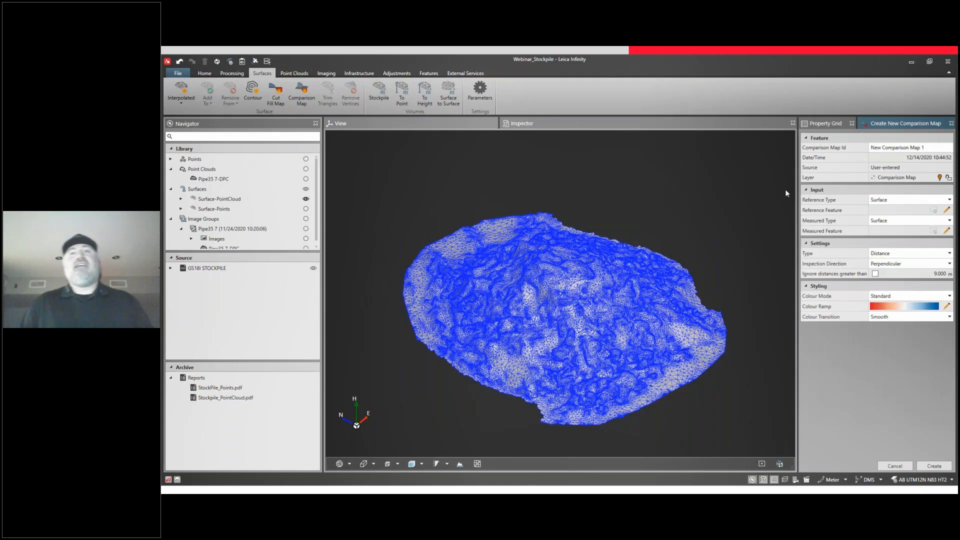
{"action": "left_click_drag", "start_coordinate": [925, 146], "coordinate": [868, 145]}
{"action": "type", "text": "Compare_Surfaces"}
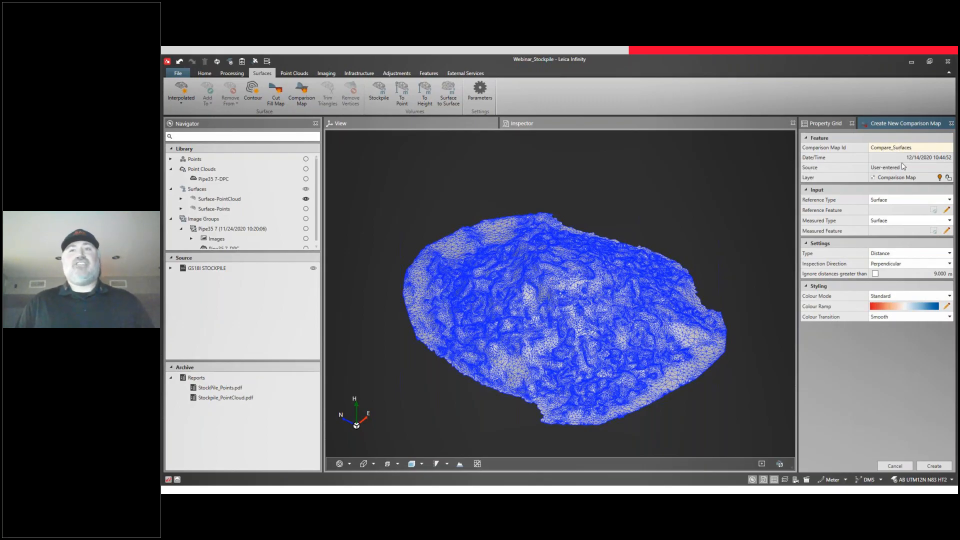
{"action": "left_click", "coordinate": [946, 210]}
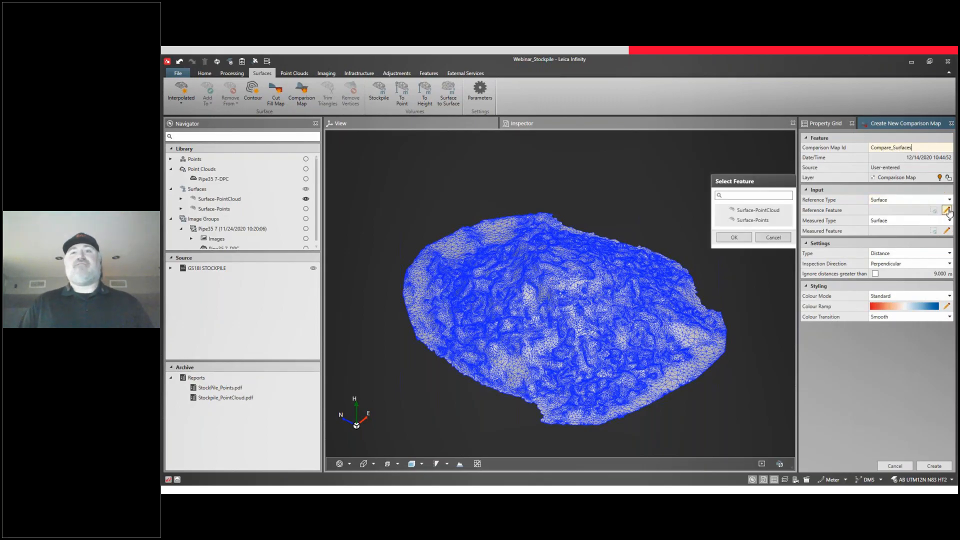
{"action": "left_click", "coordinate": [768, 222]}
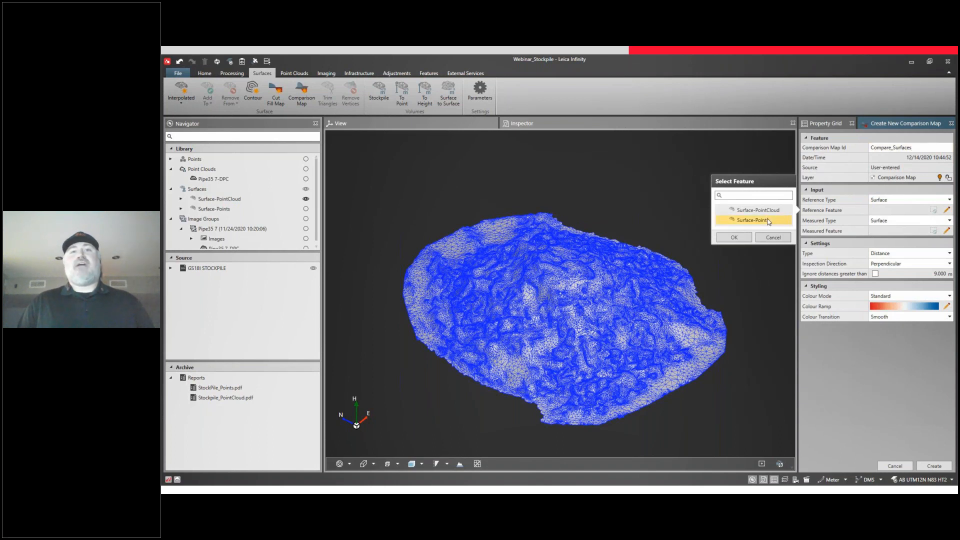
{"action": "left_click", "coordinate": [748, 238]}
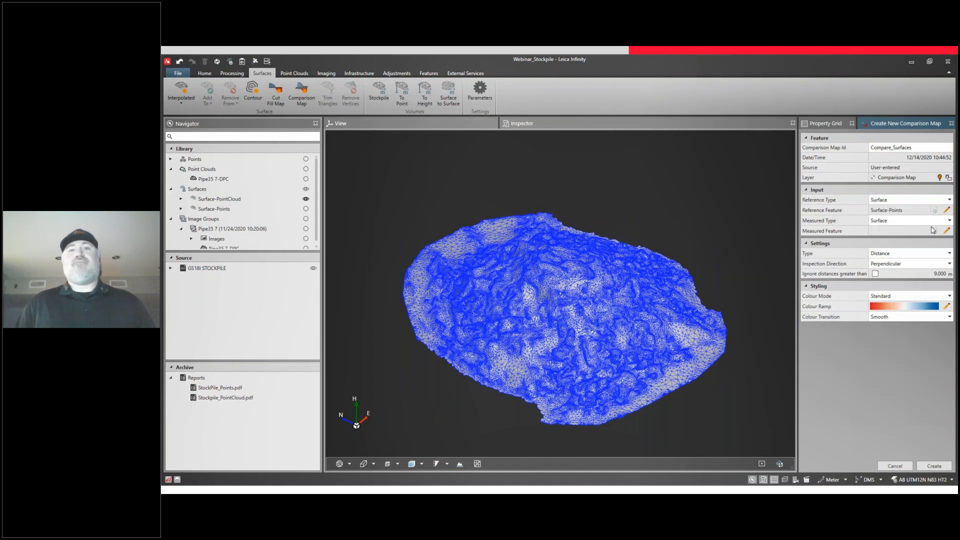
{"action": "left_click", "coordinate": [946, 231]}
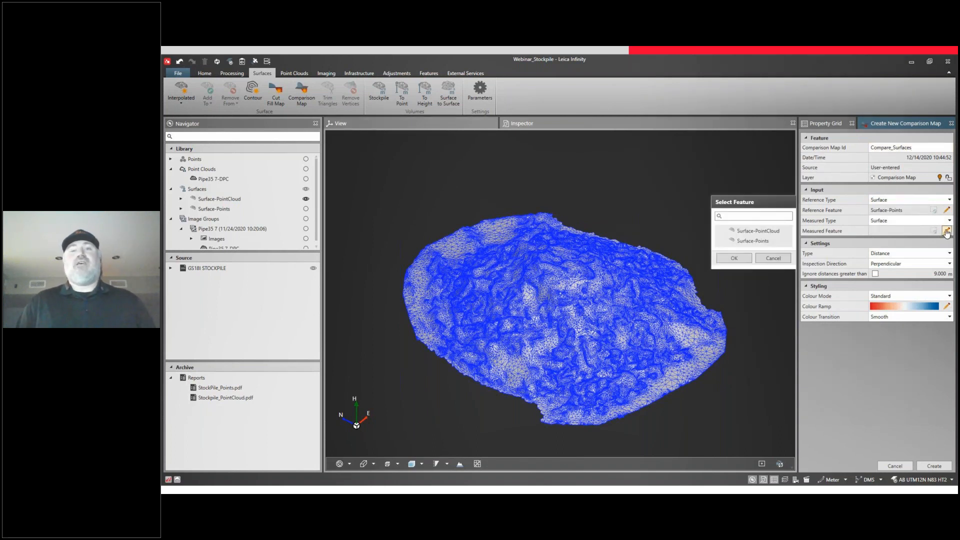
{"action": "left_click", "coordinate": [745, 257]}
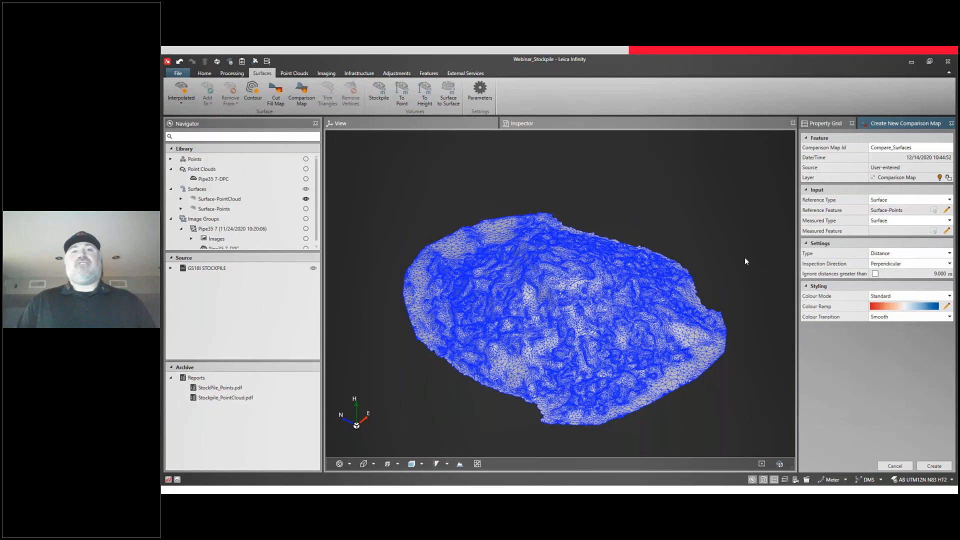
Step: Set the two positive values of the comparison map's colour ramp to 0.05 m and 0.03 m
{"action": "left_click", "coordinate": [947, 306]}
{"action": "left_click", "coordinate": [758, 318]}
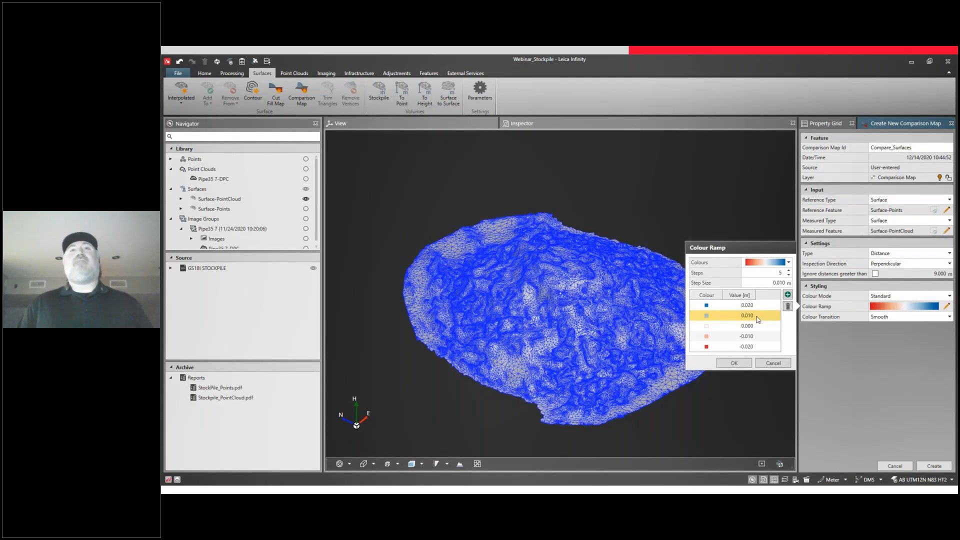
{"action": "left_click", "coordinate": [758, 307]}
{"action": "left_click", "coordinate": [754, 307]}
{"action": "type", "text": ".05"}
{"action": "key", "text": "Return"}
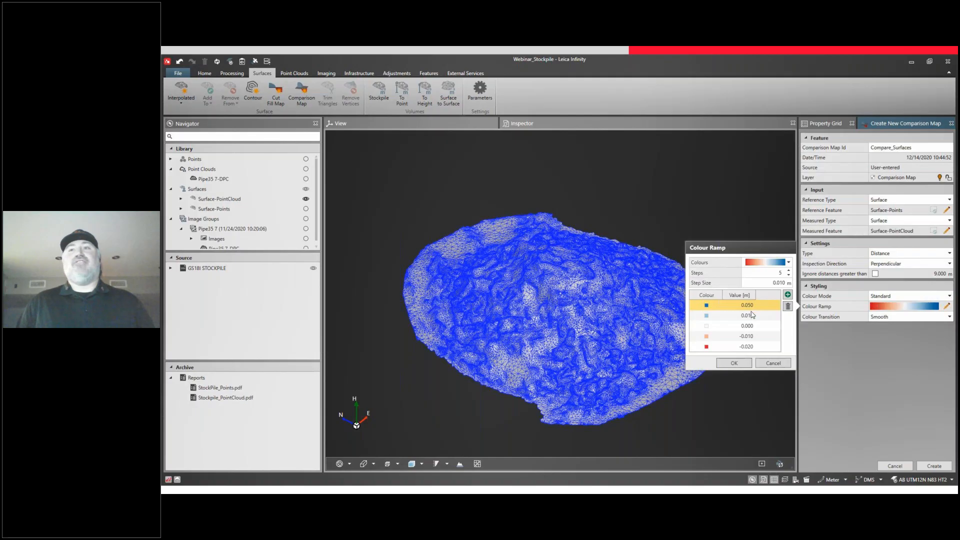
{"action": "left_click", "coordinate": [753, 316]}
{"action": "left_click", "coordinate": [754, 316]}
{"action": "type", "text": "0.03"}
{"action": "key", "text": "Return"}
Step: Set the lowest negative value of the colour ramp to -0.05 m and accept the ramp
{"action": "left_click", "coordinate": [752, 336]}
{"action": "left_click", "coordinate": [751, 337]}
{"action": "type", "text": "-0.03"}
{"action": "key", "text": "Return"}
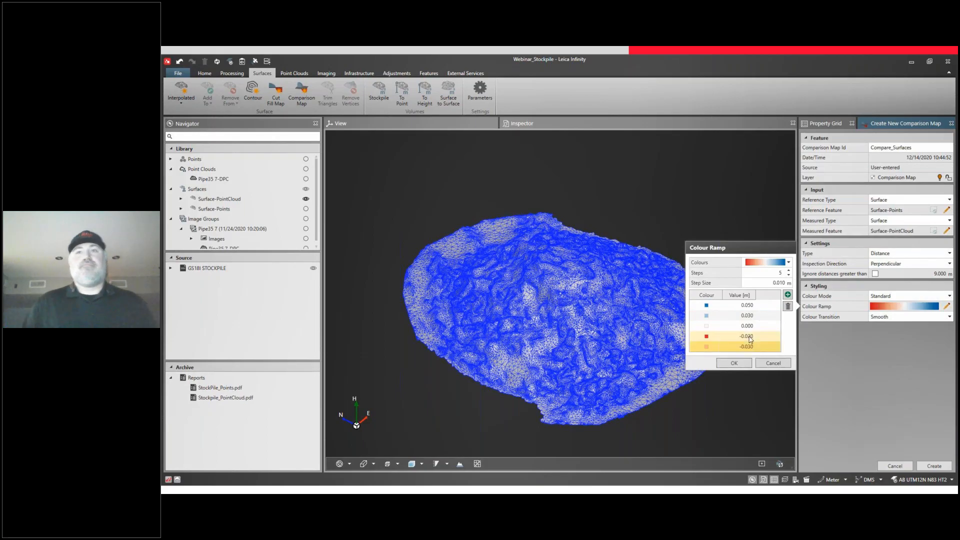
{"action": "left_click", "coordinate": [749, 347]}
{"action": "type", "text": "-0.05"}
{"action": "key", "text": "Return"}
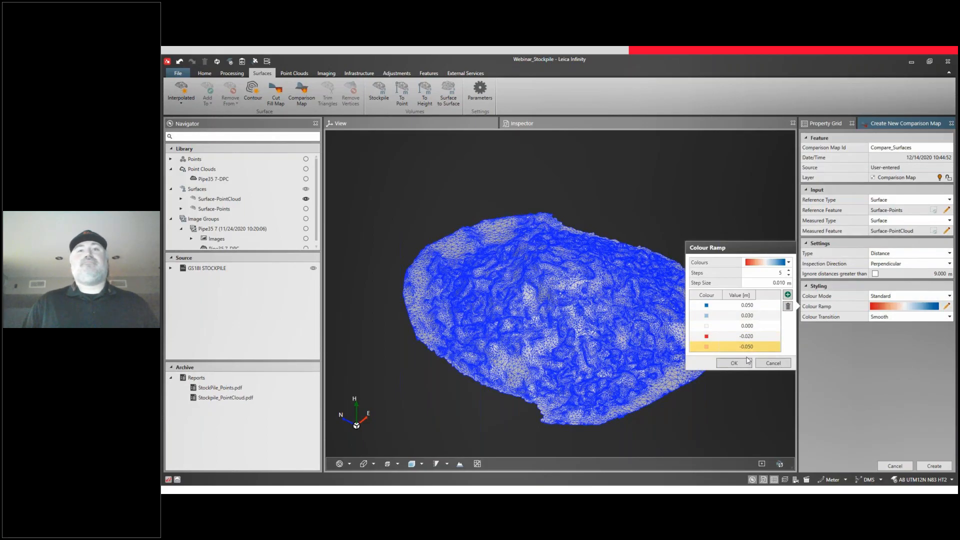
{"action": "left_click", "coordinate": [737, 364]}
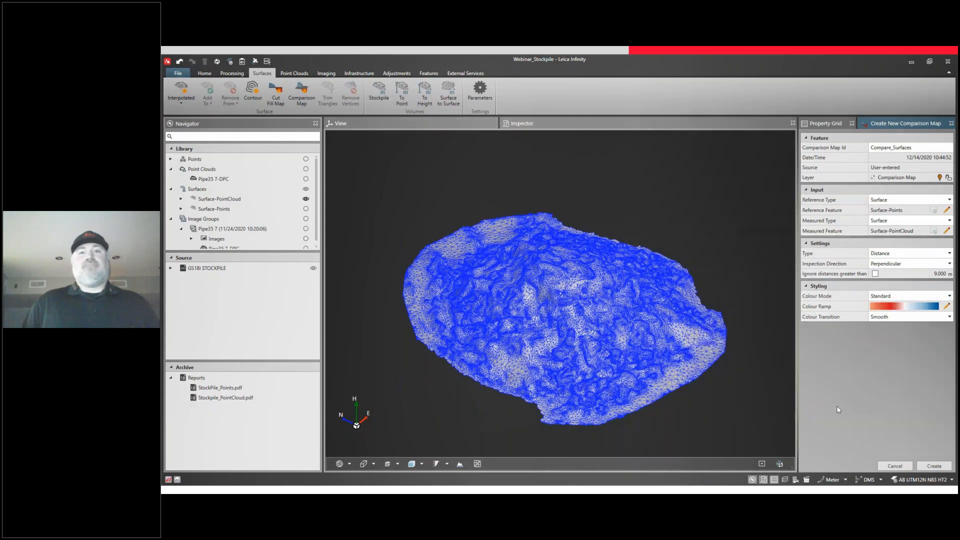
Step: Create the comparison map, hide the Surface-PointCloud mesh and inspect the coloured differences in 3D
{"action": "left_click", "coordinate": [934, 466]}
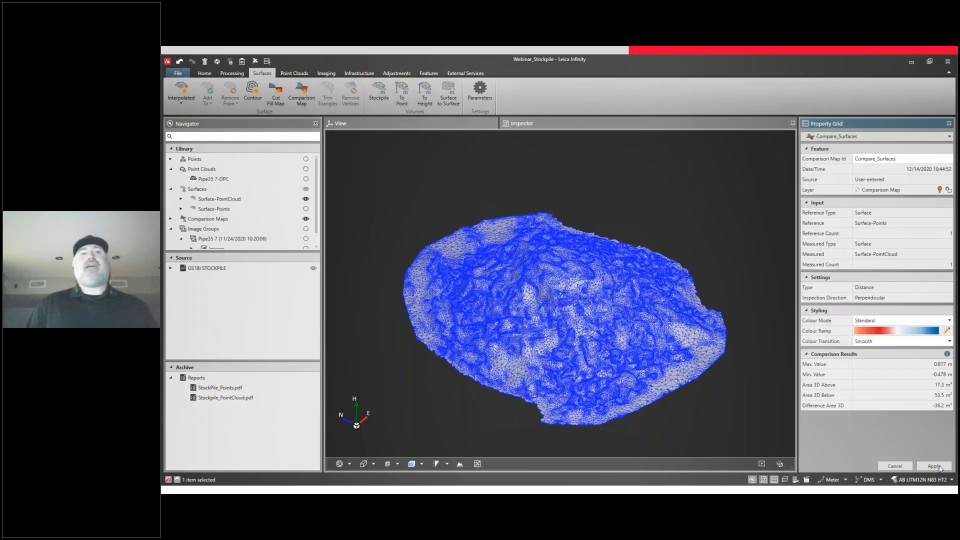
{"action": "left_click", "coordinate": [935, 467]}
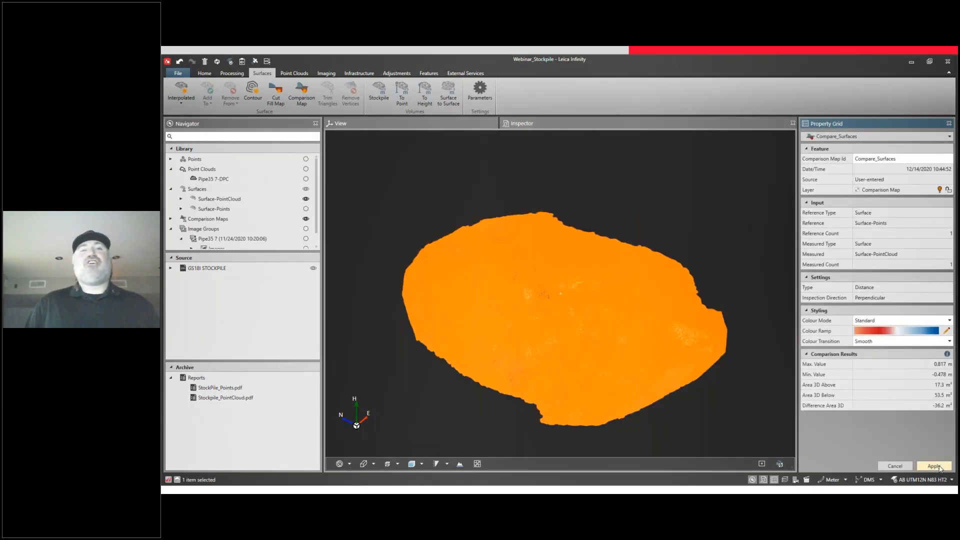
{"action": "left_click", "coordinate": [744, 312]}
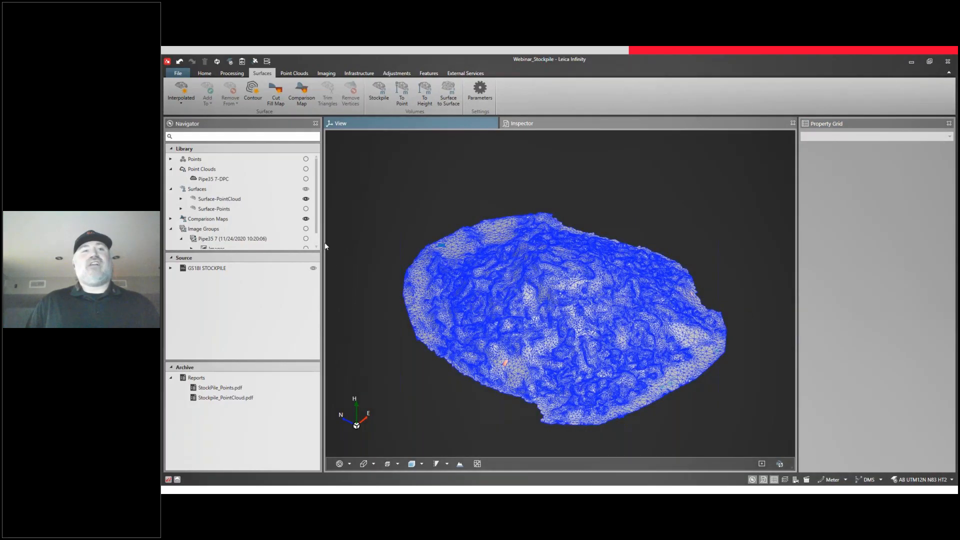
{"action": "scroll", "coordinate": [315, 235], "scroll_direction": "down", "scroll_amount": 1}
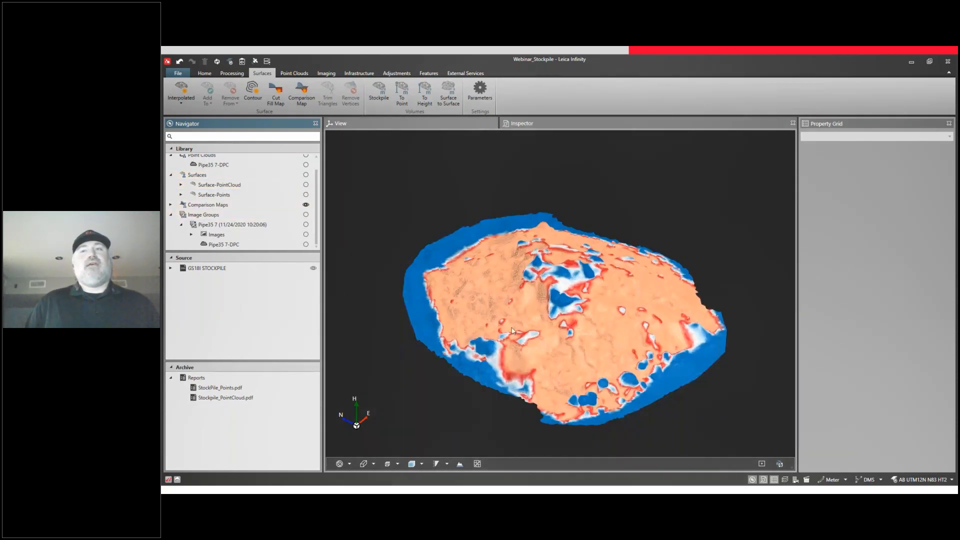
{"action": "mouse_move", "coordinate": [558, 345]}
{"action": "middle_mouse_down"}
{"action": "mouse_move", "coordinate": [525, 348]}
{"action": "mouse_move", "coordinate": [451, 299]}
{"action": "mouse_move", "coordinate": [581, 290]}
{"action": "mouse_move", "coordinate": [605, 331]}
{"action": "mouse_move", "coordinate": [566, 339]}
{"action": "mouse_move", "coordinate": [580, 339]}
{"action": "mouse_move", "coordinate": [610, 311]}
{"action": "mouse_move", "coordinate": [605, 318]}
{"action": "middle_mouse_up"}
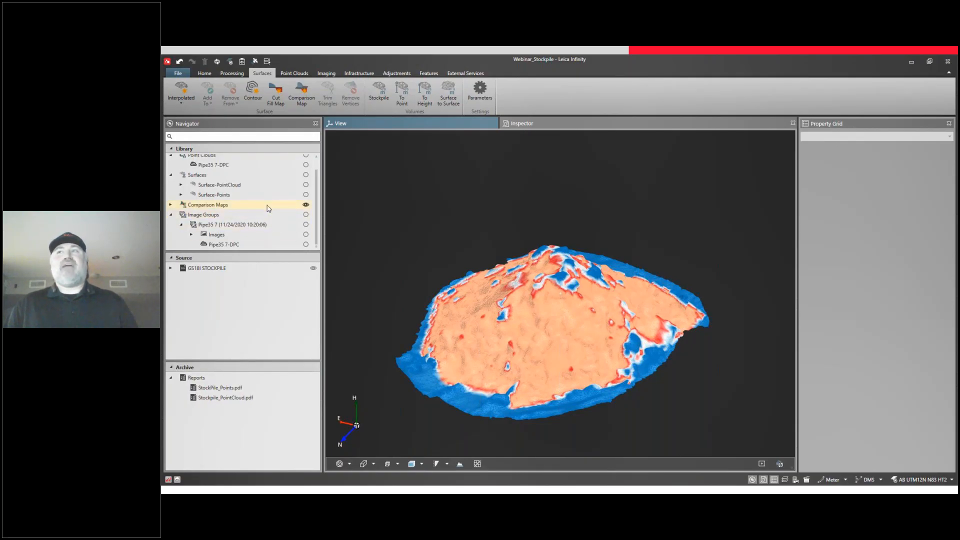
Step: Generate the Comparison Map Report for Compare_Surfaces and review its colour map and surface details
{"action": "left_click", "coordinate": [170, 205]}
{"action": "left_click", "coordinate": [170, 206]}
{"action": "left_click", "coordinate": [243, 215]}
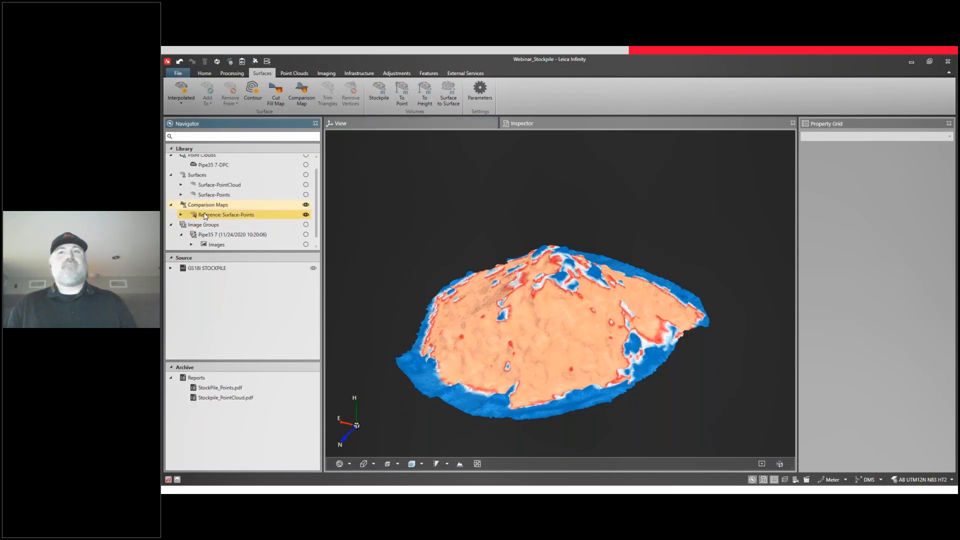
{"action": "left_click", "coordinate": [181, 215]}
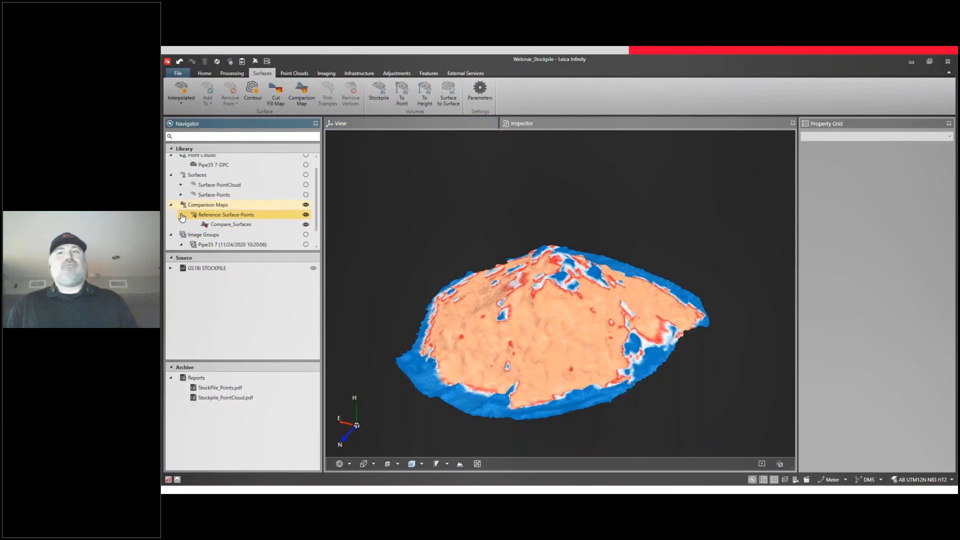
{"action": "left_click", "coordinate": [229, 225]}
{"action": "right_click", "coordinate": [233, 225]}
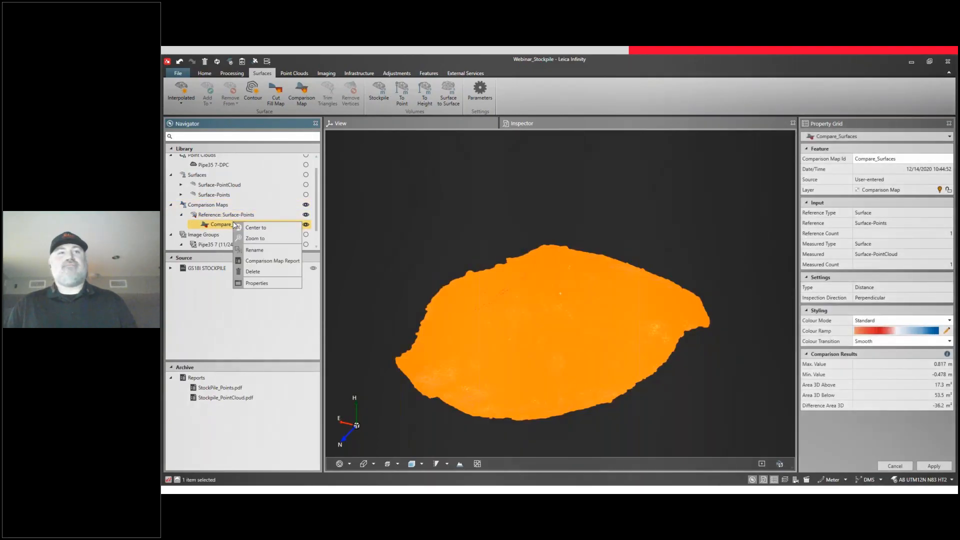
{"action": "left_click", "coordinate": [275, 261]}
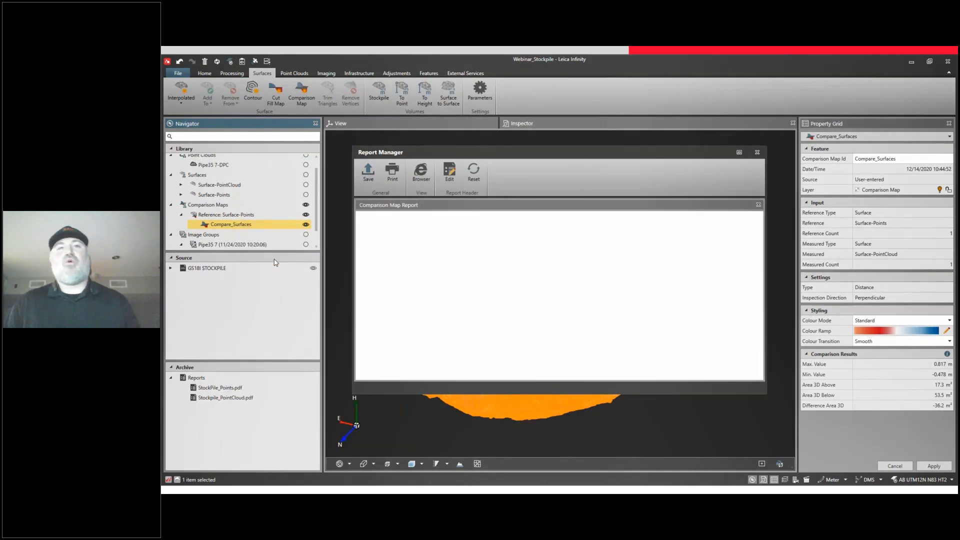
{"action": "scroll", "coordinate": [516, 296], "scroll_direction": "down", "scroll_amount": 10}
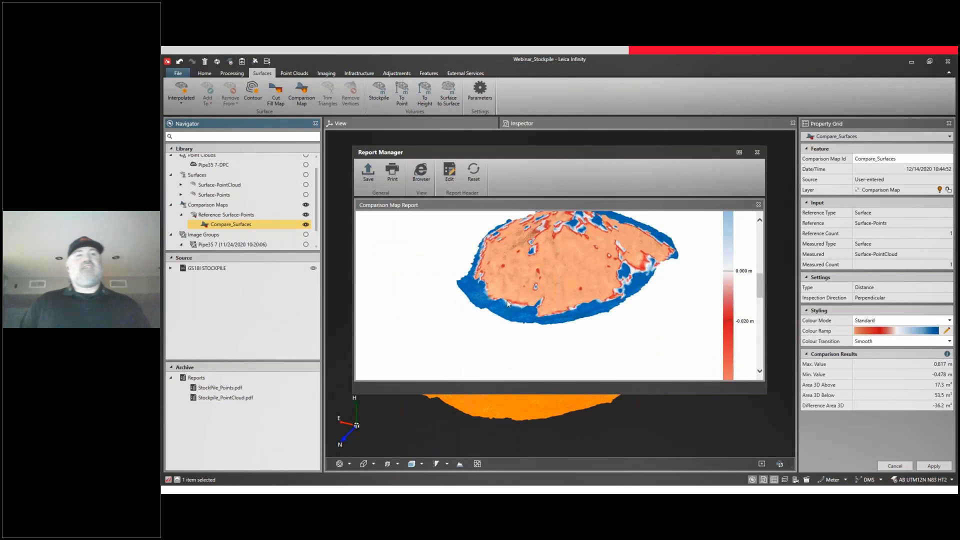
{"action": "scroll", "coordinate": [510, 305], "scroll_direction": "down", "scroll_amount": 15}
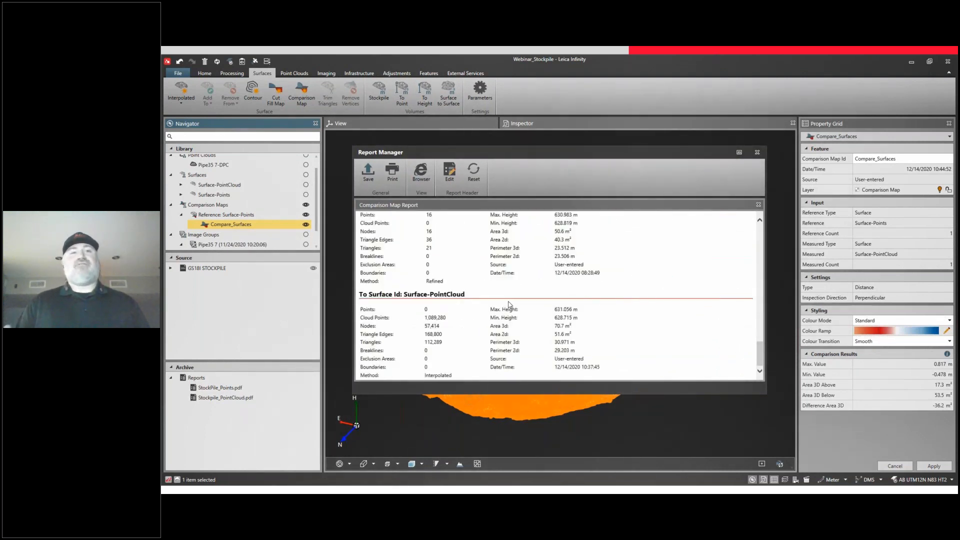
Step: Export the report to the Documents folder as a PDF named Compare_Surfaces, close the report and deselect the comparison map
{"action": "left_click", "coordinate": [368, 175]}
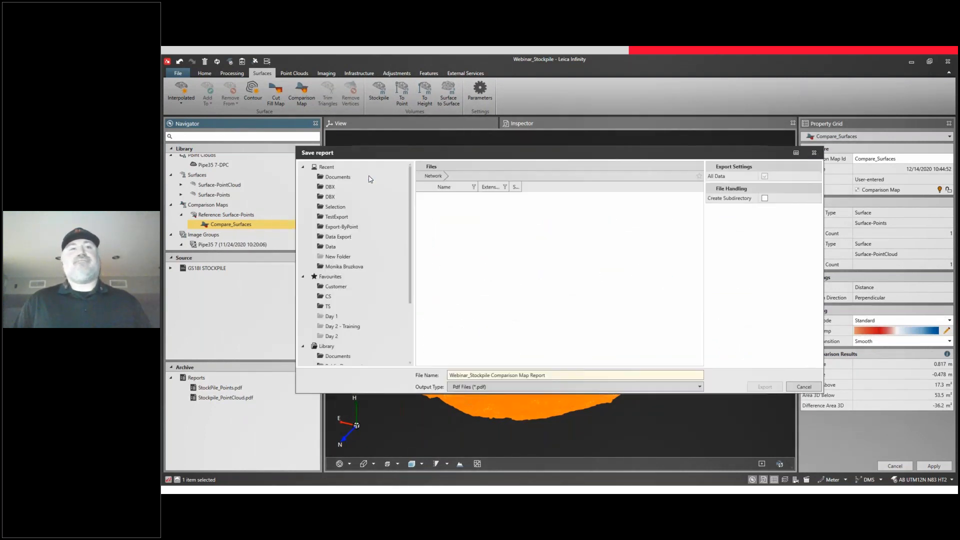
{"action": "left_click_drag", "start_coordinate": [546, 375], "coordinate": [421, 369]}
{"action": "type", "text": "Compare_Surfaces"}
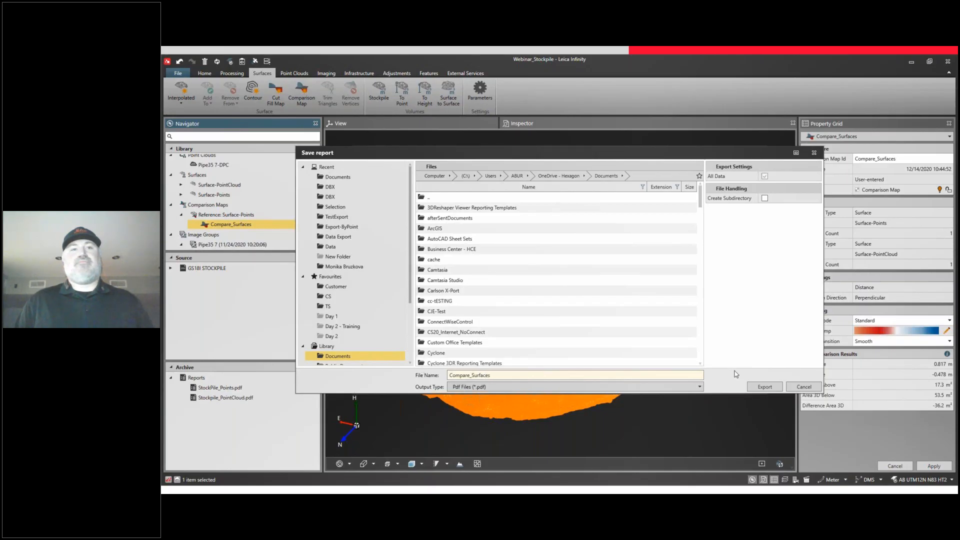
{"action": "left_click", "coordinate": [765, 387]}
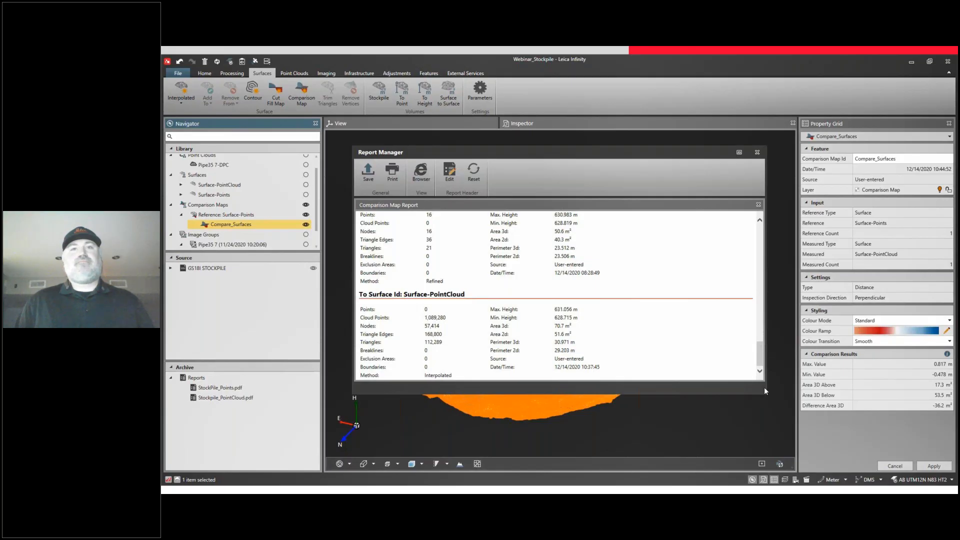
{"action": "left_click", "coordinate": [757, 153]}
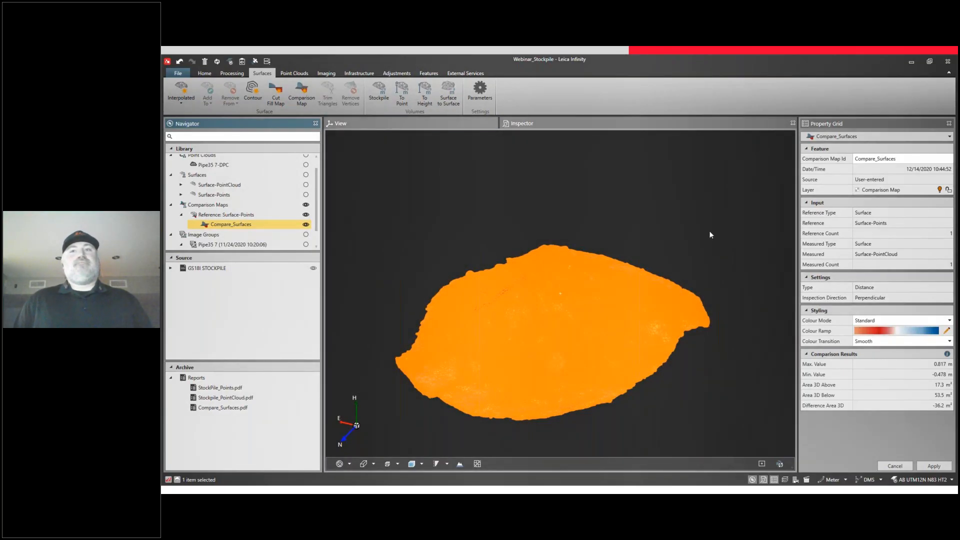
{"action": "left_click", "coordinate": [686, 363]}
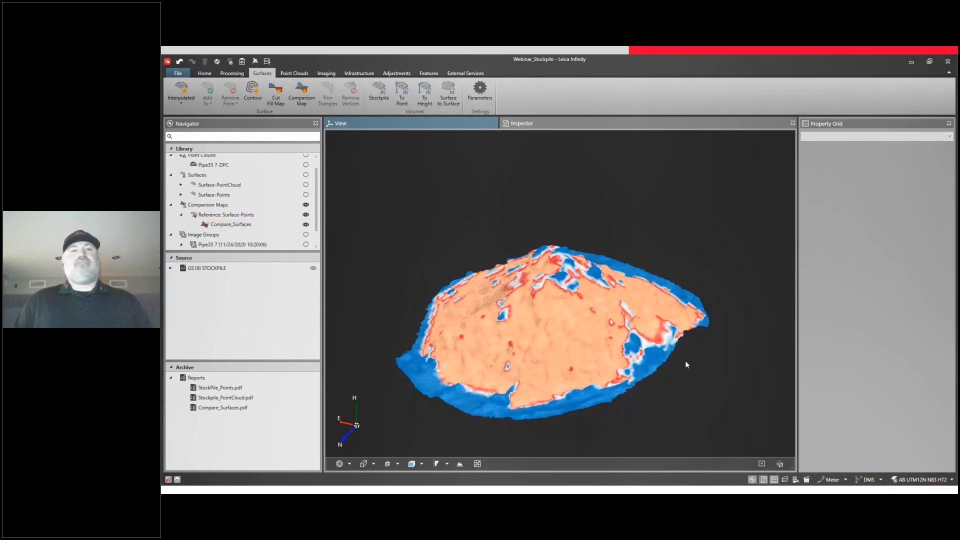
{"action": "middle_click_drag", "start_coordinate": [687, 363], "coordinate": [703, 350]}
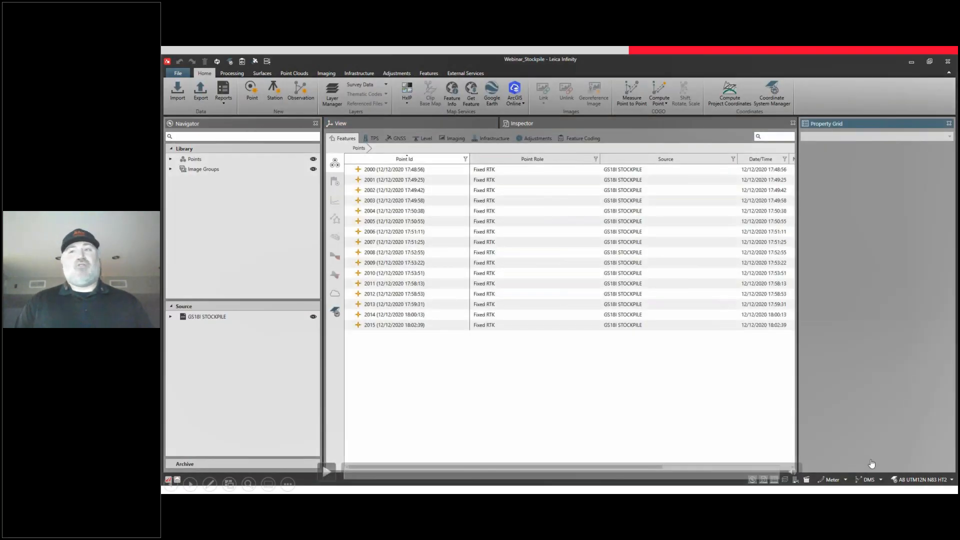
{"action": "left_click", "coordinate": [888, 465]}
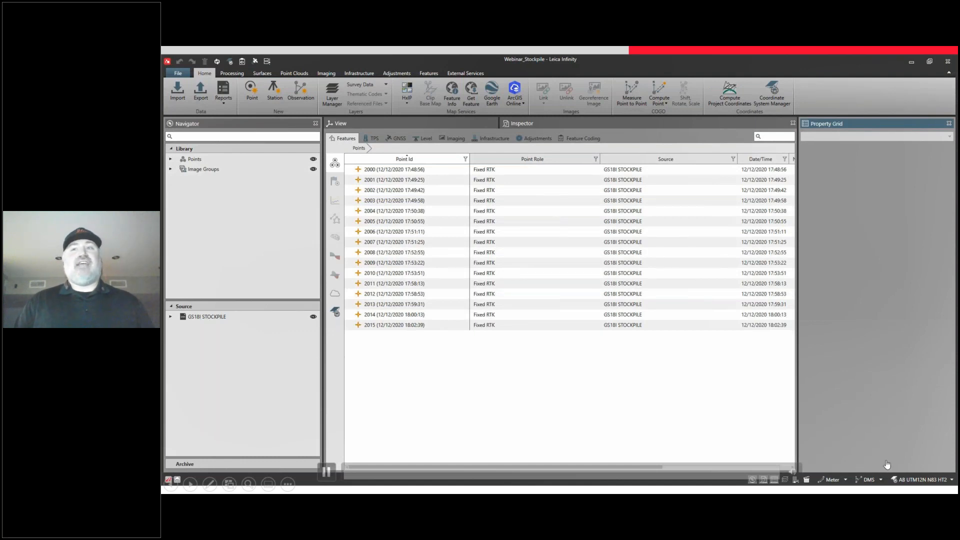
{"action": "key", "text": "Right"}
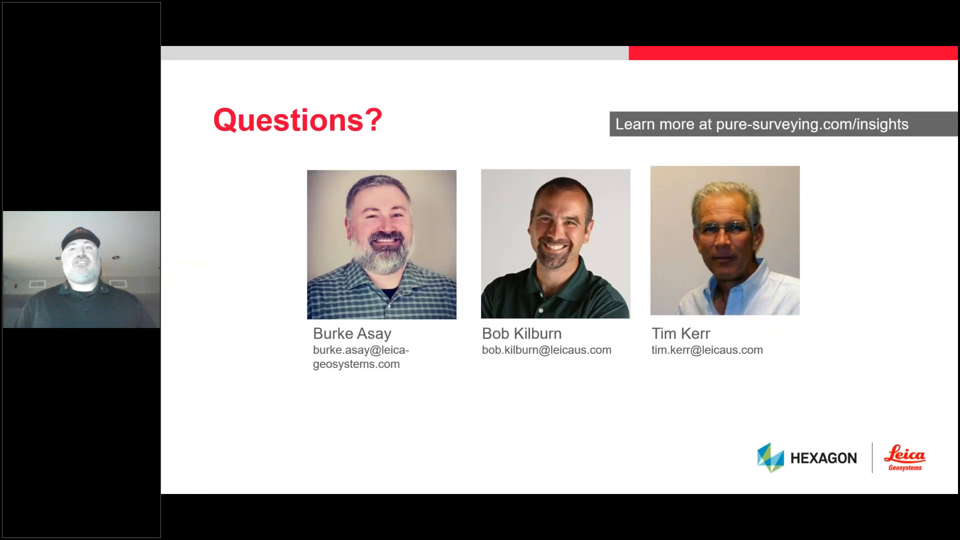